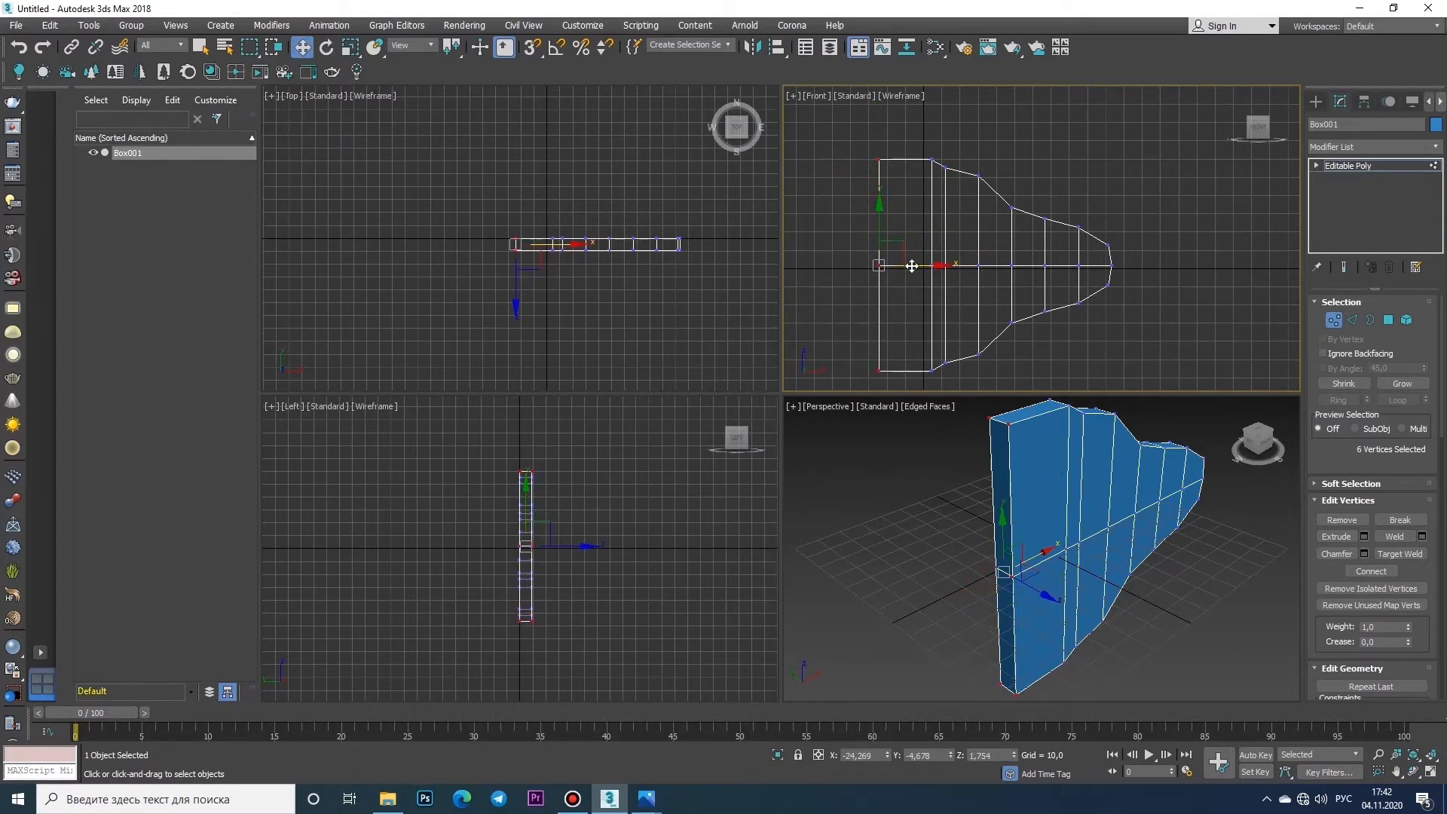
- Shorten the plate's straight end by moving its end vertices inward, and thin the plate by moving one long face's vertices in the Top view
drag(912, 266, 930, 266)
scroll(602, 202, up, 3)
drag(391, 203, 721, 254)
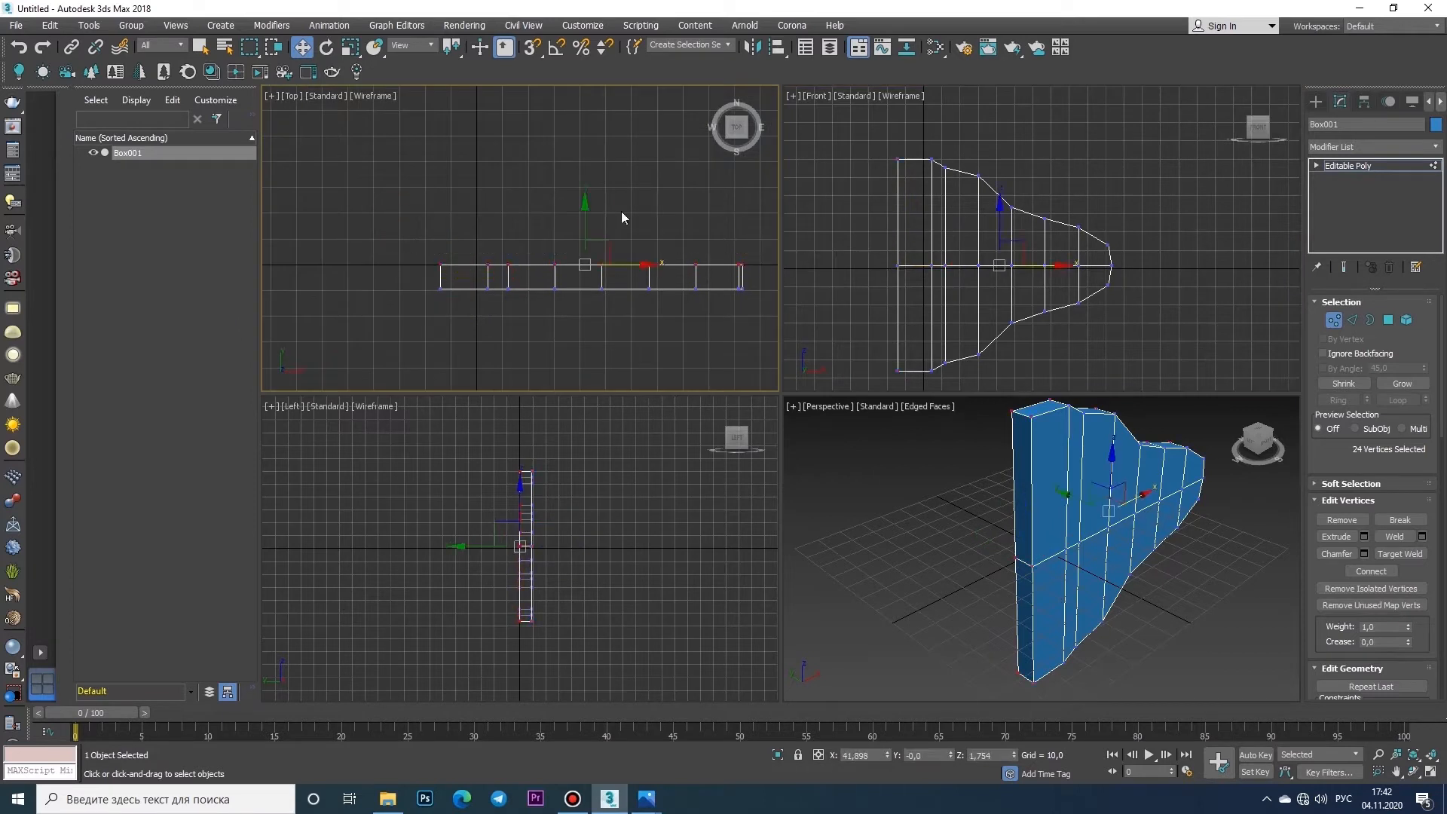
middle_drag(955, 261, 842, 260)
middle_drag(568, 255, 648, 244)
middle_drag(859, 246, 960, 246)
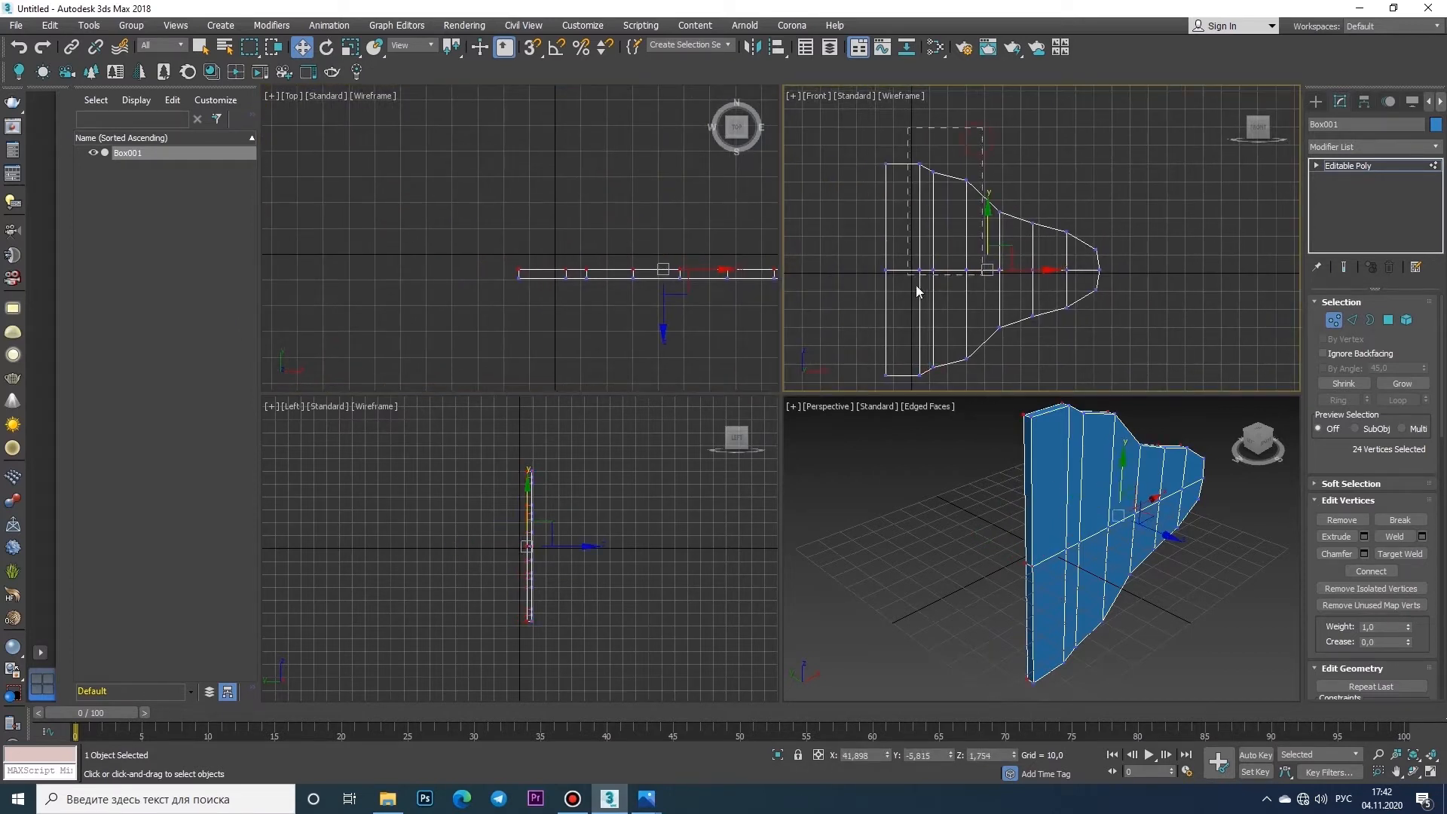
- Bend the tapered part of the plate away from the flat end by rotating and moving its vertices in the Top view
drag(945, 380, 948, 381)
key(e)
key(w)
drag(682, 340, 676, 205)
- Bend the plate more steeply by rotating and moving the vertices beyond the first bend row in the Top view
drag(964, 159, 1099, 378)
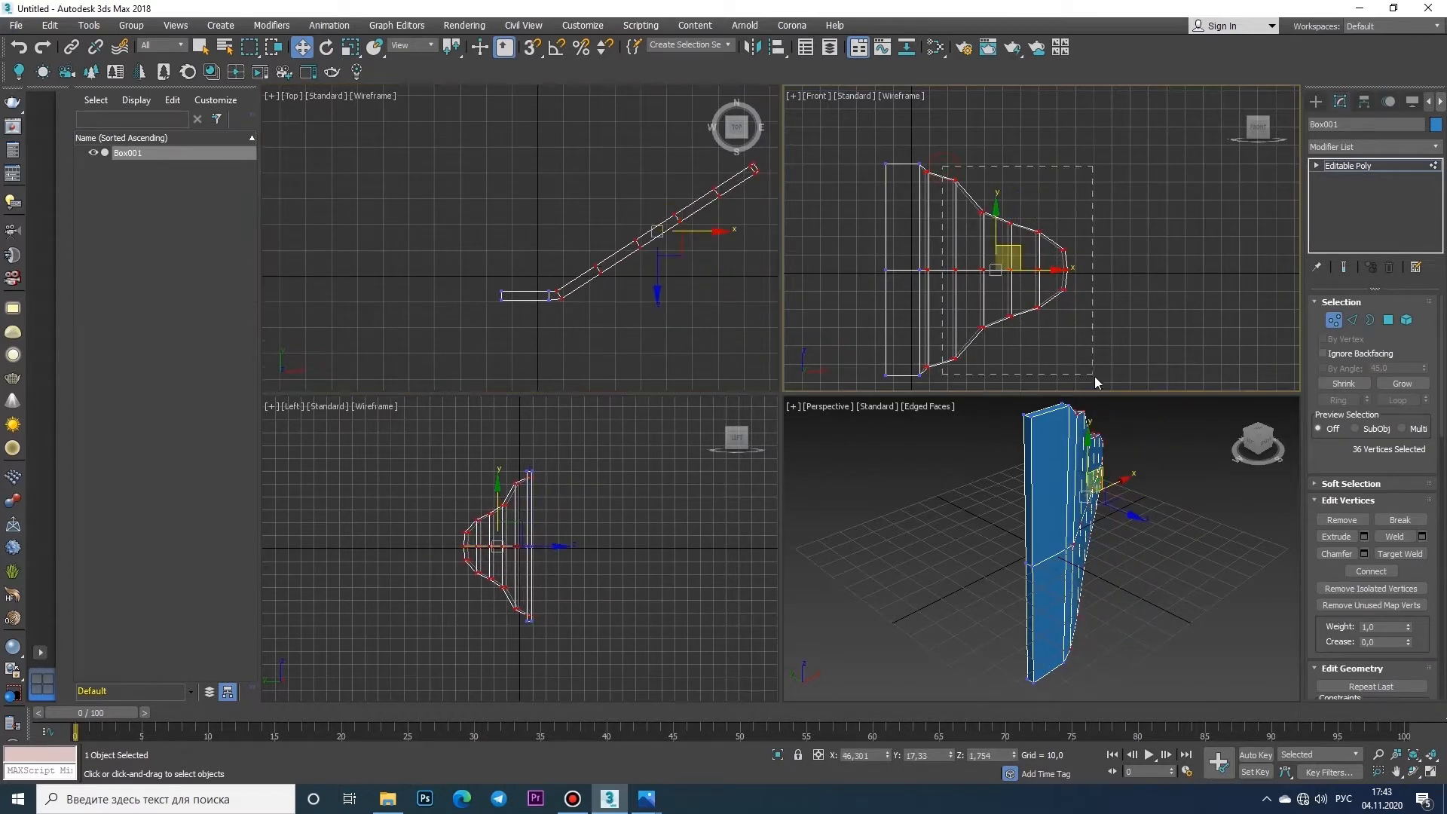
middle_drag(679, 219, 681, 253)
key(e)
key(w)
drag(723, 211, 658, 231)
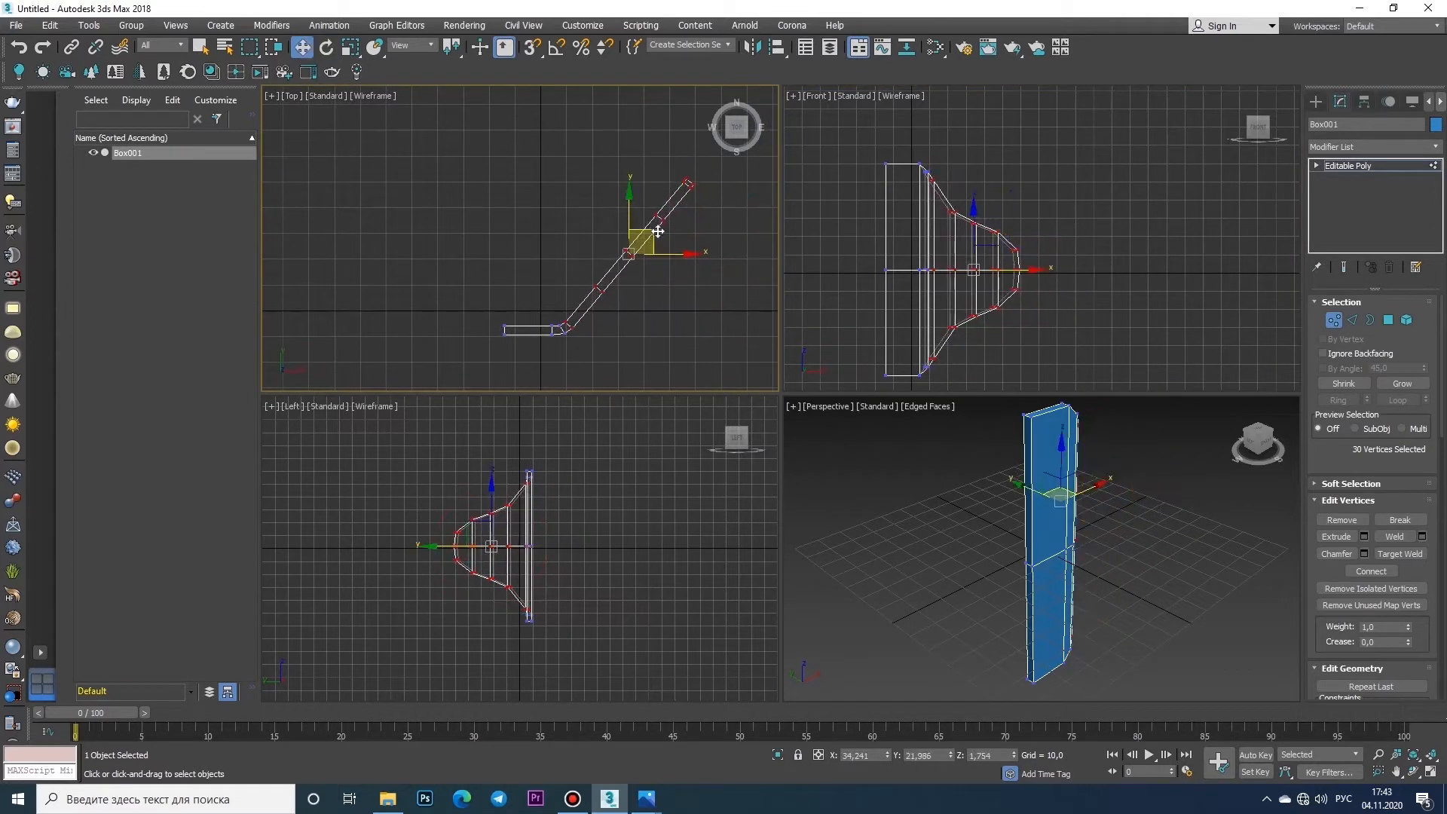
middle_drag(640, 223, 619, 225)
middle_drag(976, 495, 913, 520)
click(1428, 775)
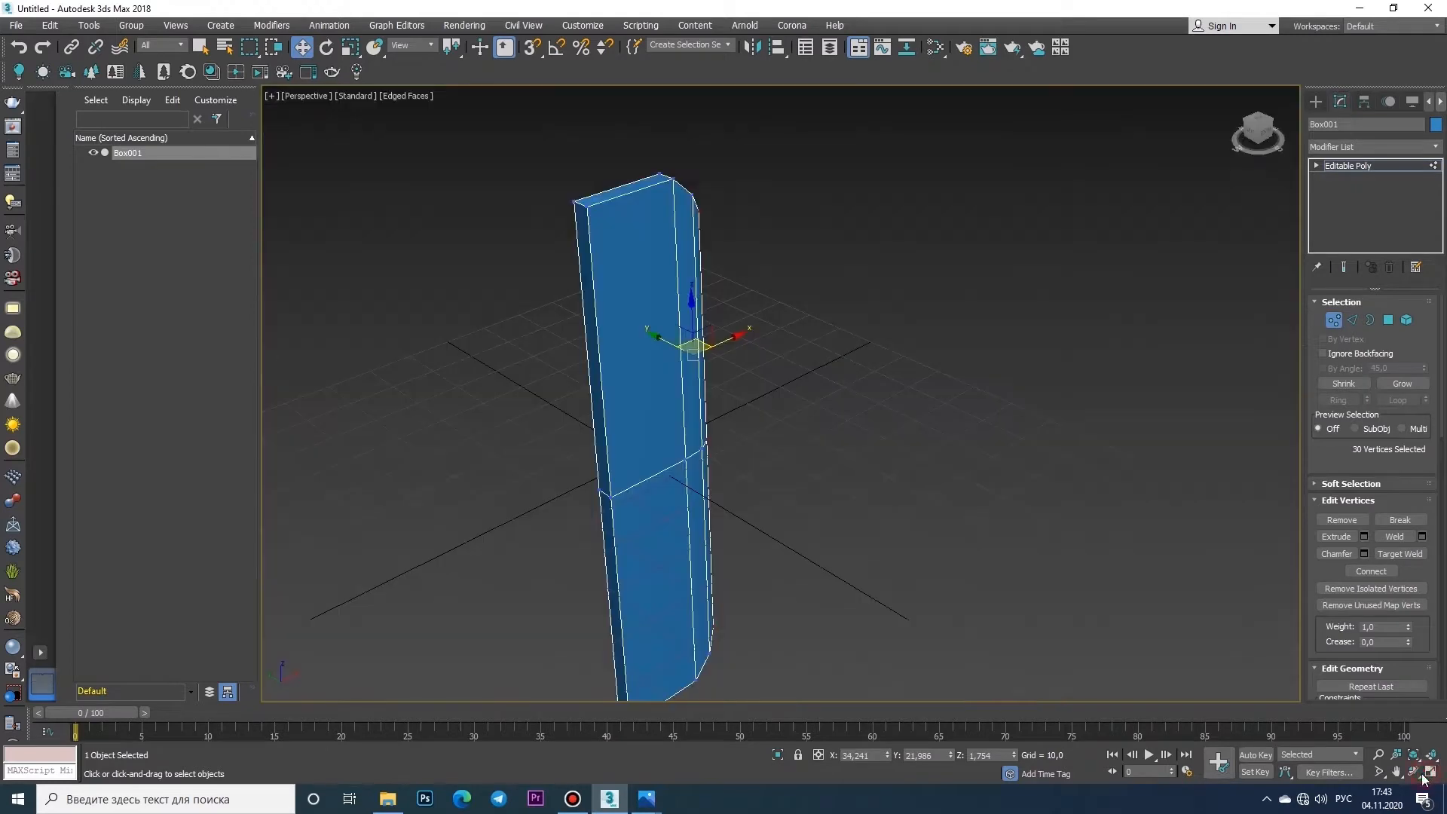
drag(939, 495, 775, 543)
key(alt+w)
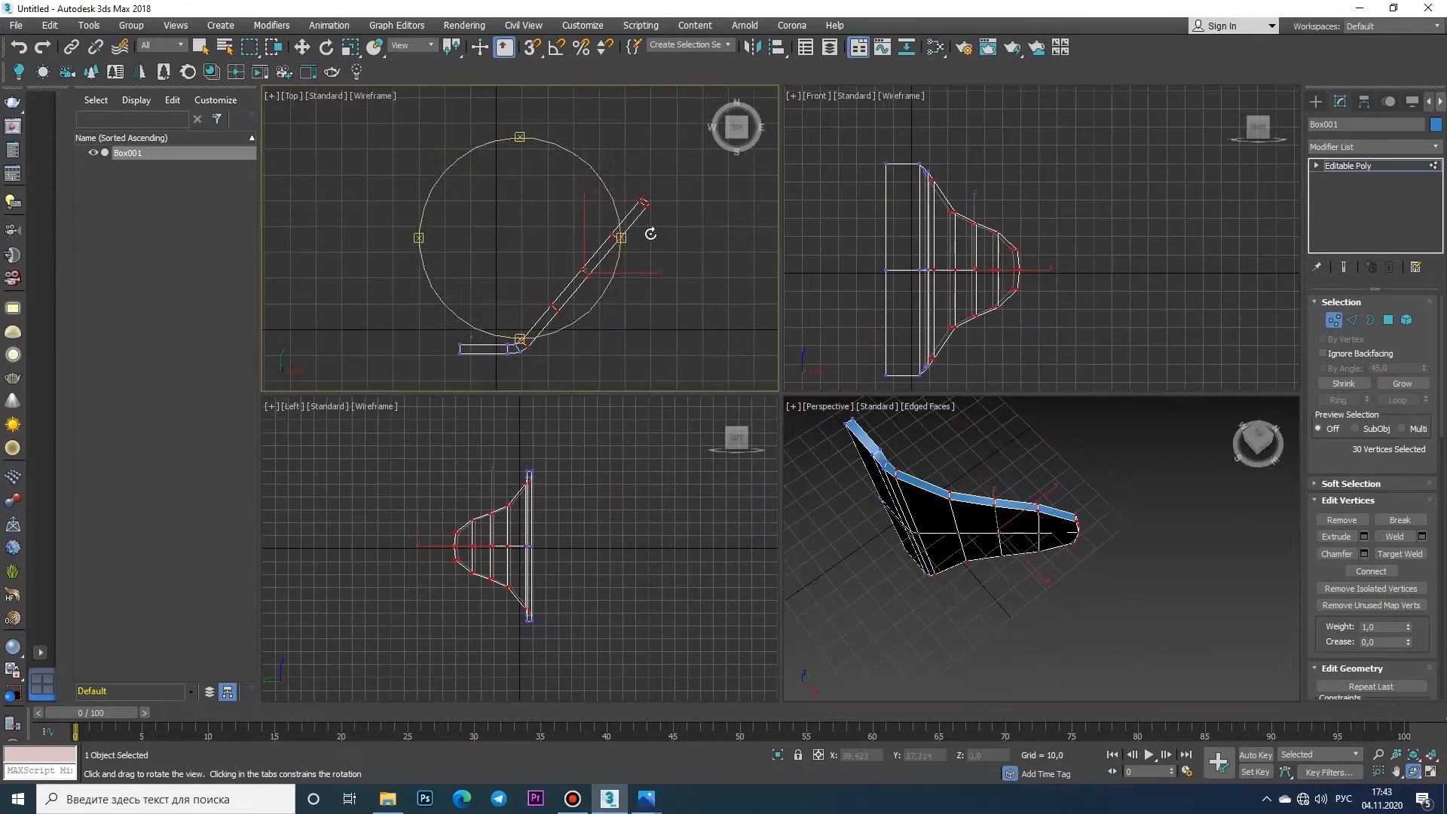
- Rotate and move the outer tapered vertices in the Top view until that part stands perpendicular to the flat end
key(e)
key(w)
drag(613, 242, 575, 236)
key(e)
mouse_move(598, 141)
mouse_down()
mouse_move(531, 256)
mouse_move(557, 235)
mouse_up()
key(w)
- Adjust the vertex row at the upper end of the bend in the Top view to even out the rounded corner
scroll(556, 238, up, 5)
drag(591, 285, 642, 251)
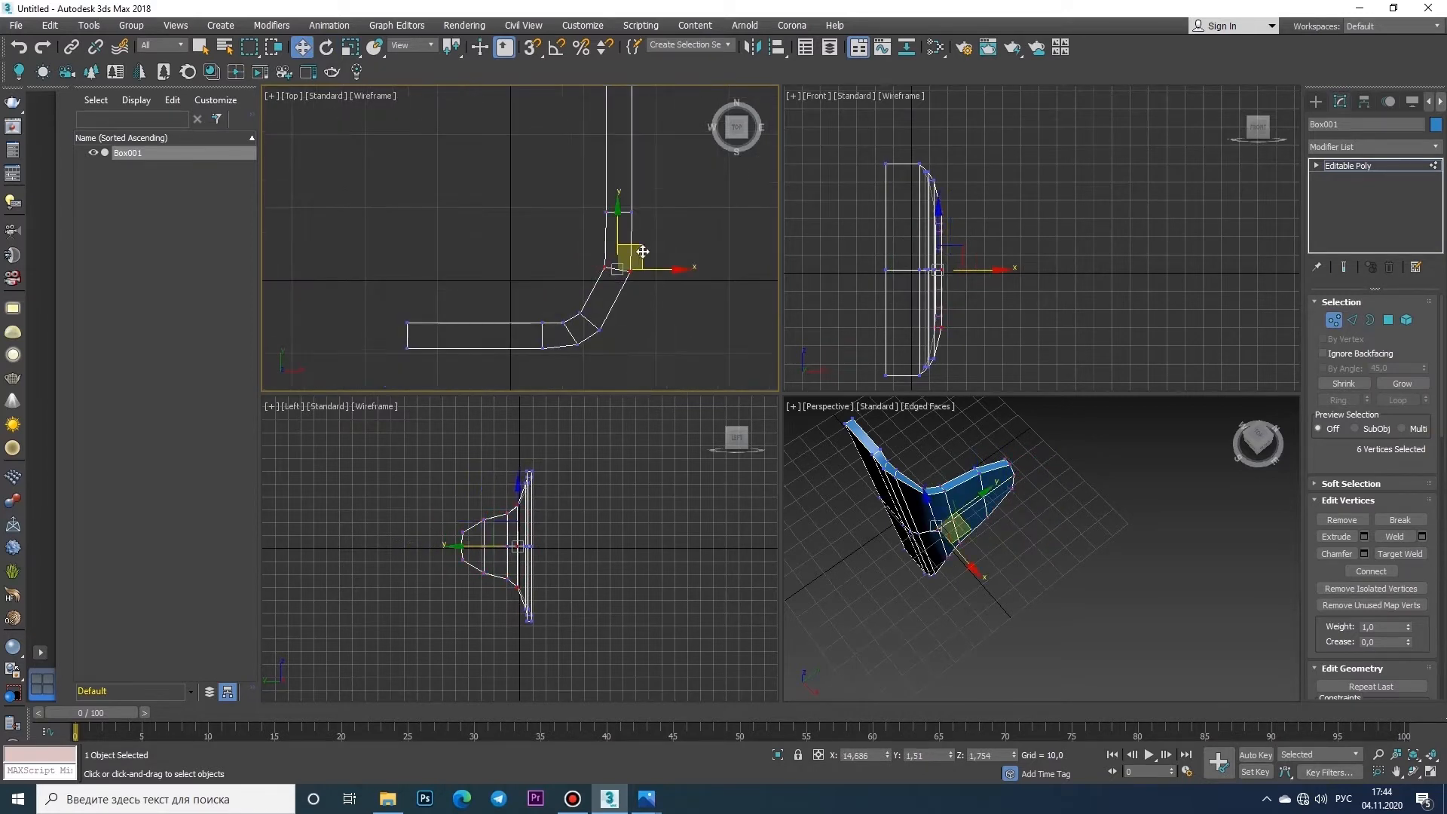
scroll(556, 264, up, 4)
scroll(557, 265, down, 2)
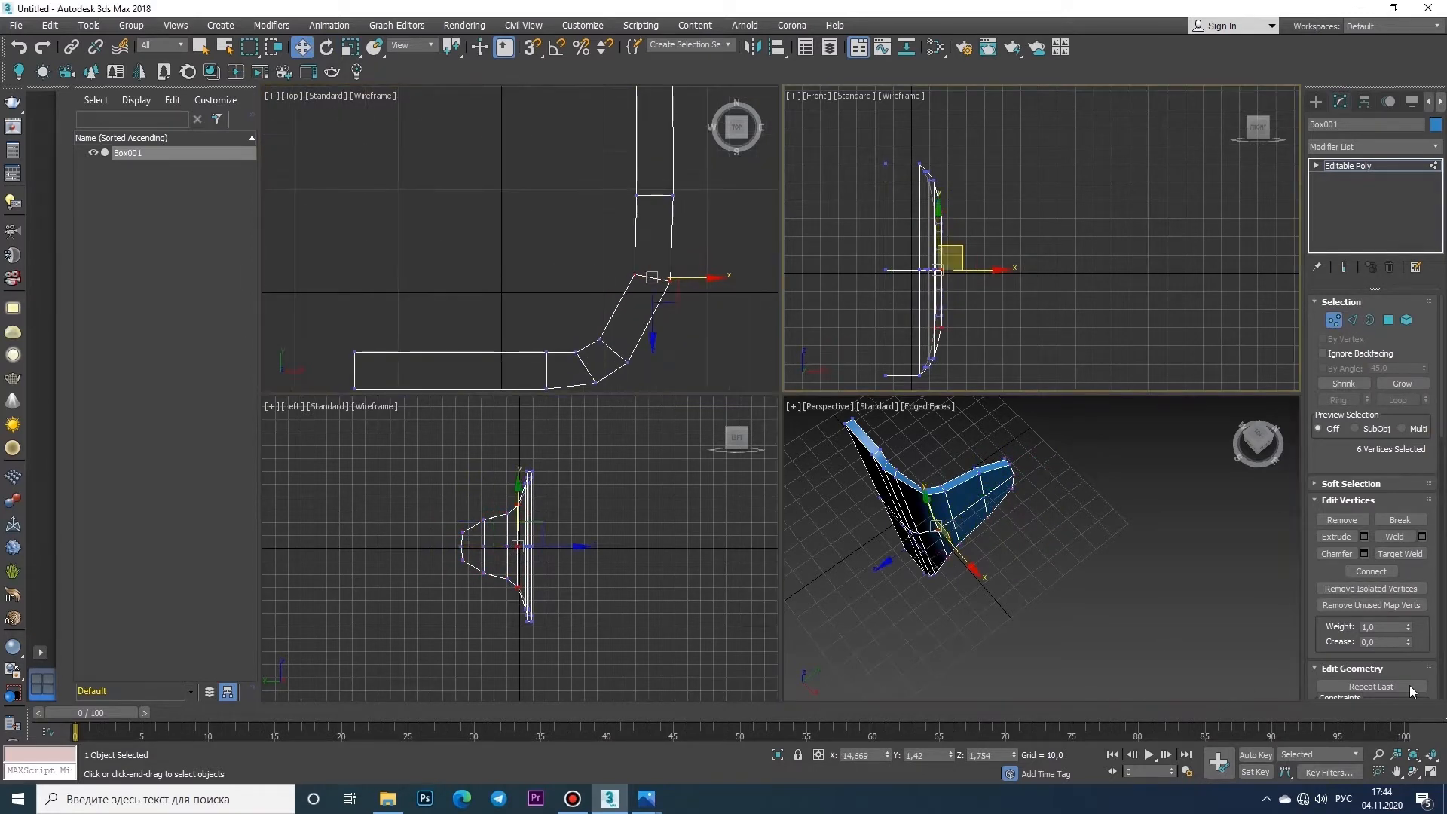
click(1413, 771)
key(alt+w)
drag(754, 316, 736, 381)
key(w)
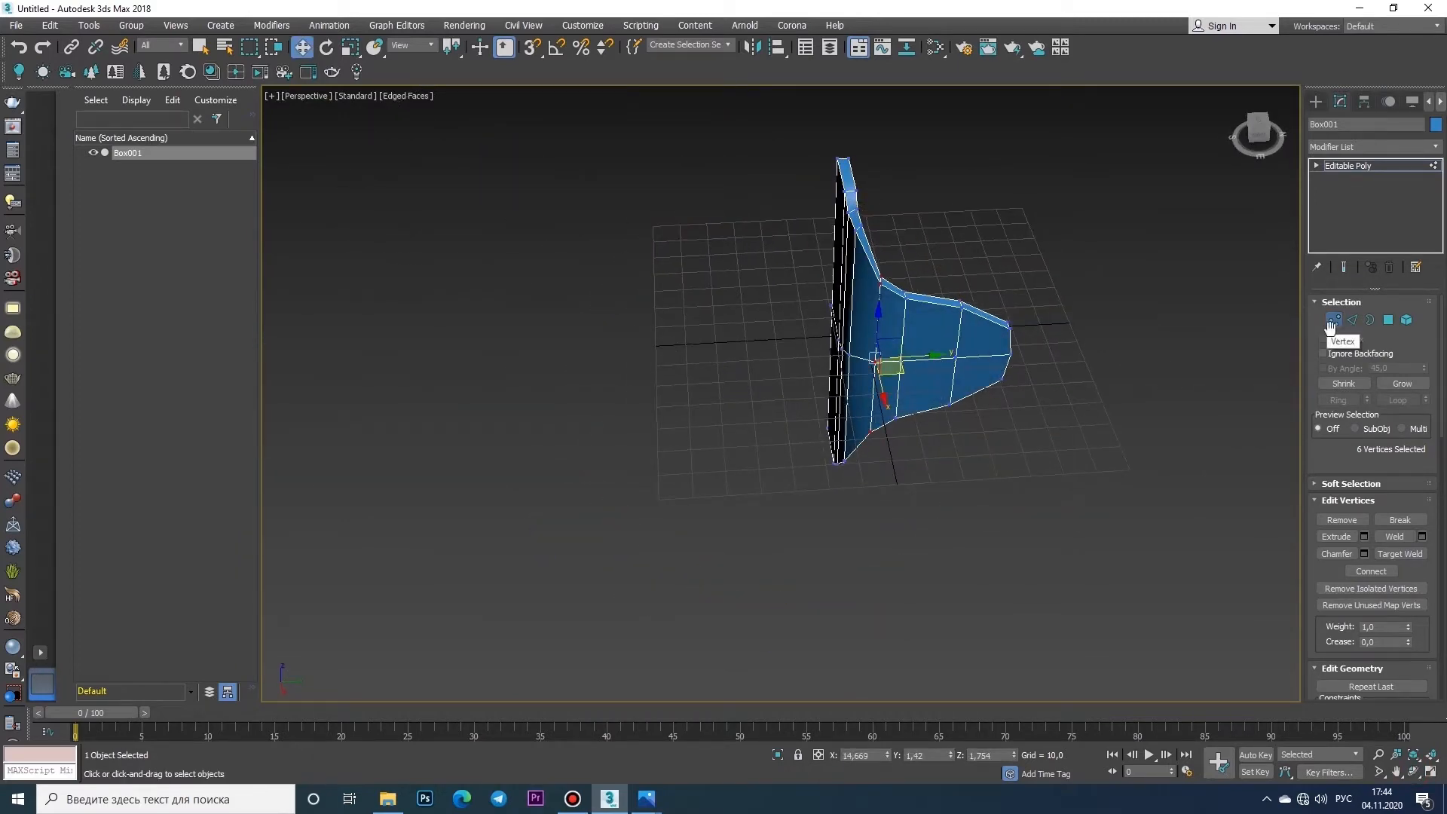
- Draw a long box beside the bent plate's flat end in the Front view and convert it to an Editable Poly
click(1316, 102)
key(z)
click(1431, 771)
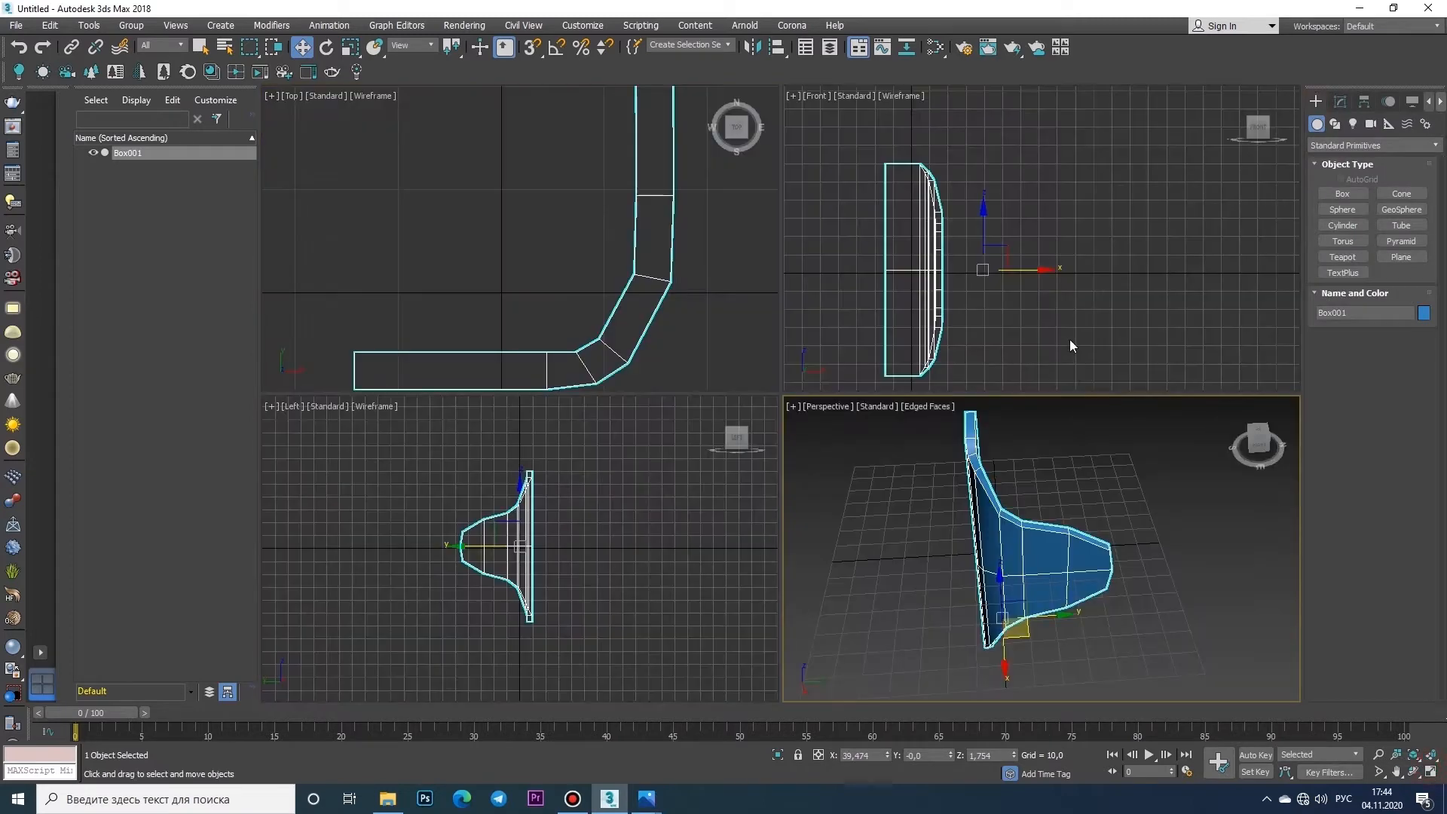
middle_drag(997, 309, 1280, 327)
click(1430, 772)
scroll(1115, 451, down, 5)
drag(397, 273, 1075, 416)
click(1049, 388)
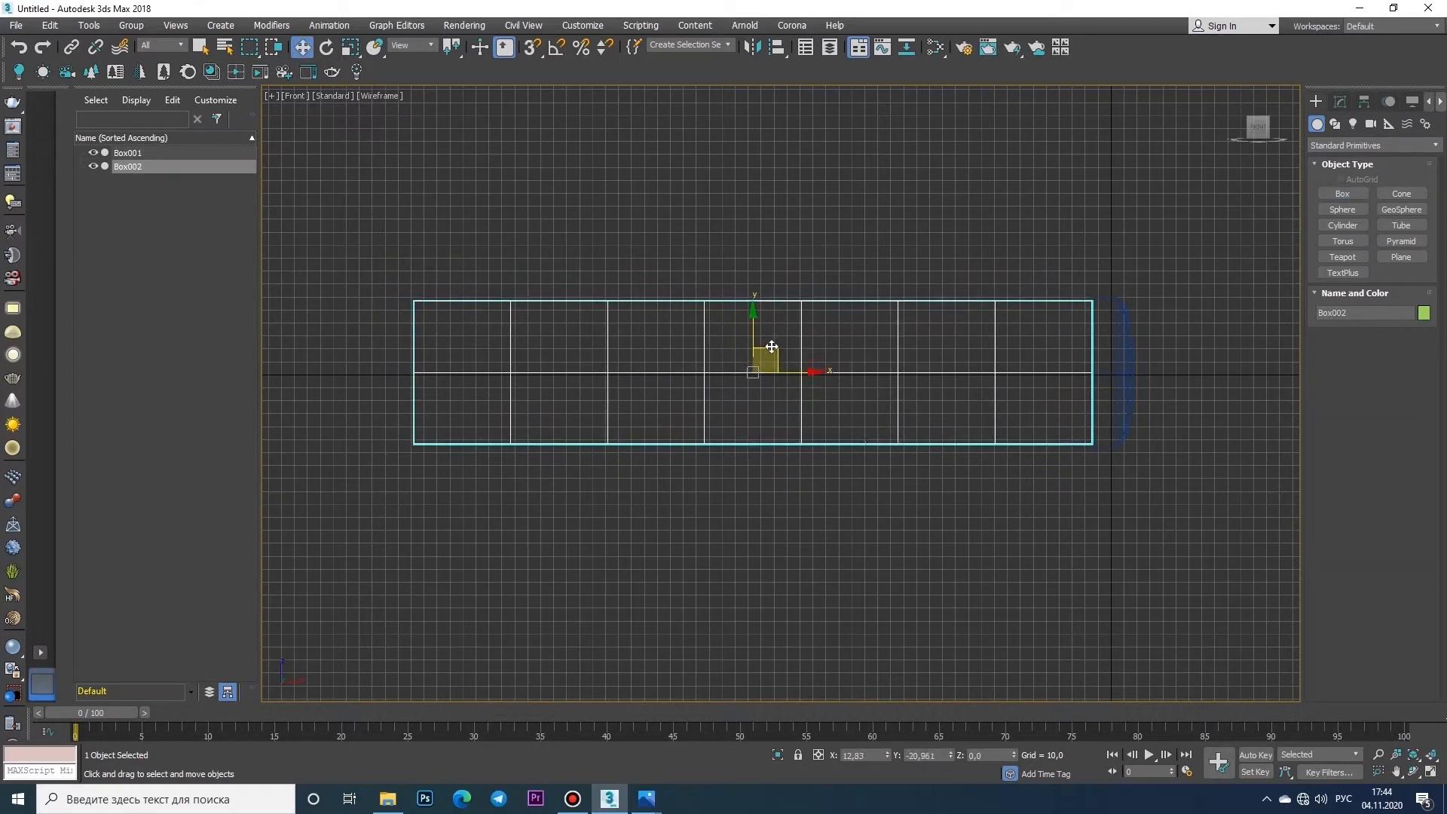
right_click(766, 331)
click(985, 507)
- Move the long box's front and back vertices in the Top view to match the bent plate's thickness and position
click(1430, 772)
right_click(462, 313)
click(1431, 772)
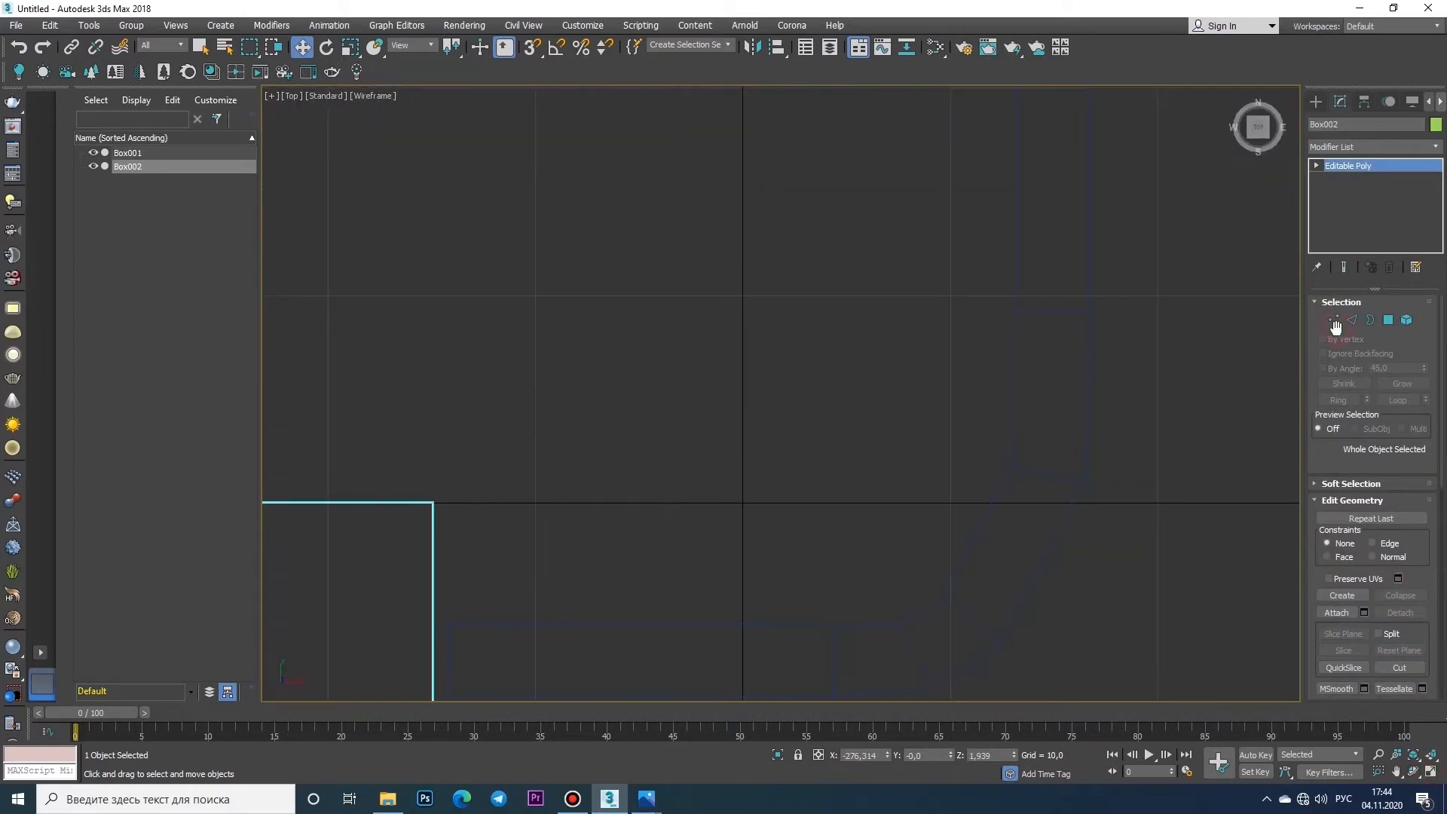
click(1334, 320)
scroll(838, 399, down, 8)
middle_drag(838, 399, 1012, 430)
drag(662, 448, 1006, 449)
scroll(682, 431, up, 10)
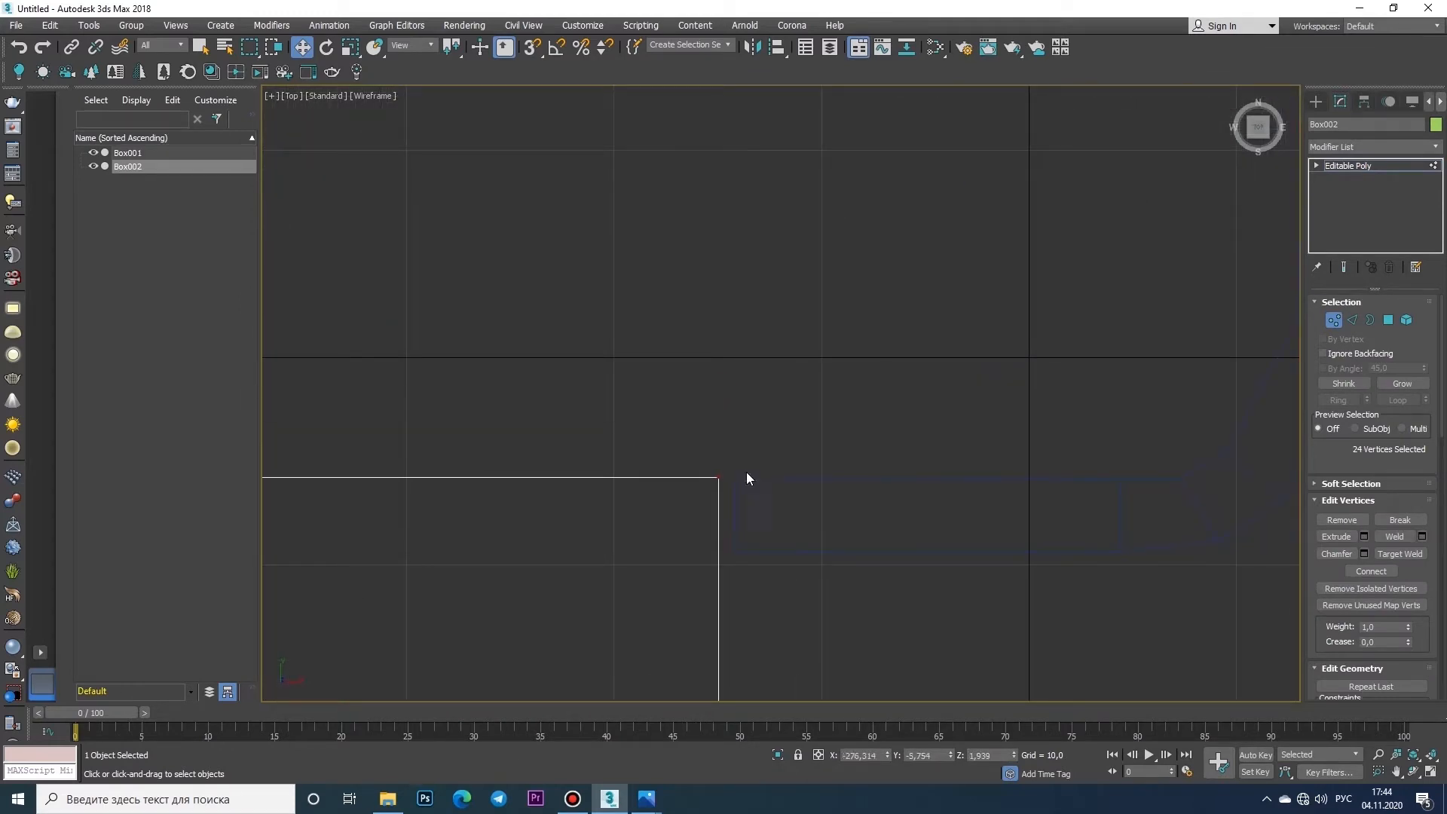
scroll(748, 478, down, 10)
scroll(1075, 485, up, 10)
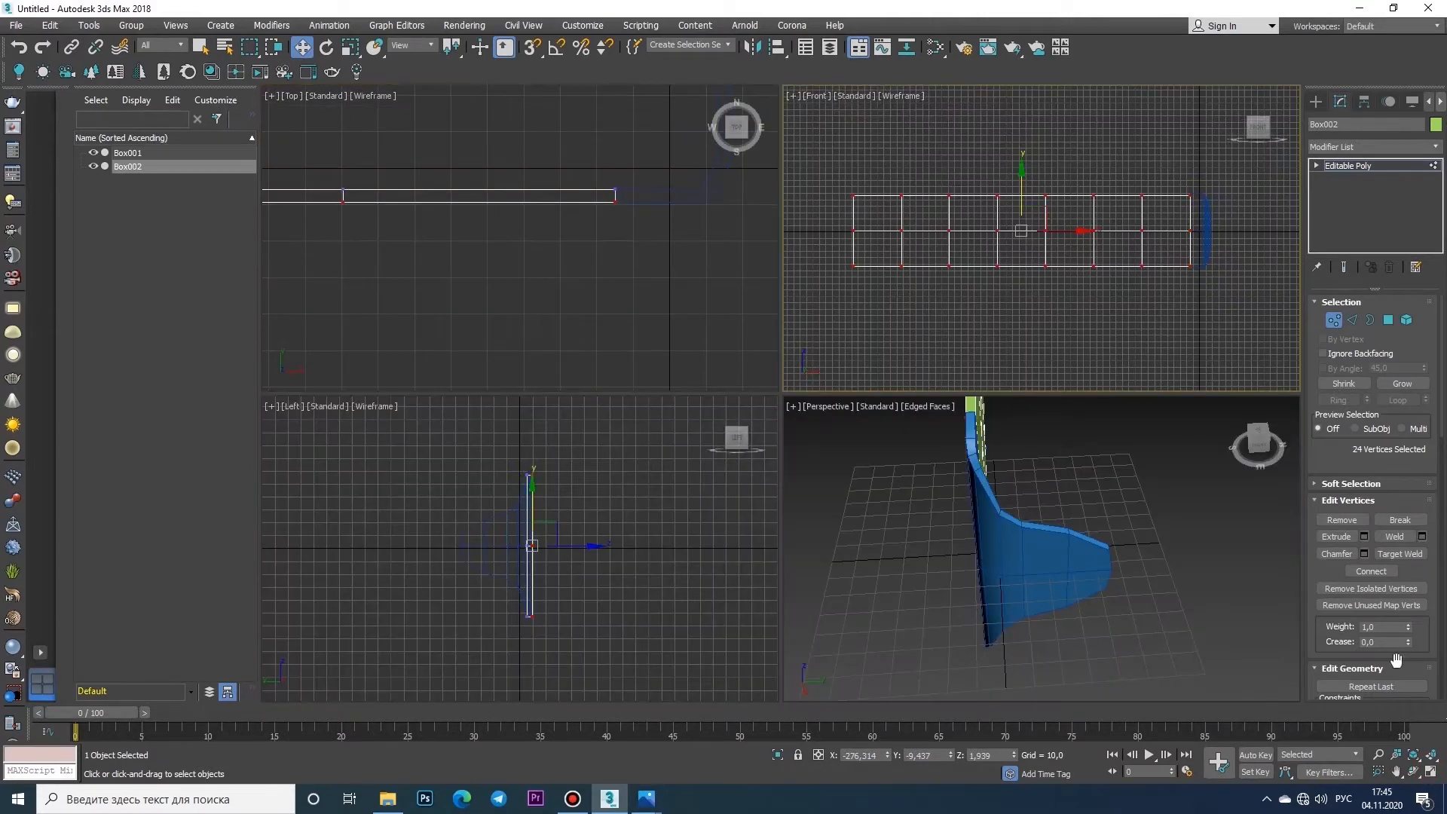
- Align the long box's upper and lower vertex rows with the bent plate in the Front view and reconvert it to an Editable Poly
key(alt+w)
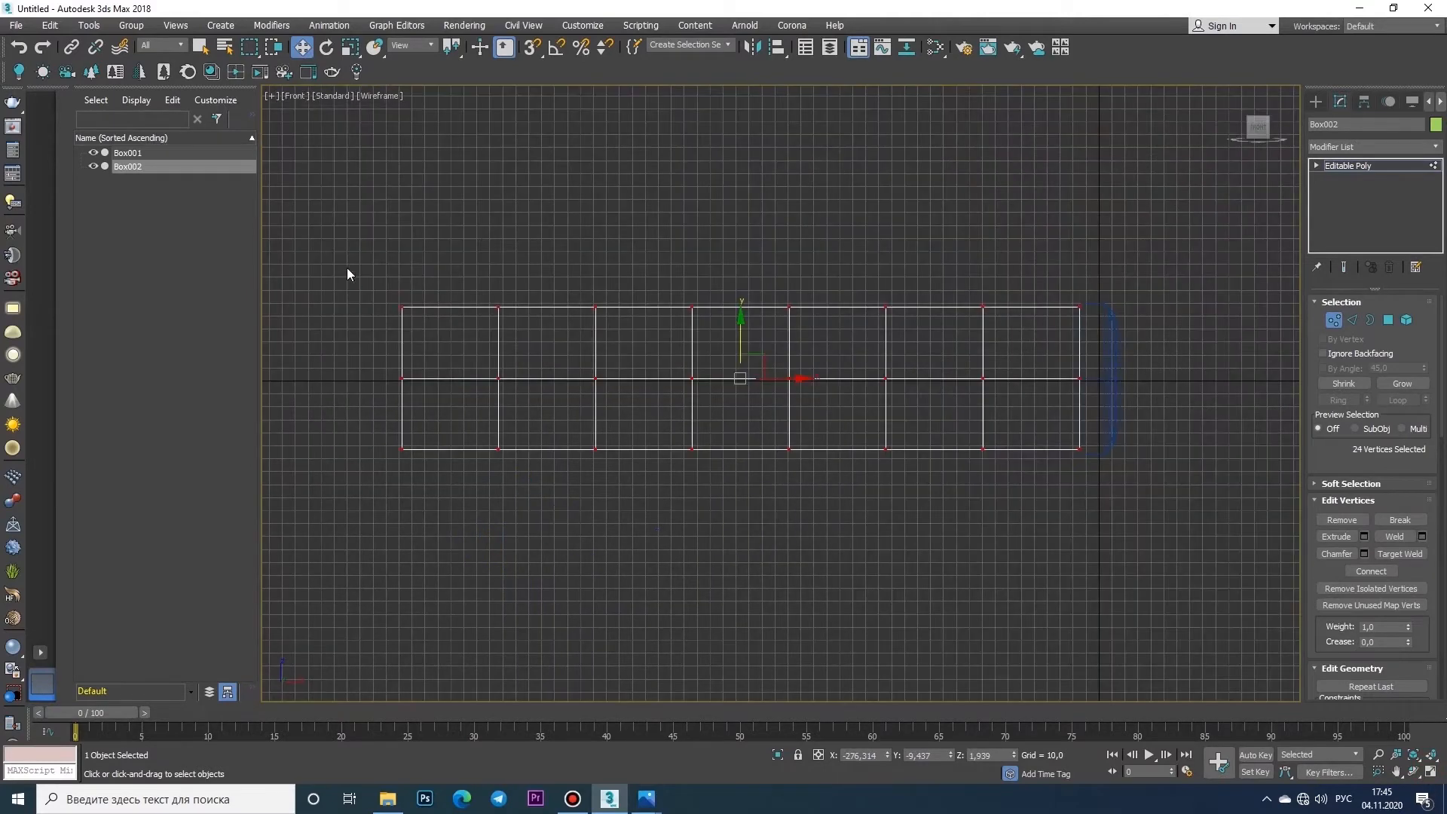
scroll(1033, 302, up, 5)
scroll(1222, 347, down, 2)
middle_drag(1222, 347, 1032, 359)
scroll(990, 352, down, 6)
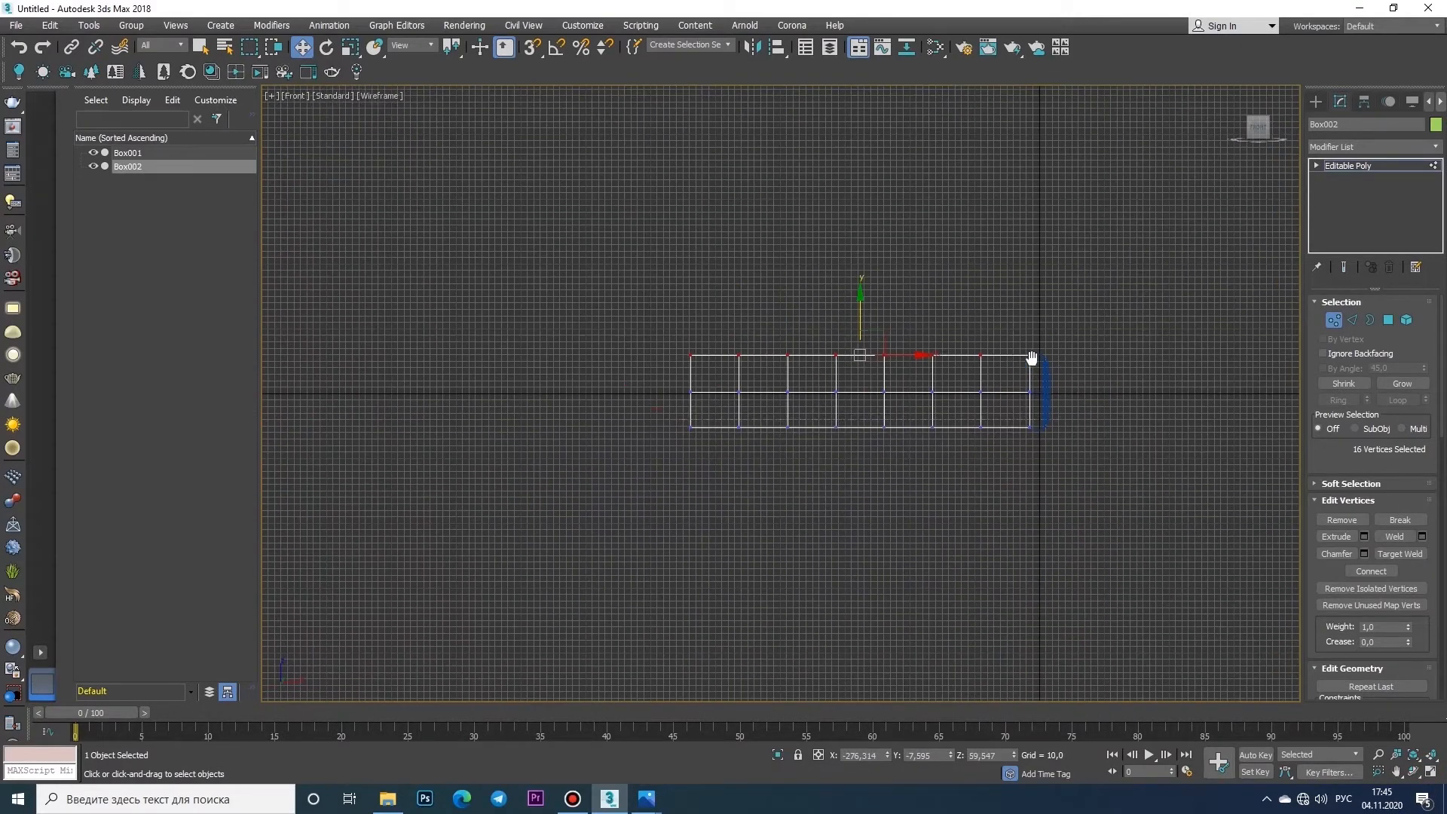
scroll(1019, 423, up, 10)
right_click(1027, 489)
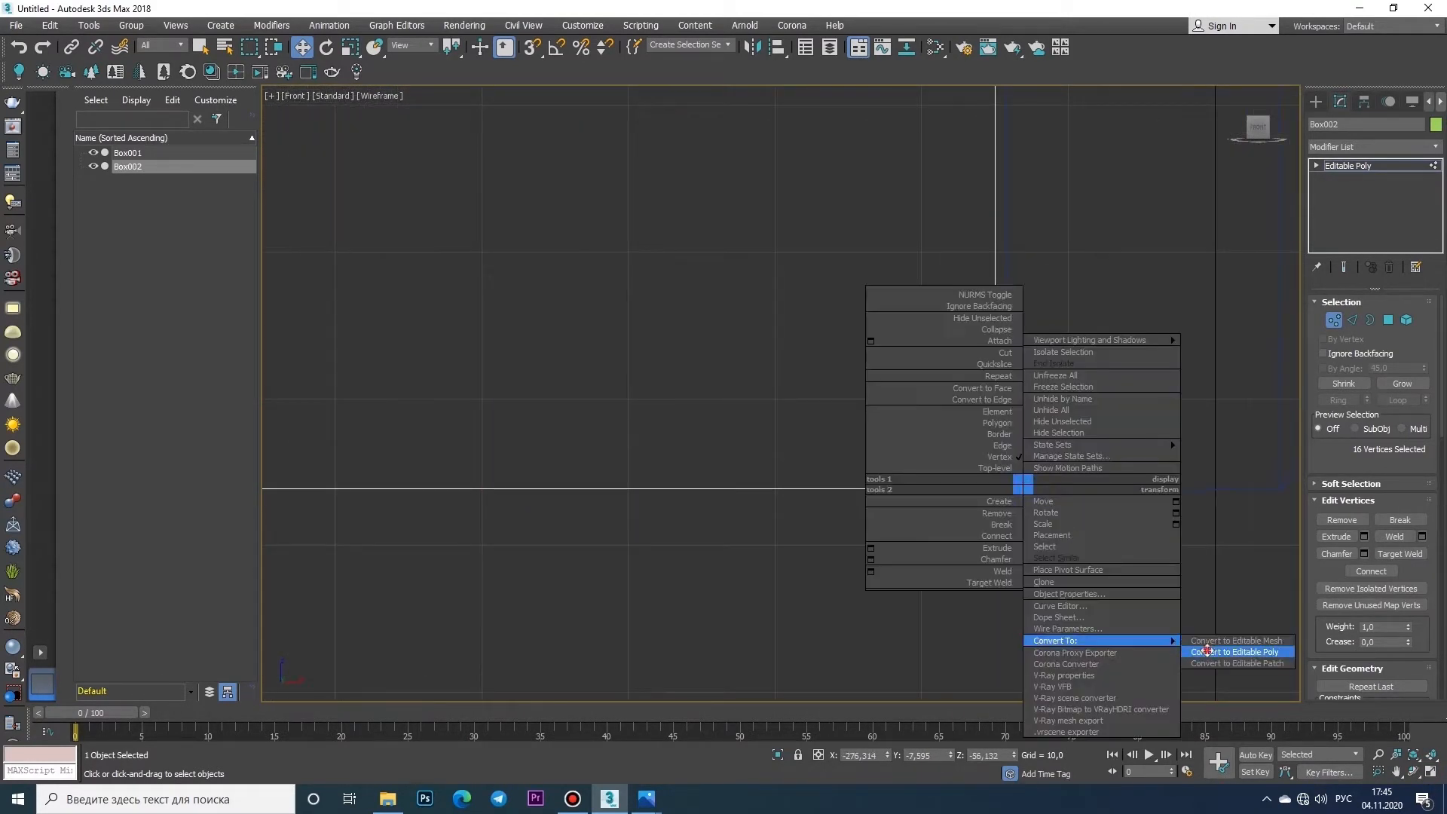
click(1236, 648)
key(z)
click(1430, 773)
- Hide the bent plate and select the long box's end polygon at the joint between the two objects
right_click(929, 521)
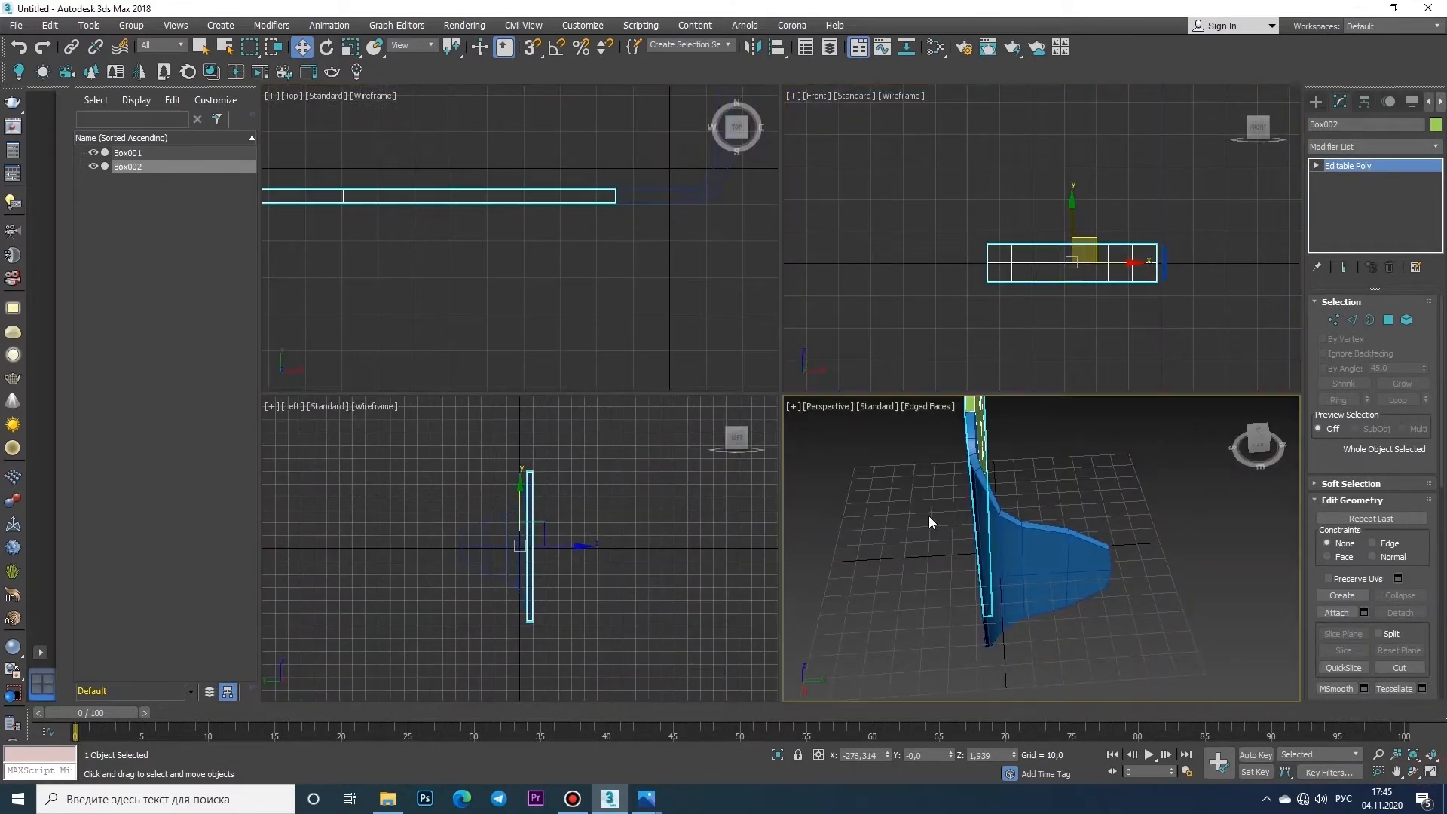
click(1430, 775)
click(1413, 771)
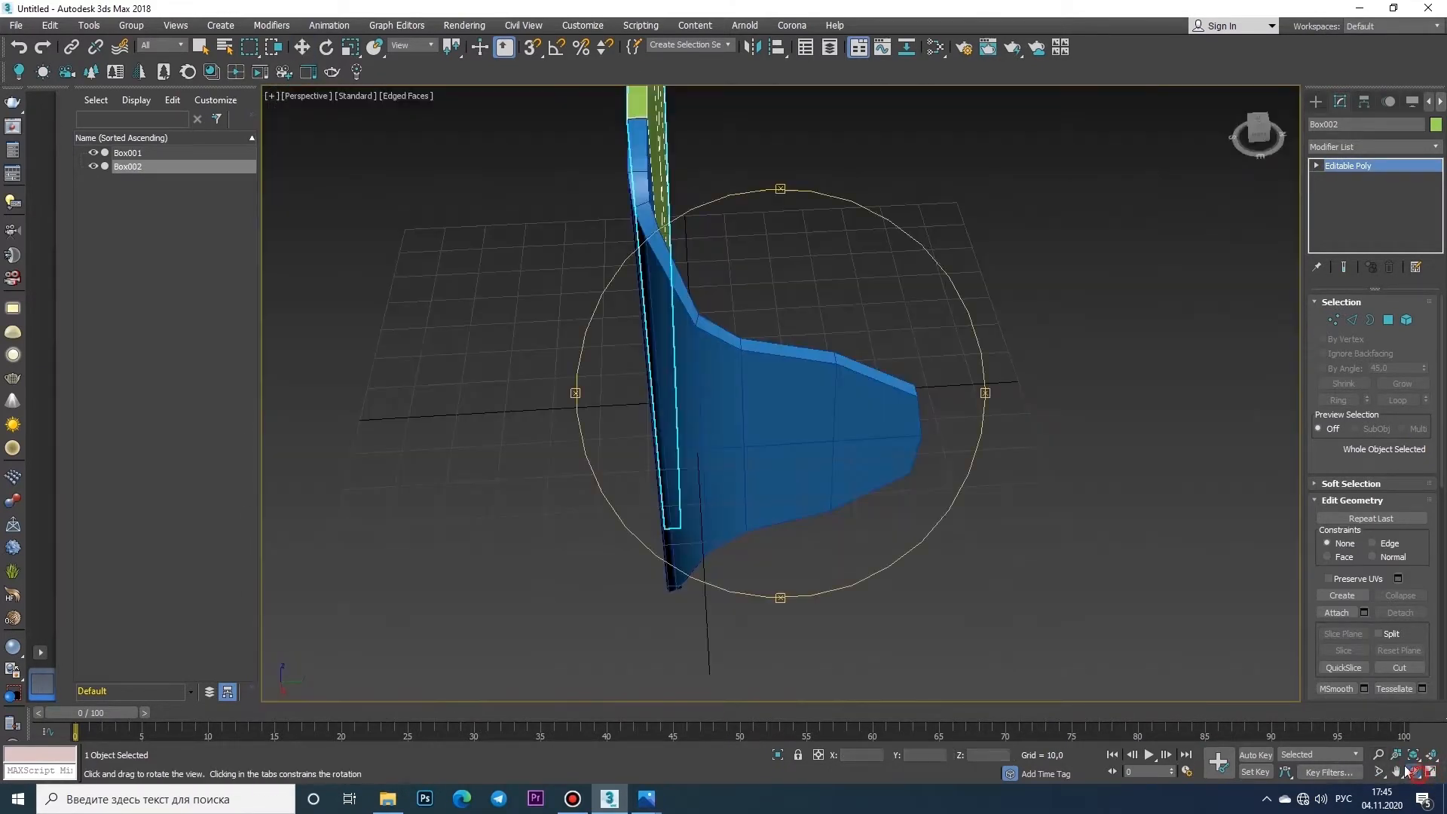
drag(847, 484, 874, 476)
scroll(797, 472, down, 5)
scroll(829, 472, up, 6)
right_click(866, 460)
middle_drag(939, 452, 945, 407)
scroll(947, 407, down, 3)
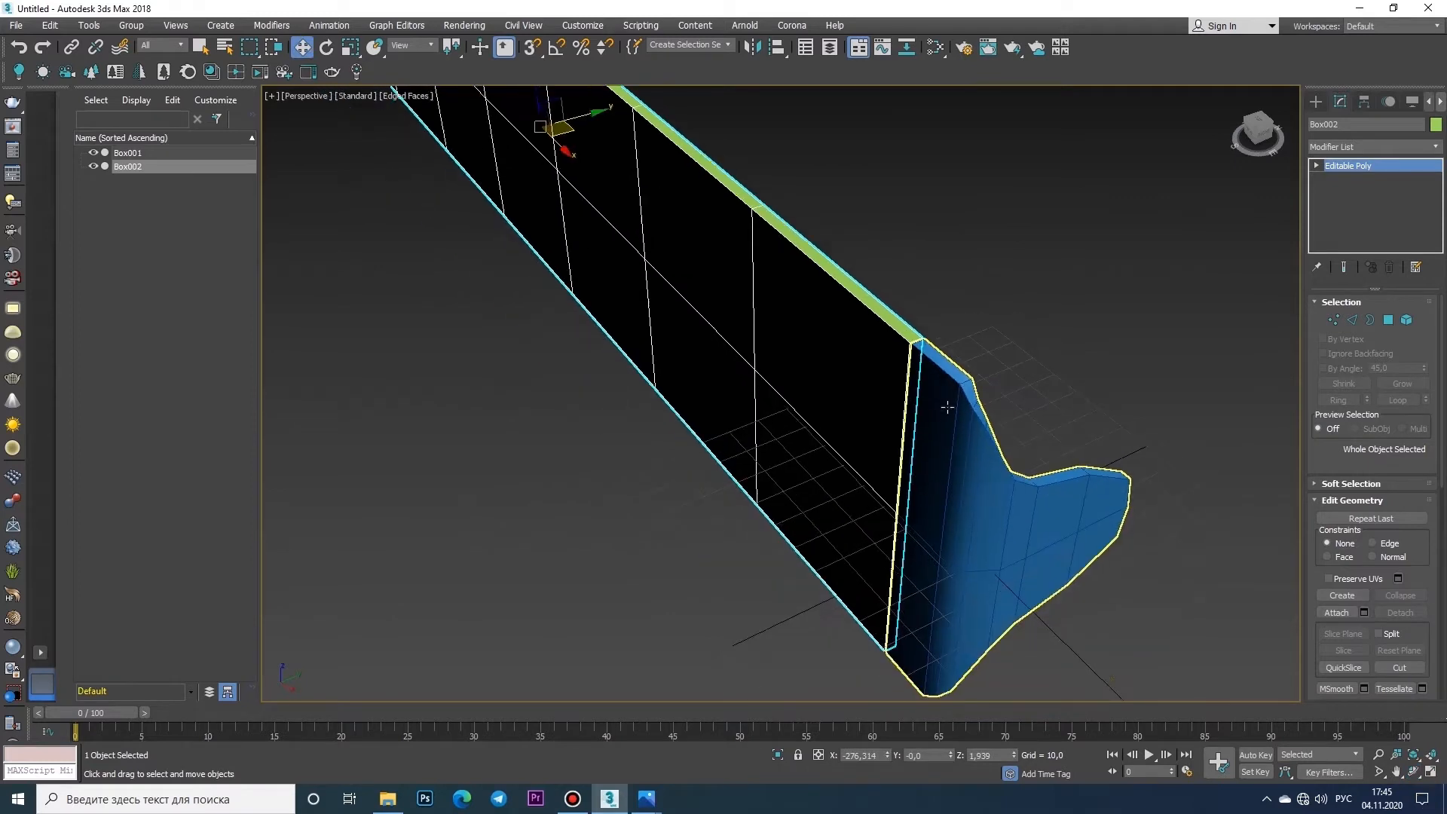
click(126, 153)
click(94, 153)
click(897, 343)
click(1387, 320)
click(912, 402)
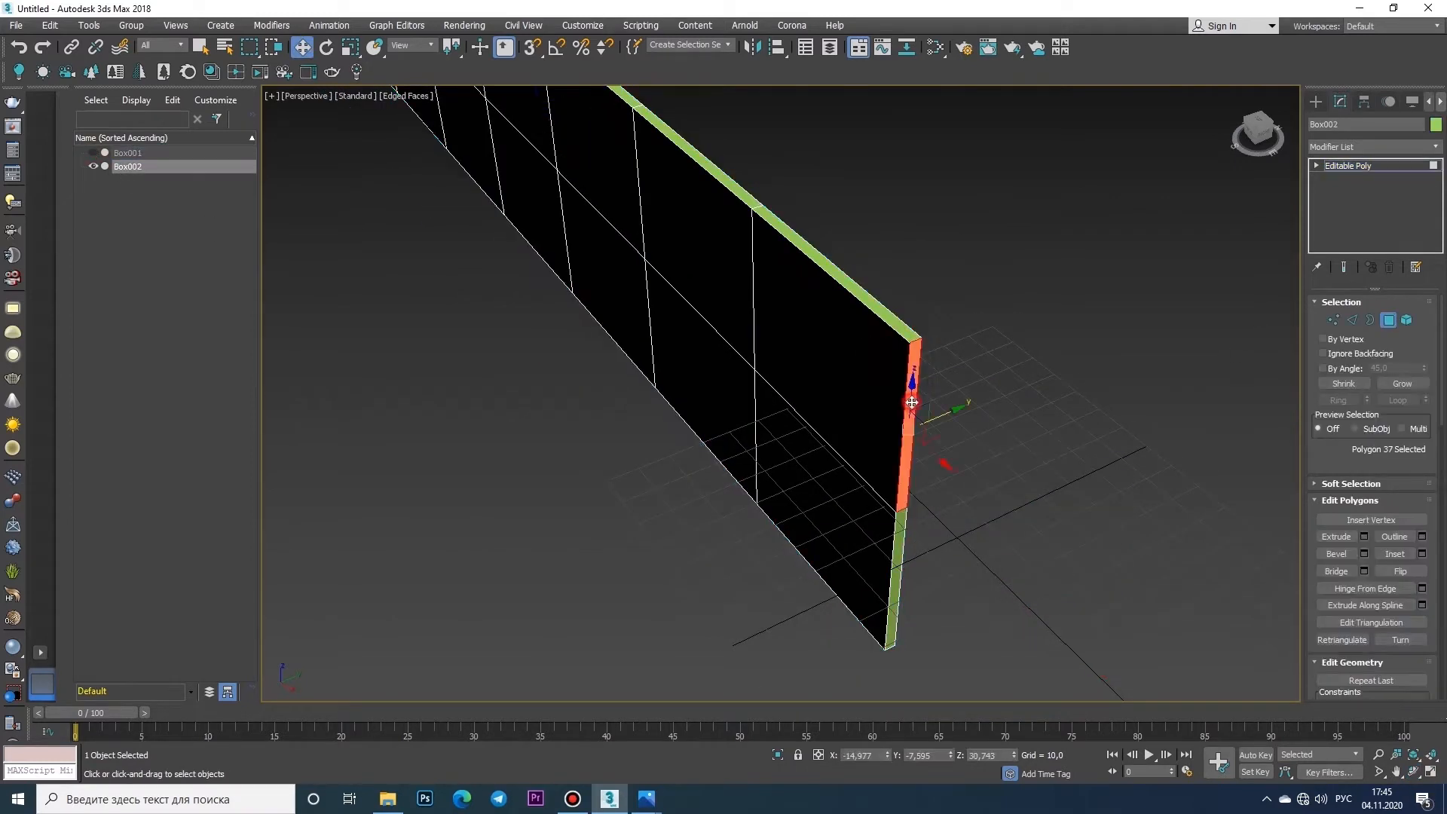
scroll(1417, 639, down, 3)
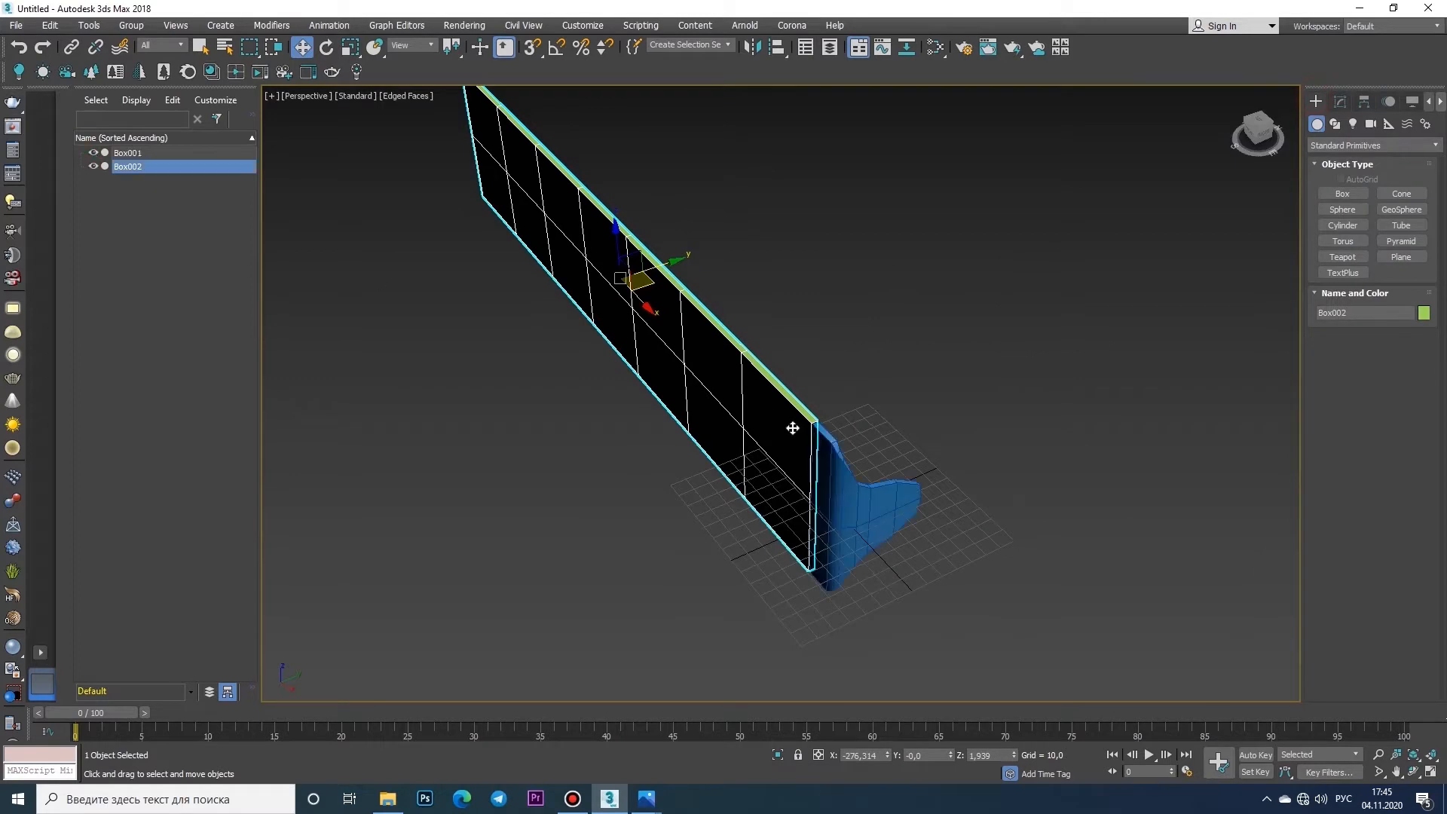
- Select the bent plate and hide the long box to expose the plate's end at the joint
click(818, 442)
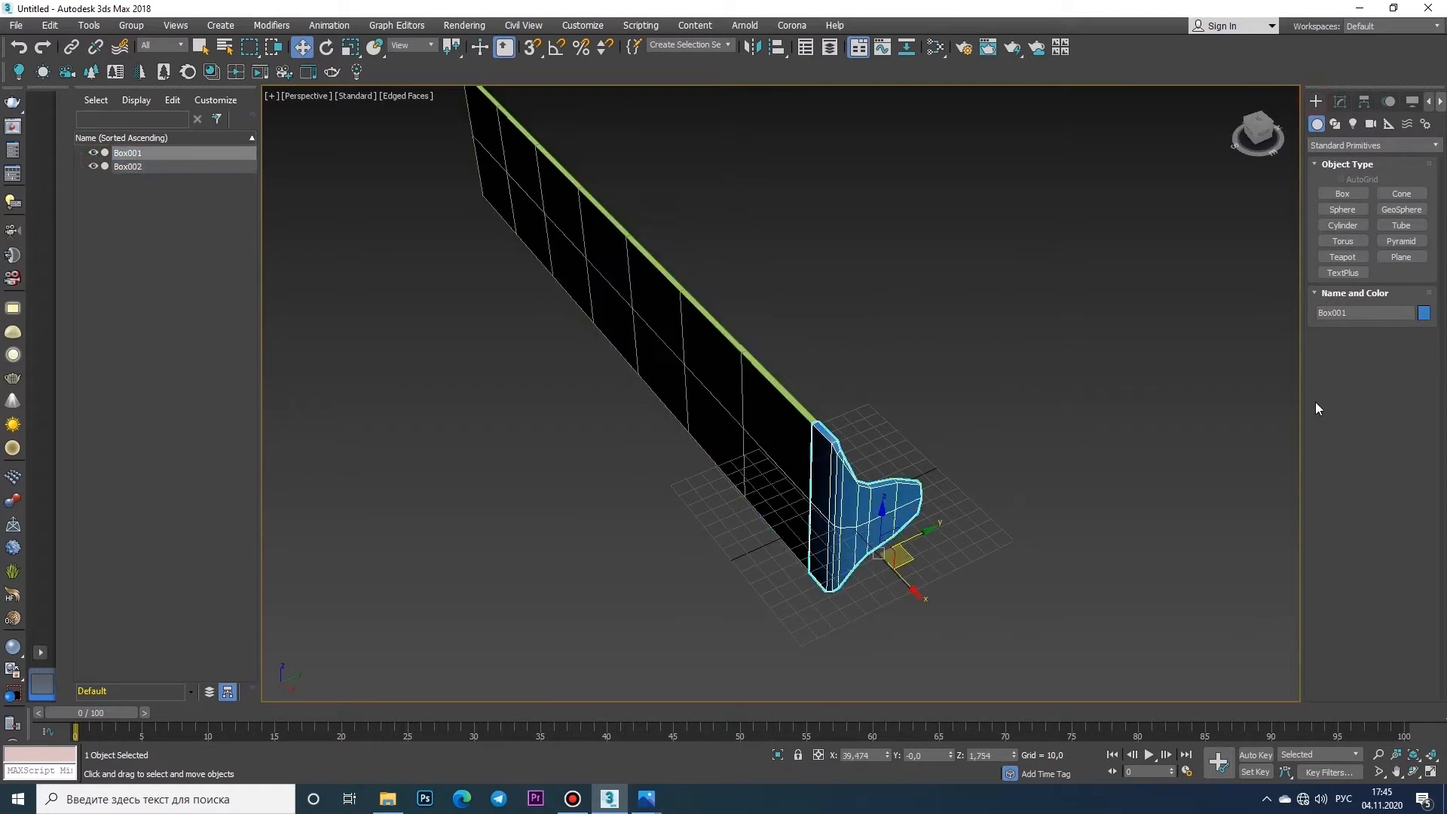
click(1431, 776)
click(1431, 775)
click(1413, 772)
drag(822, 422, 1056, 422)
right_click(1047, 422)
key(alt+q)
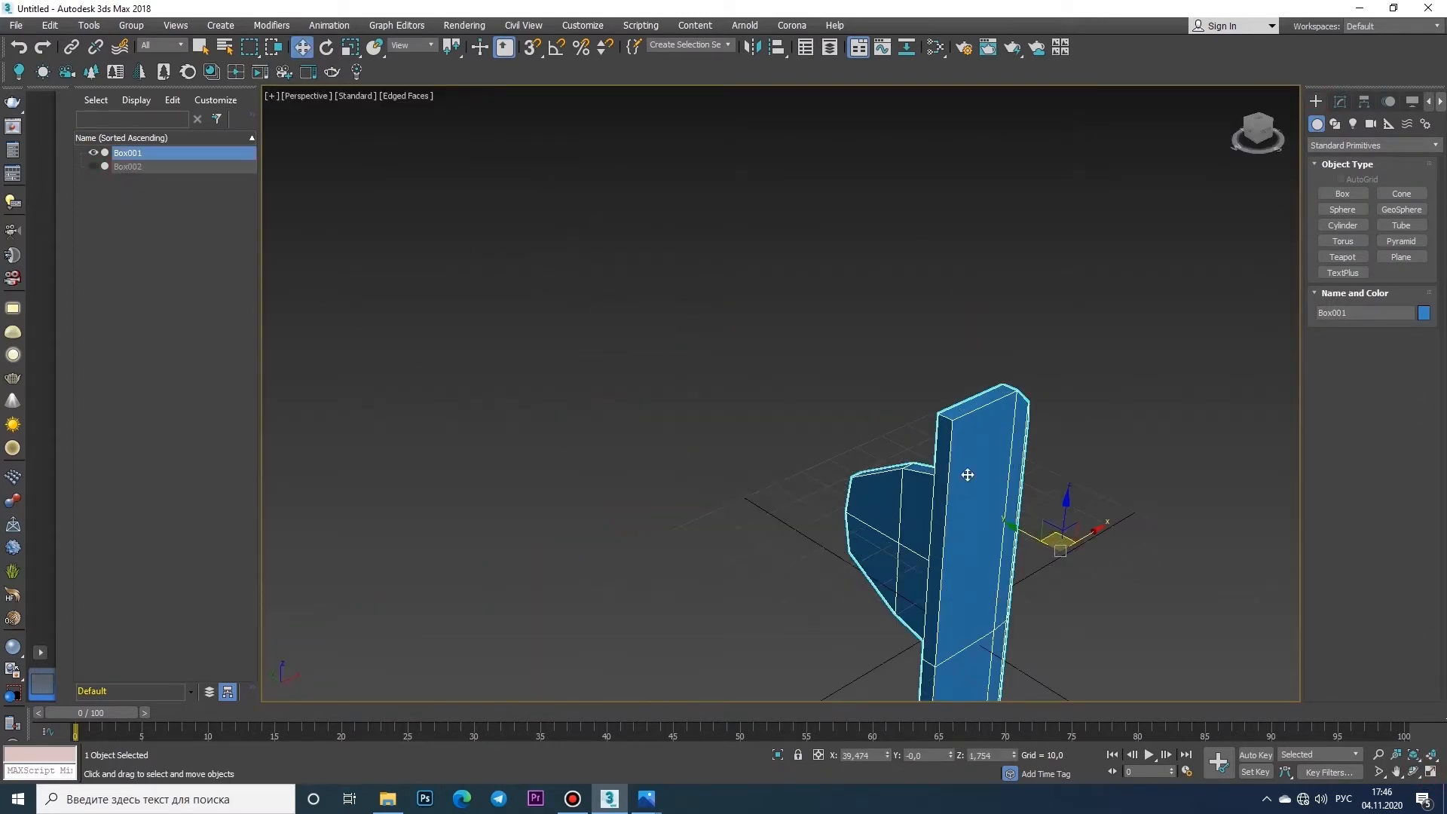
- Delete the two end polygons of the bent plate that face the long box
click(1340, 101)
click(1388, 319)
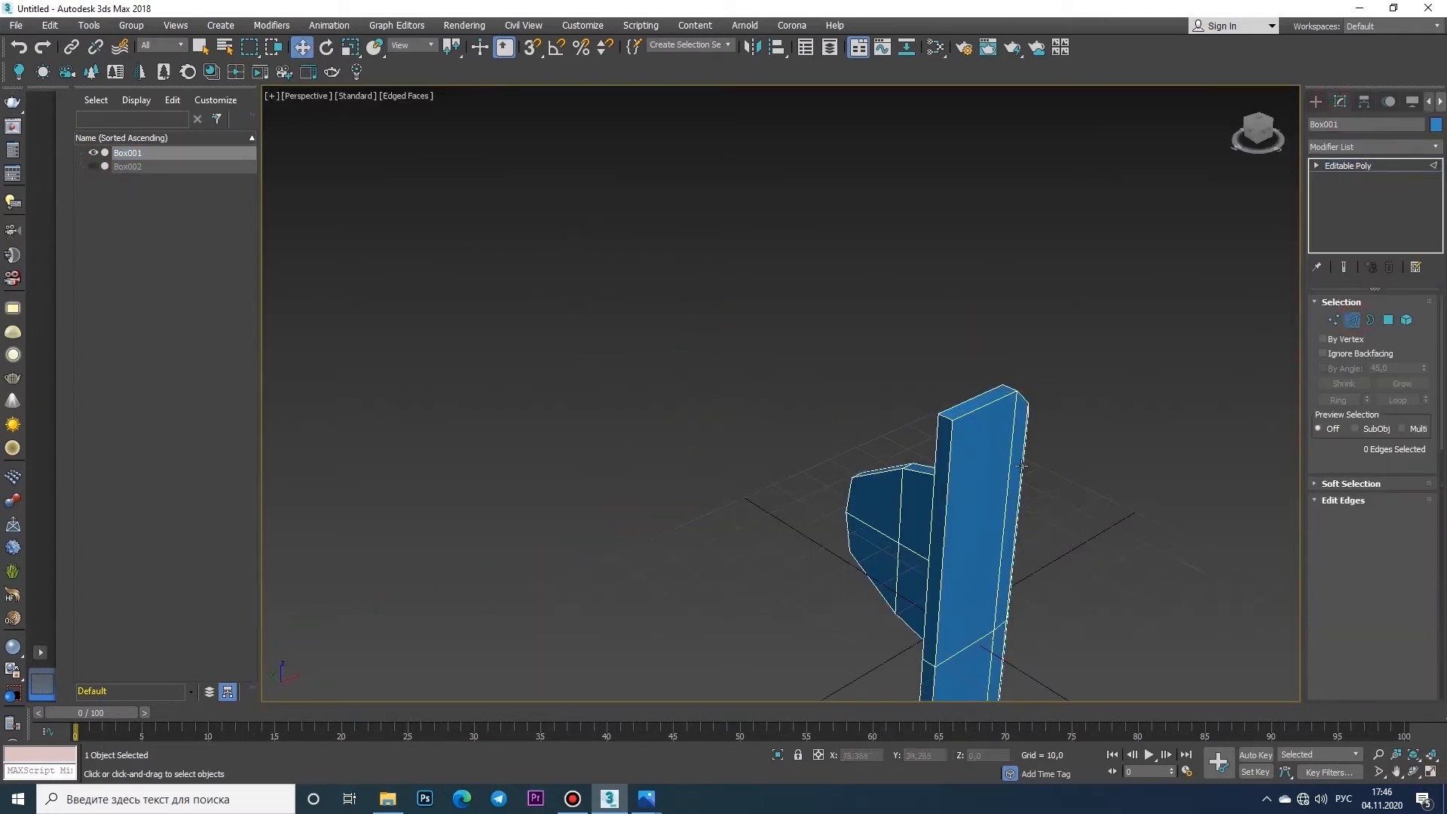
click(944, 502)
ctrl+click(932, 693)
key(Delete)
middle_drag(933, 556, 953, 312)
- Unhide the long box and attach it to the bent plate
click(95, 166)
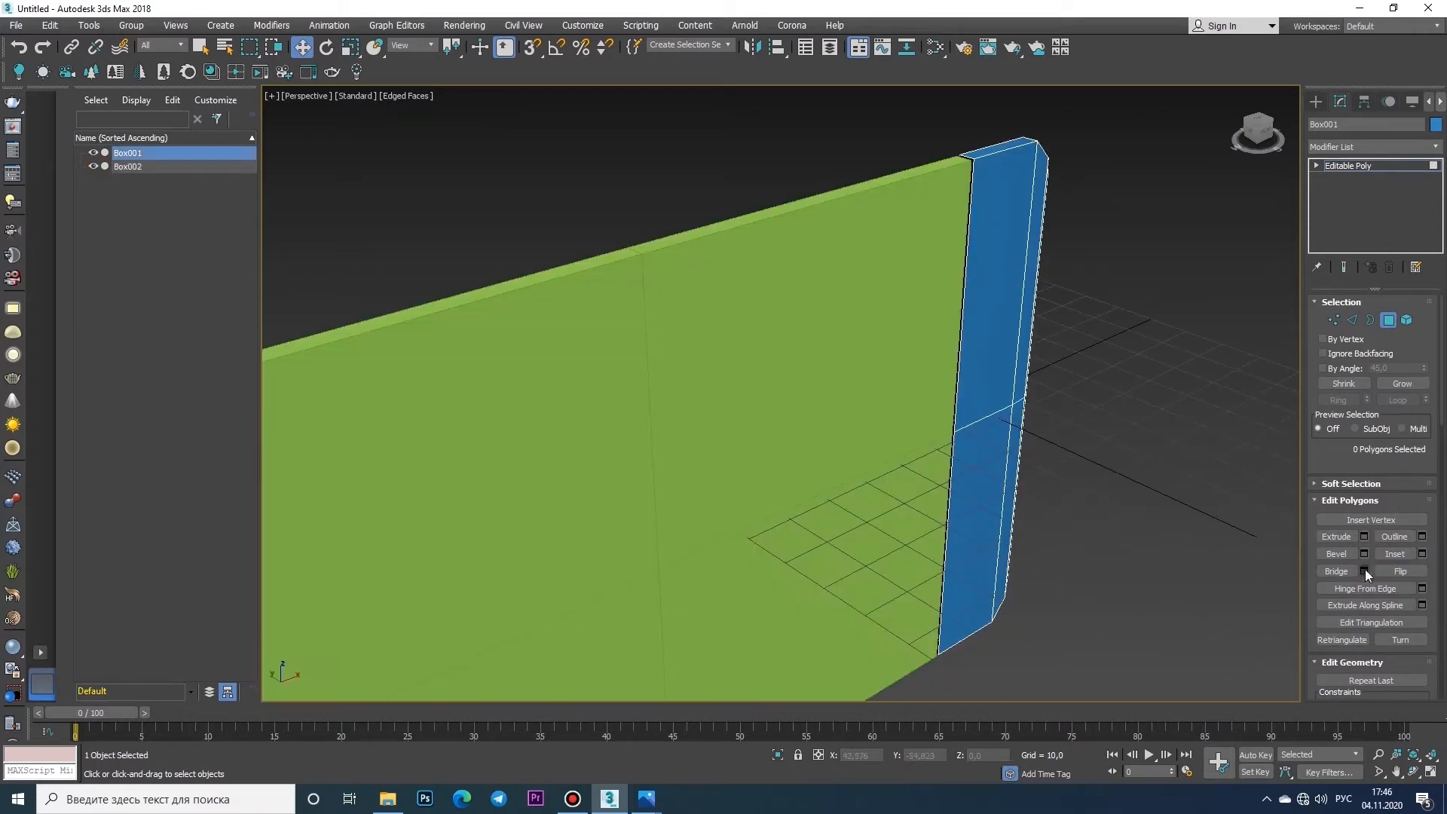
scroll(1364, 569, down, 3)
click(1337, 640)
click(908, 429)
scroll(1064, 443, down, 5)
middle_drag(1040, 427, 978, 432)
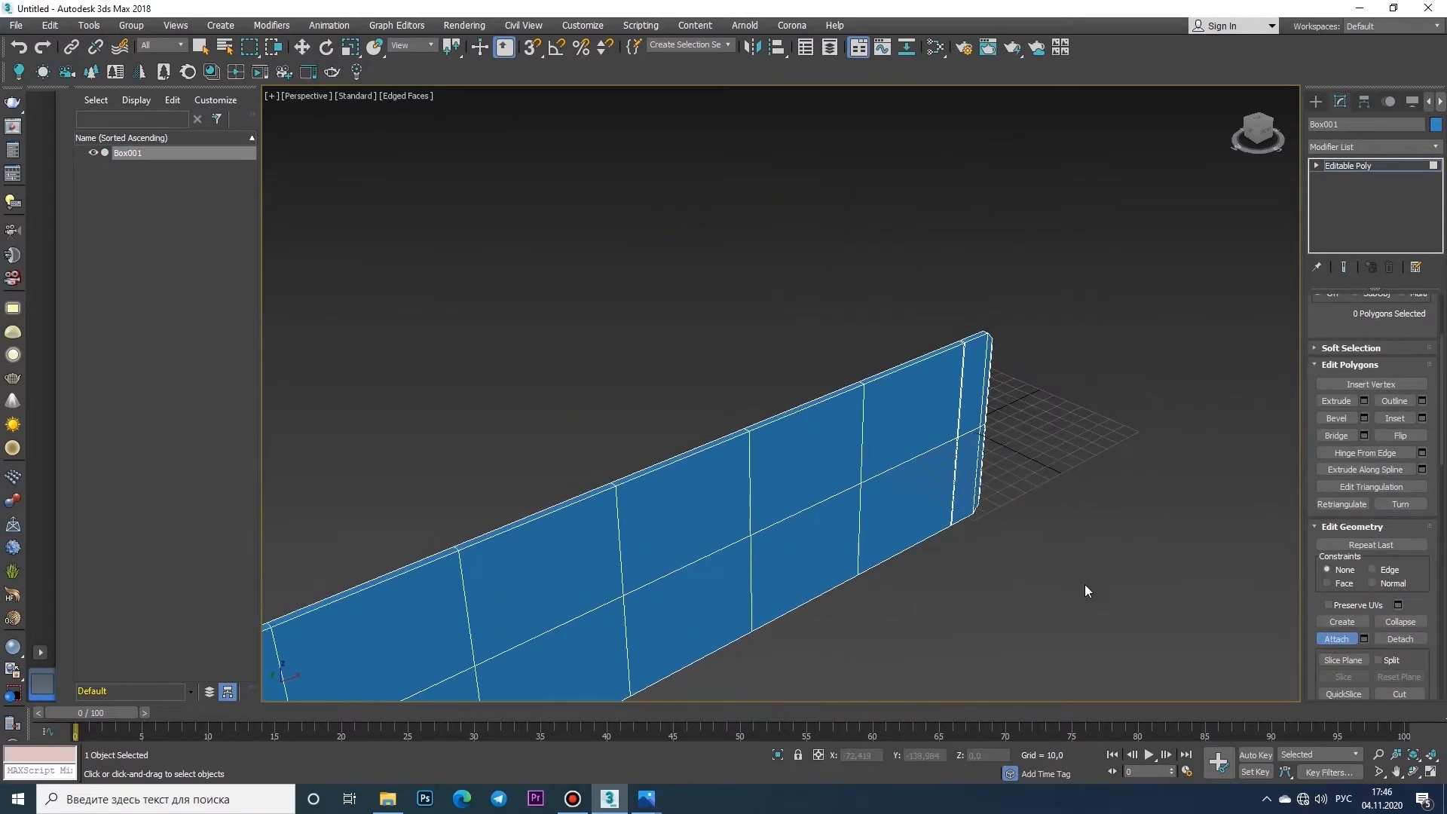
- Weld the edges at the joint between the long box and the bent plate with a threshold of 0.1
scroll(1442, 393, up, 3)
key(2)
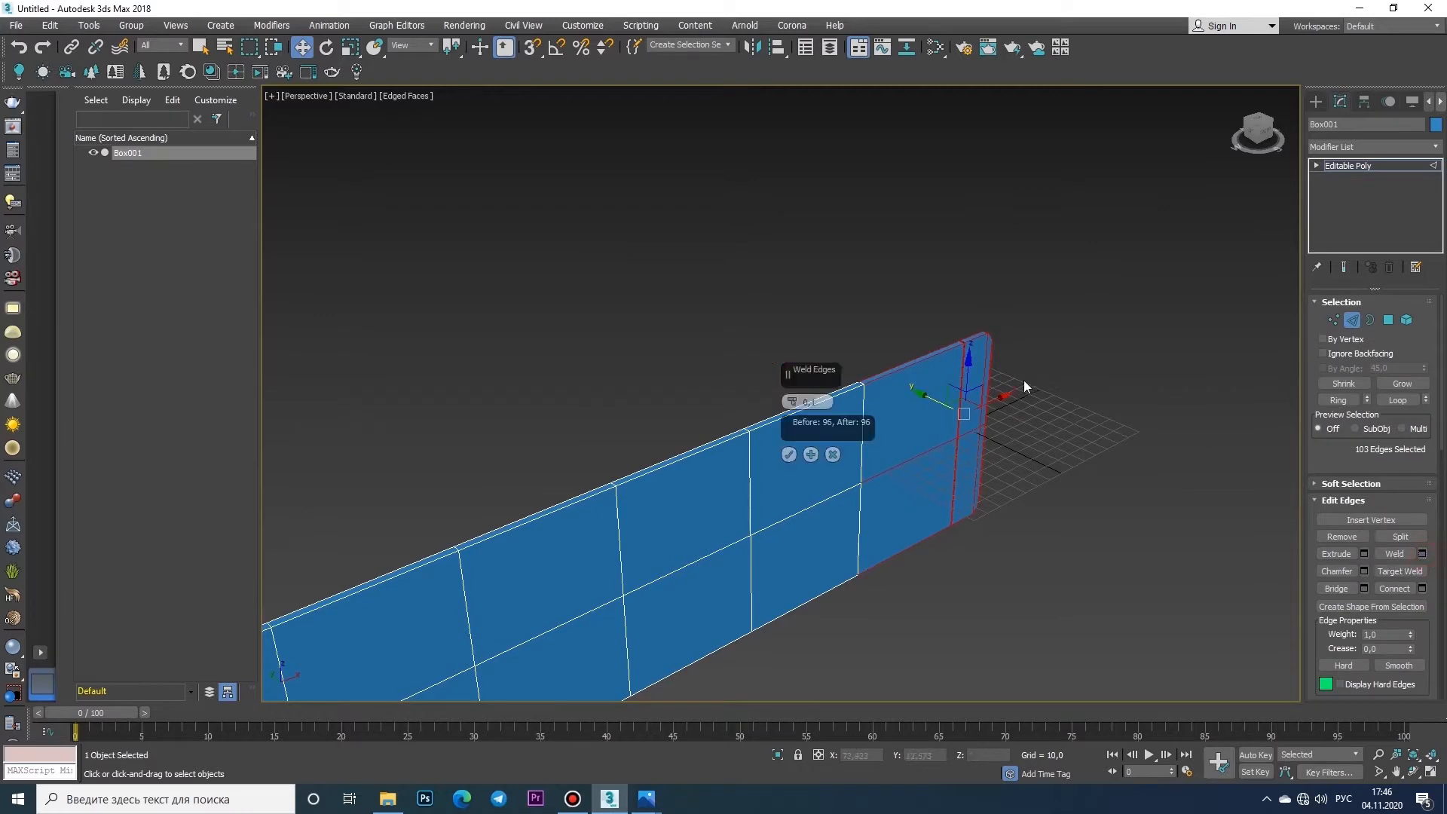
scroll(1024, 380, up, 4)
click(789, 453)
scroll(841, 337, down, 4)
alt+middle_drag(840, 337, 474, 355)
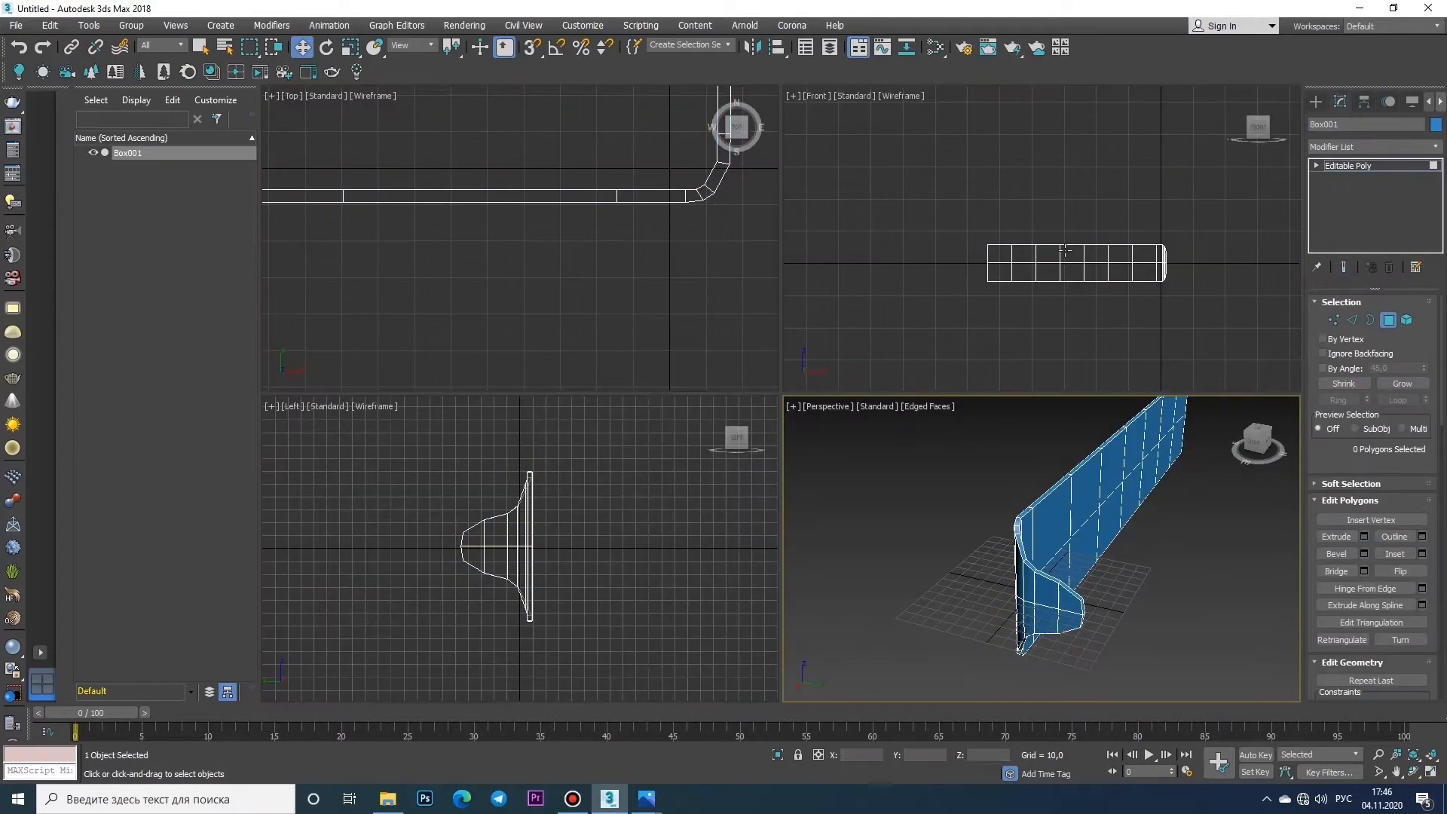
- Apply a TurboSmooth modifier to the panel and convert it to an Editable Poly
key(alt+w)
click(1426, 146)
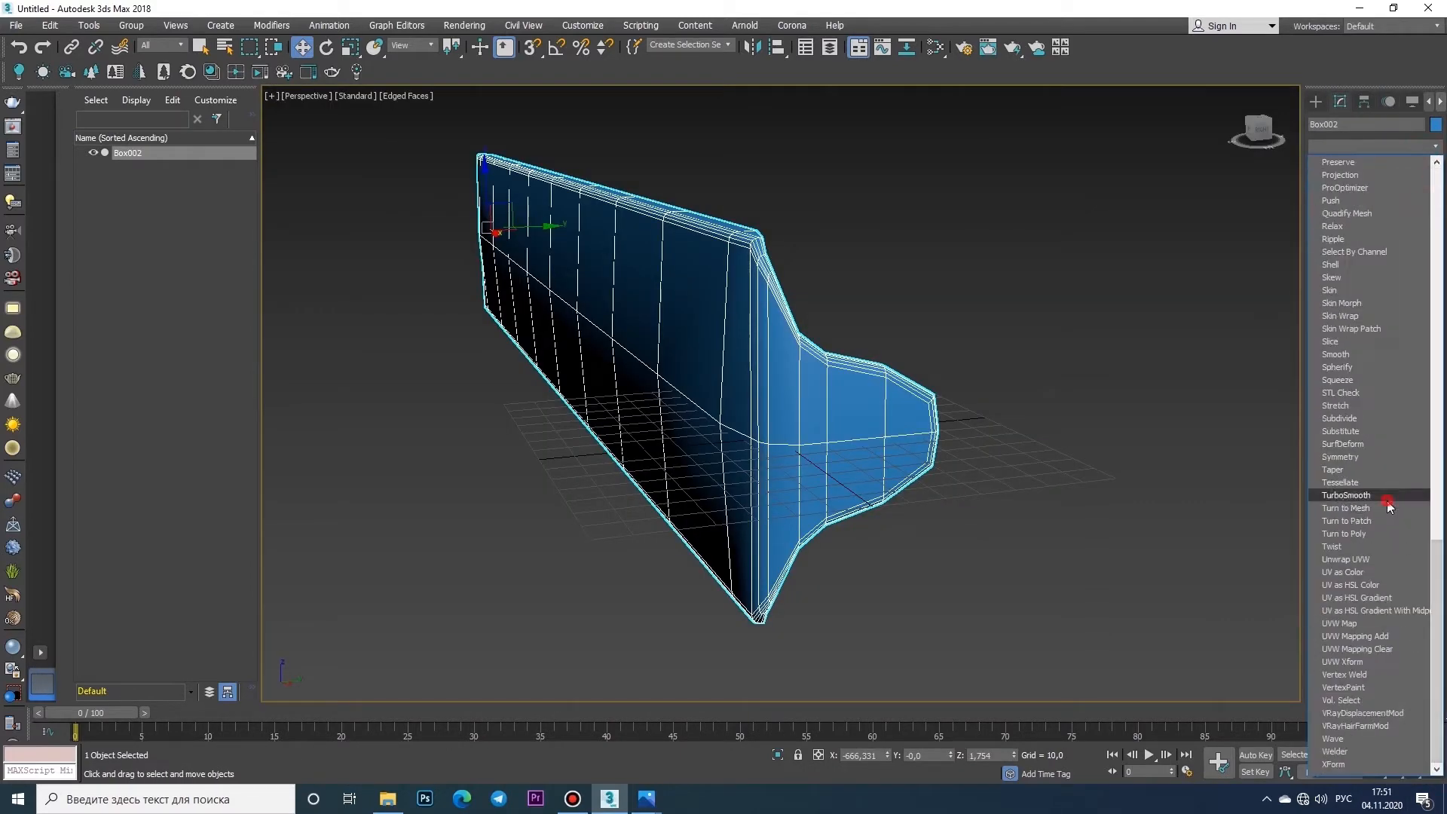
click(1341, 495)
right_click(829, 383)
mouse_move(997, 550)
click(1069, 548)
- Raise the smoothed panel so that its lower edge rests on the grid plane
drag(504, 183, 516, 119)
scroll(520, 151, down, 4)
middle_drag(648, 249, 651, 407)
drag(812, 457, 653, 754)
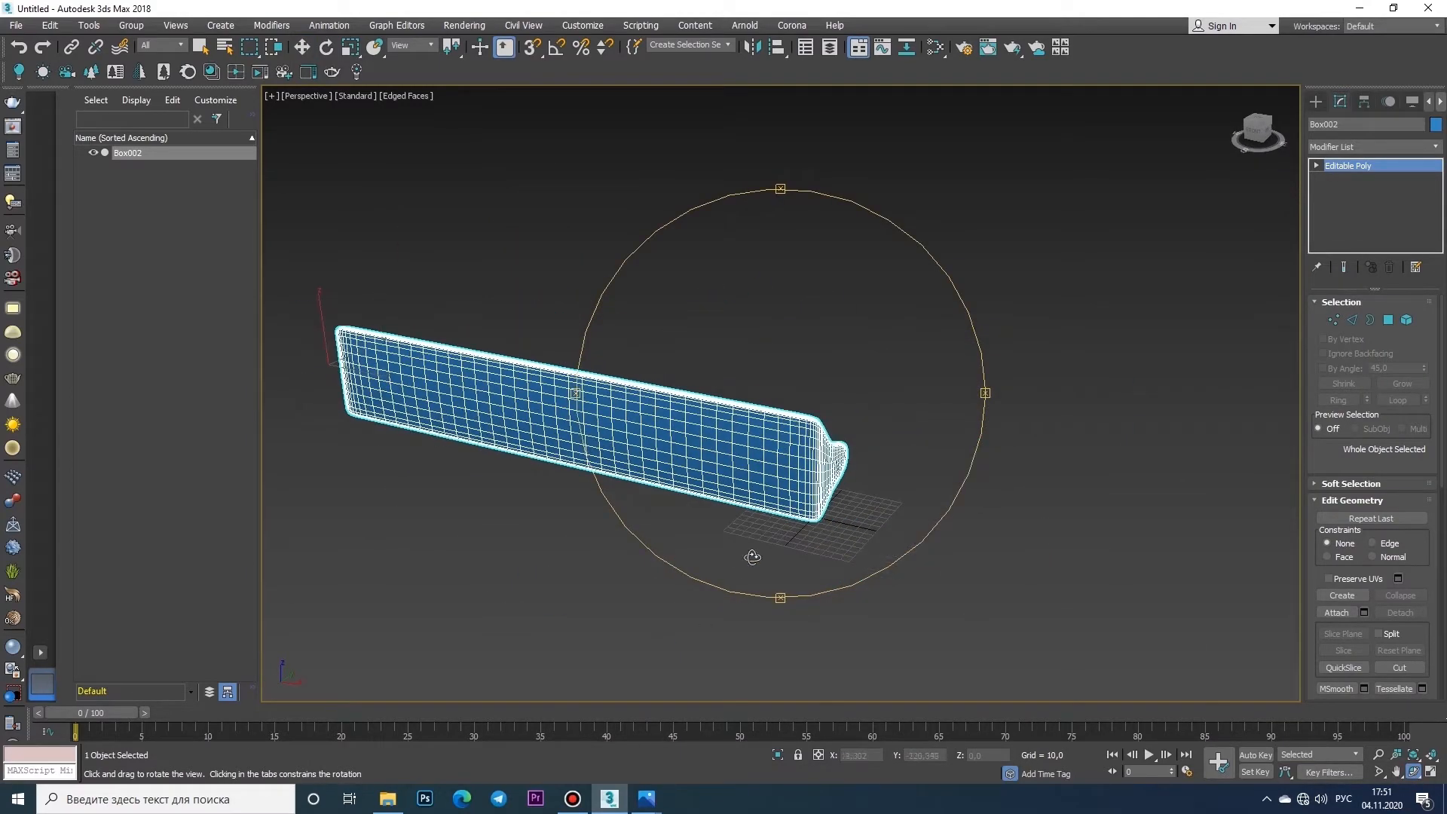
drag(753, 557, 648, 573)
- Draw a box about 591 long, 36 wide and 28 high at the panel's end in the Top view, with two length segments
click(1316, 102)
click(1342, 194)
click(1431, 772)
right_click(663, 301)
click(1430, 771)
scroll(1068, 337, down, 5)
middle_drag(1052, 270, 980, 423)
drag(1011, 116, 987, 499)
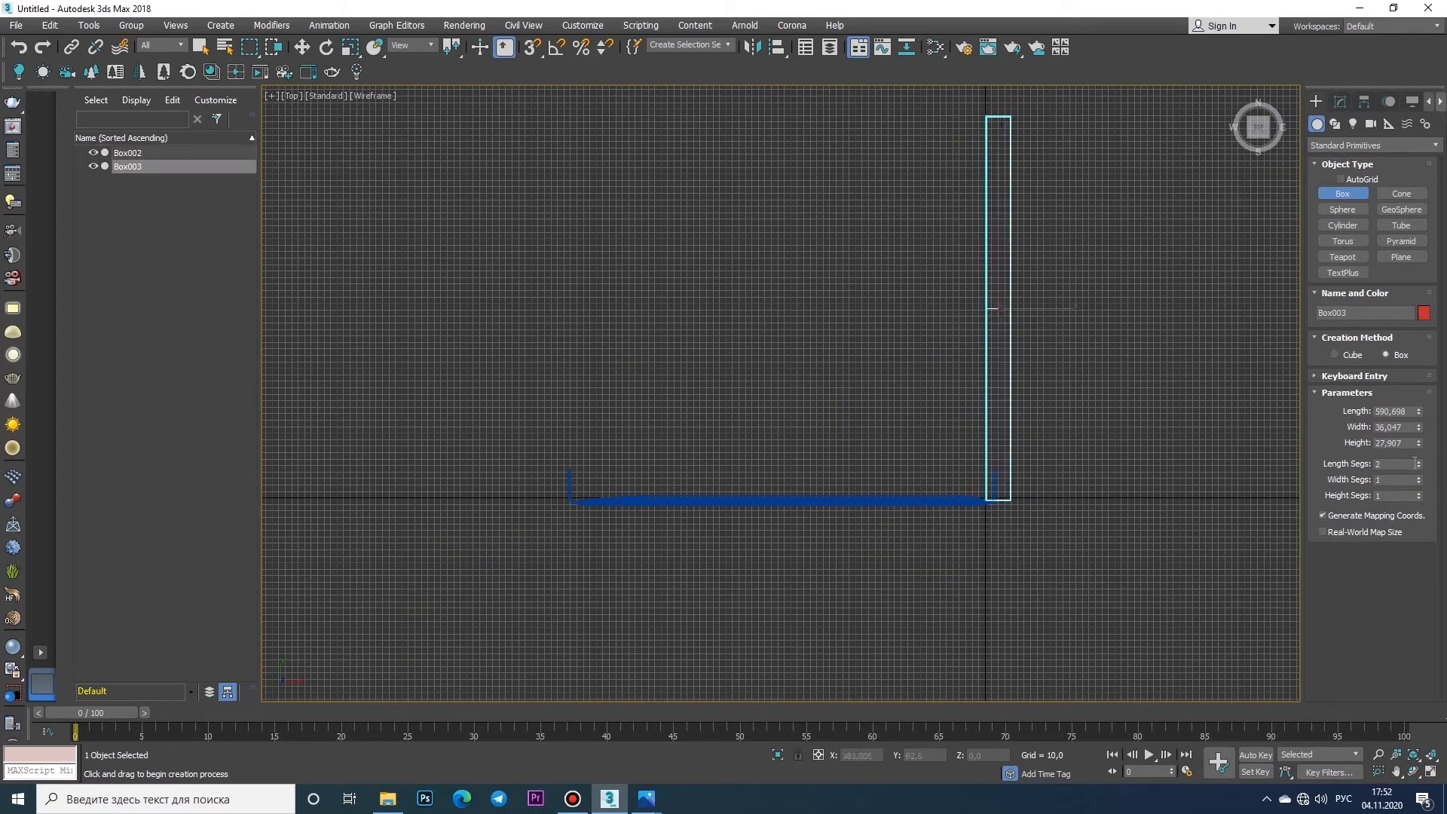
- Convert the new side box to an Editable Poly from the Front view
click(1430, 776)
scroll(1238, 259, up, 3)
right_click(1063, 237)
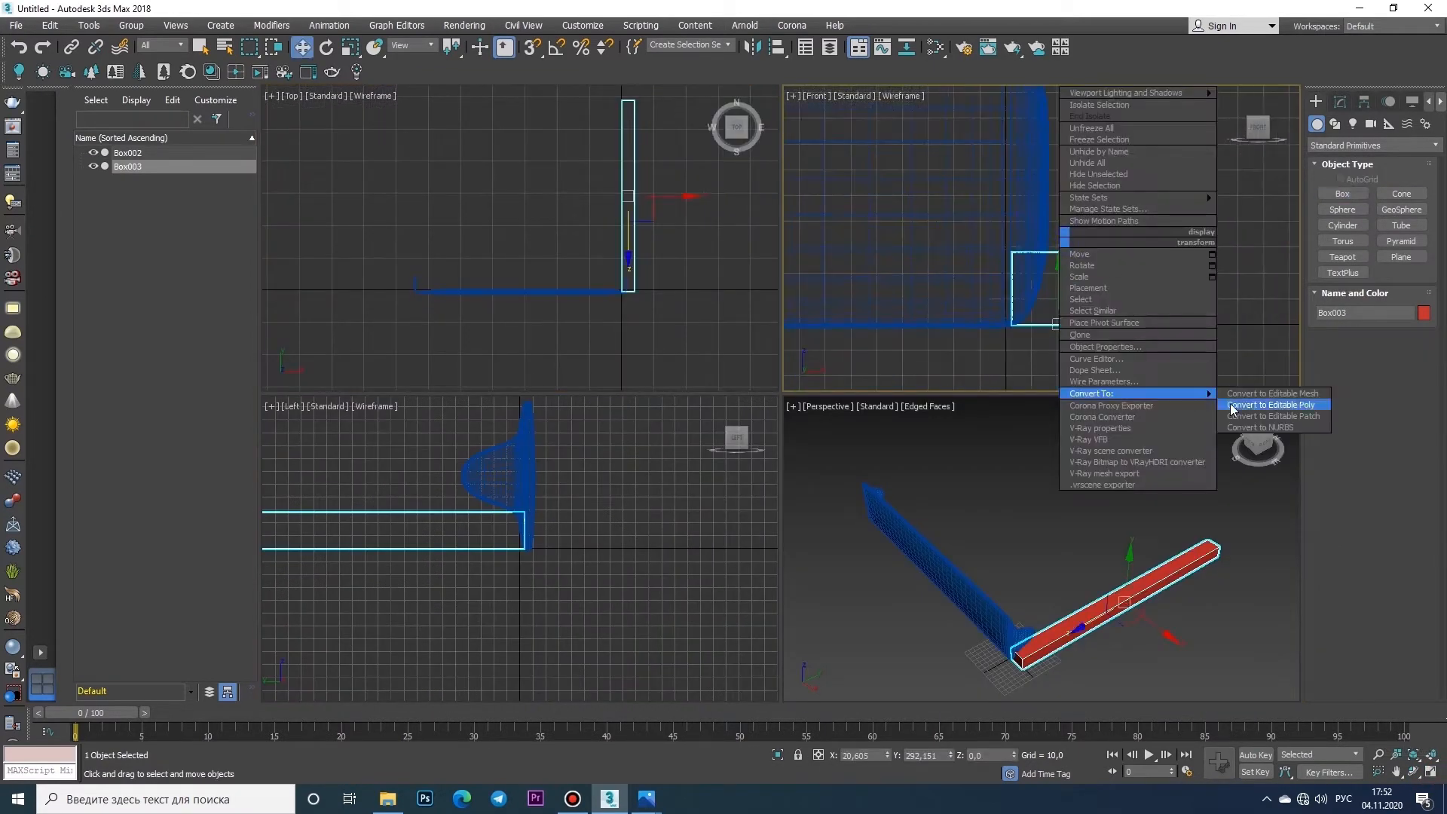
click(1191, 405)
- Raise the side box's upper vertices to the panel's height and narrow its width in the Front view, then leave vertex editing
drag(1169, 235, 947, 272)
scroll(1033, 241, down, 3)
middle_drag(1039, 227, 1036, 306)
drag(1045, 278, 1038, 179)
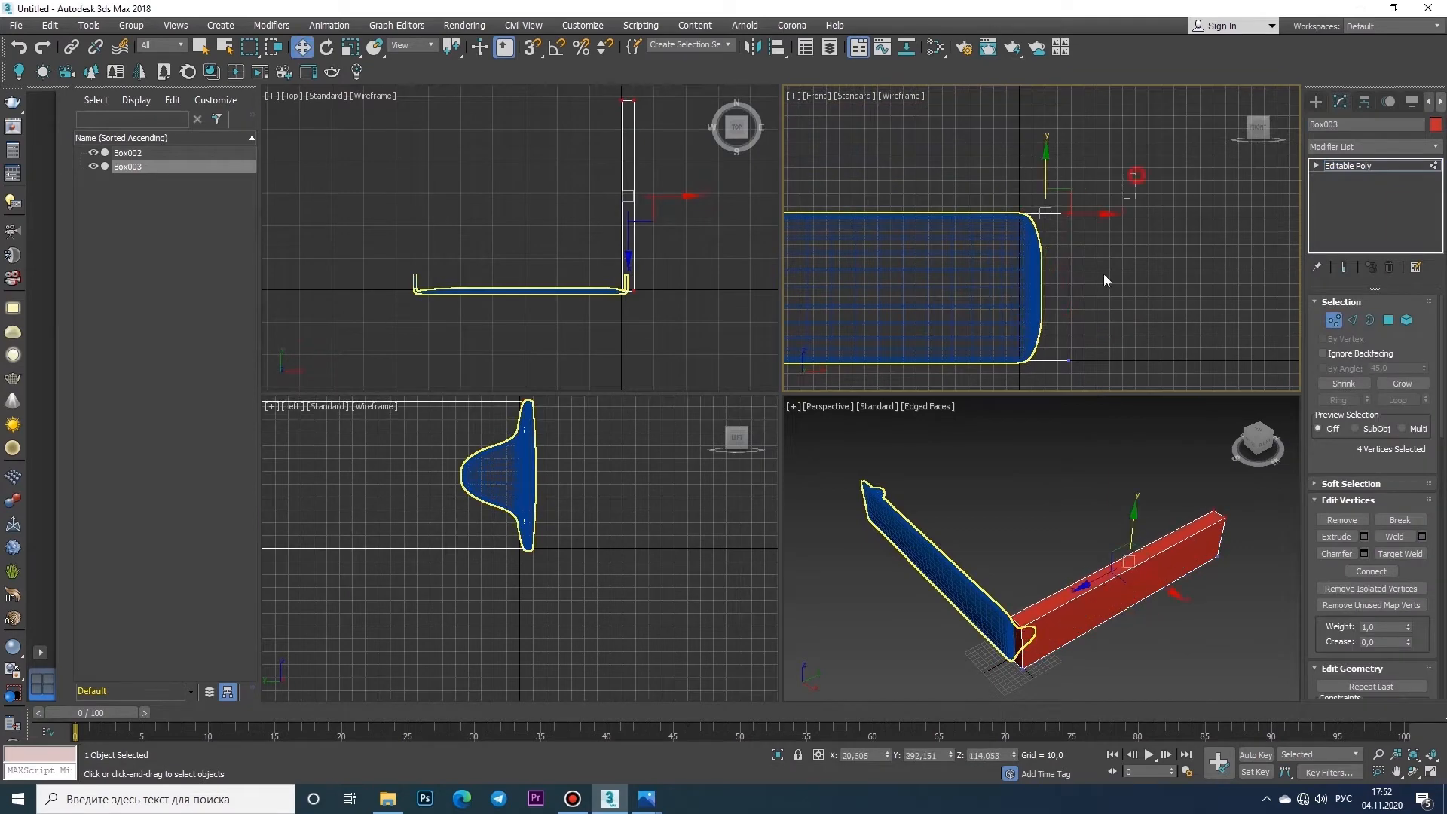
drag(1076, 290, 1079, 290)
click(1315, 102)
middle_drag(1092, 301, 1114, 257)
alt+middle_drag(1130, 558, 1101, 543)
click(1431, 757)
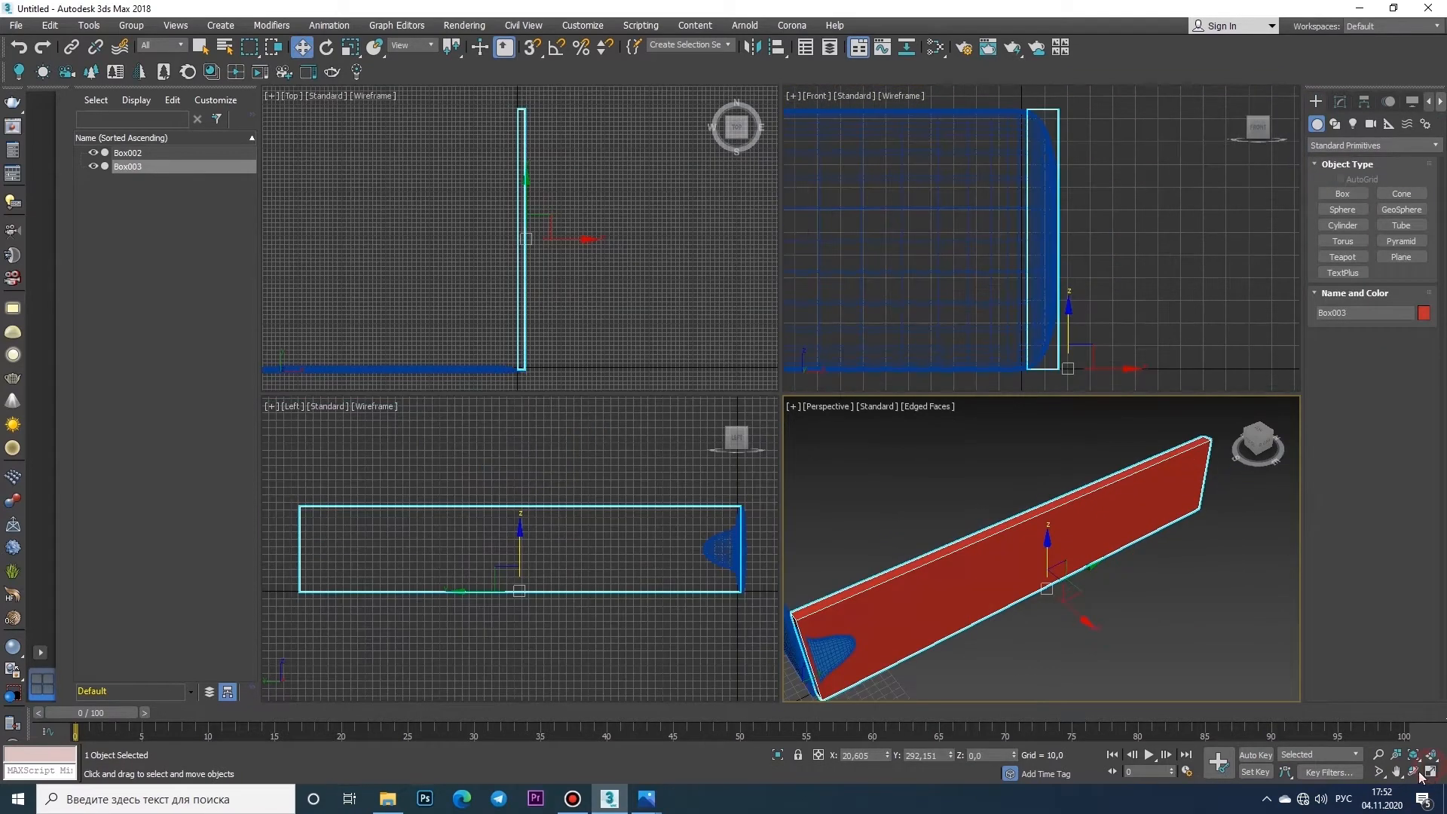
- Tessellate the side box's mesh to subdivide its faces
middle_drag(1116, 256, 1098, 266)
click(1340, 102)
scroll(1413, 499, down, 4)
click(1422, 508)
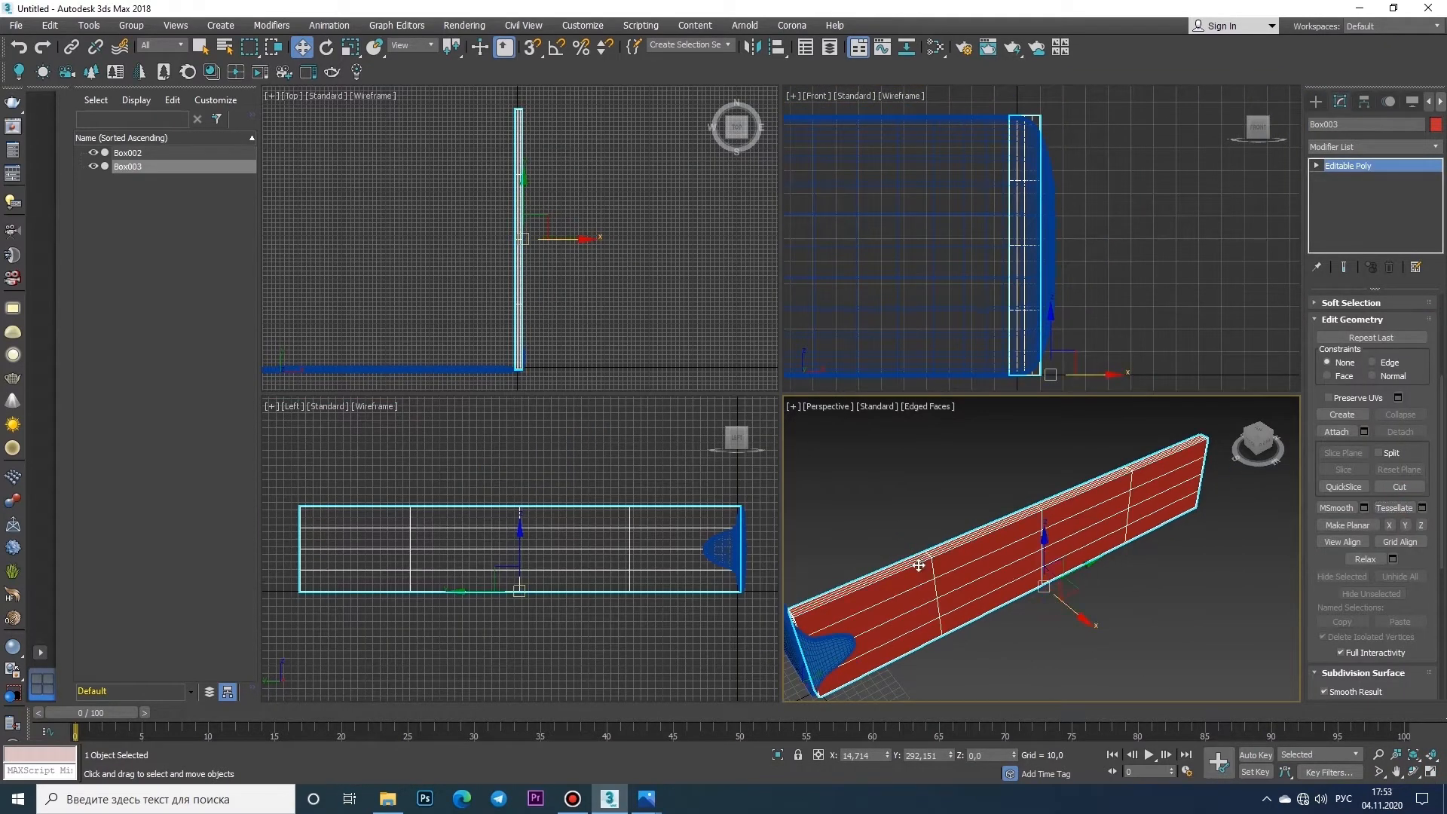
- Add a TurboSmooth modifier to the side box and raise its iterations above 1
click(1372, 146)
click(1384, 496)
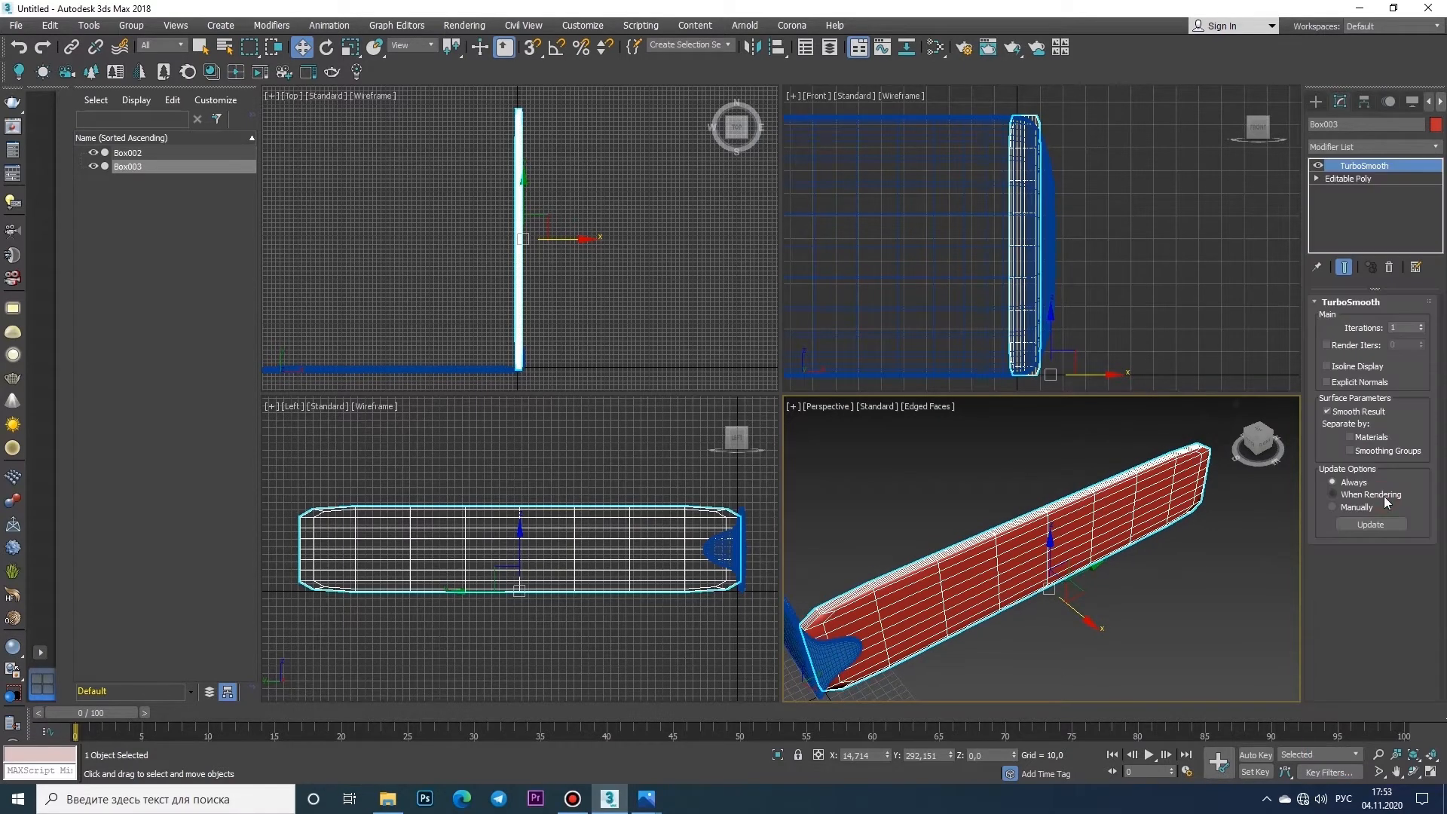
click(1421, 324)
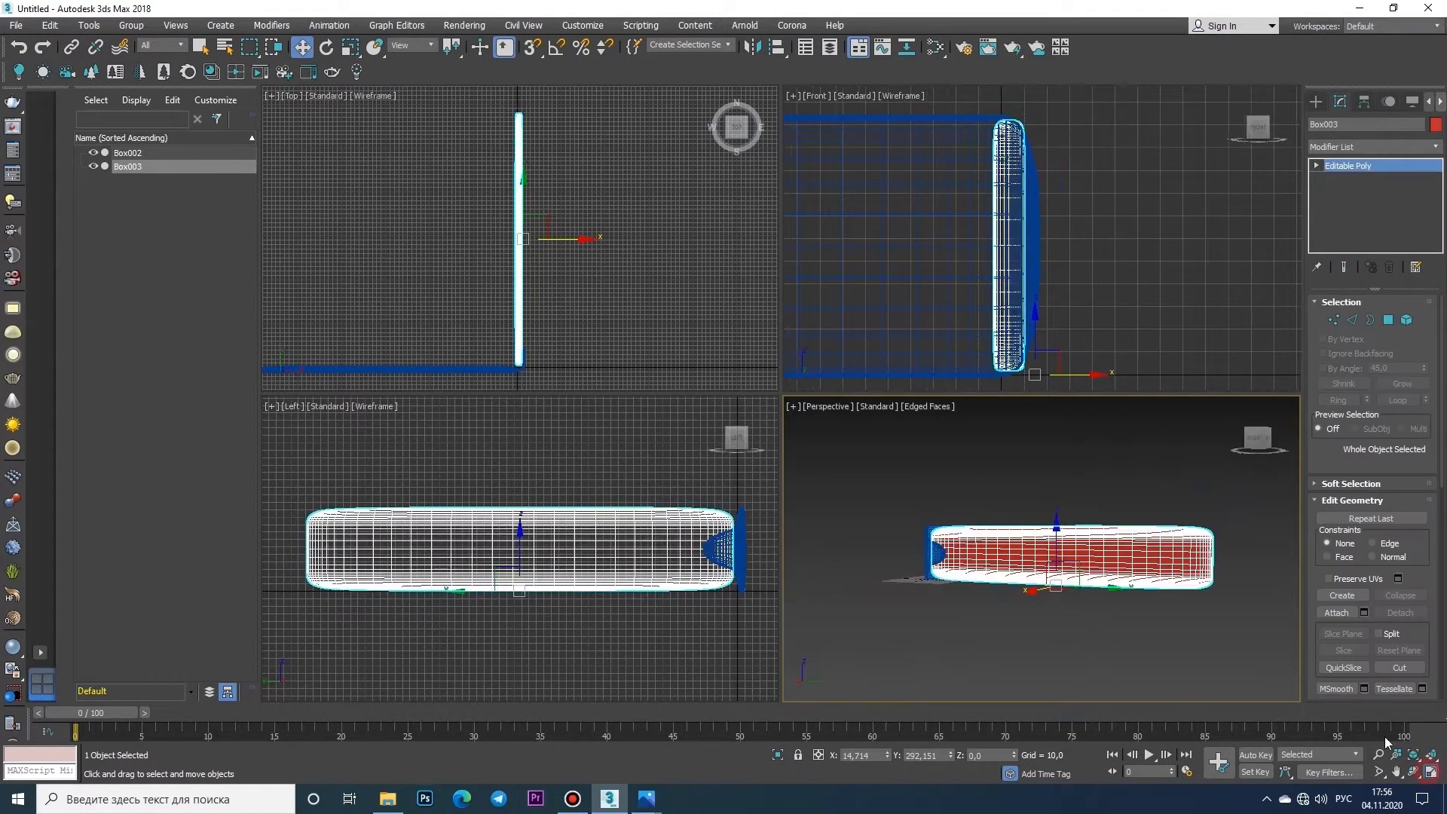
- Add an FFD 4x4x4 modifier to the smoothed side rail and enter control point editing
key(alt+w)
click(1371, 146)
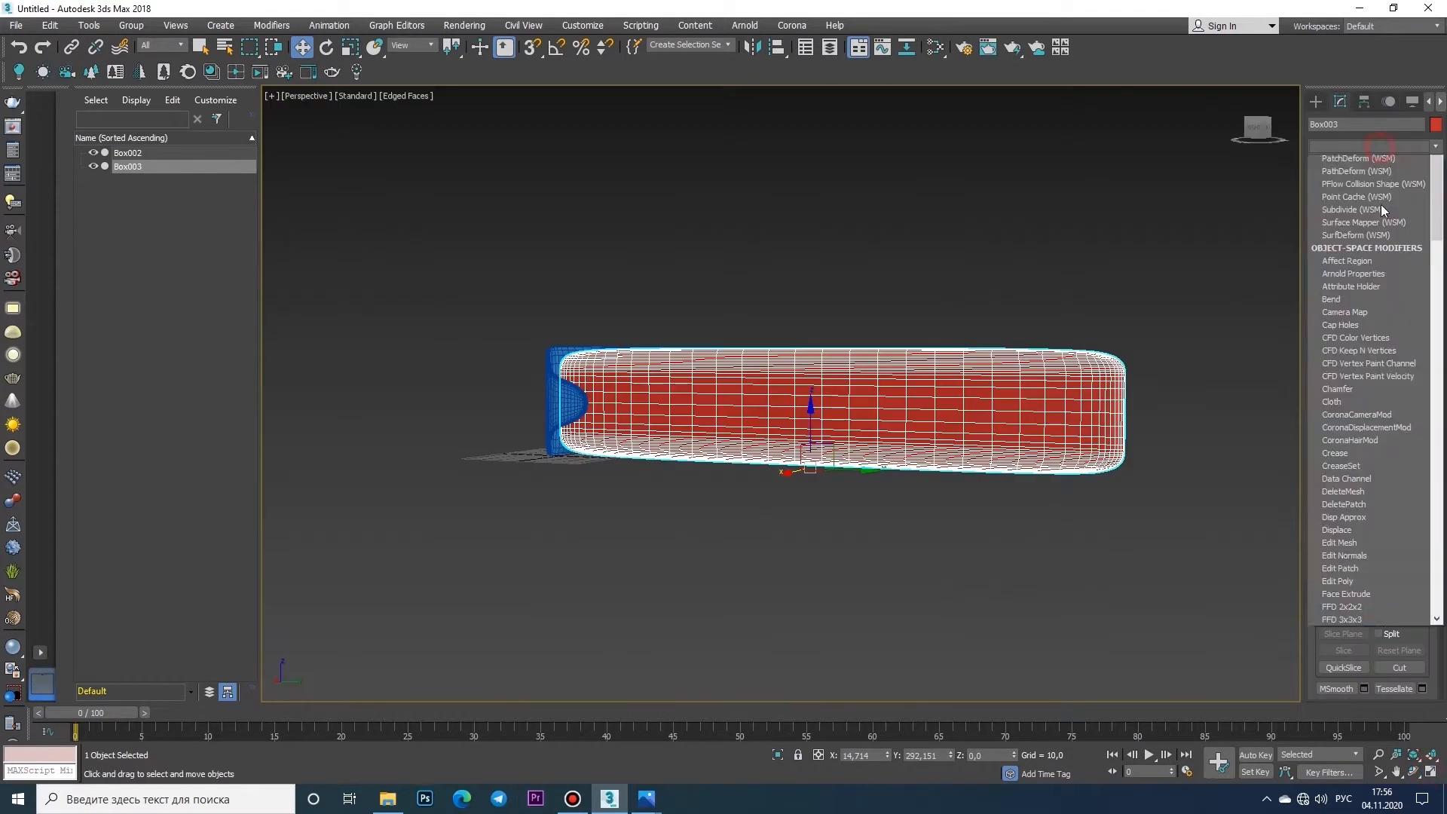
click(1364, 216)
key(1)
key(alt+w)
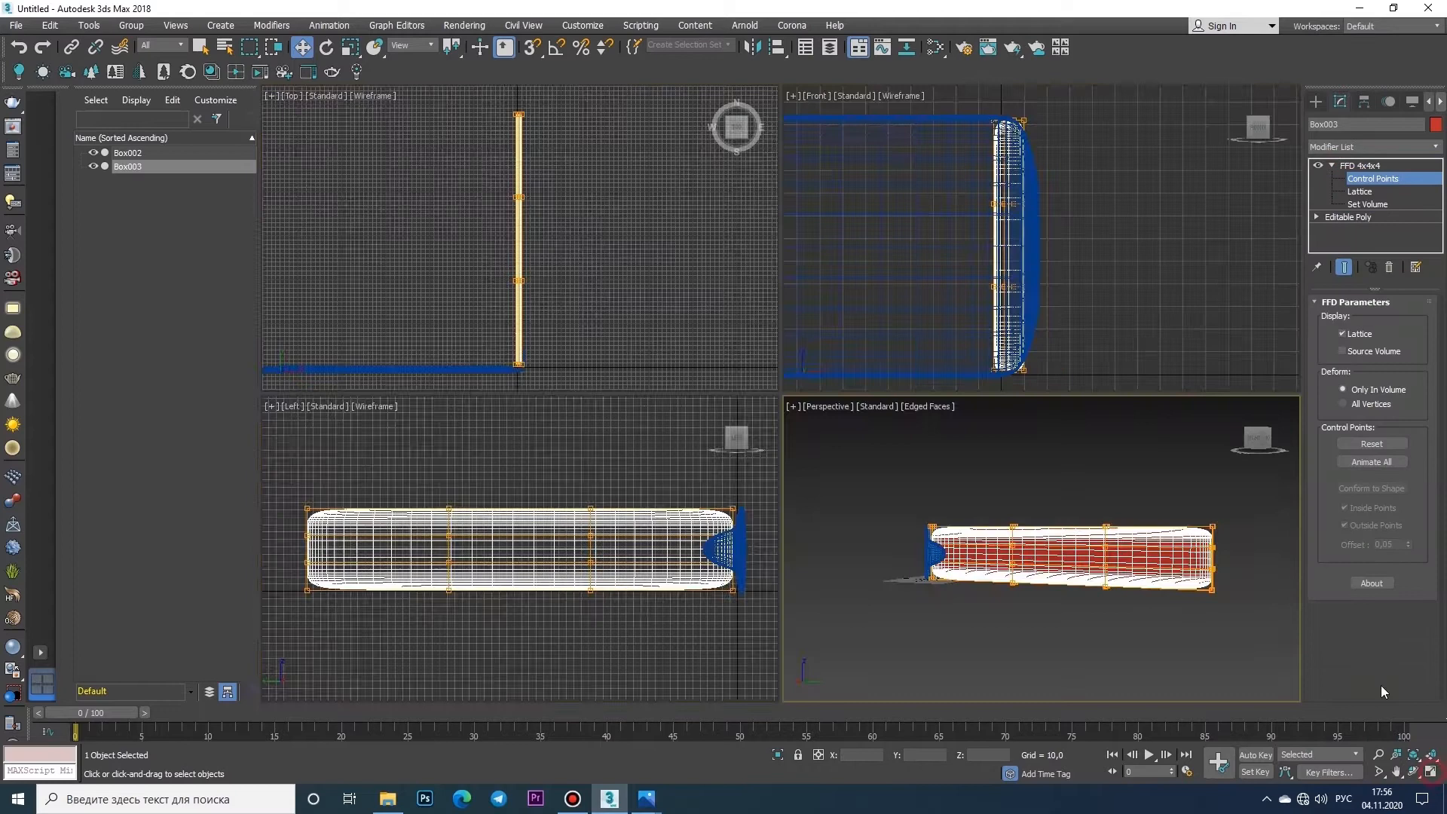
- Shift the rail's middle lattice control points toward the panel in the Left view, then convert the rail to an Editable Poly
click(560, 450)
key(alt+w)
drag(835, 397, 937, 404)
right_click(936, 404)
click(1105, 566)
- Apply another FFD 4x4x4 lattice to the side rail and enter its control points
middle_drag(1186, 410, 1149, 408)
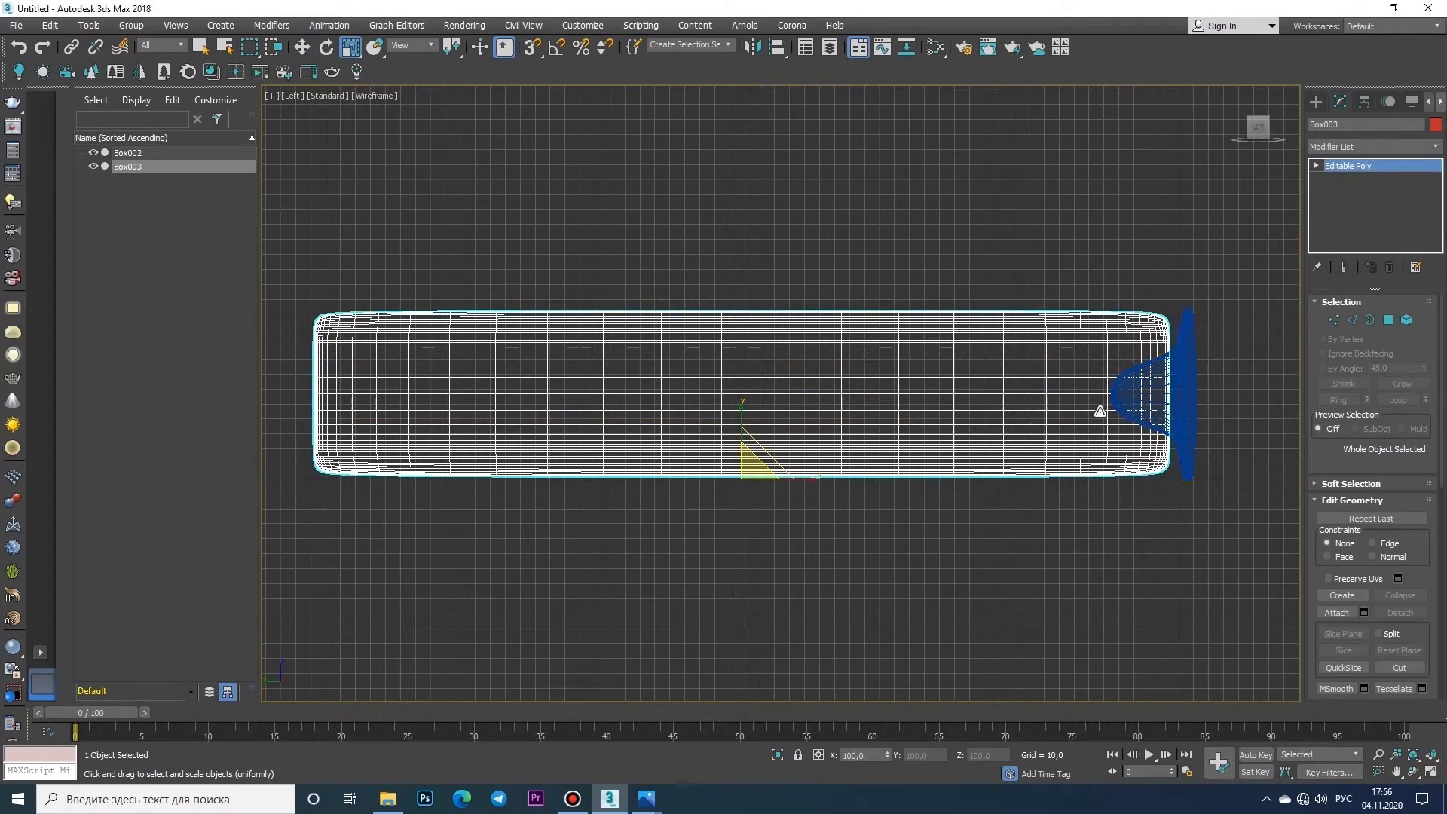
click(1433, 148)
click(1368, 739)
key(1)
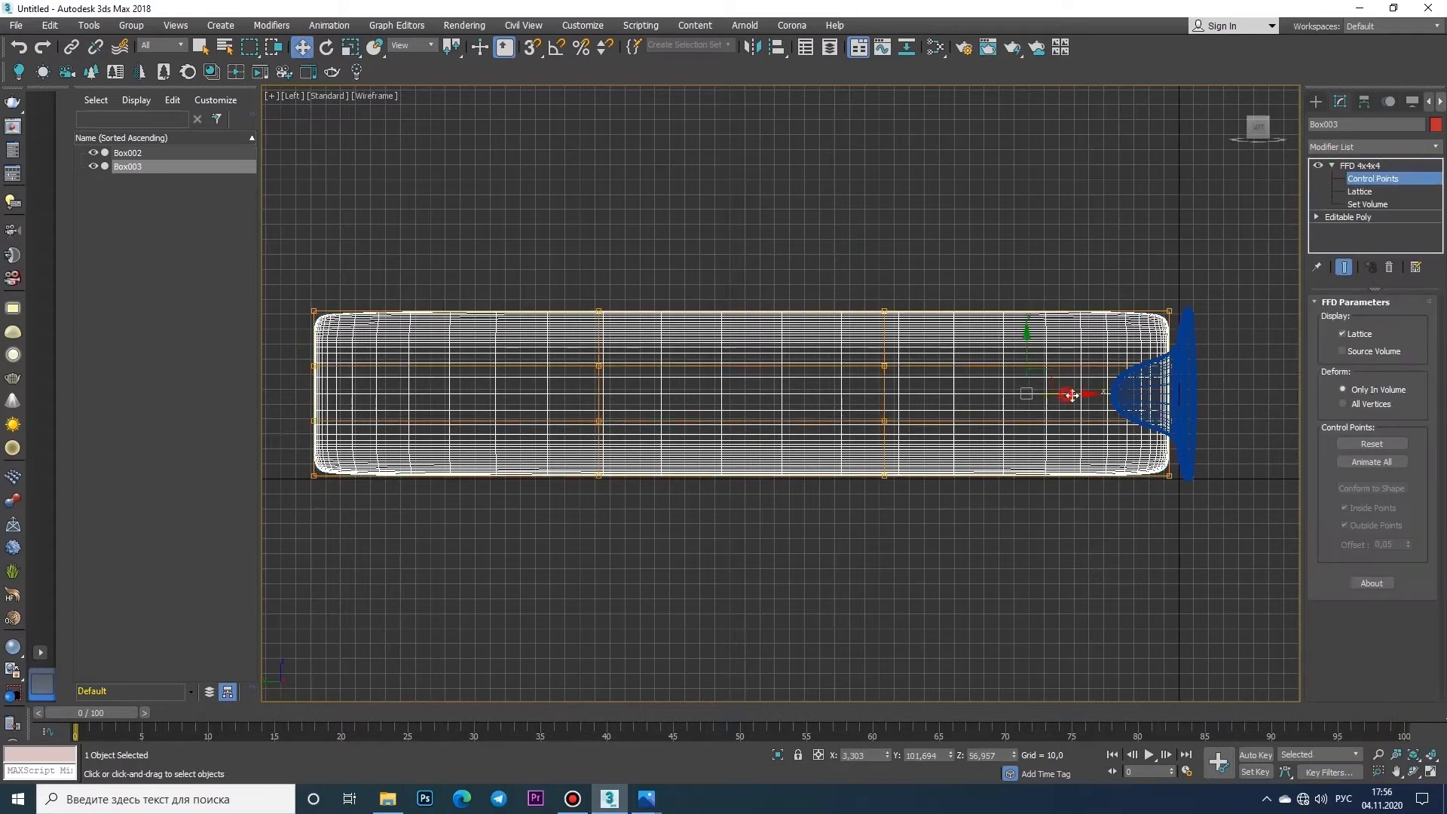
- Shift the control point columns nearest the panel toward it in the Left view, then collapse the rail to an Editable Poly
drag(1071, 395, 1086, 395)
drag(848, 279, 929, 501)
drag(933, 393, 1128, 383)
right_click(1056, 384)
mouse_move(1093, 538)
click(1233, 551)
scroll(1212, 373, up, 5)
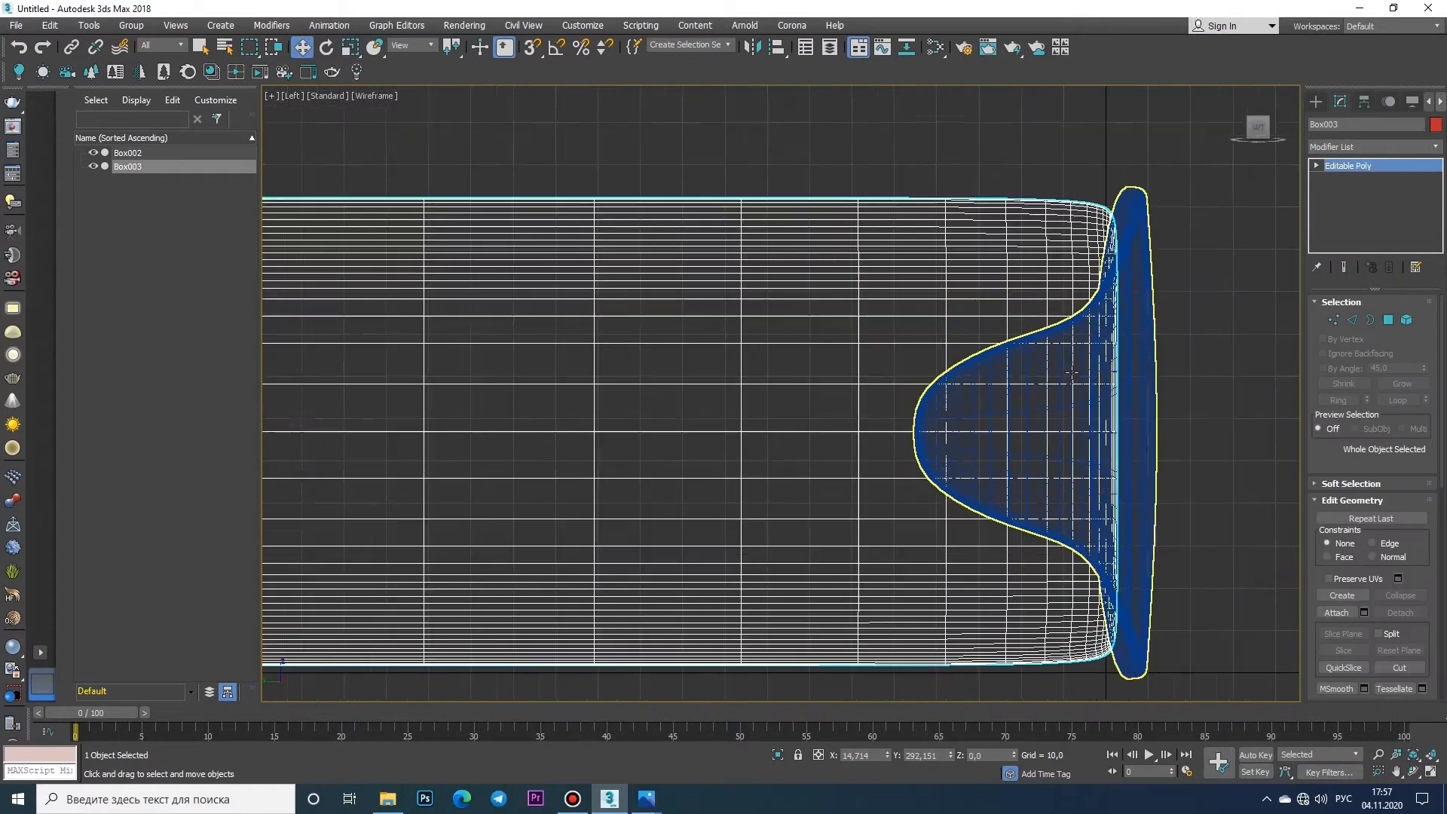
- Move the side rail along Y to about 287.7 so that its end fits against the panel's bent end
scroll(1072, 372, down, 5)
drag(499, 510, 504, 510)
key(alt+w)
middle_click(905, 505)
key(alt+w)
scroll(597, 423, up, 7)
alt+middle_drag(648, 437, 708, 450)
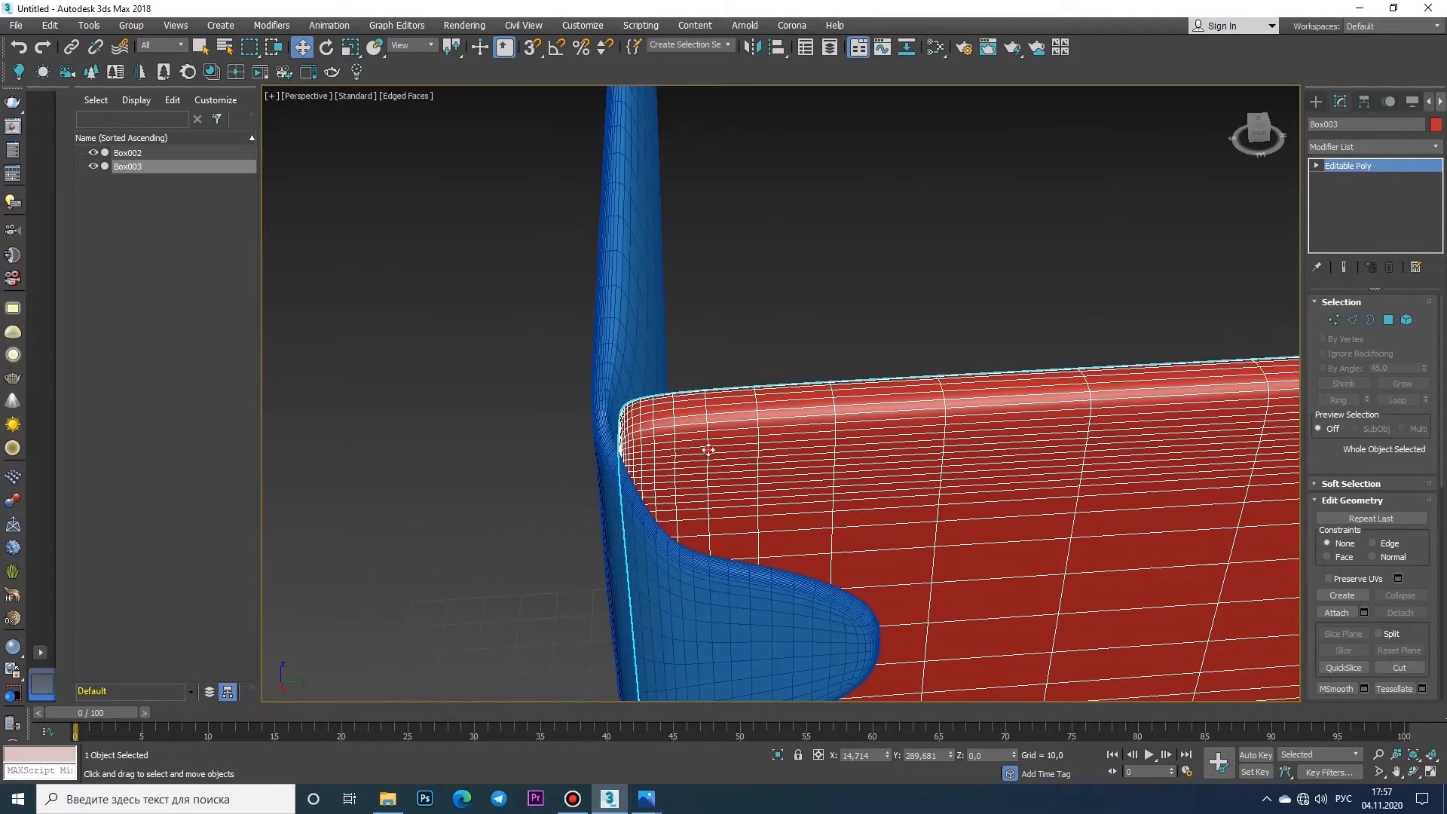
drag(708, 450, 701, 452)
scroll(703, 448, down, 5)
middle_drag(710, 428, 729, 364)
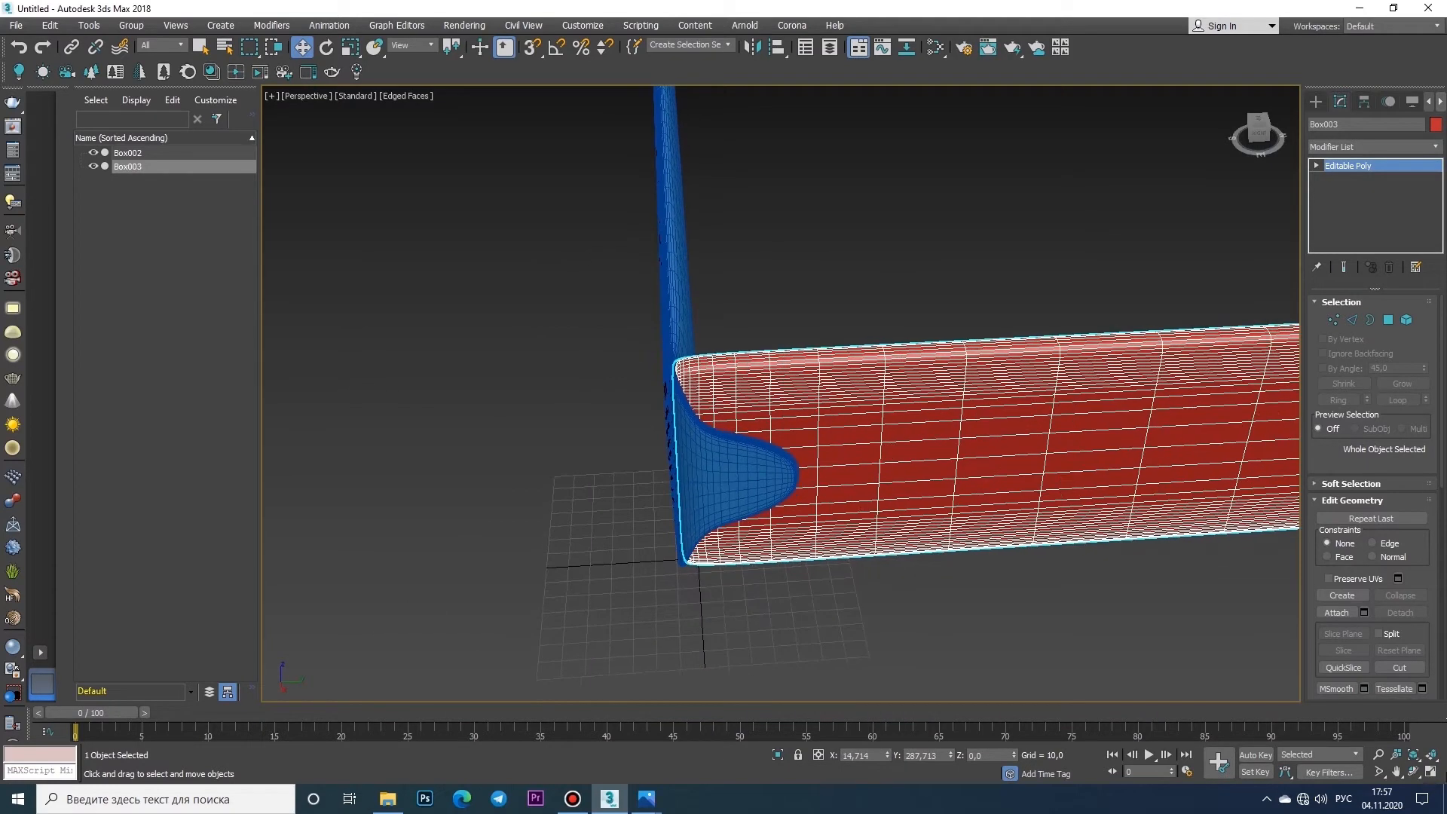
- Give the repositioned side rail a fresh FFD 4x4x4 modifier and open its control points in the Left view
key(alt+w)
click(1372, 146)
scroll(1377, 428, down, 5)
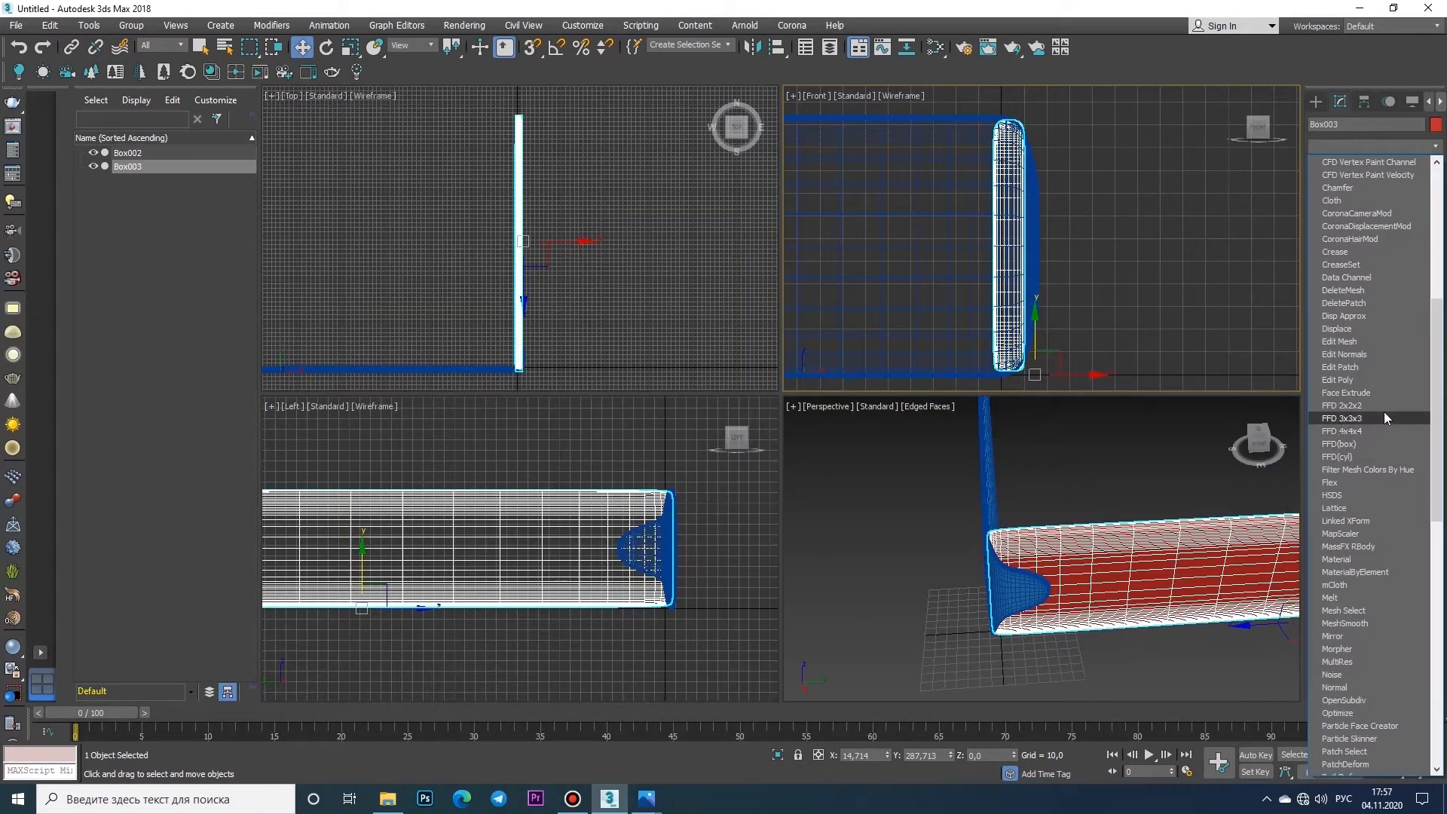
click(1343, 431)
middle_click(690, 475)
key(alt+w)
scroll(829, 452, down, 3)
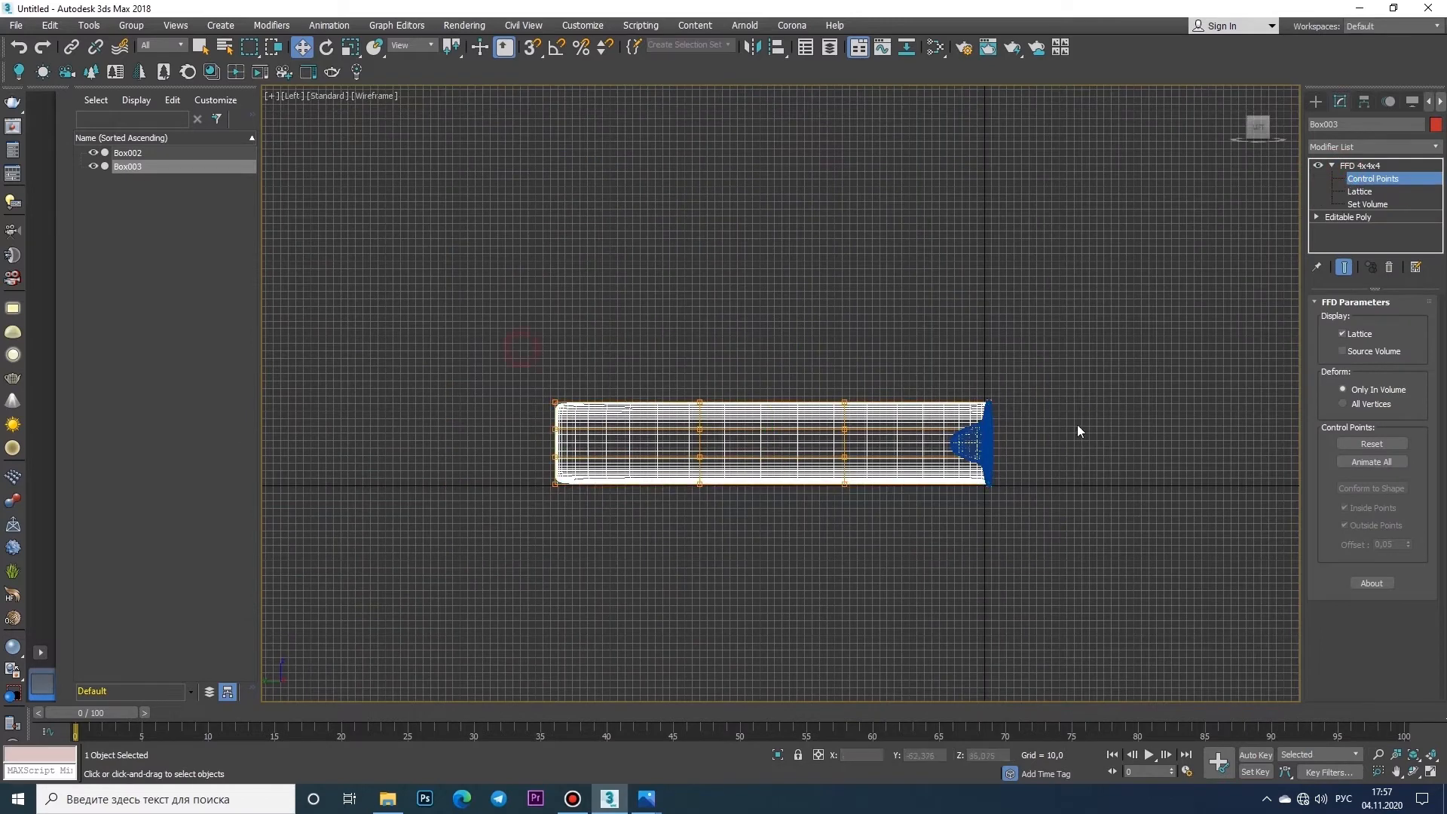
- Adjust the horizontal rows of lattice control points to fit the rail to the panel's height, then convert it to an Editable Poly
drag(522, 347, 1078, 431)
scroll(791, 415, up, 3)
middle_drag(732, 363, 508, 346)
drag(523, 368, 523, 362)
scroll(523, 362, down, 1)
middle_drag(523, 362, 756, 371)
drag(306, 405, 1228, 458)
drag(756, 373, 756, 343)
middle_drag(502, 469, 532, 417)
drag(803, 438, 786, 437)
right_click(797, 431)
click(987, 599)
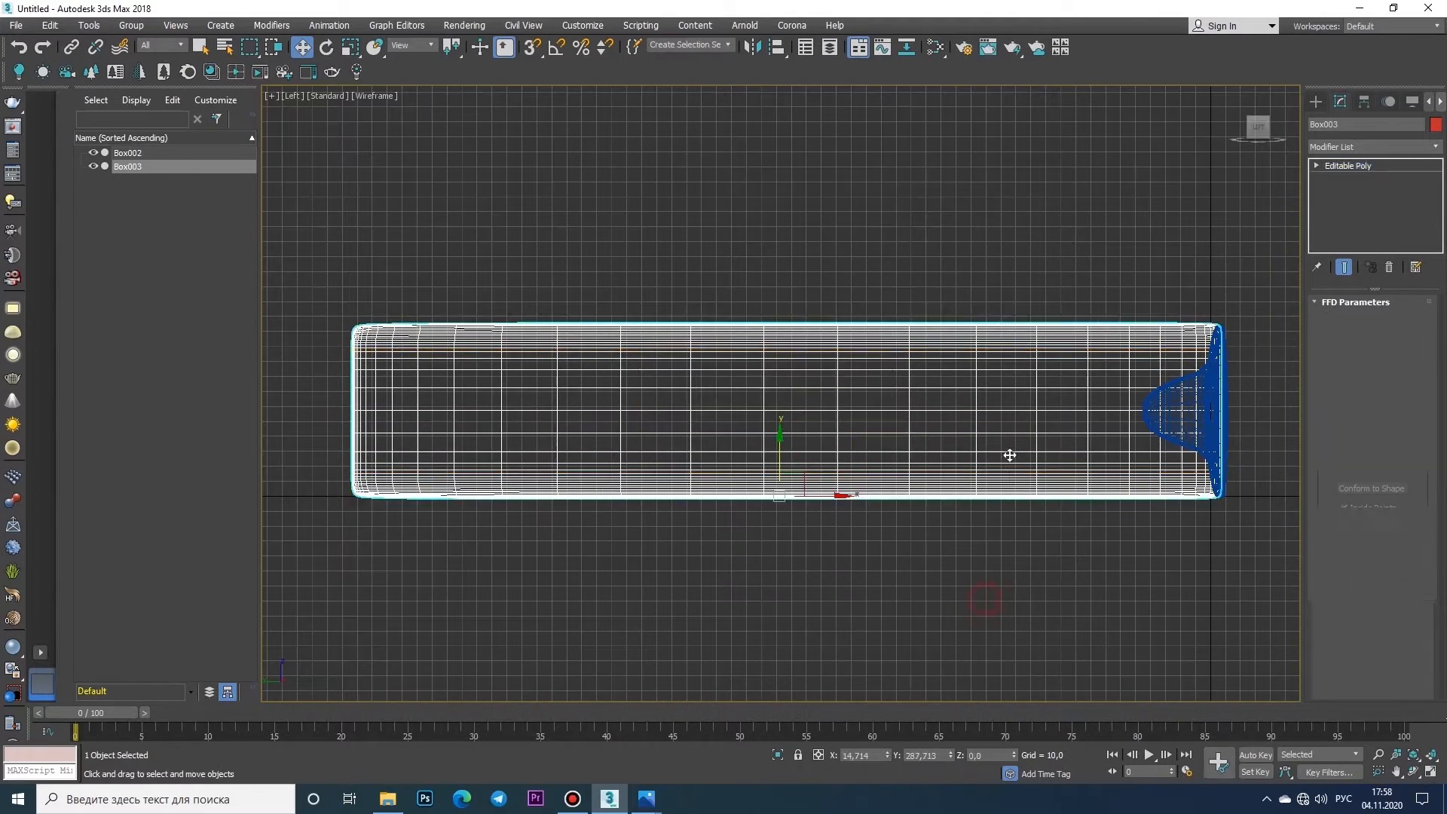
- Add an FFD 3x3x3 modifier to the side rail and move its mid-height control points outward in the Front view to bulge the outer face
middle_drag(1007, 455, 919, 462)
click(1436, 147)
click(1371, 689)
click(1331, 165)
click(1354, 179)
click(1430, 772)
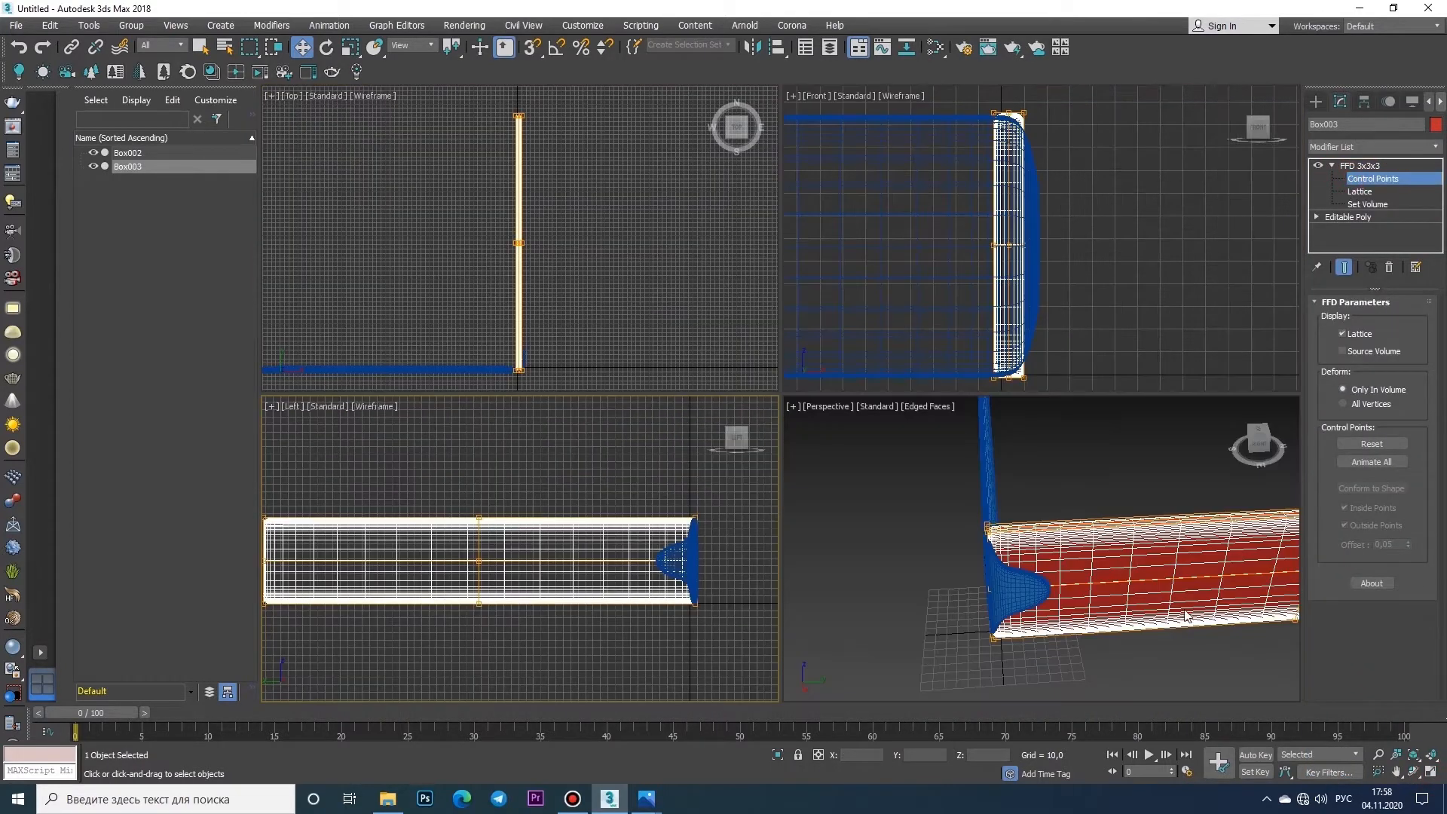
scroll(1039, 263, up, 5)
drag(998, 246, 1098, 281)
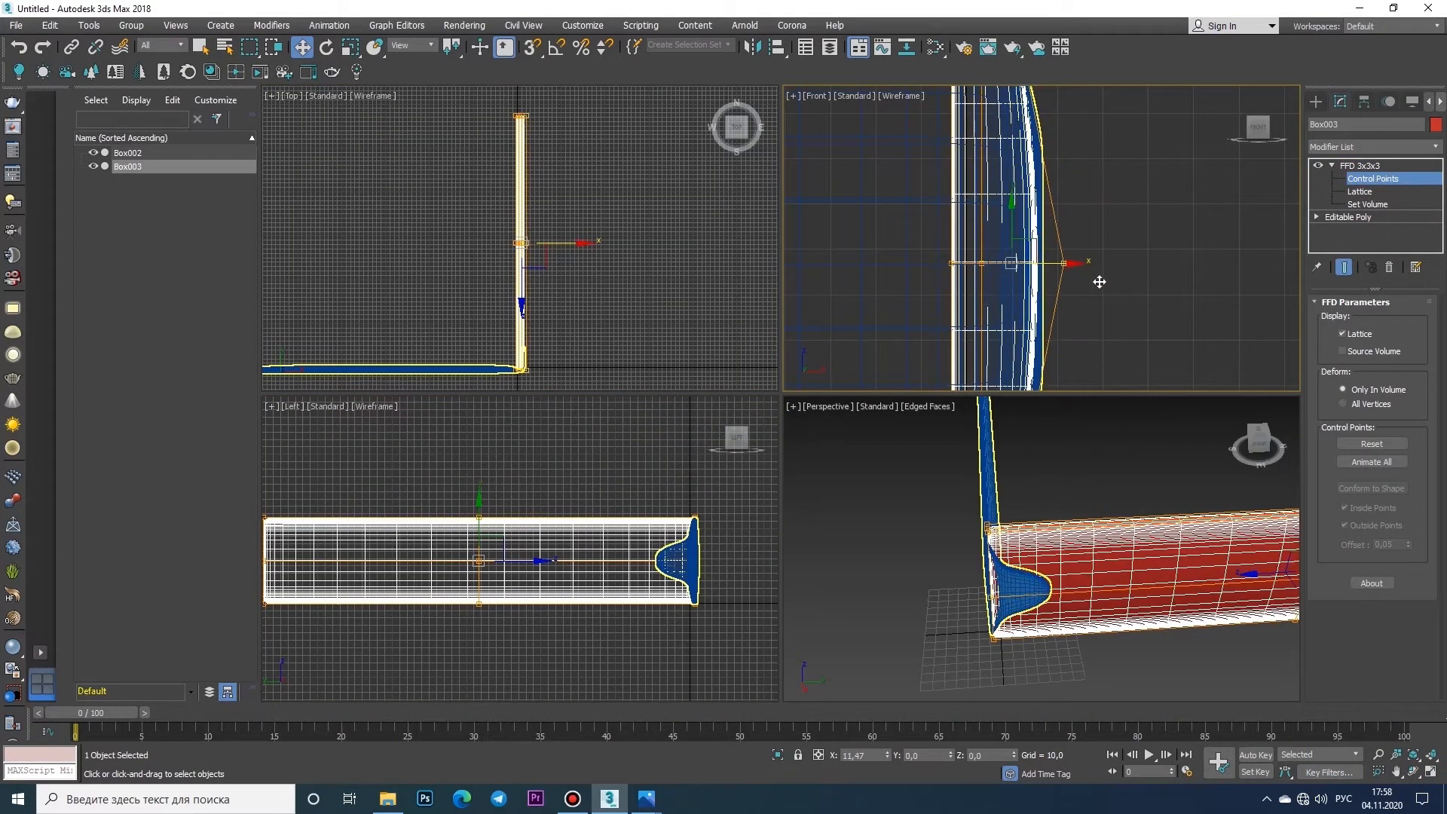
- Nudge the upper outer lattice control point at the panel corner toward the panel in the Perspective view
right_click(1213, 467)
click(1430, 773)
click(1414, 773)
drag(887, 441, 927, 271)
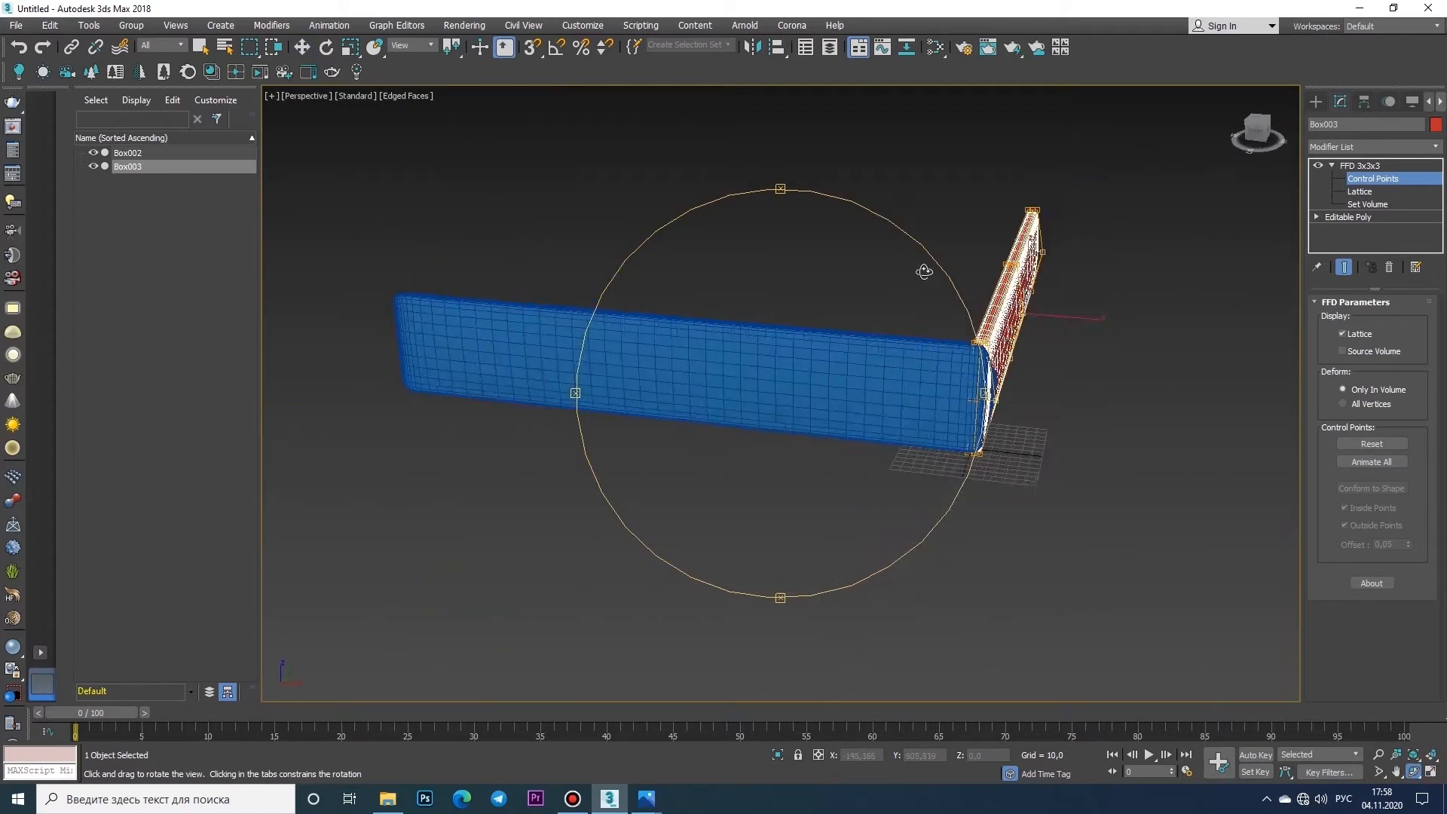
scroll(845, 299, up, 6)
key(w)
drag(860, 311, 853, 306)
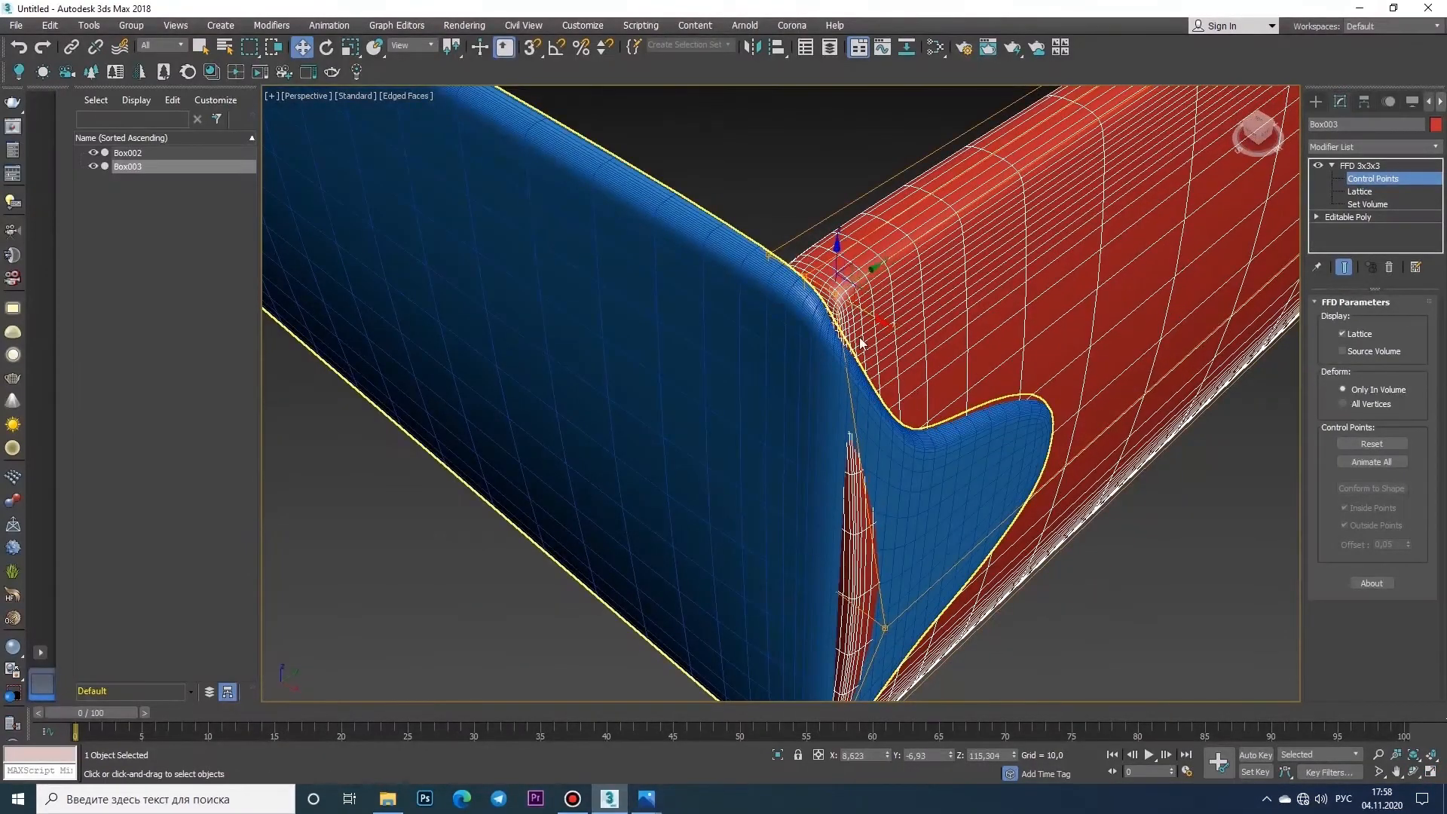
- Pull the mid-height outer control point at the panel corner inward to X about 17 so the rail stops poking through
scroll(893, 437, down, 5)
middle_drag(893, 437, 914, 289)
click(872, 484)
drag(899, 502, 895, 499)
scroll(921, 385, up, 5)
click(872, 372)
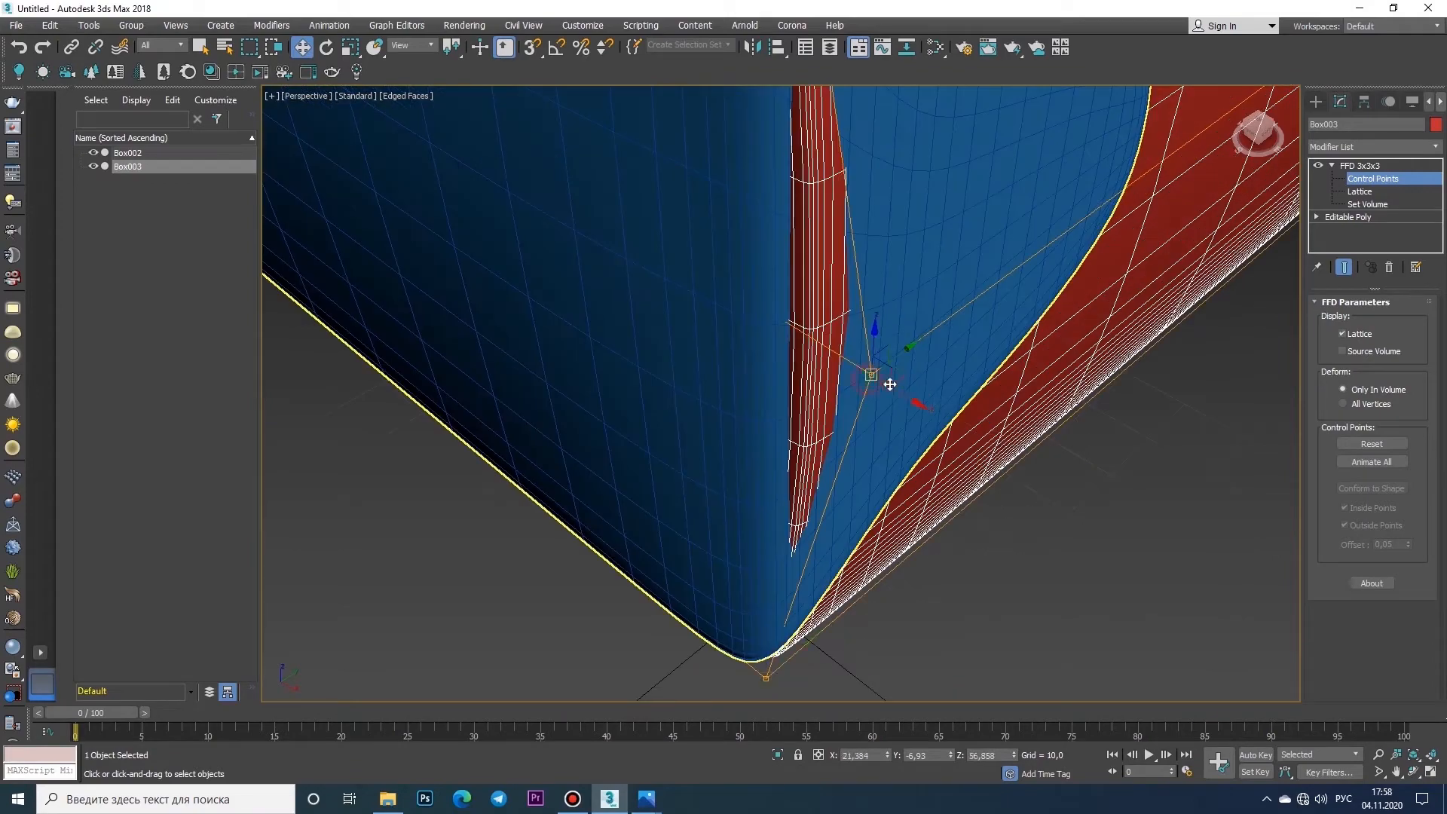
drag(888, 383, 865, 371)
scroll(895, 369, down, 5)
middle_drag(895, 369, 709, 583)
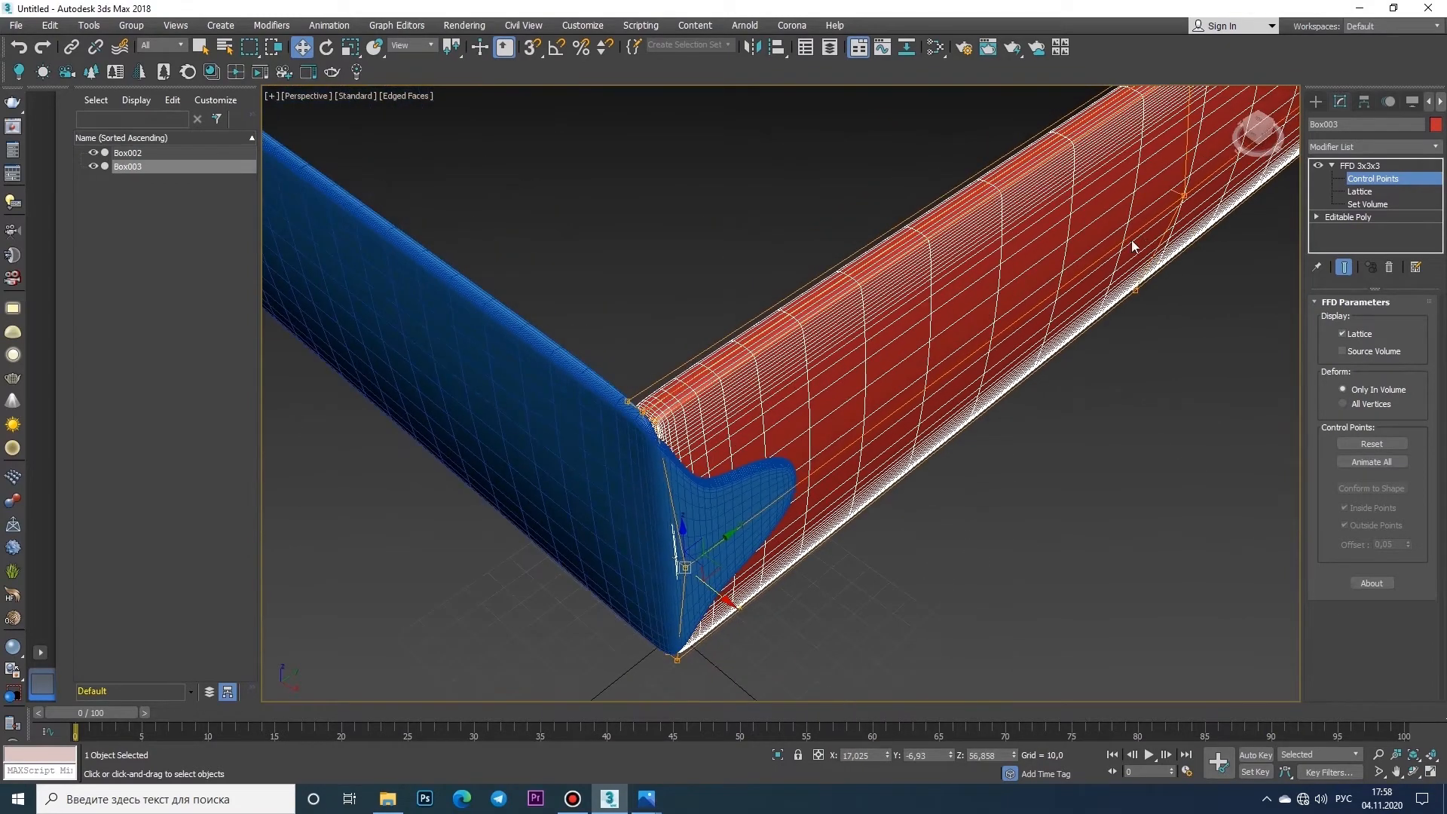
- Check the corner joint from the inner side and convert the bulged side rail to an Editable Poly
click(1415, 771)
drag(852, 461, 665, 366)
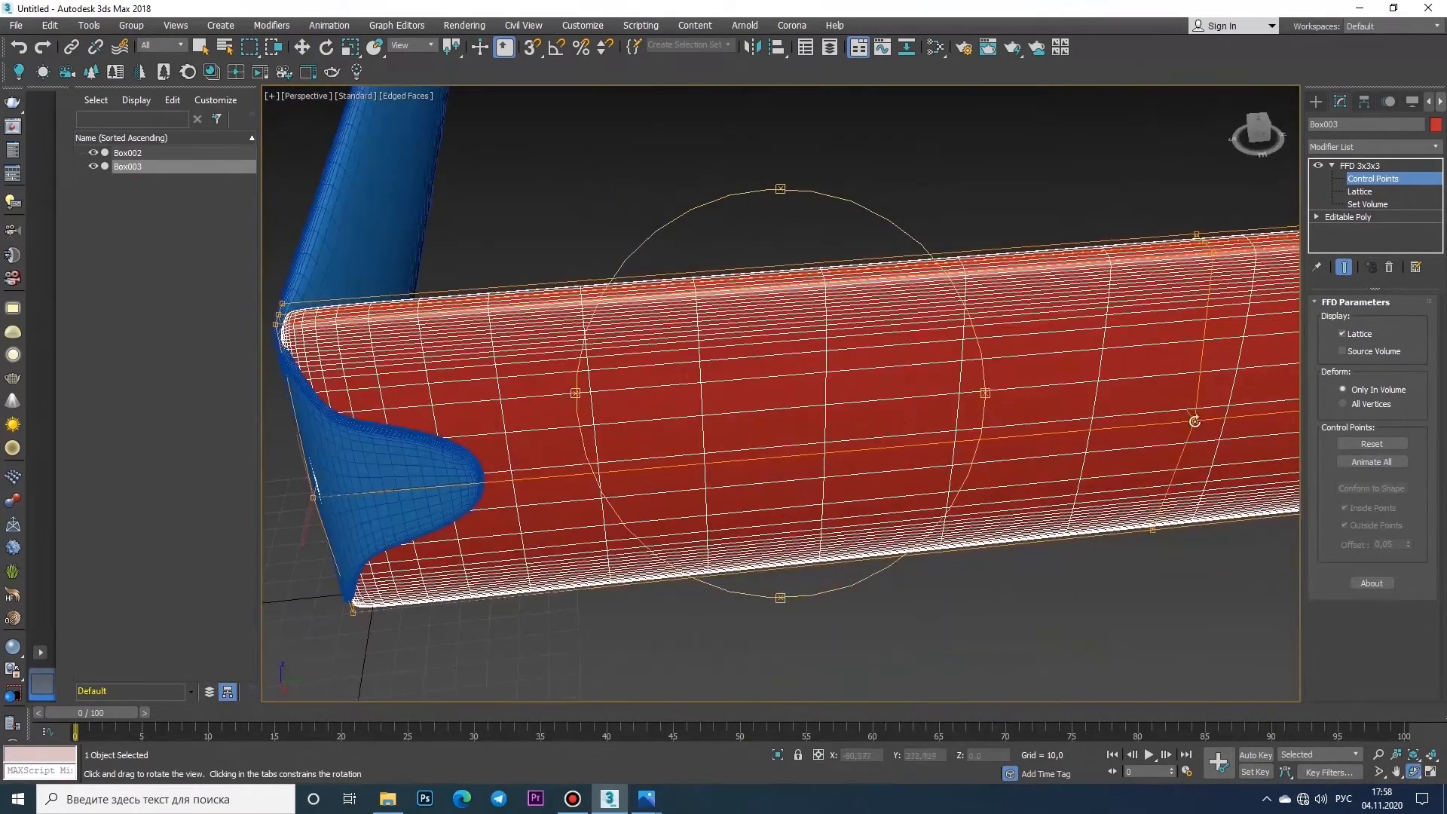
scroll(943, 375, up, 8)
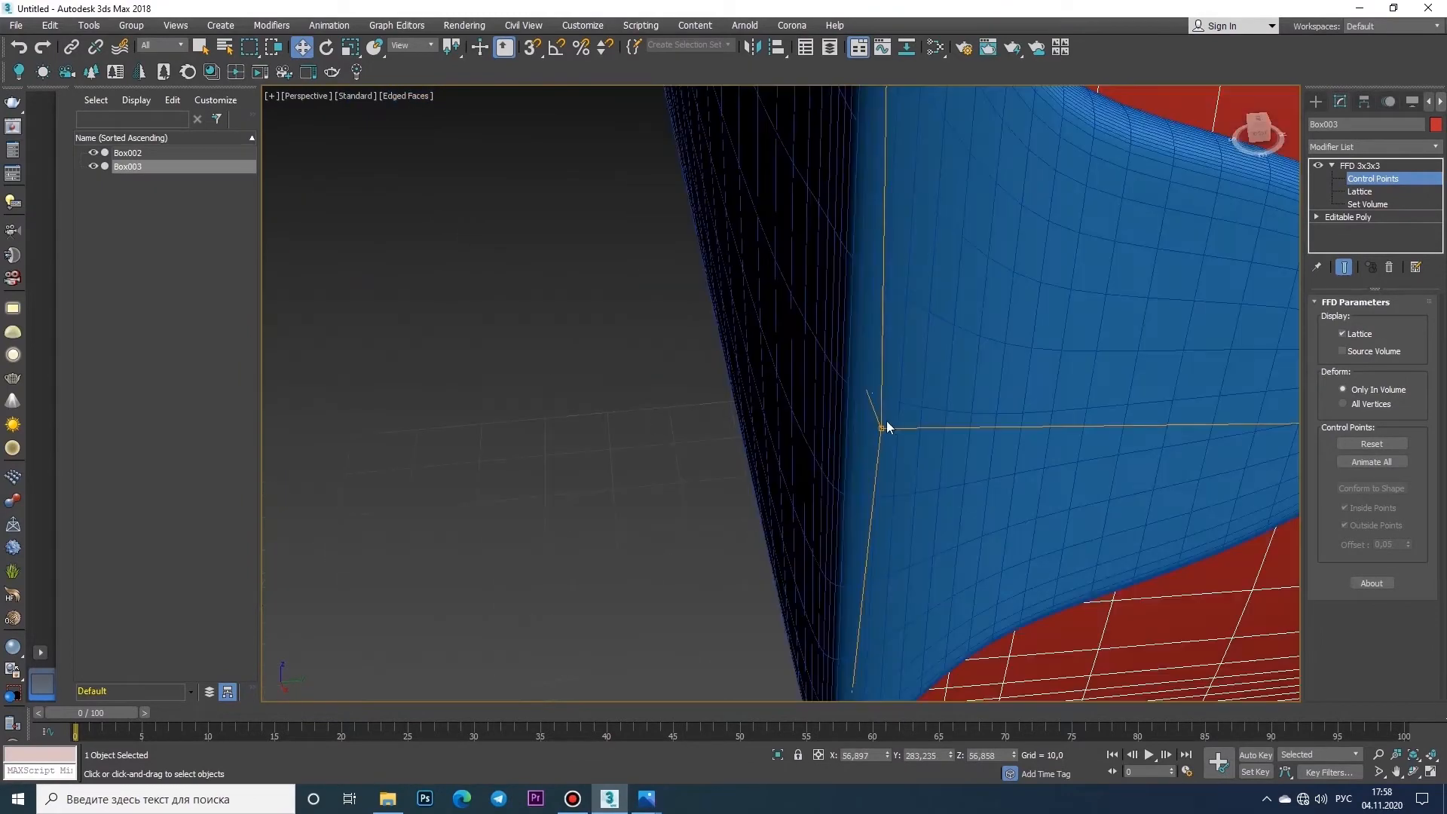
right_click(888, 448)
click(1089, 600)
scroll(920, 423, down, 8)
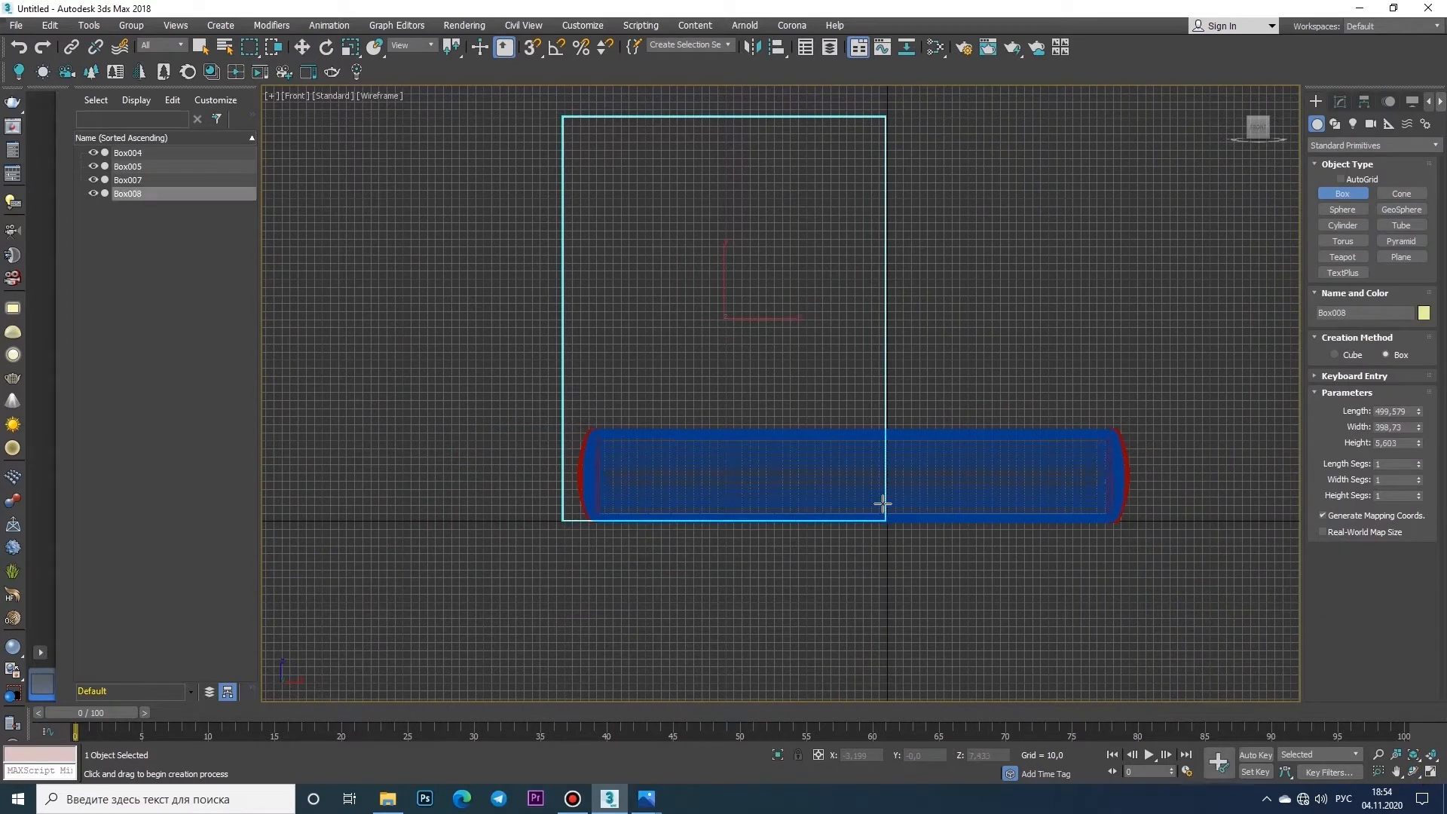
- Give the new tall box four length segments and seven width segments, then convert it to an Editable Poly
drag(1420, 467, 1419, 460)
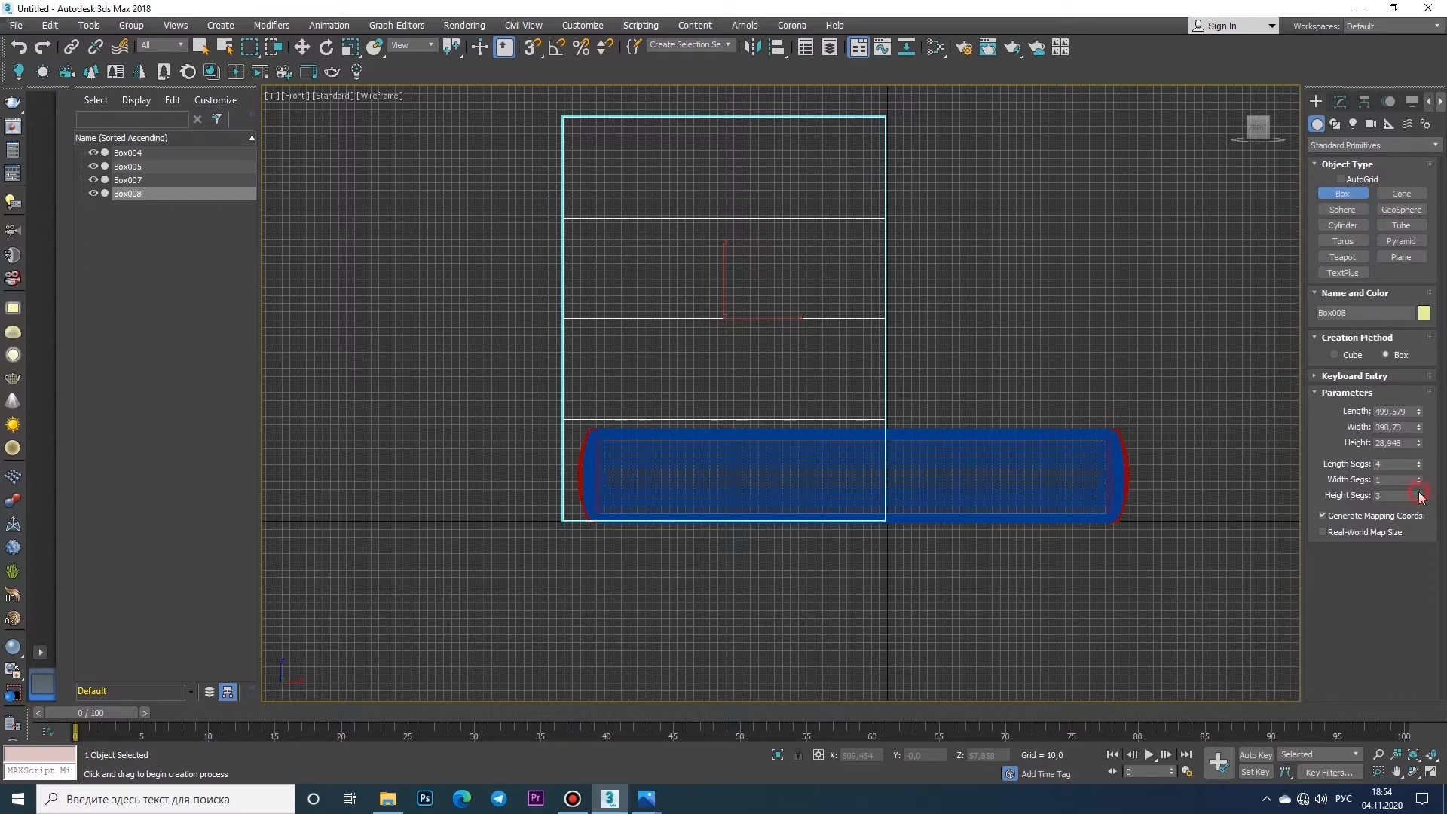
drag(1419, 483, 1422, 486)
right_click(735, 459)
mouse_move(829, 582)
click(951, 596)
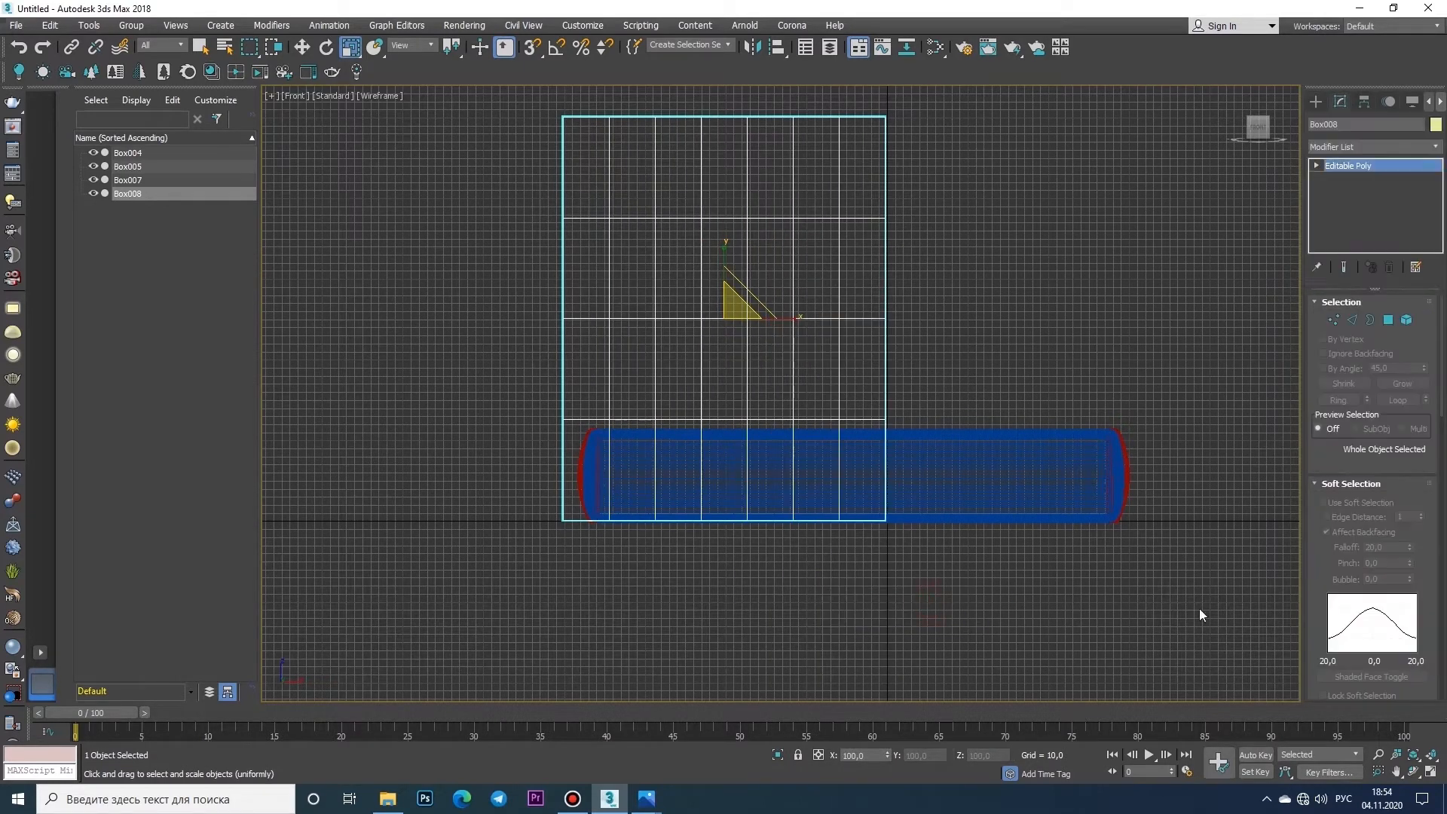
- Move the tall box along Y in the Top view to the far end of the side rail
key(alt+w)
middle_click(682, 498)
scroll(555, 236, down, 4)
middle_drag(541, 238, 754, 284)
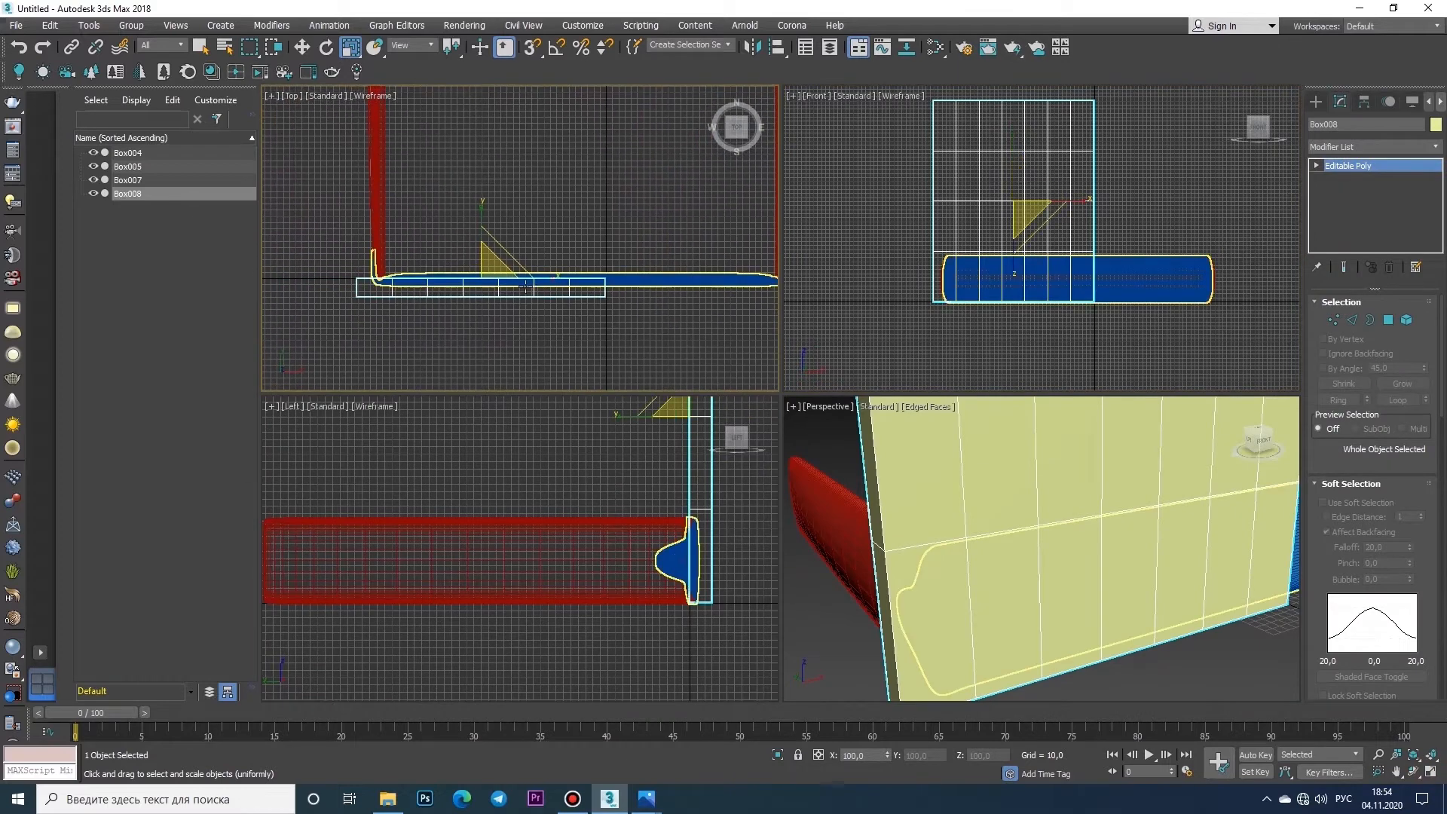
middle_drag(520, 282, 547, 357)
key(w)
drag(507, 319, 514, 125)
middle_drag(514, 125, 568, 345)
drag(563, 345, 570, 153)
- Lower two horizontal vertex rows of the tall box in the Front view to Z about 47 and about 122, just above the rail
click(1335, 319)
middle_drag(579, 191, 595, 245)
click(1153, 203)
click(1430, 772)
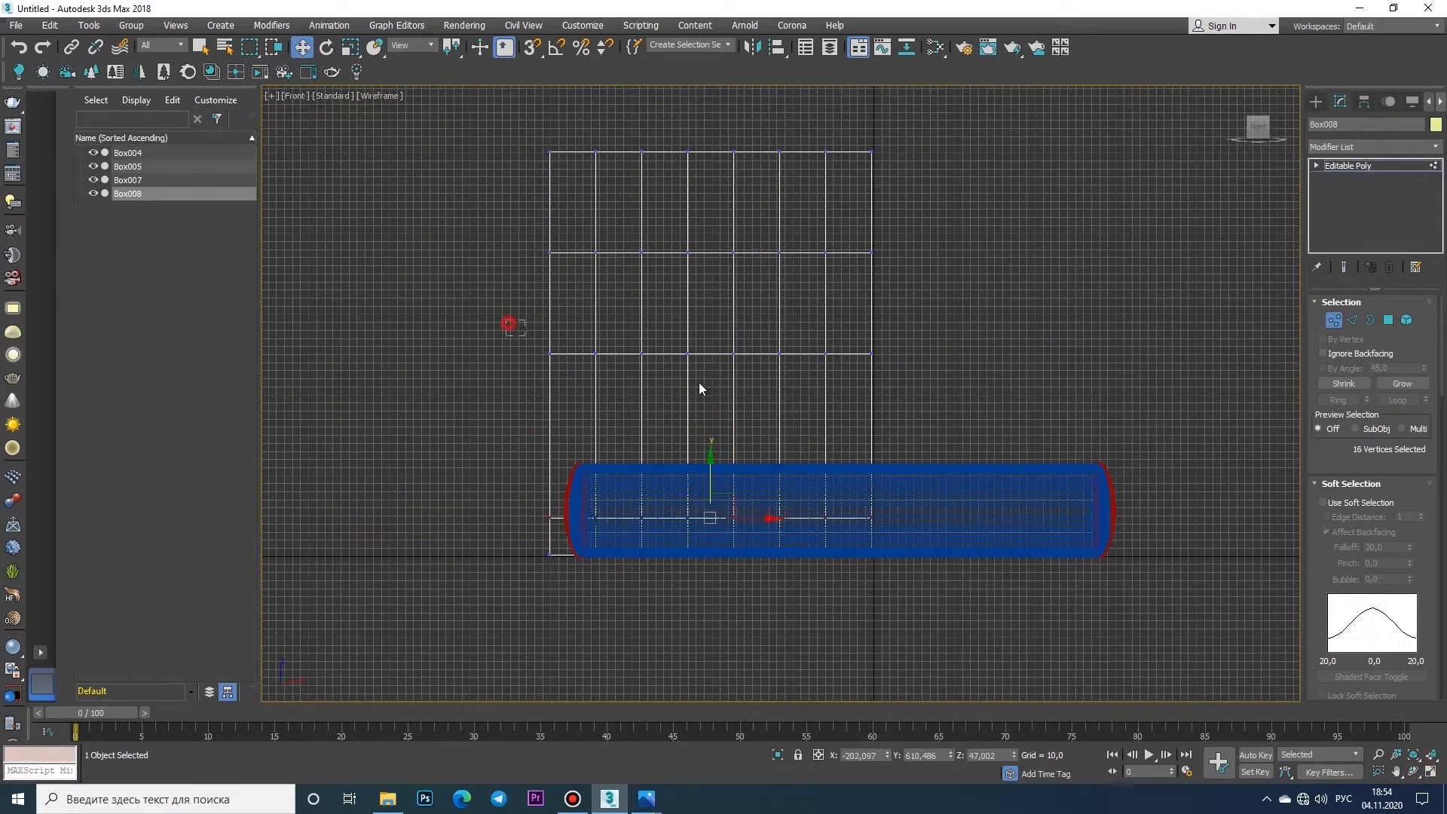
scroll(532, 494, up, 2)
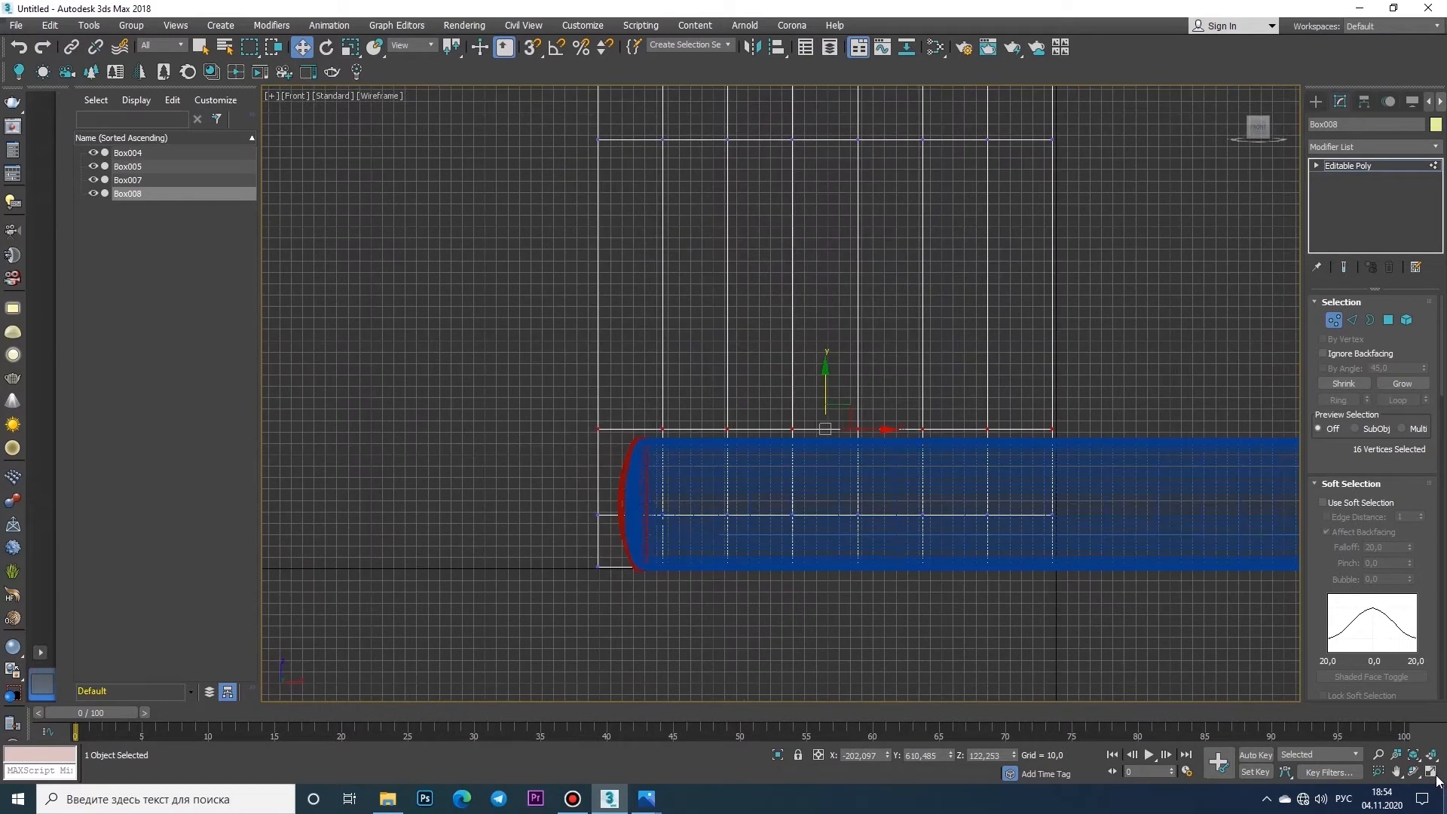
click(1430, 772)
middle_drag(937, 527, 1056, 582)
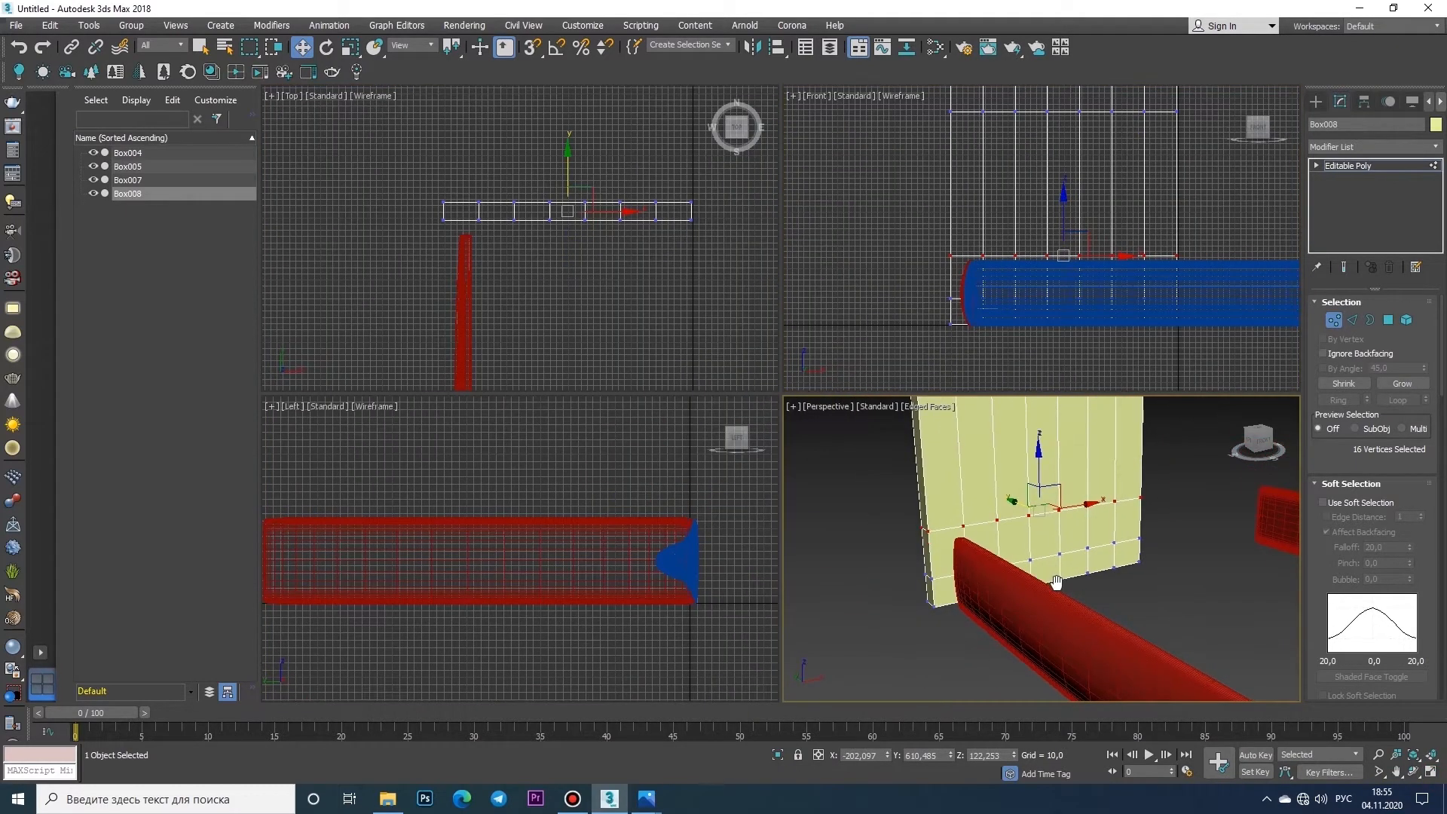
- Rotate the outermost vertex column of the tall box in the Top view to start bending its end around the side rail
middle_drag(641, 261, 640, 292)
click(1432, 772)
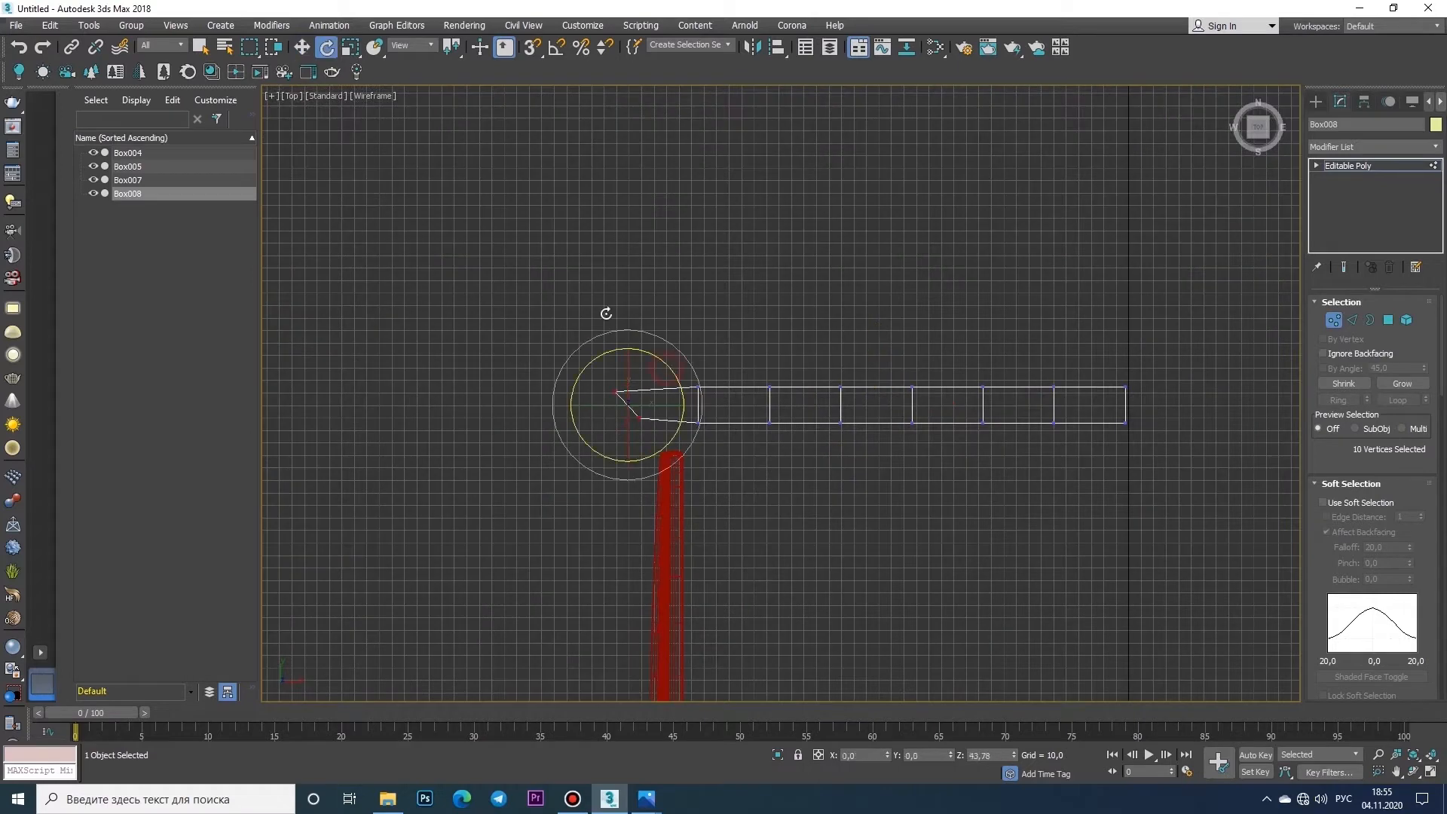
scroll(650, 531, up, 3)
key(e)
drag(657, 521, 646, 517)
middle_drag(702, 113, 687, 197)
- Move the second vertex column down beside the side rail and turn it parallel to the end column
drag(688, 197, 811, 332)
key(w)
drag(794, 235, 666, 485)
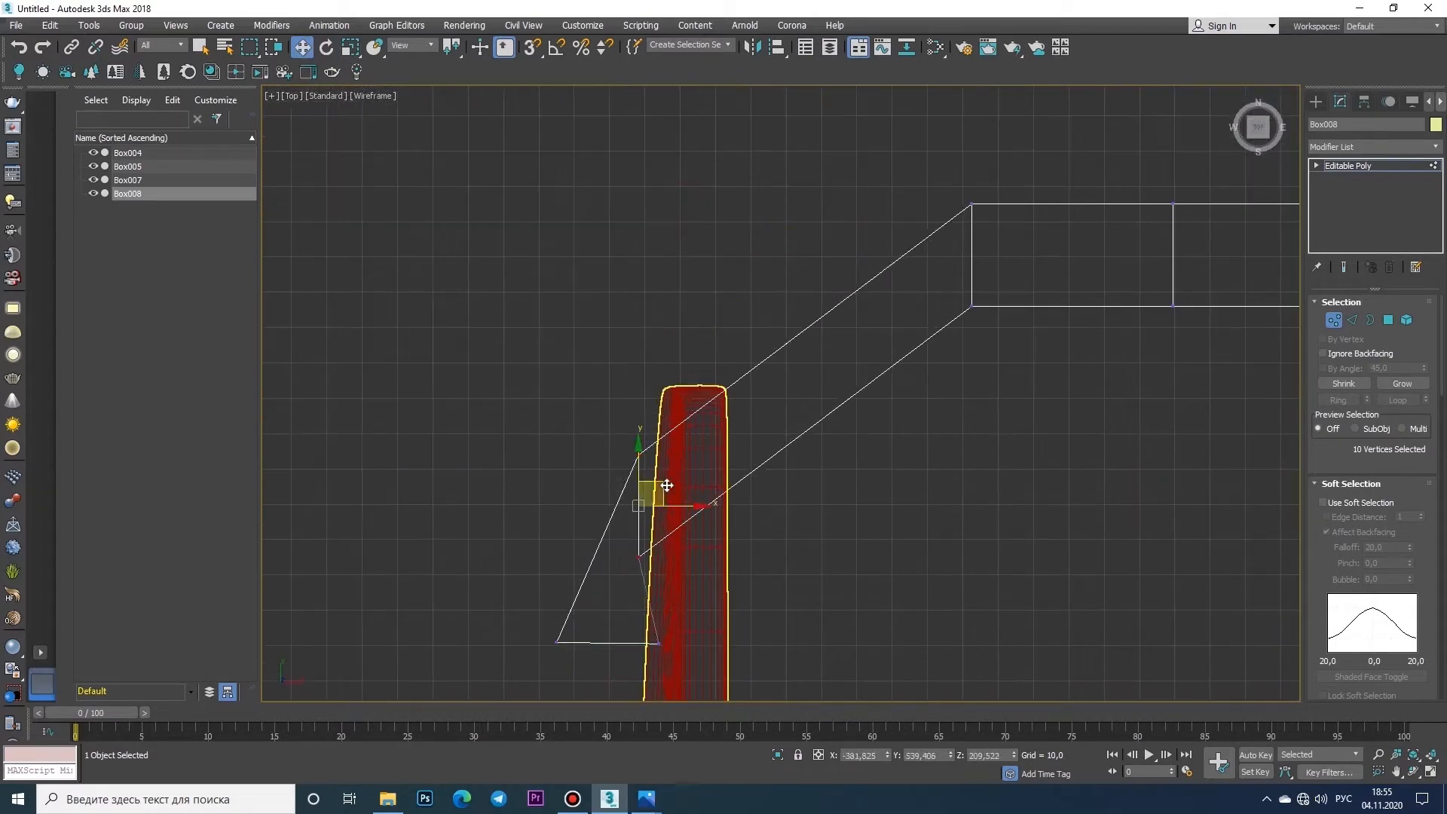
key(e)
key(ctrl+z)
key(w)
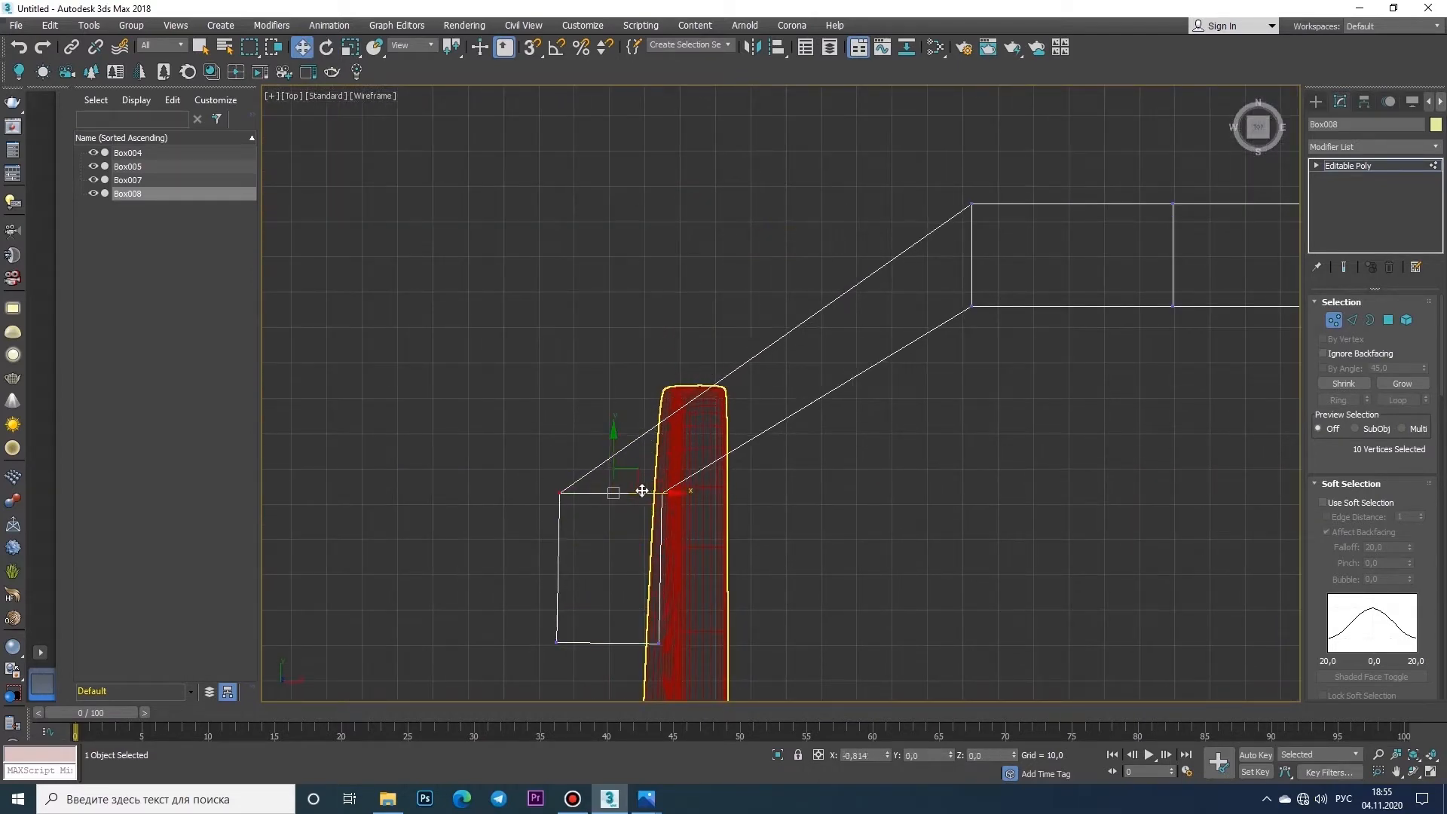
scroll(652, 535, down, 2)
- Move the third vertex column to the rail's outer corner and rotate it diagonally to continue the bend
drag(776, 343, 846, 452)
drag(832, 378, 598, 352)
scroll(666, 449, up, 3)
key(e)
key(w)
drag(654, 415, 600, 444)
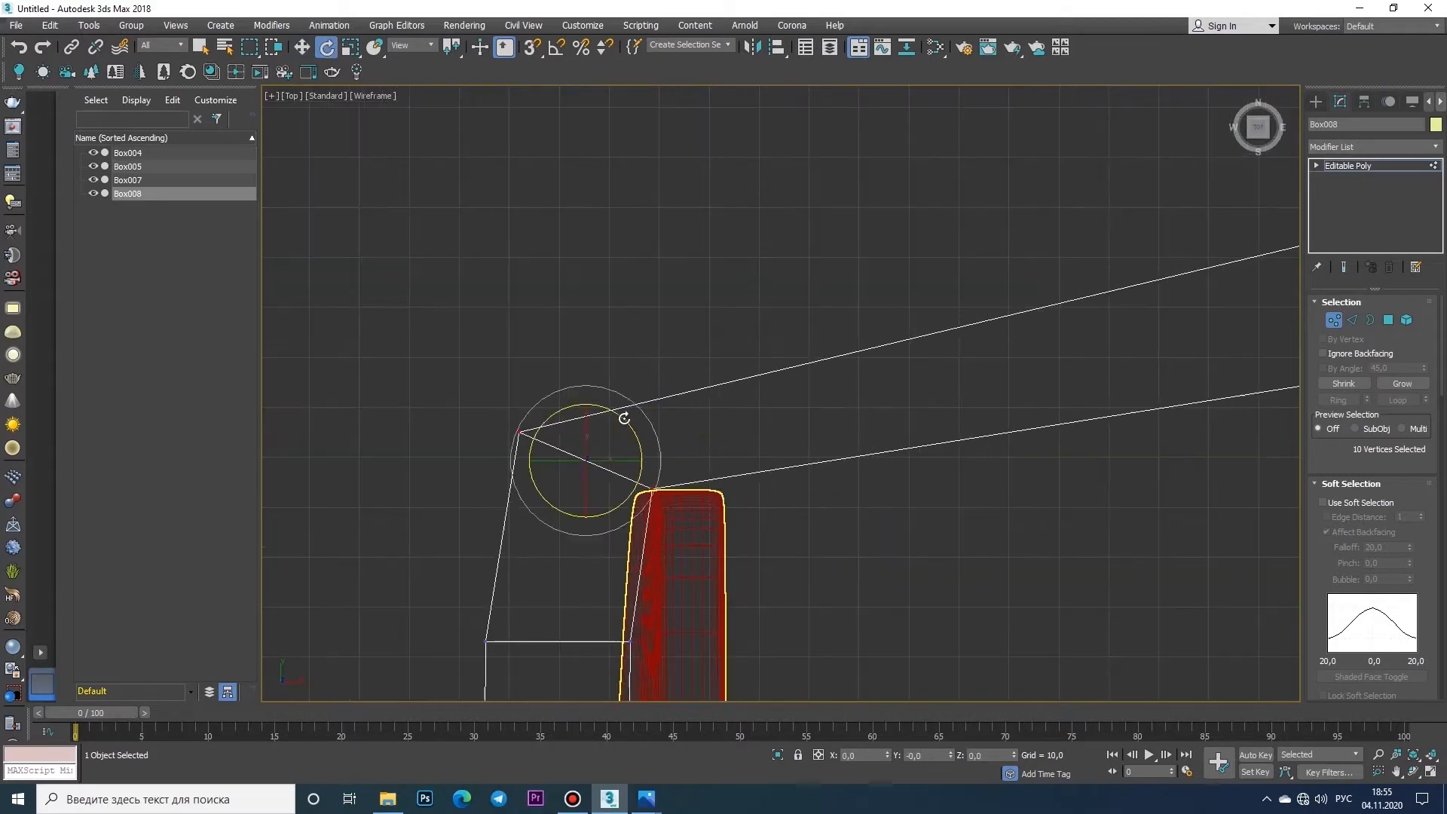
- Place and rotate the next vertex column above the rail's end to round off the bend
drag(755, 381, 722, 373)
key(e)
drag(737, 353, 704, 388)
key(w)
scroll(705, 388, down, 2)
middle_drag(705, 388, 524, 401)
- Shift the remaining vertex columns along the straight part of the tall box toward the bend and respace them
drag(825, 324, 882, 429)
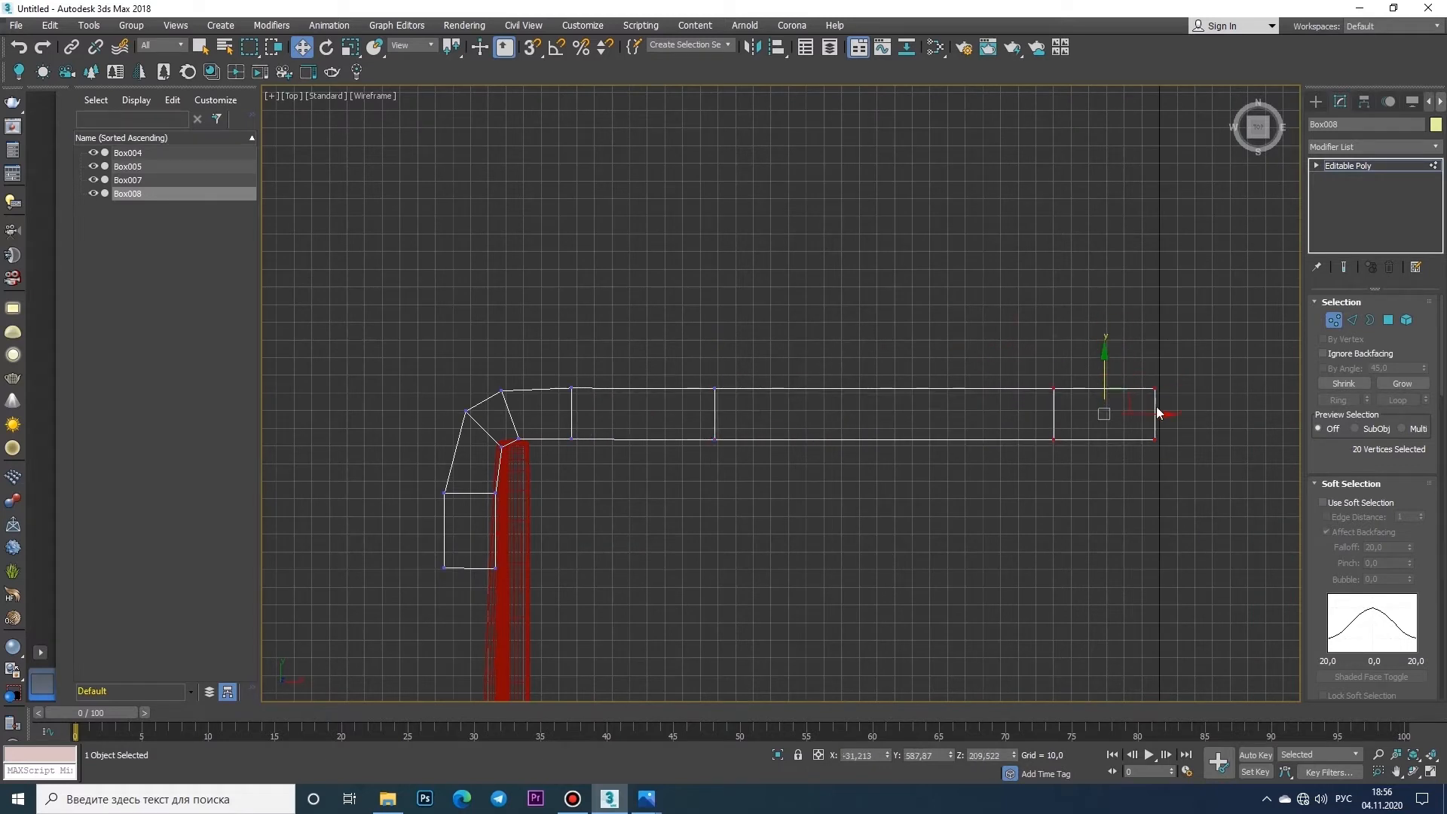
scroll(770, 297, down, 2)
middle_drag(770, 297, 927, 293)
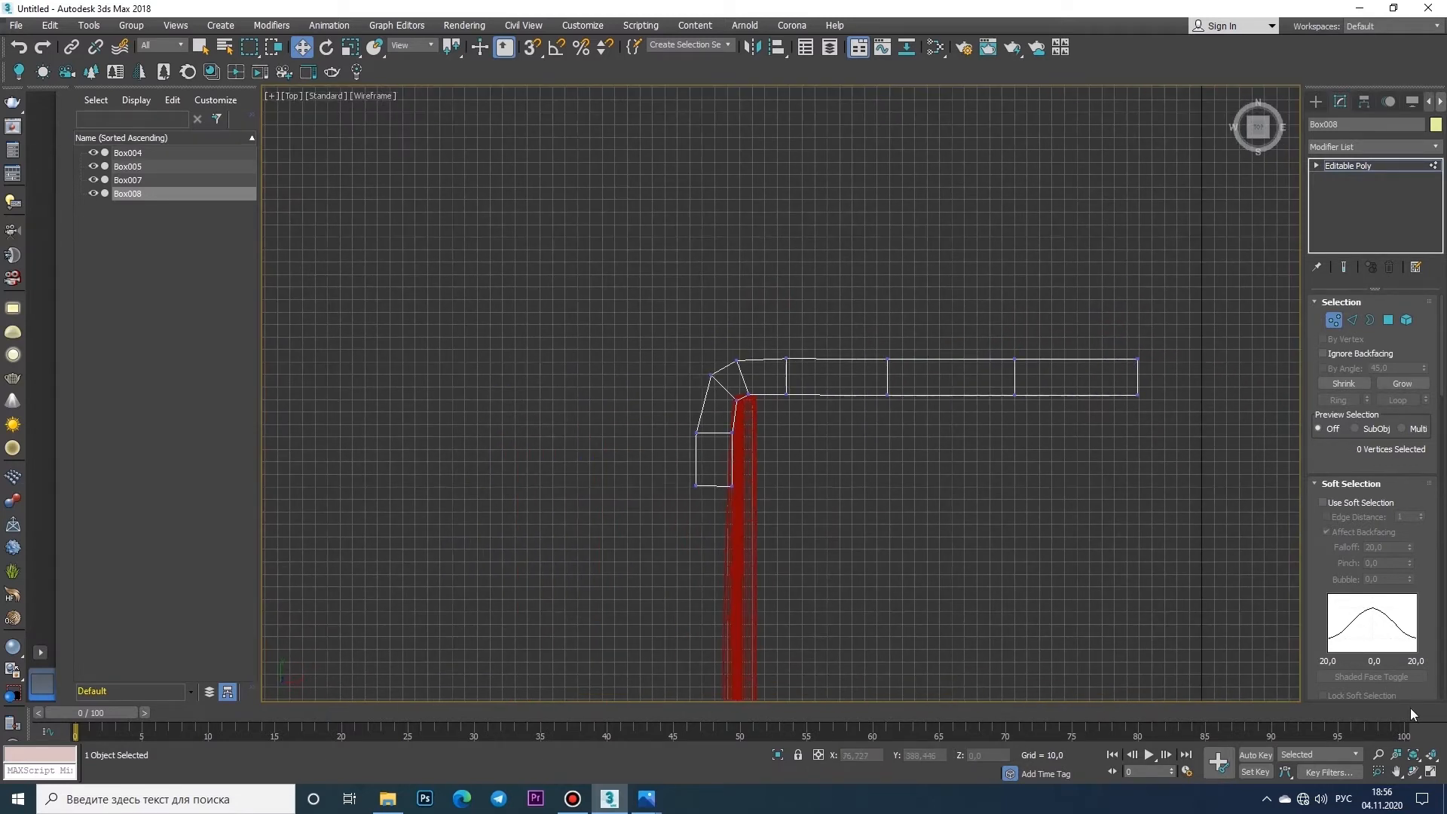
click(1431, 772)
middle_drag(970, 512, 968, 619)
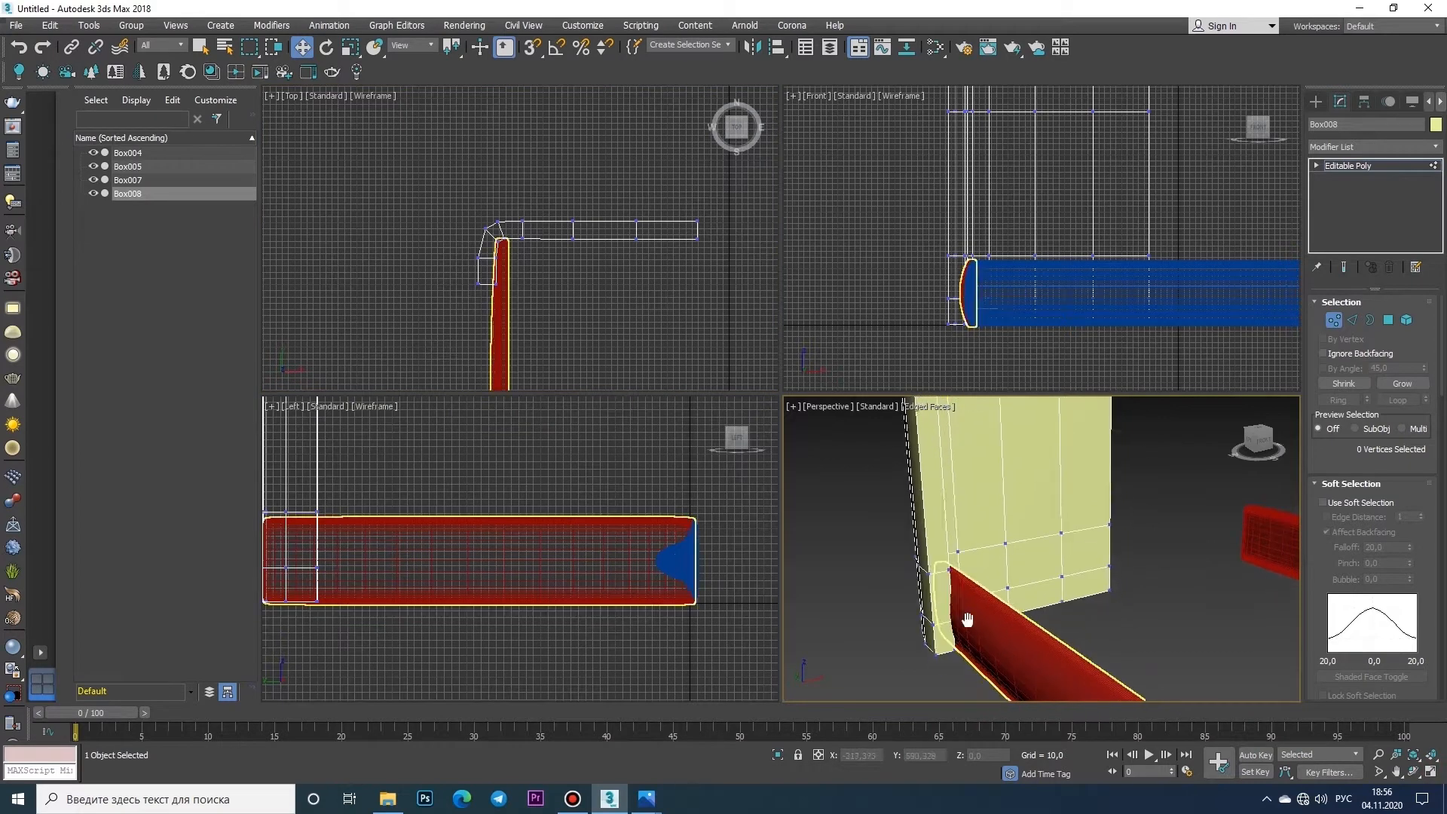
- Move the lower front corner vertices of the headboard's bent end to slant its underside along the side rail
click(1431, 772)
click(1414, 772)
scroll(816, 488, down, 6)
mouse_move(816, 488)
mouse_down()
mouse_move(894, 490)
mouse_move(824, 501)
mouse_up()
scroll(824, 500, up, 8)
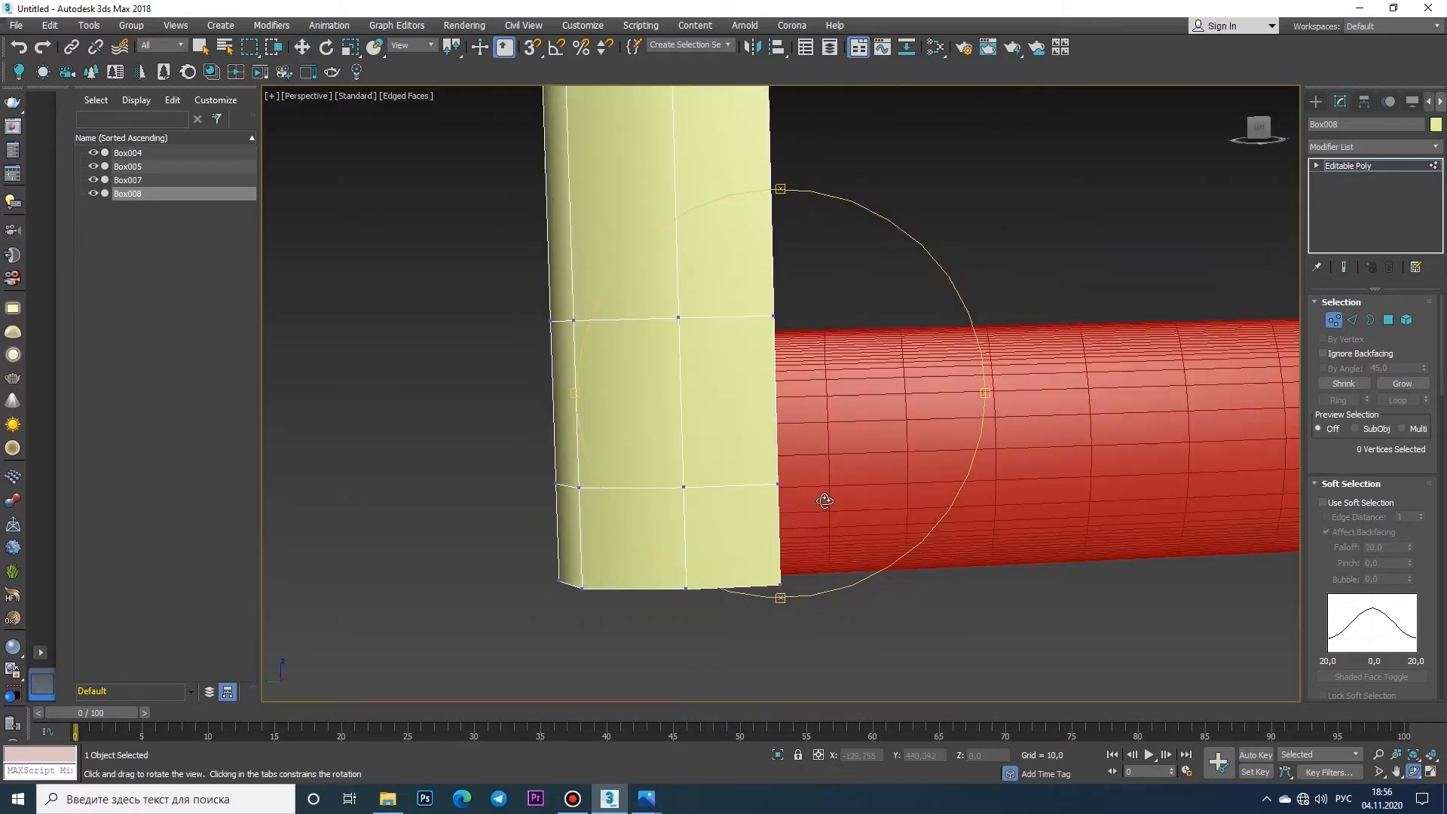
key(alt+w)
scroll(562, 581, up, 3)
scroll(642, 550, up, 3)
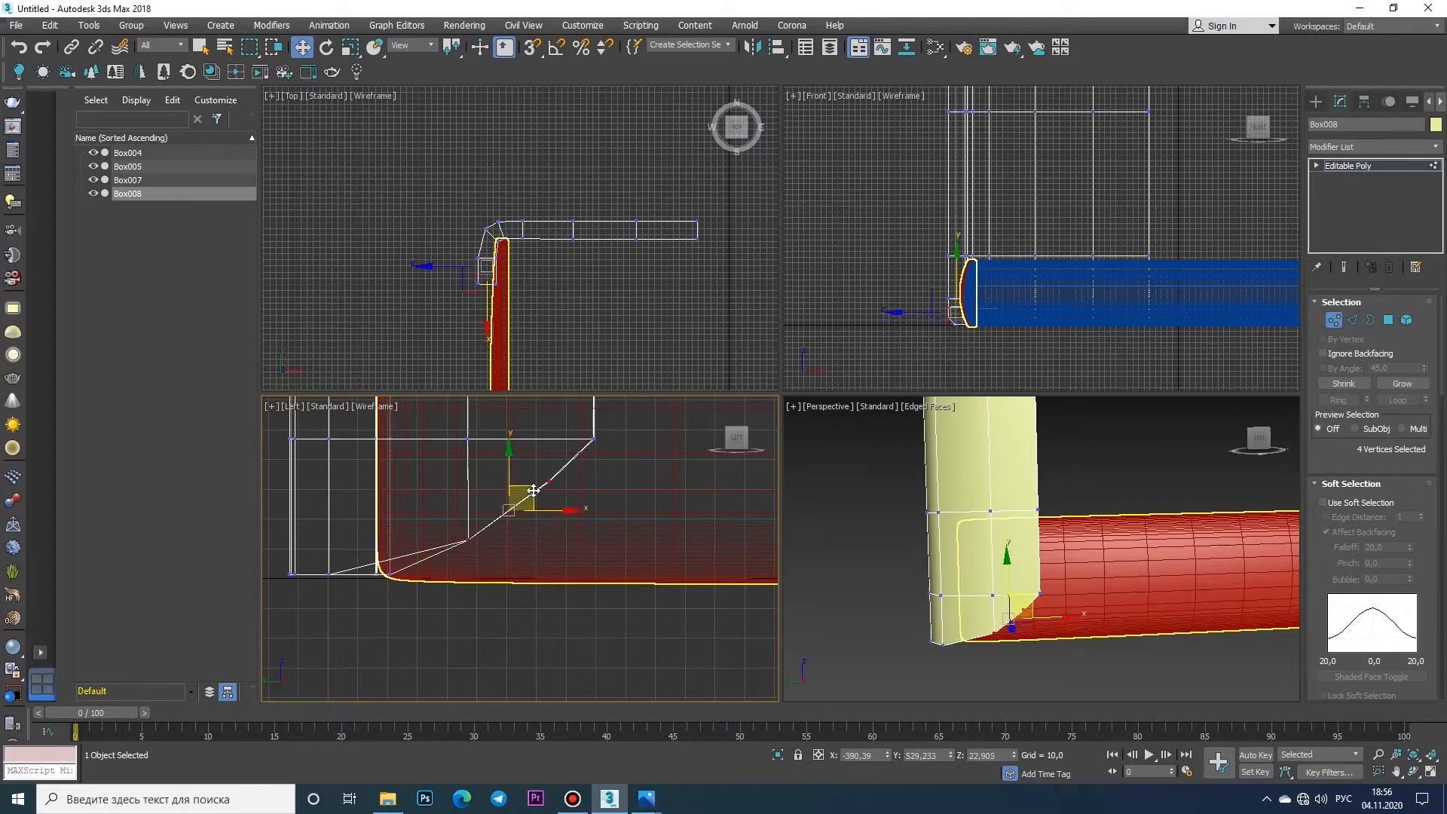
drag(533, 491, 531, 525)
- Reposition the upper vertices of the headboard's bent end to taper the wing and round off the panel's top corner
scroll(602, 539, down, 4)
middle_drag(595, 452, 603, 588)
drag(624, 478, 573, 555)
middle_drag(590, 562, 610, 536)
scroll(603, 320, up, 4)
middle_drag(482, 324, 603, 279)
drag(490, 269, 558, 366)
drag(565, 346, 636, 204)
middle_drag(589, 86, 542, 265)
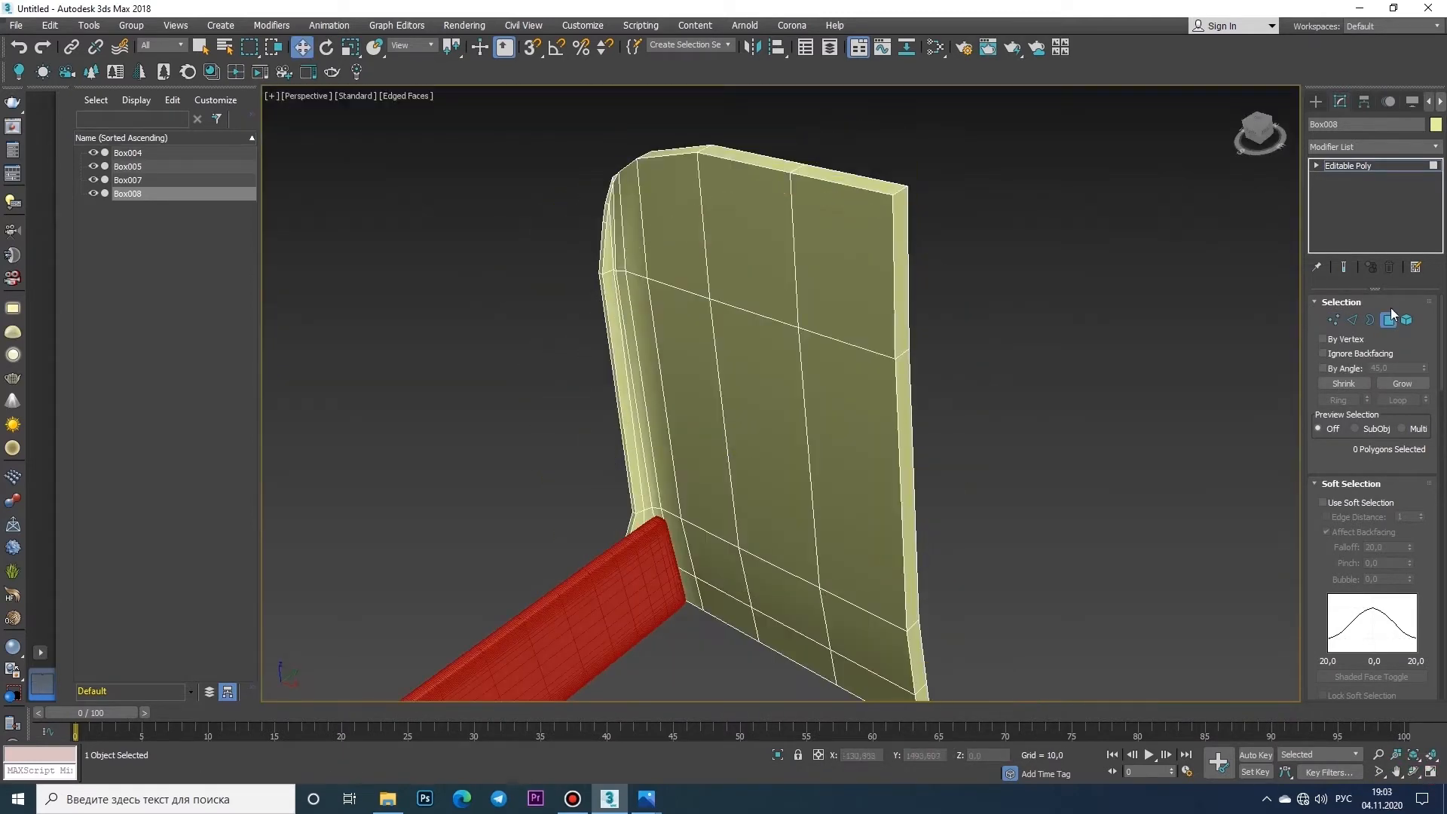
- Select the narrow end polygons along the headboard panel's straight open side and delete them
click(874, 339)
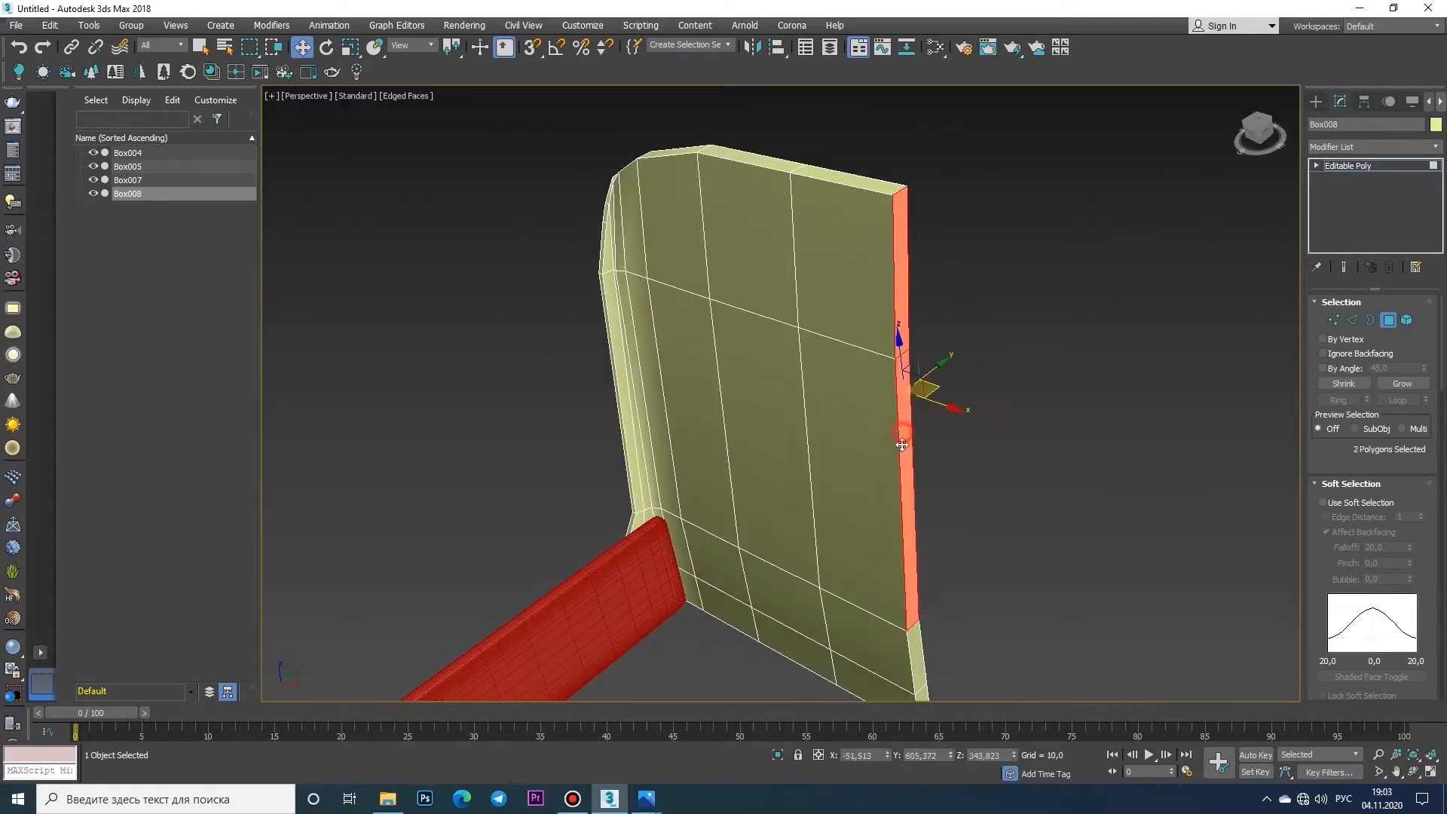
click(949, 362)
scroll(905, 377, down, 3)
click(1413, 771)
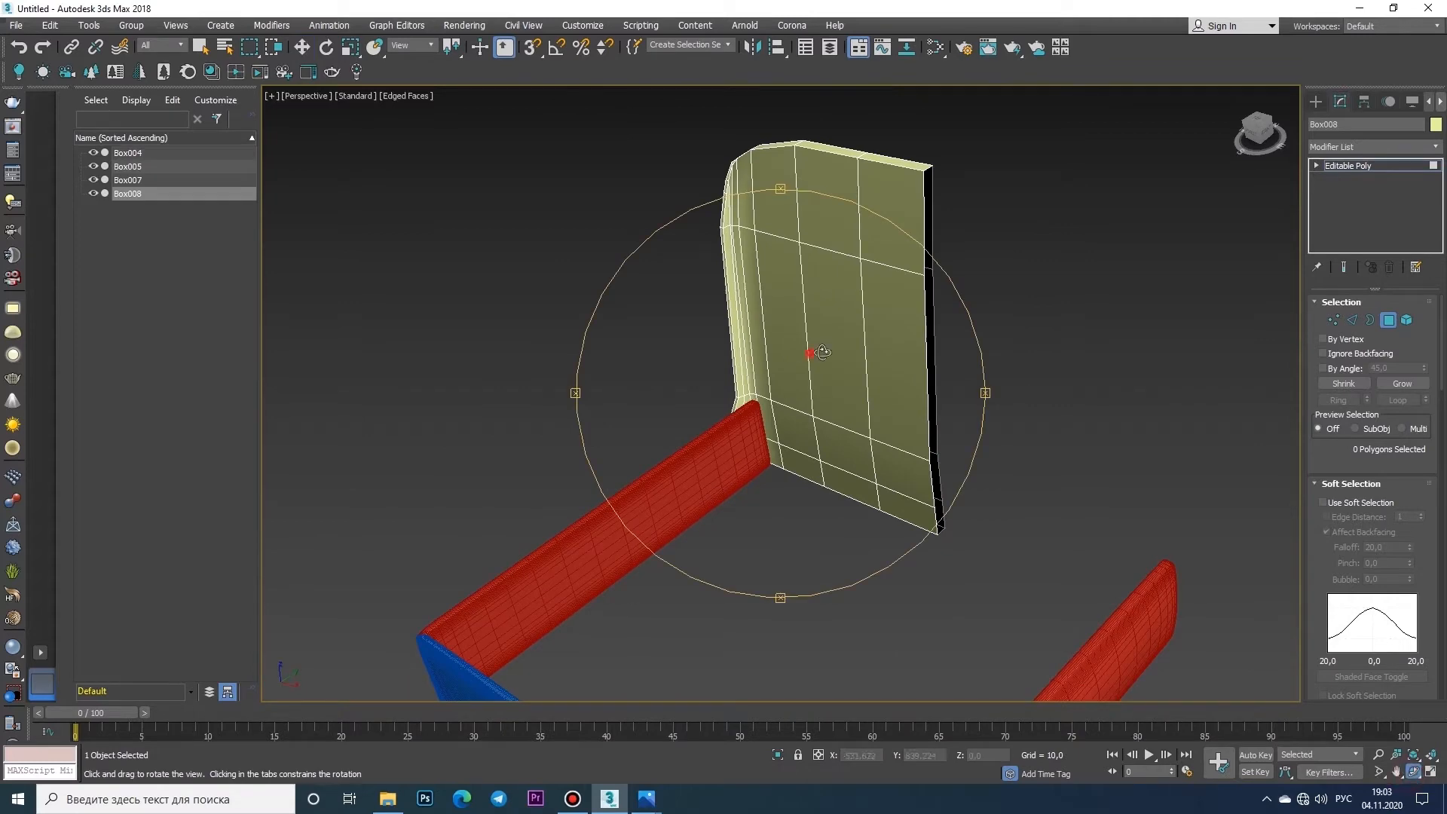
drag(890, 339, 984, 375)
- Smooth the headboard with a subdivision modifier, increase its iterations, and convert the result back to an editable poly
key(w)
click(1372, 146)
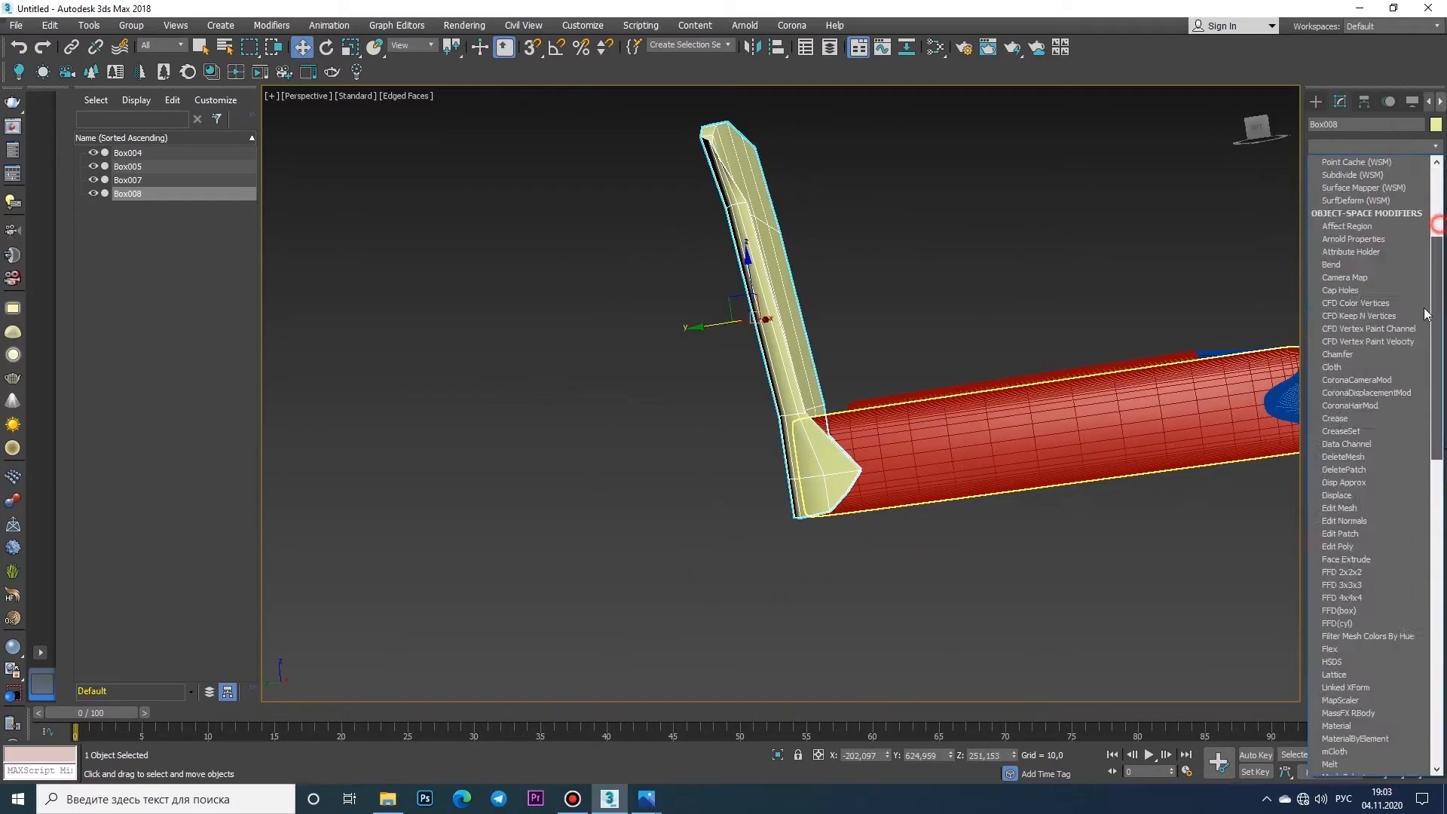
click(1387, 540)
click(1420, 325)
click(1421, 325)
right_click(784, 336)
click(1003, 513)
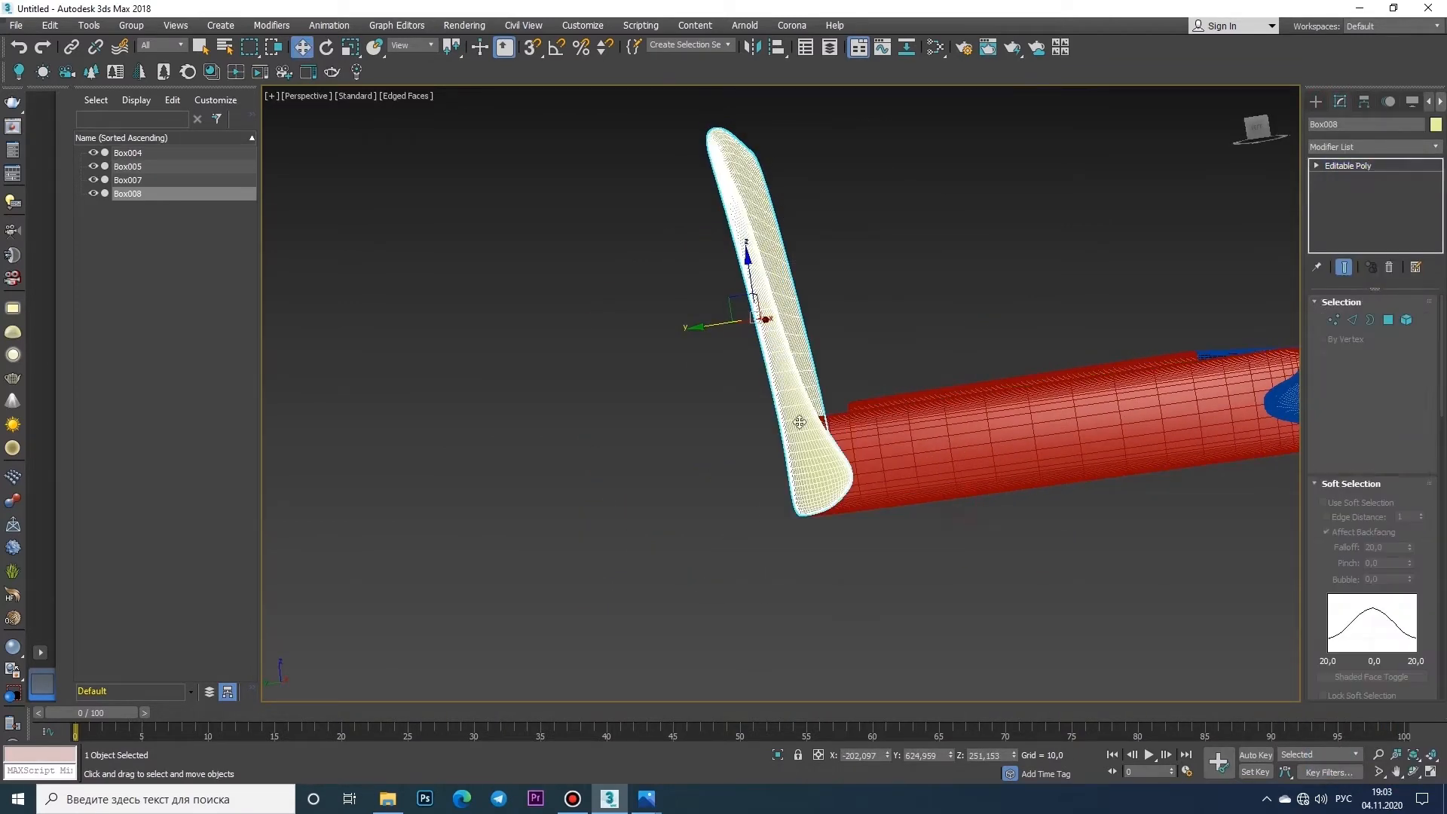
- Reshape the headboard wing's lower tip by moving vertices with soft selection, using falloff 39,2 and pinch -0,05
scroll(983, 445, up, 5)
key(1)
click(877, 487)
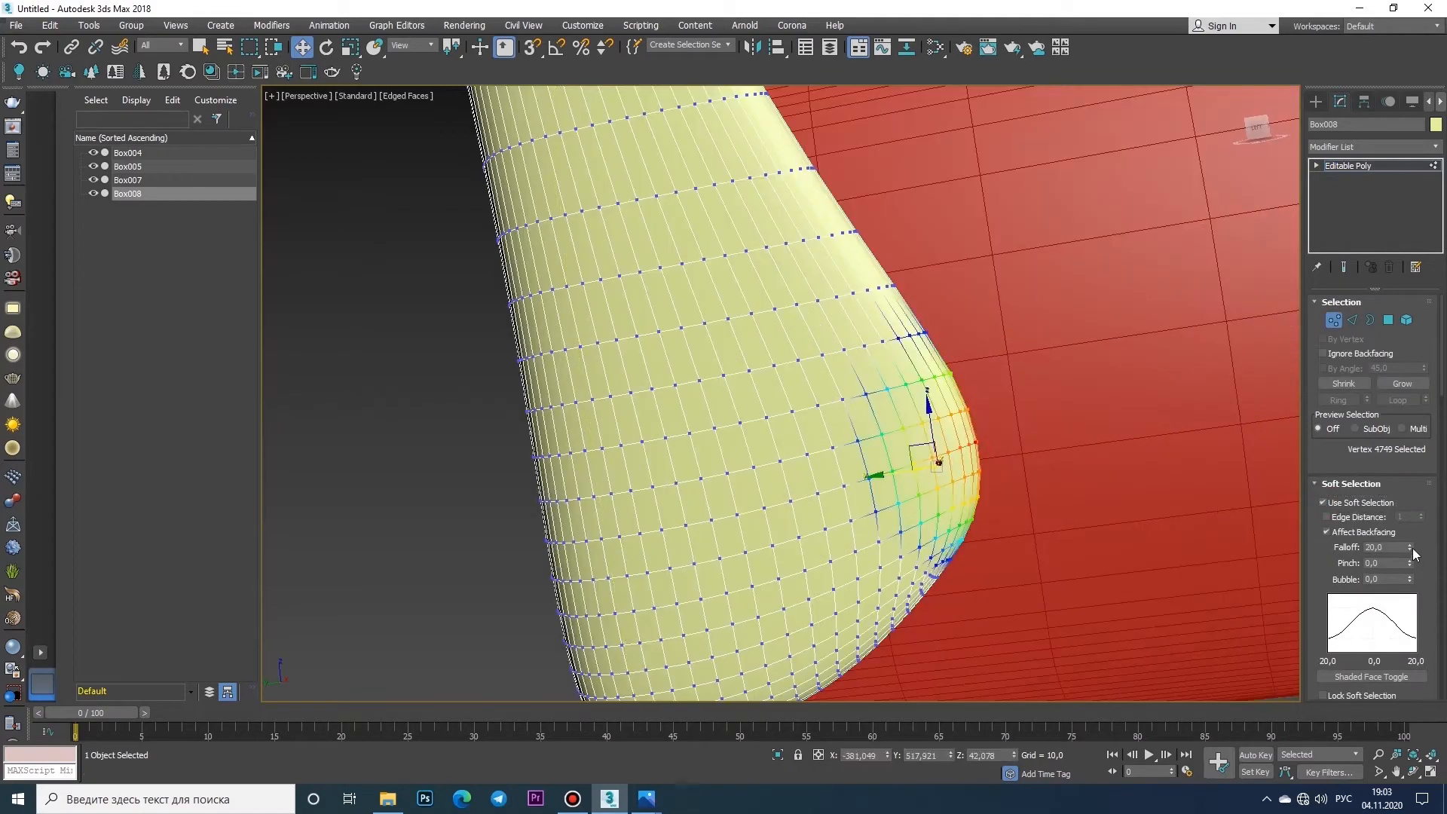
drag(1409, 548, 1395, 536)
alt+middle_drag(829, 452, 874, 505)
click(871, 506)
click(918, 467)
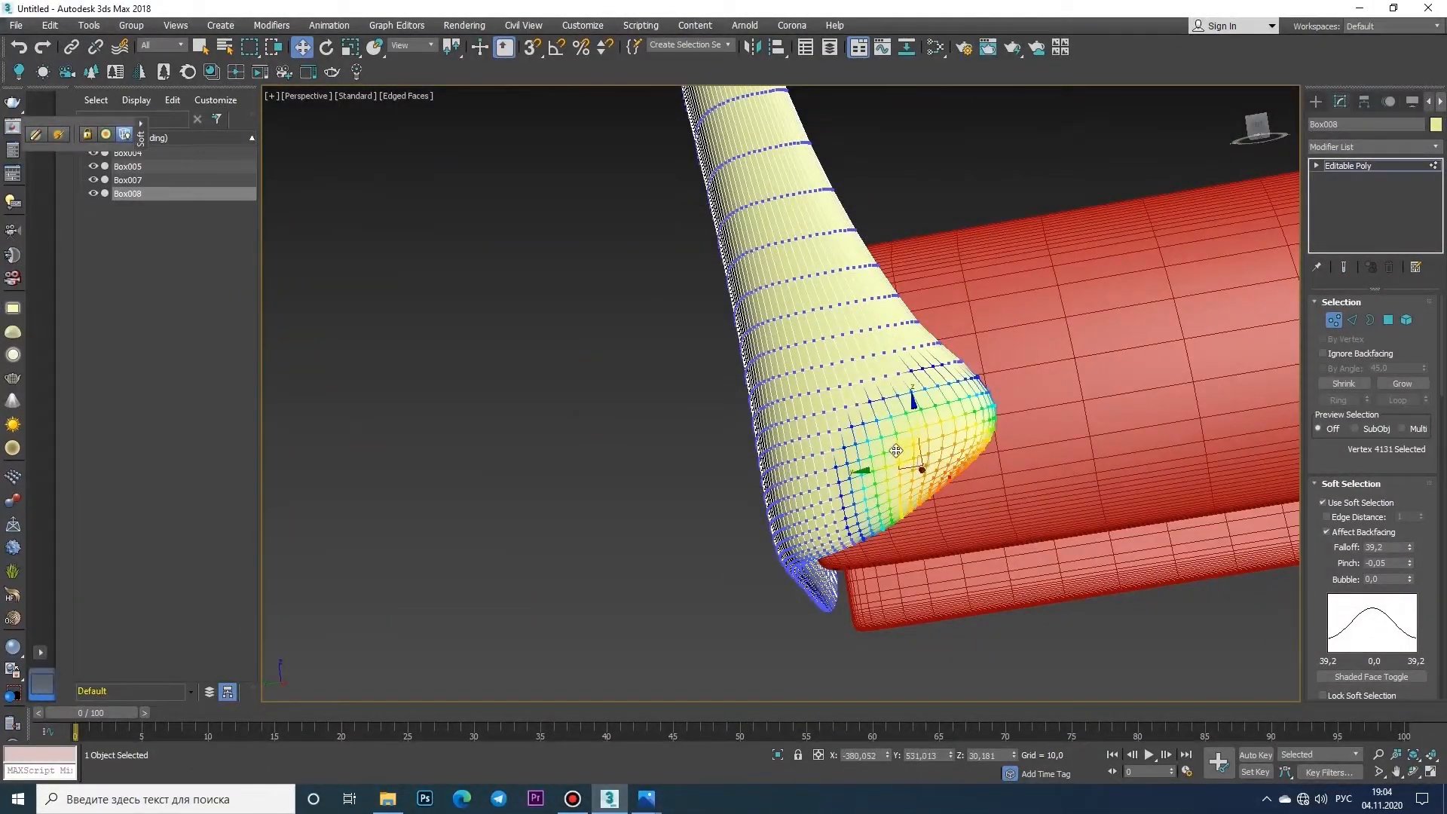
right_click(906, 455)
click(942, 438)
key(z)
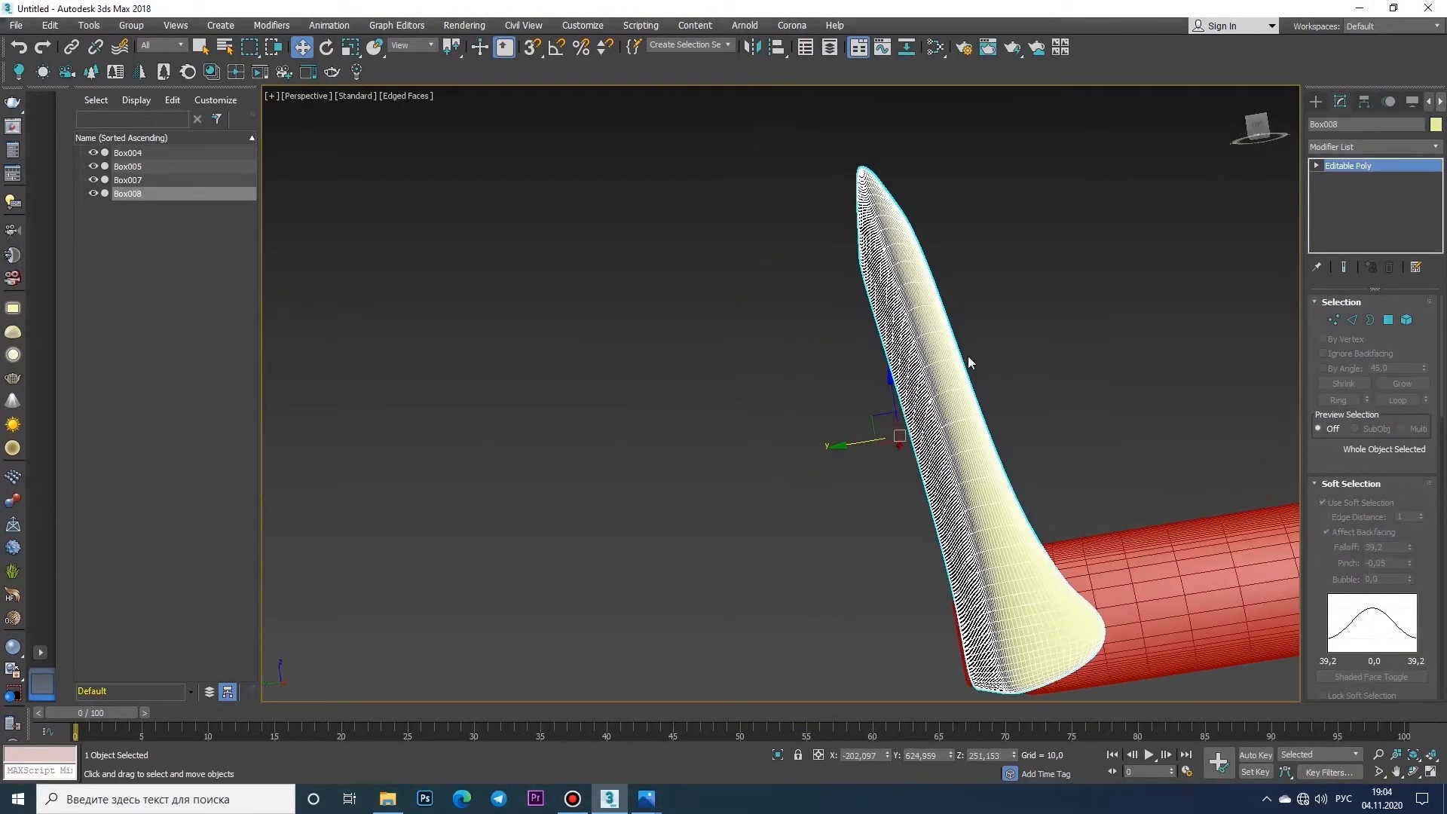
alt+middle_drag(968, 355, 918, 443)
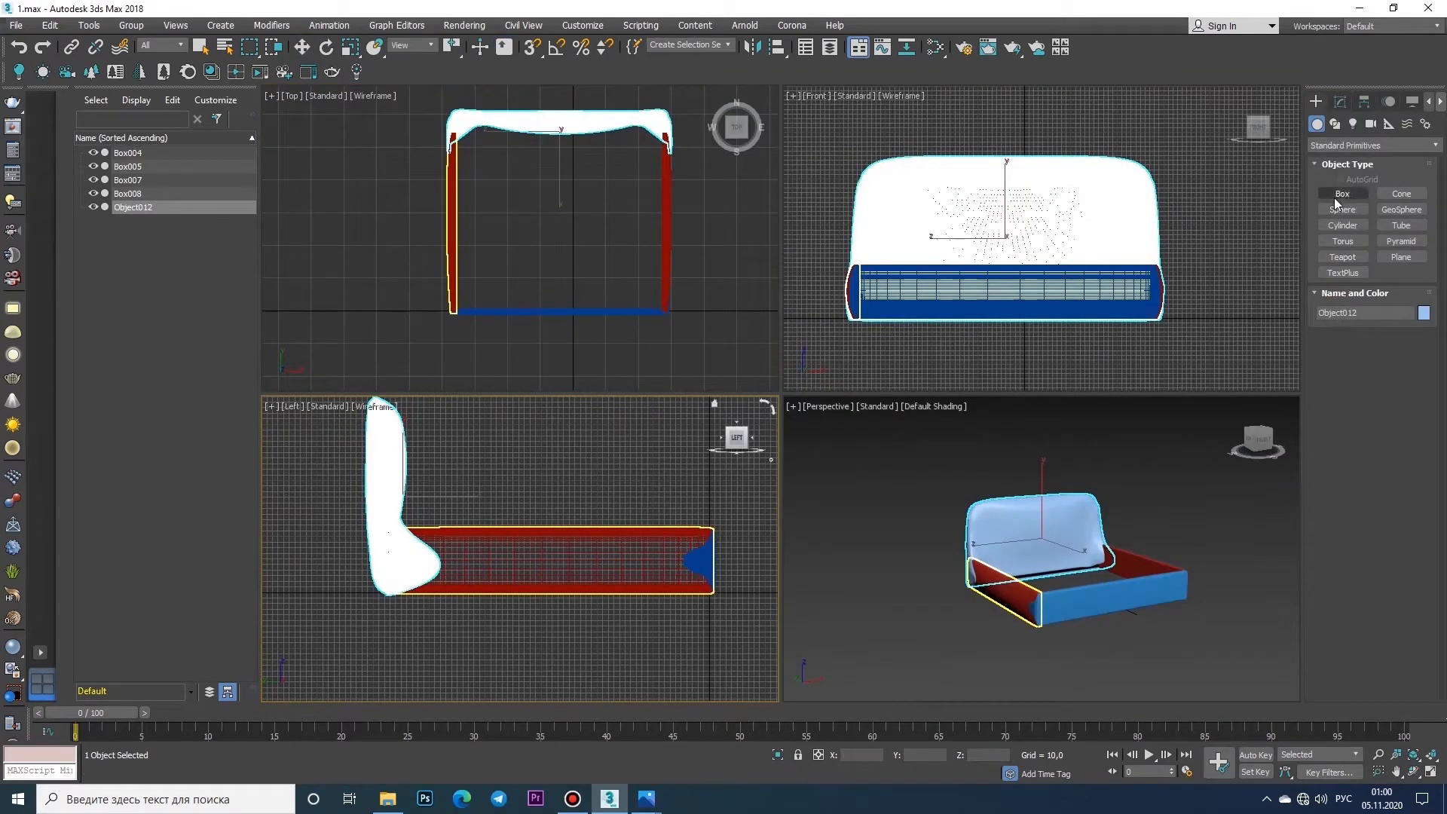
- Draw a small box about 9,9 × 4,7 × 3,1 in the left view with 4 length segments and 1 width segment
click(1342, 194)
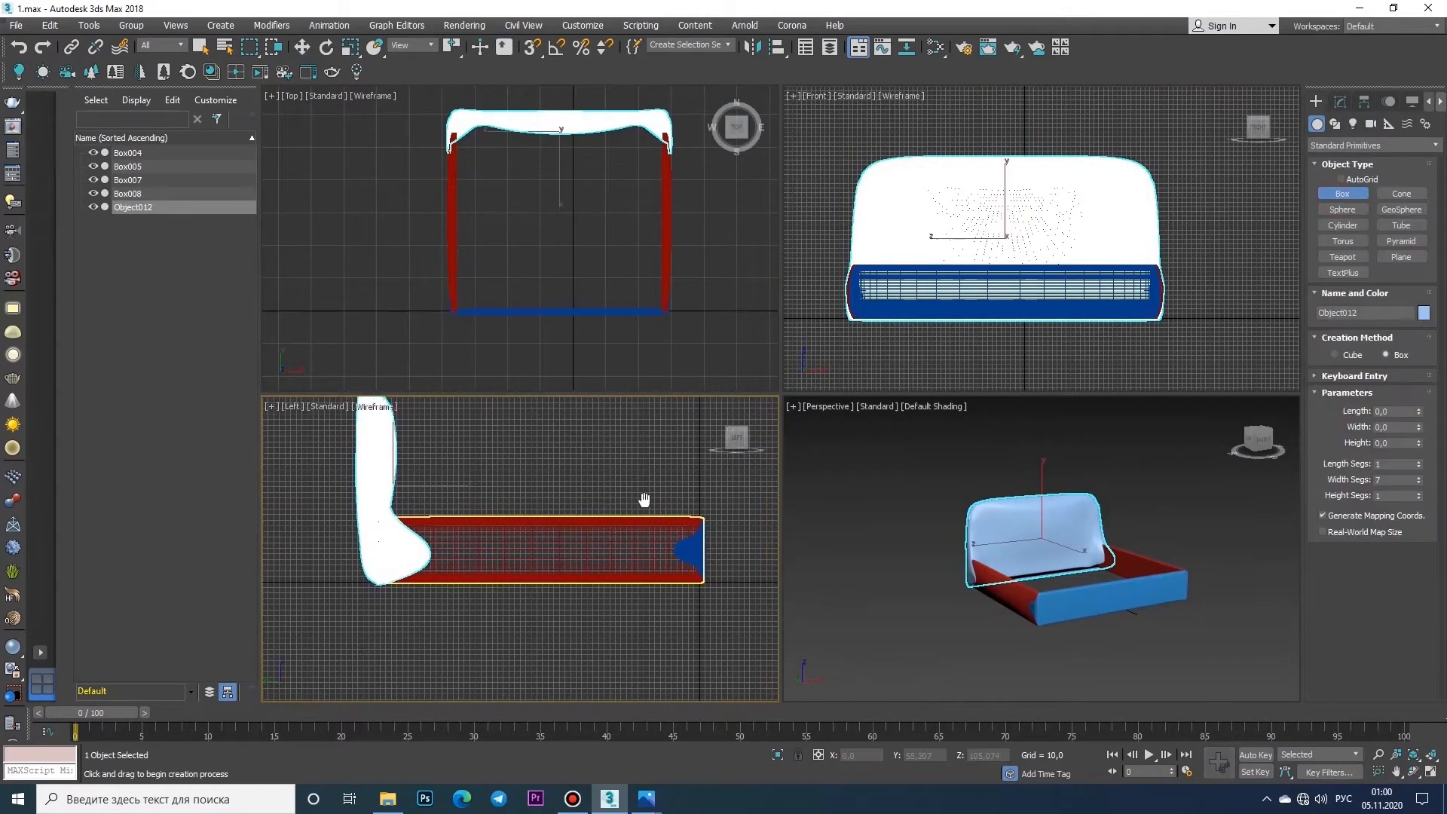
scroll(646, 520, up, 5)
scroll(646, 536, down, 3)
click(1432, 771)
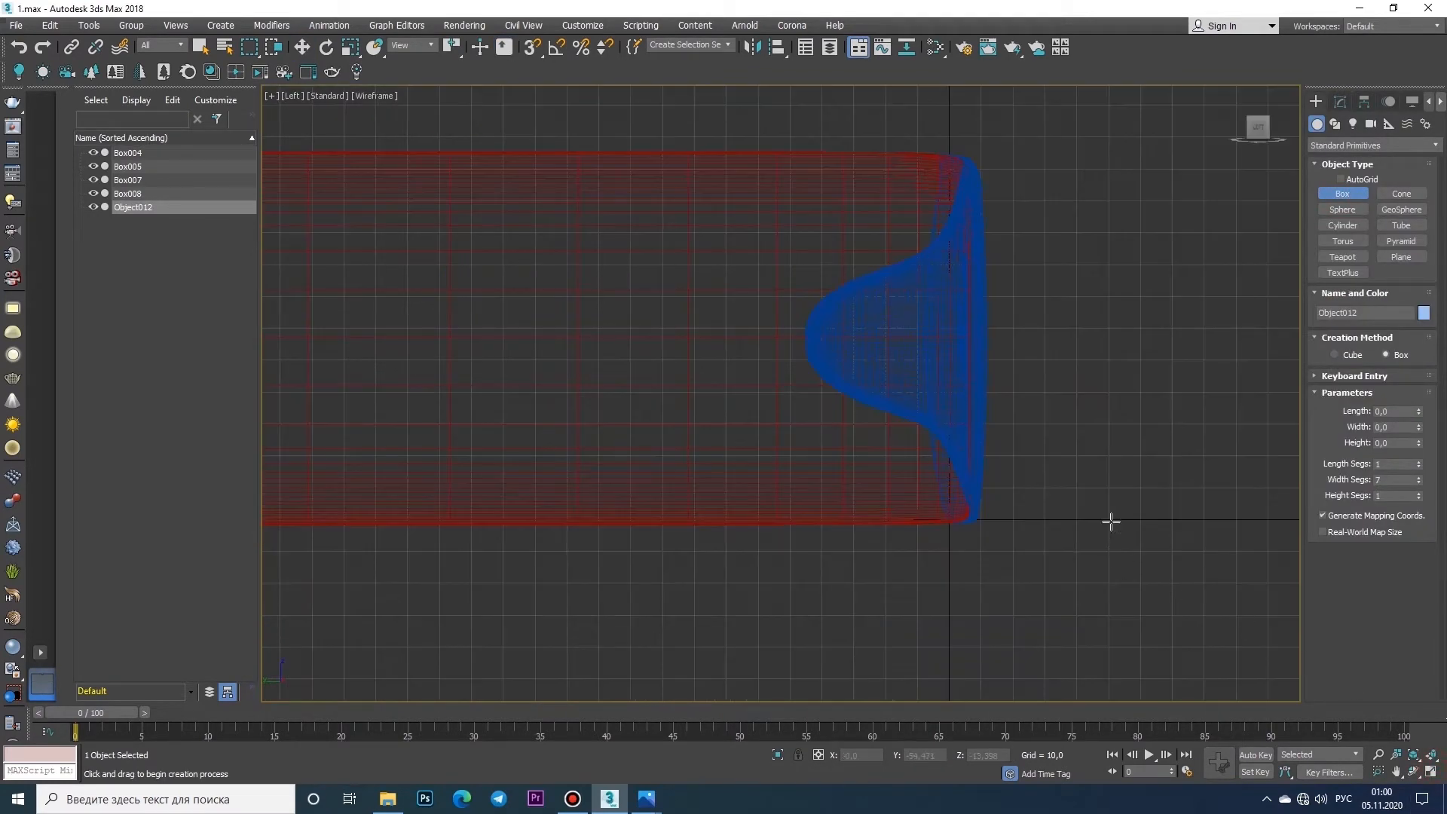
drag(933, 414, 940, 429)
click(947, 441)
right_click(1419, 481)
key(bracketleft)
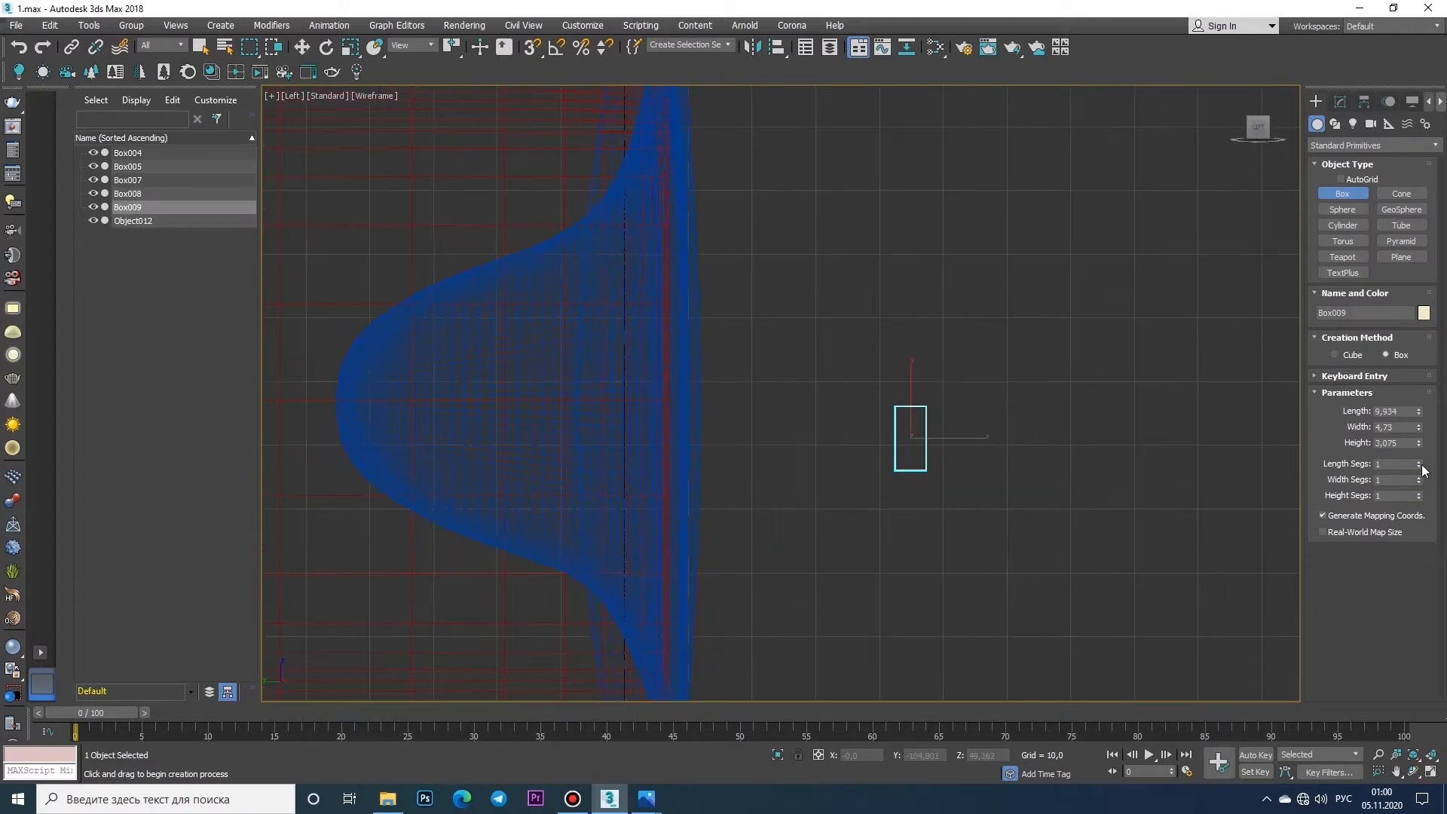
right_click(921, 441)
key(w)
- Convert the small box to an editable poly and move its outer side's vertices into a rounded, D-shaped profile
right_click(927, 441)
mouse_move(1065, 590)
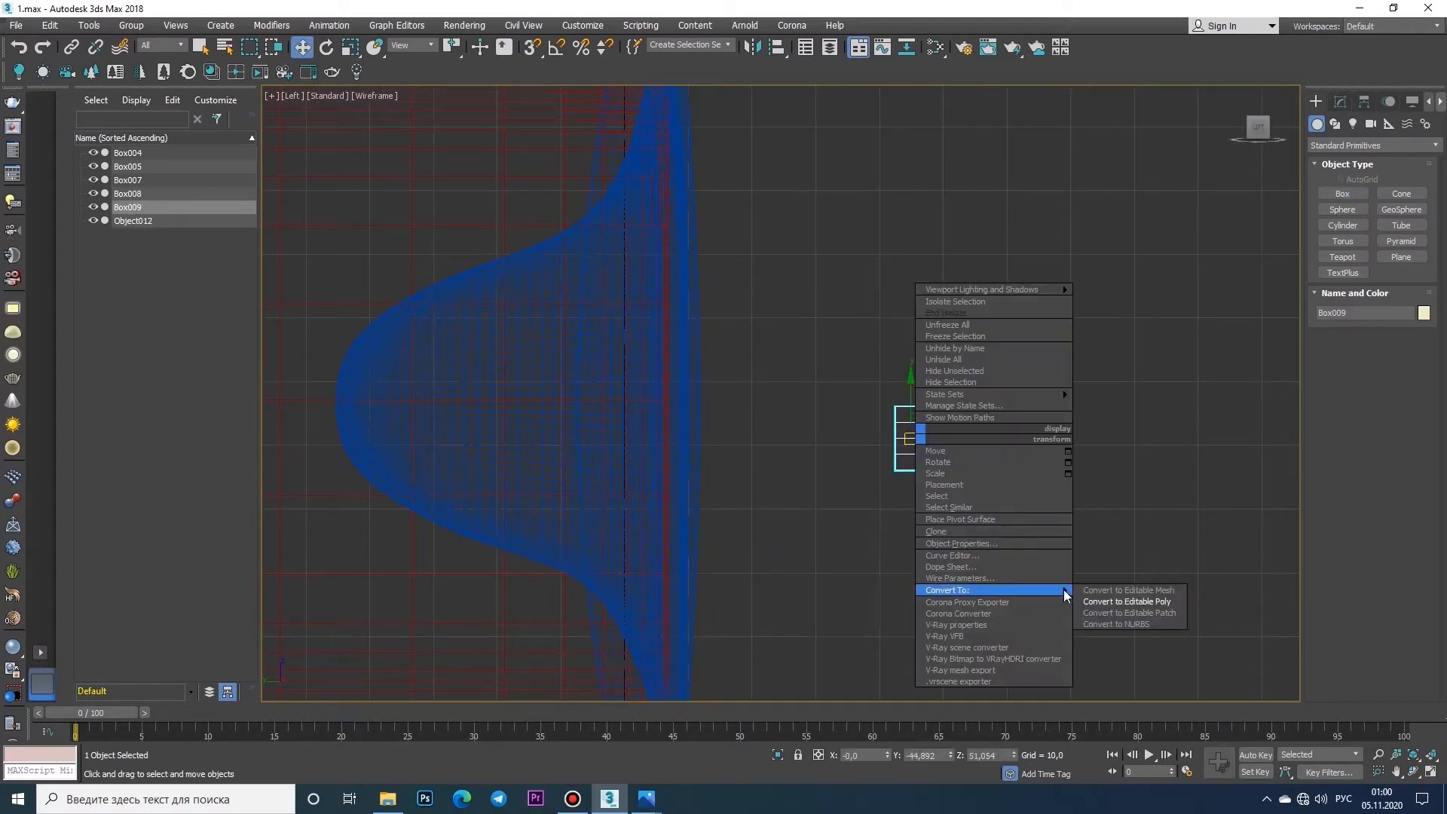
click(1130, 591)
scroll(924, 467, up, 3)
key(1)
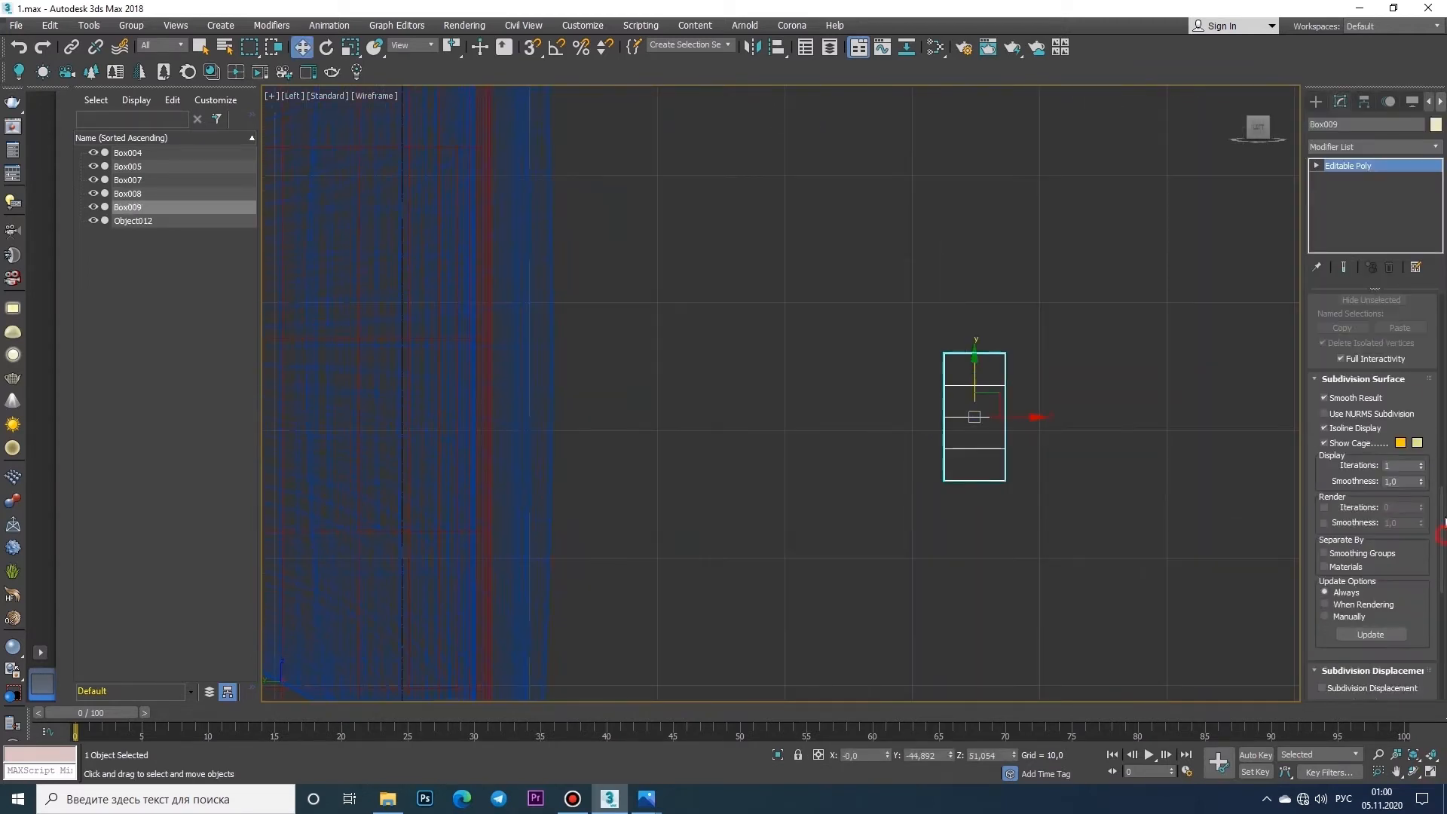
scroll(1372, 528, up, 5)
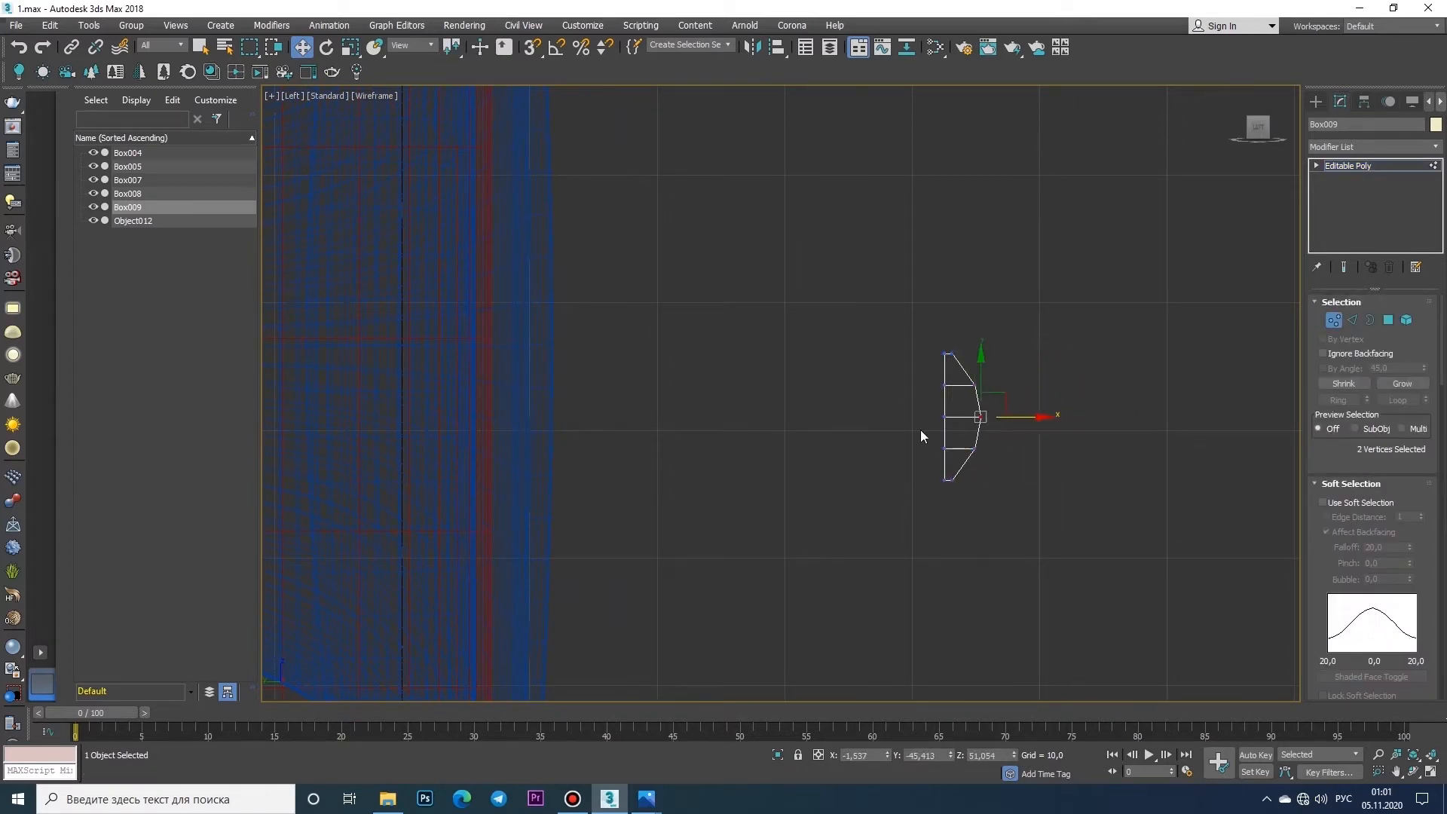
- Draw a thin horizontal box in the left view and place it against the flat side of the D-shaped piece, at its upper edge
key(alt+w)
right_click(467, 220)
key(z)
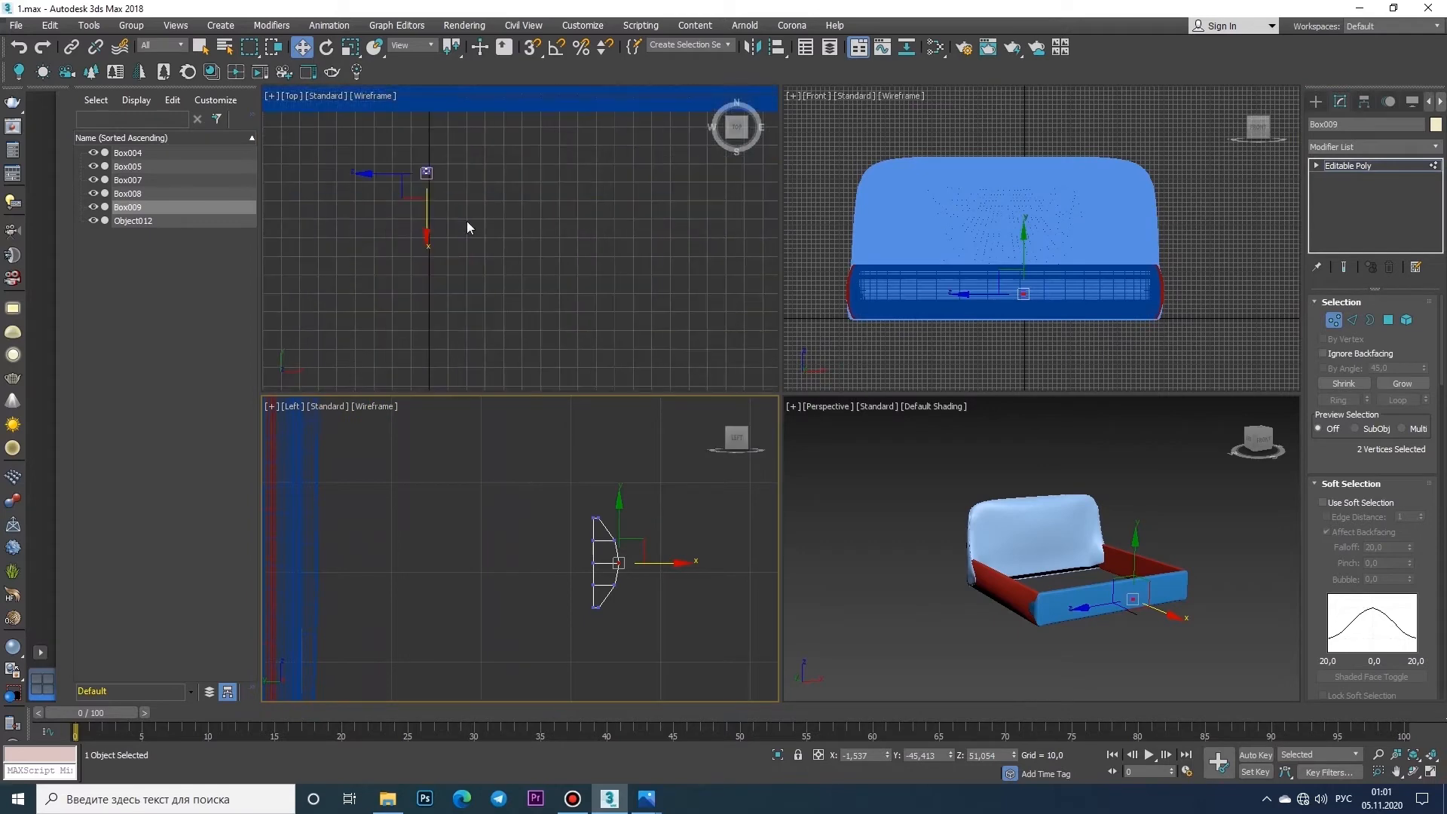
right_click(978, 580)
key(z)
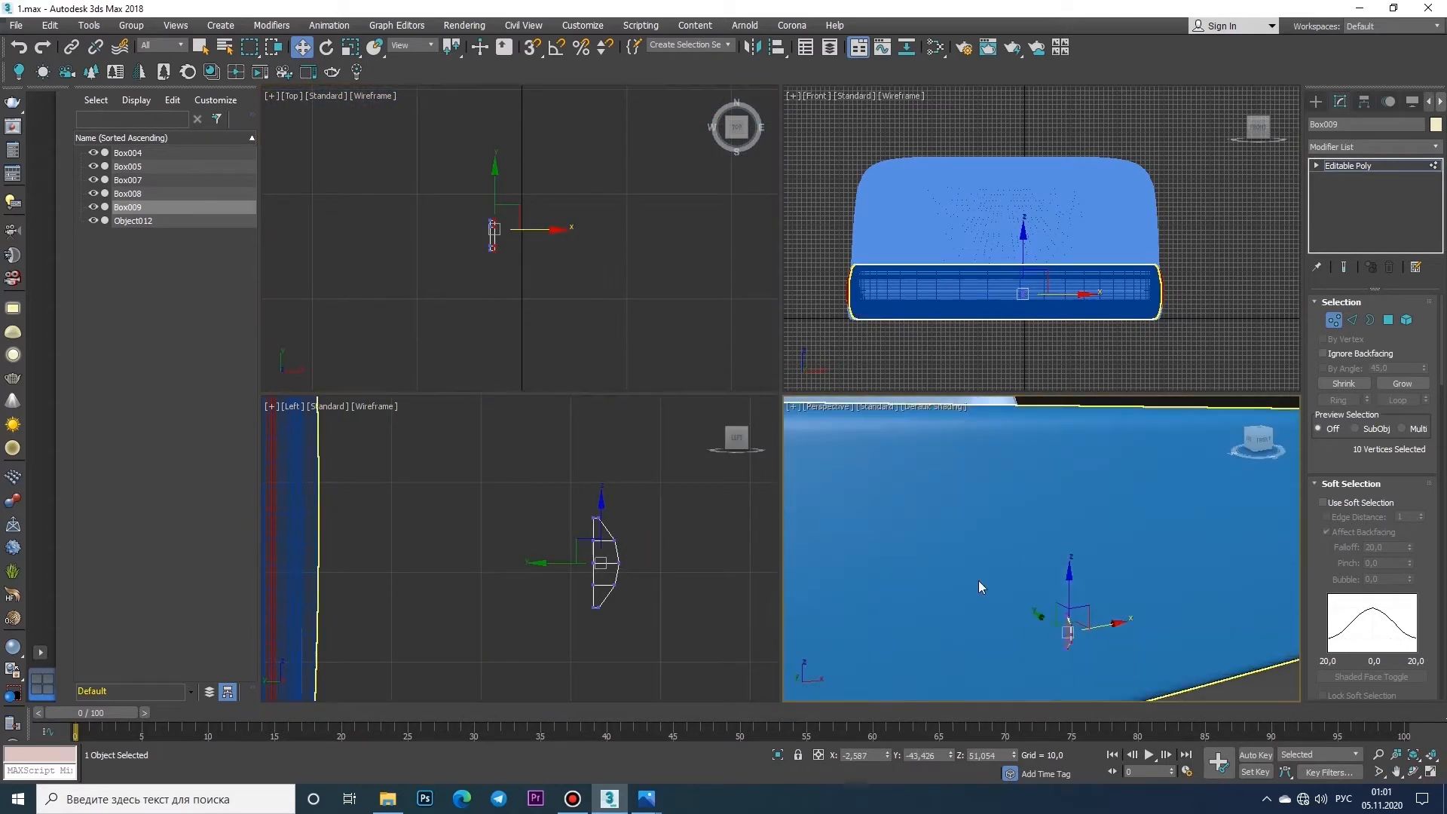
right_click(631, 526)
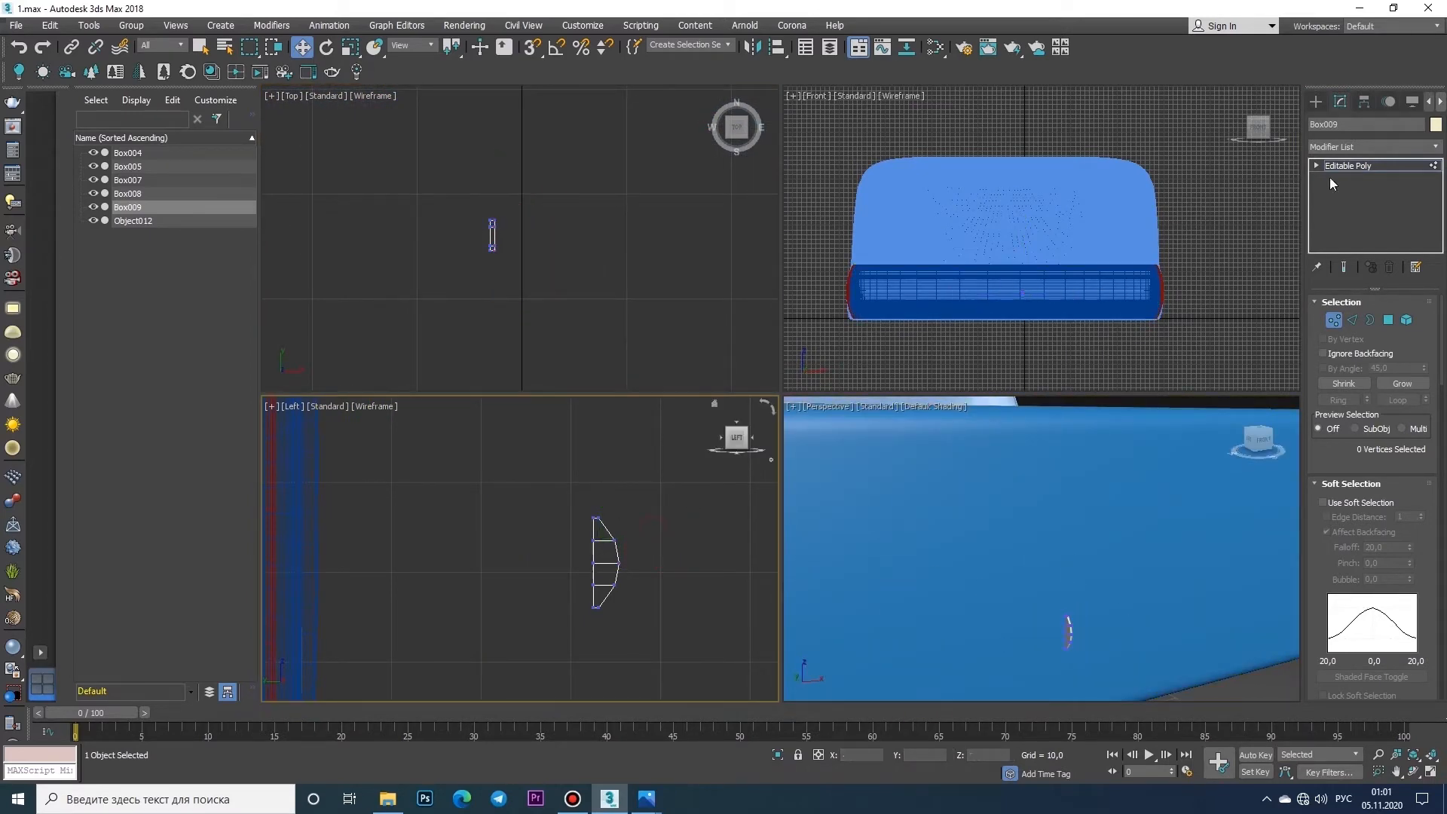
key(b)
click(1435, 771)
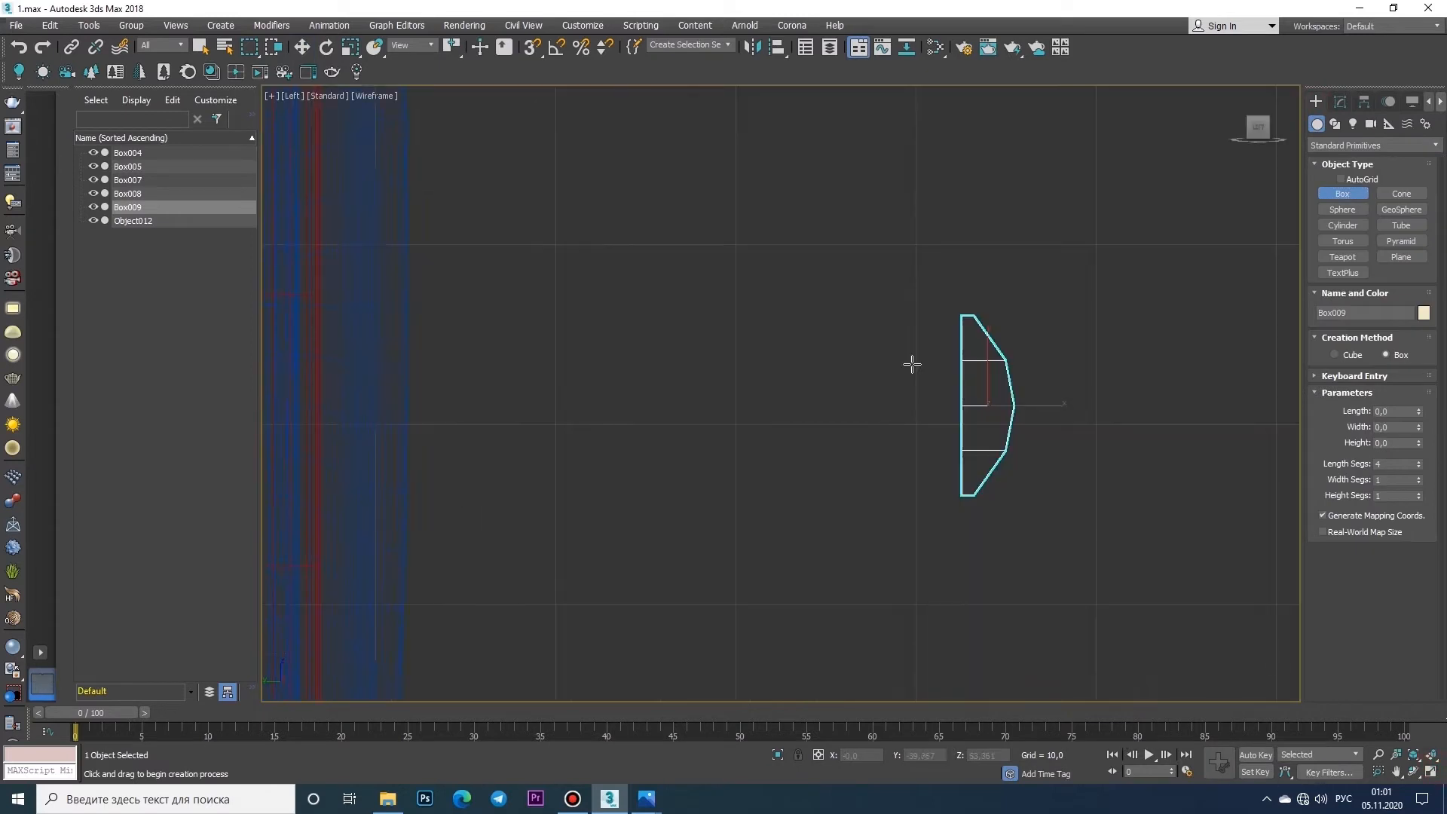
drag(795, 309, 941, 326)
key(w)
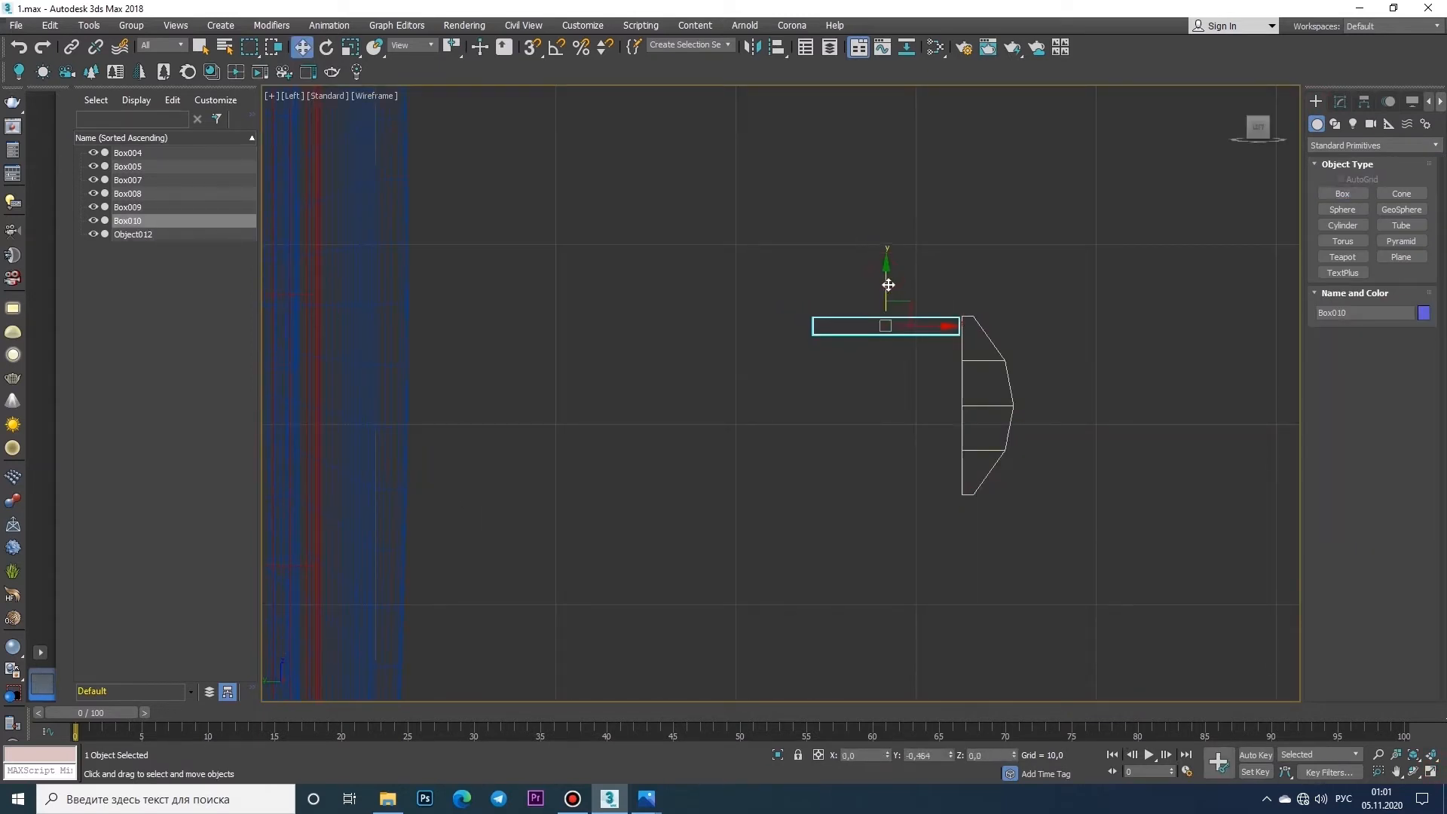
- Copy the thin bar to the D-shaped piece's lower edge, and place a second copy rotated upright across the bars' free ends
middle_drag(897, 282, 921, 291)
mouse_move(921, 291)
shift+mouse_down()
mouse_move(921, 446)
mouse_move(785, 424)
shift+mouse_up()
key(Return)
key(e)
key(Return)
key(w)
drag(927, 474, 842, 393)
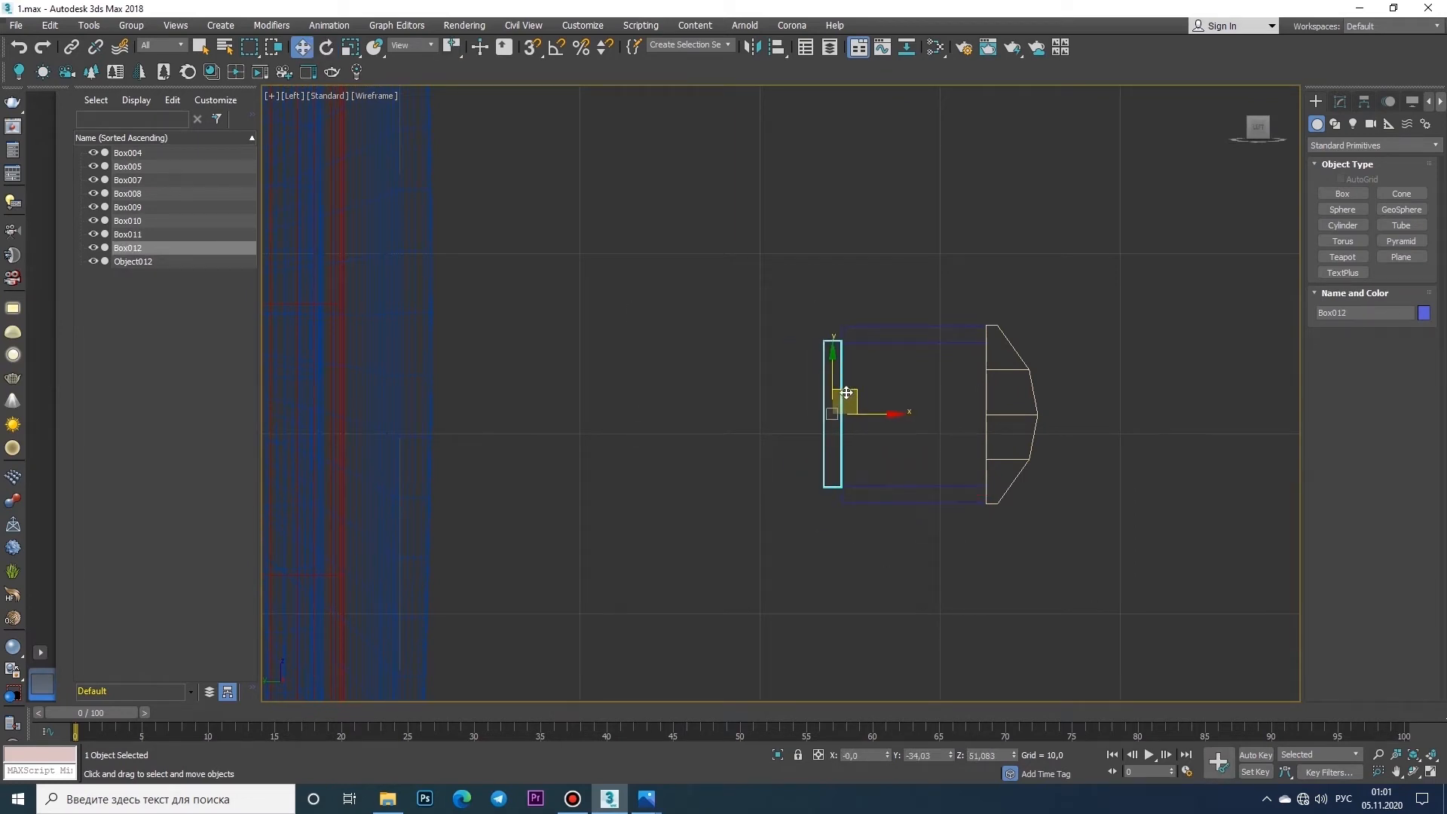
- Move the end vertices of the upright bar so it spans the full height between the horizontal bars' outer edges
key(1)
scroll(859, 362, up, 6)
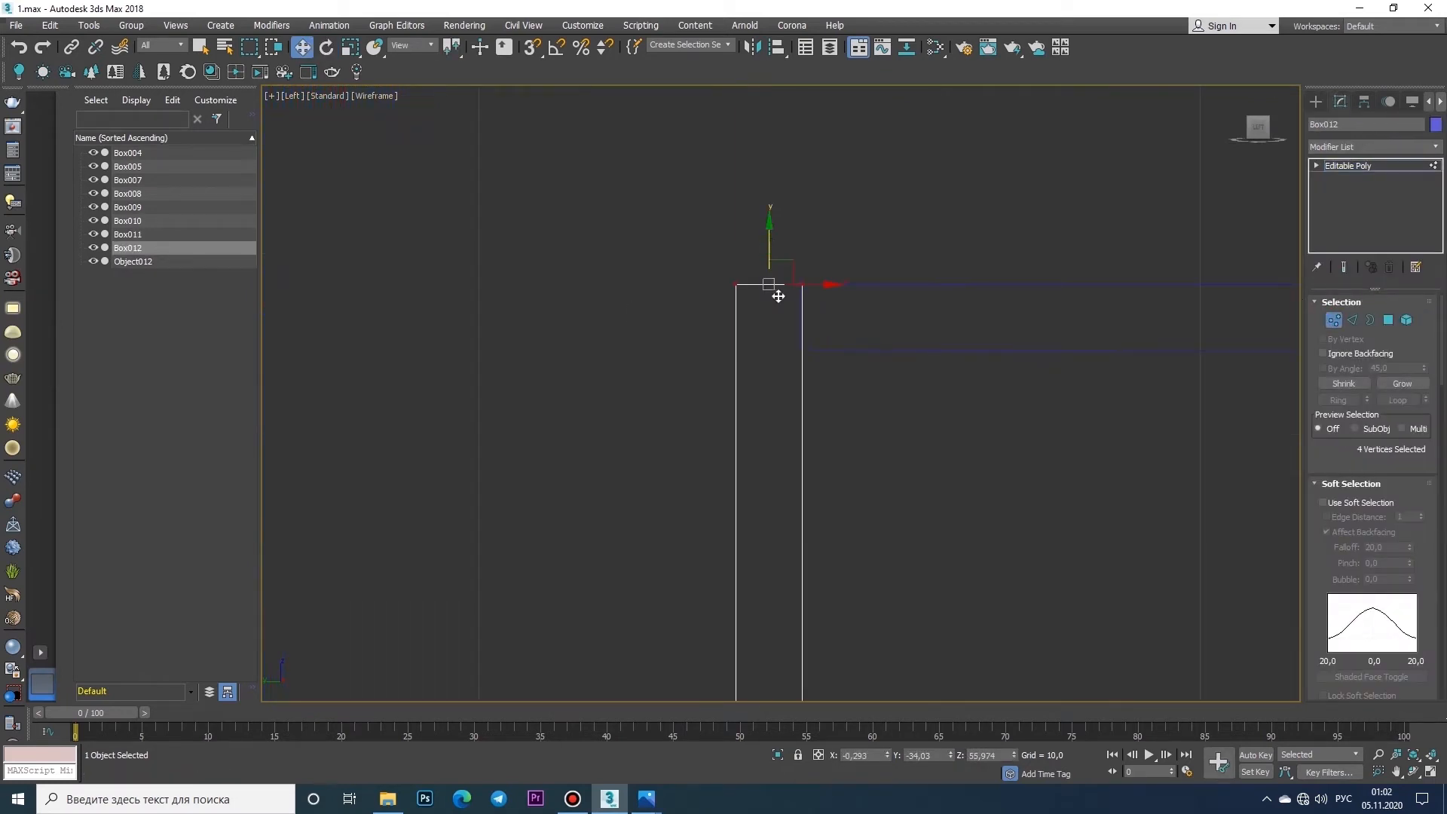
scroll(778, 297, down, 2)
drag(742, 411, 825, 490)
drag(787, 452, 787, 414)
scroll(787, 426, up, 4)
middle_drag(799, 426, 866, 422)
right_click(845, 447)
click(972, 398)
scroll(864, 358, down, 4)
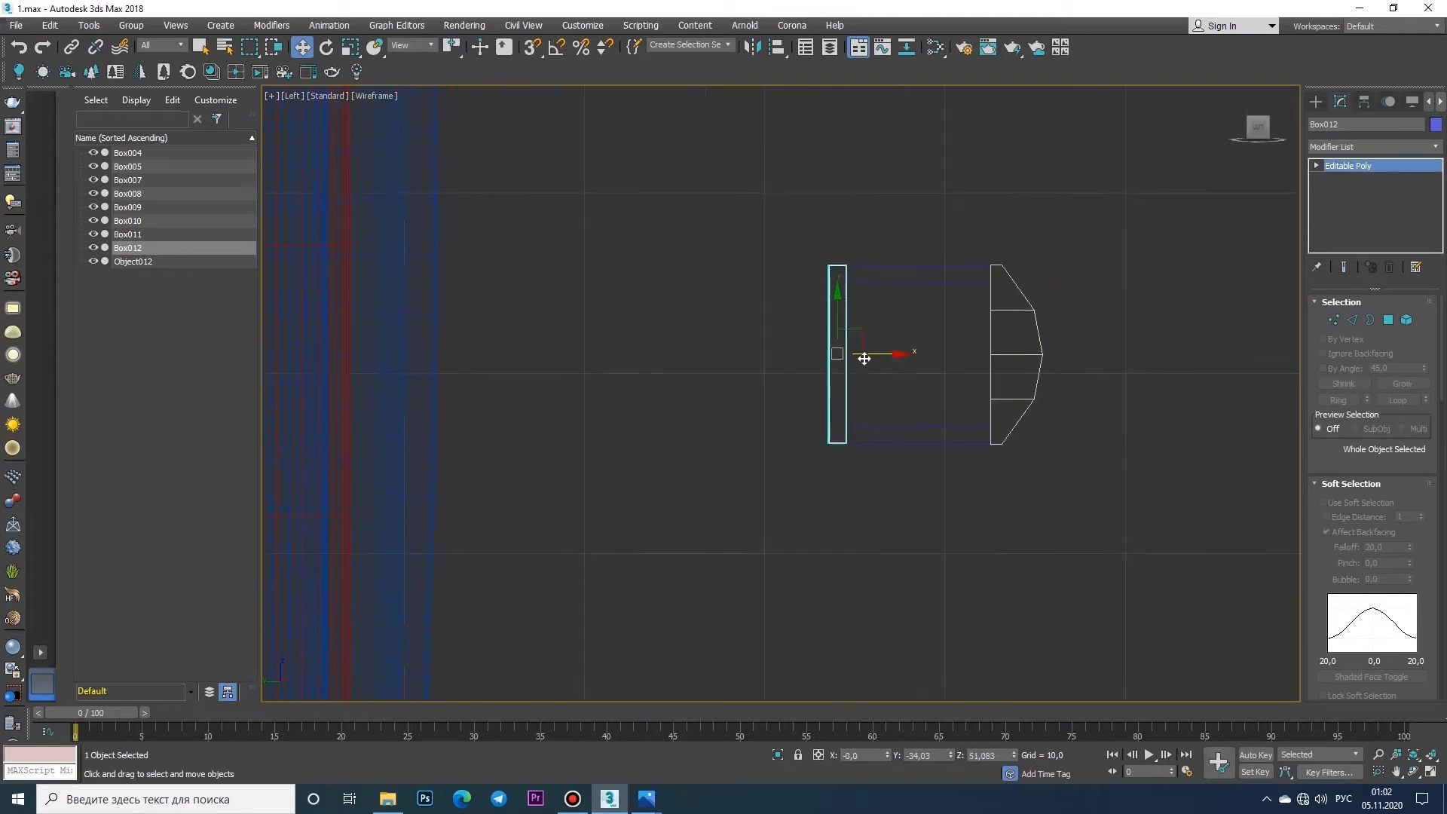
- Create two copies of the upright bar, spaced between the first upright and the D-shaped piece
click(720, 467)
shift+drag(876, 354, 972, 352)
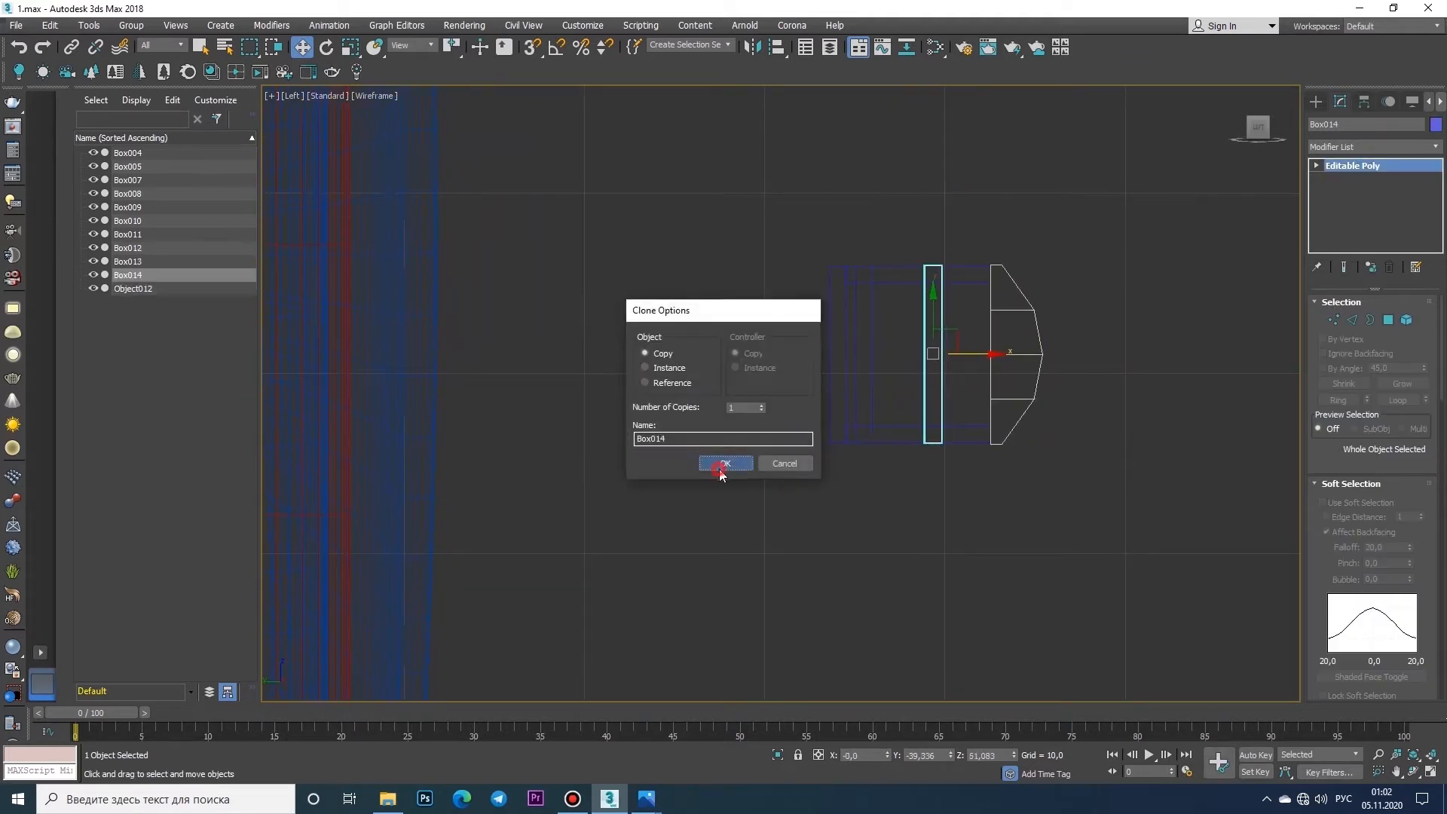
click(718, 468)
- Convert the upper bar to an editable poly, attach the remaining bars to it, and select its lower row of vertices
middle_drag(950, 284, 916, 321)
right_click(915, 320)
click(958, 488)
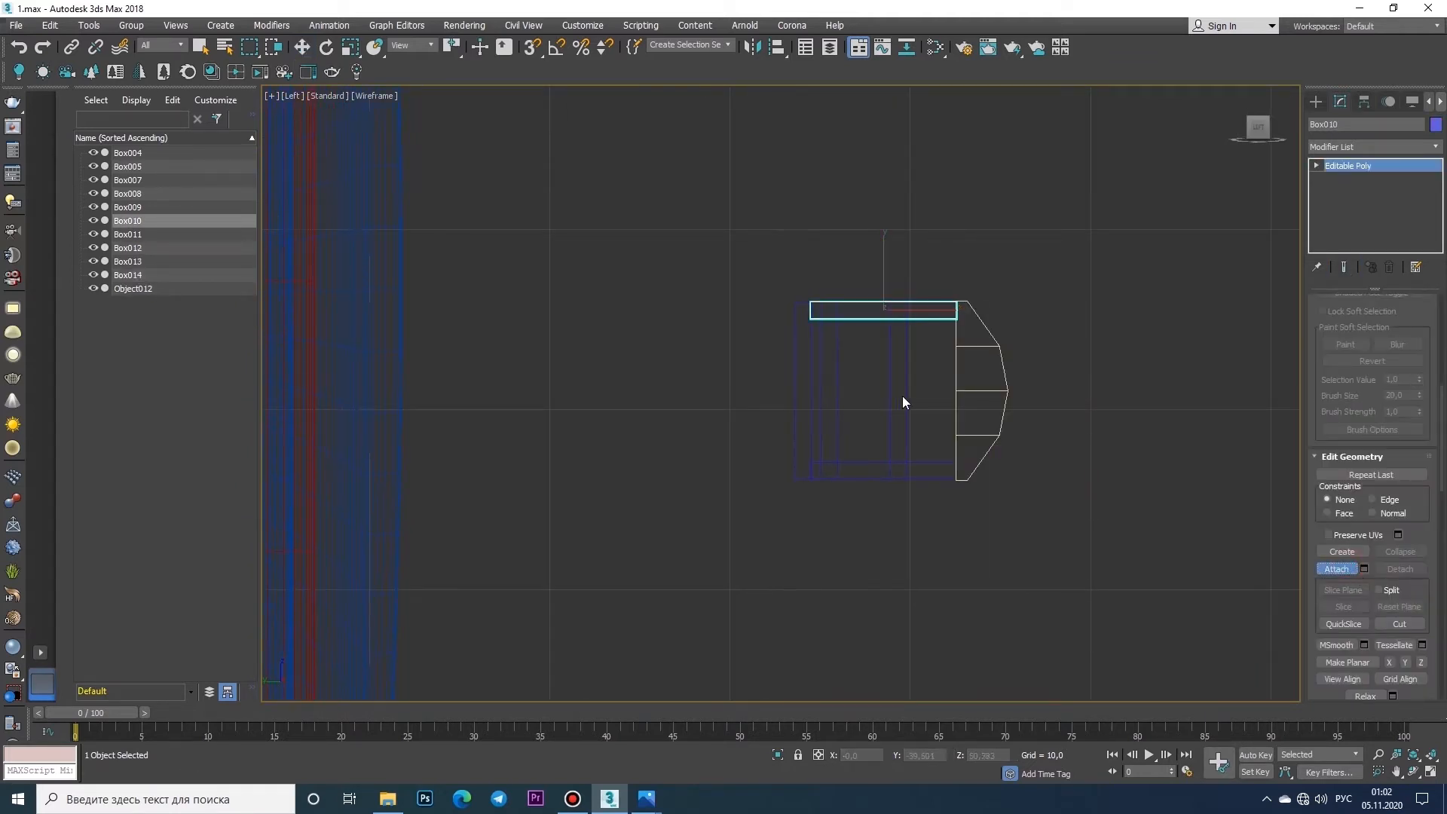
click(904, 400)
click(836, 430)
click(796, 431)
click(1336, 569)
scroll(1421, 394, up, 6)
click(1334, 320)
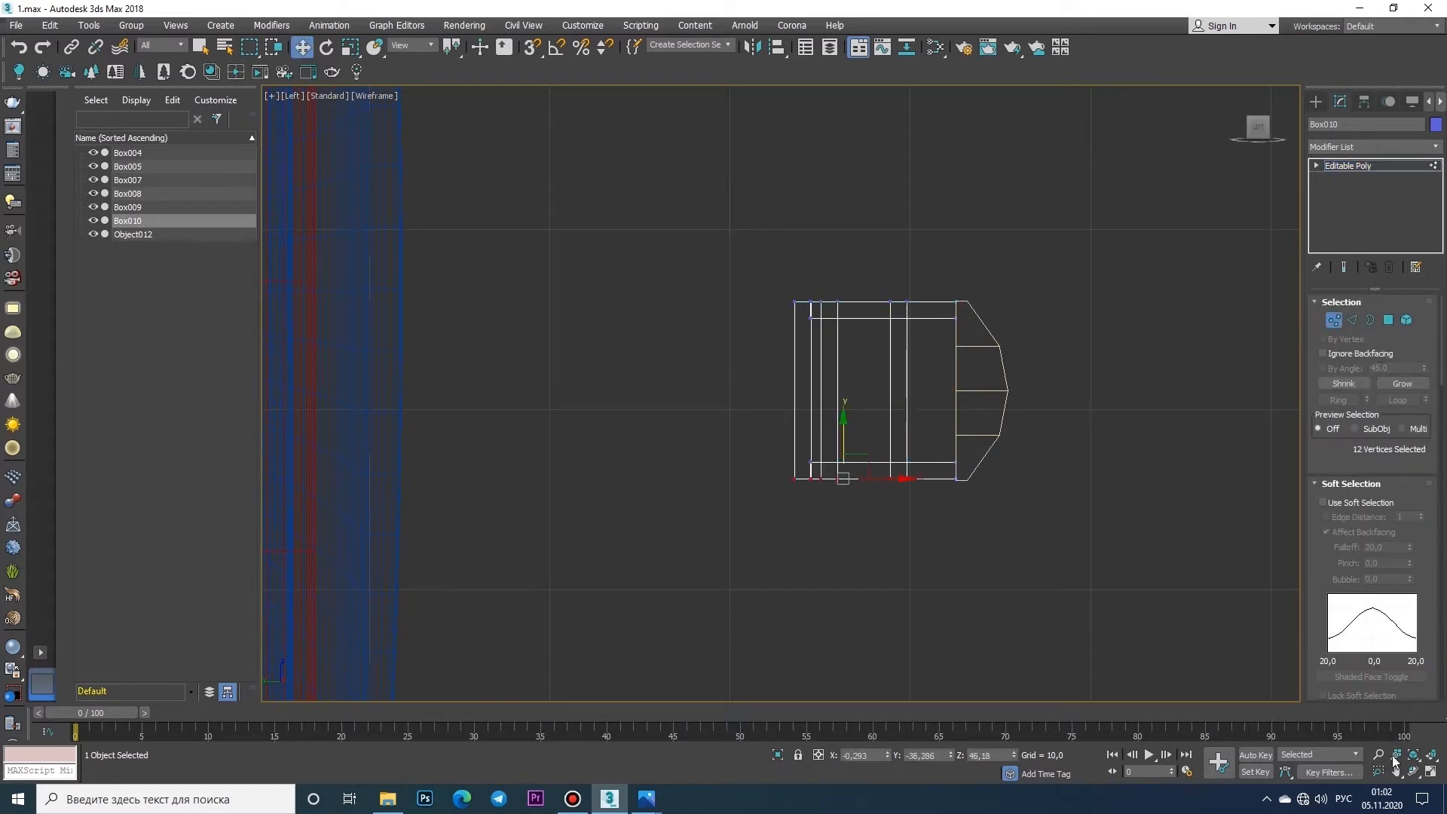
- Move the D-shaped piece in the top view so it lines up with the end of the attached bar frame
click(1431, 773)
middle_click(546, 244)
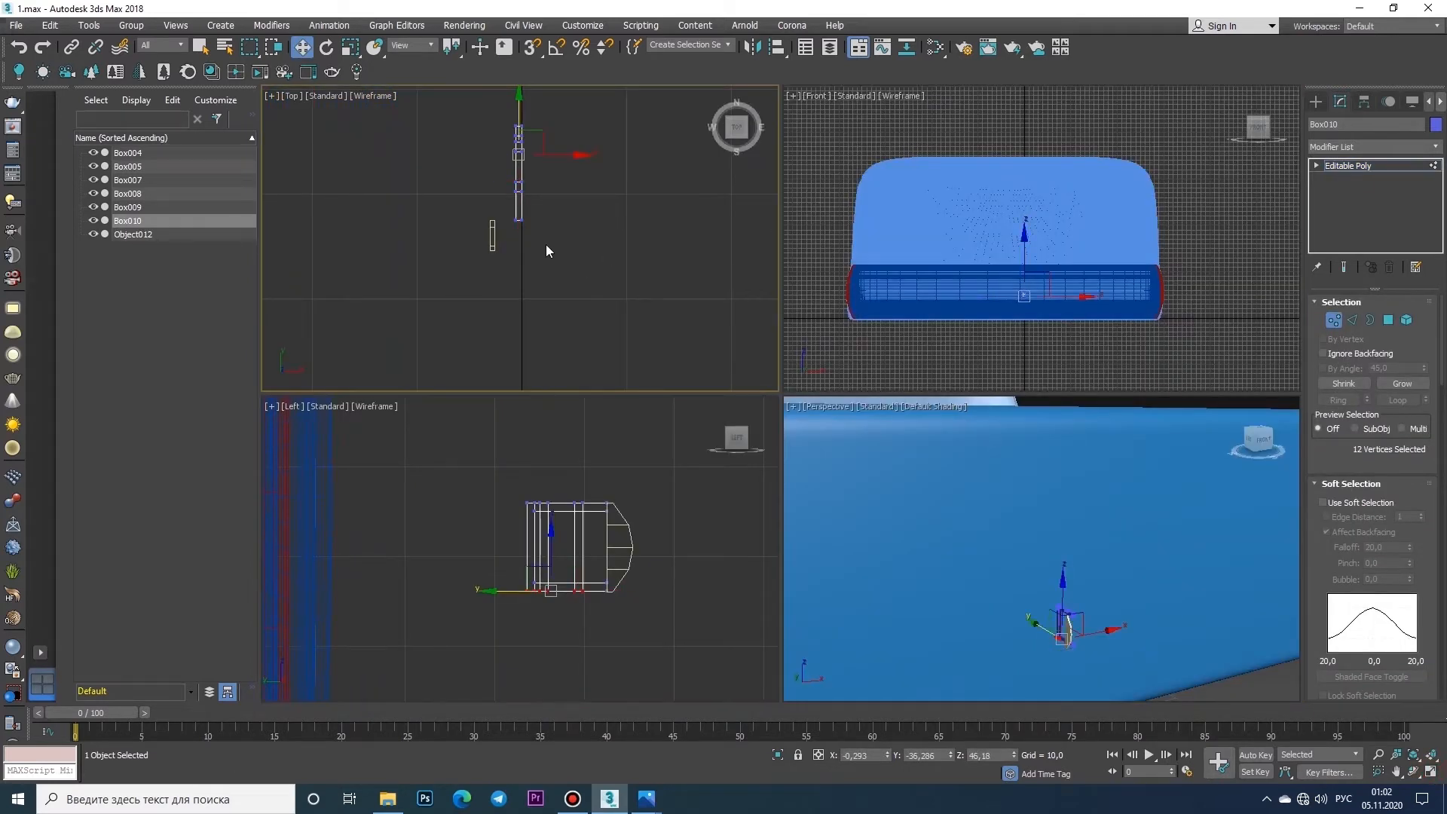
click(1431, 773)
click(779, 258)
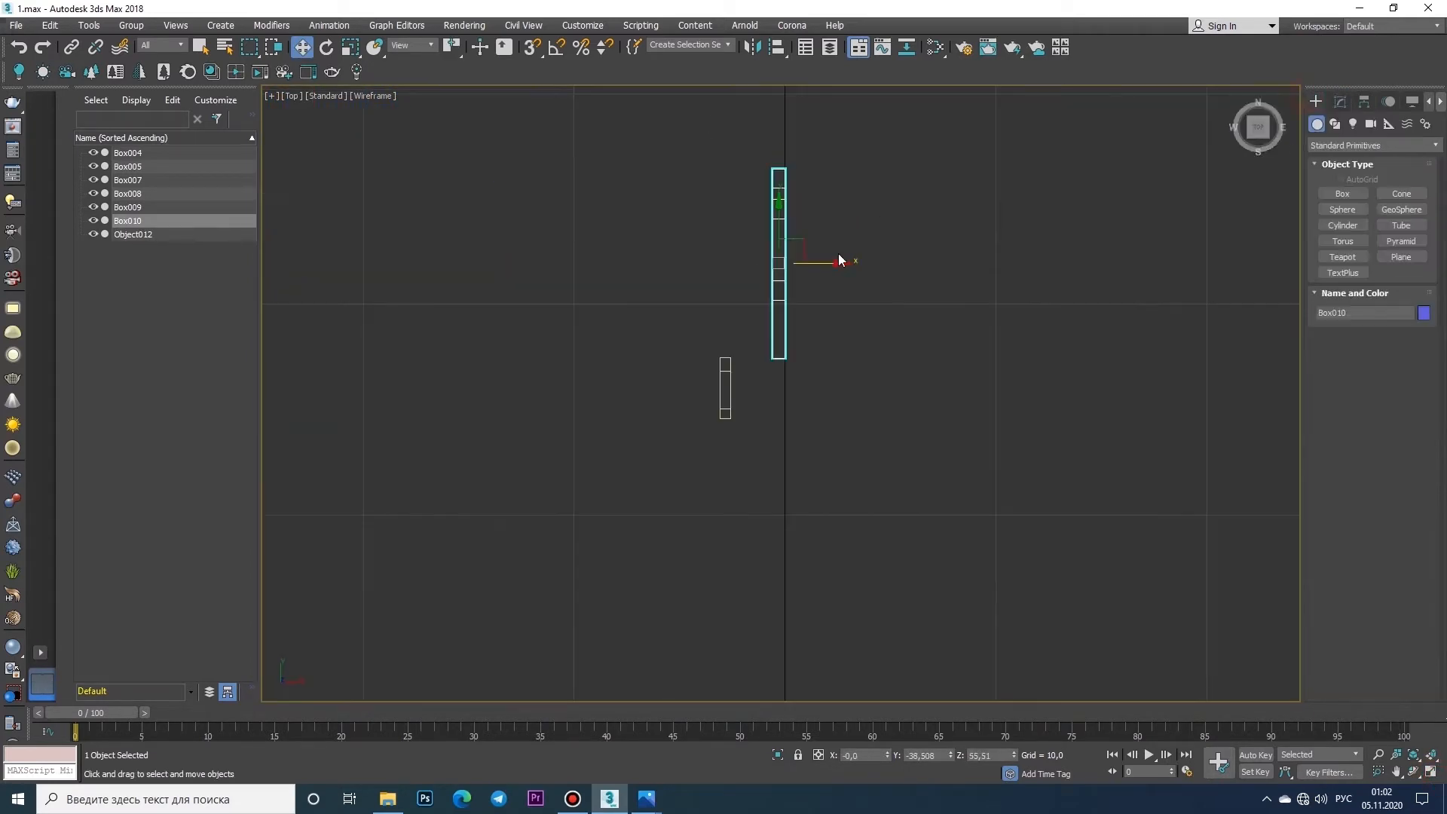
scroll(754, 414, up, 5)
drag(754, 415, 784, 420)
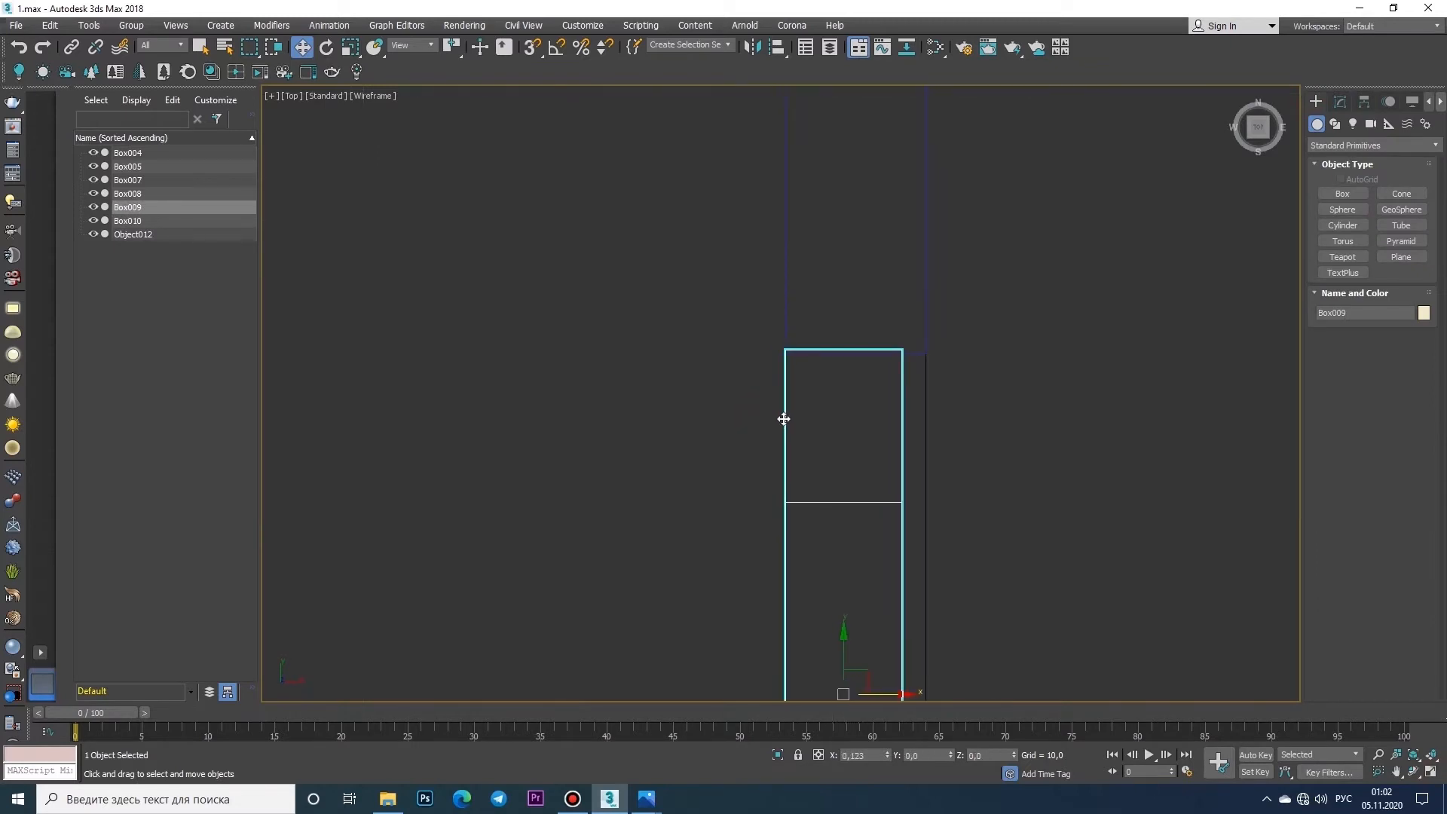
- Widen the D-shaped piece in the top view to match the thickness of the bar frame
click(1344, 105)
scroll(953, 381, down, 5)
scroll(953, 382, up, 5)
right_click(948, 296)
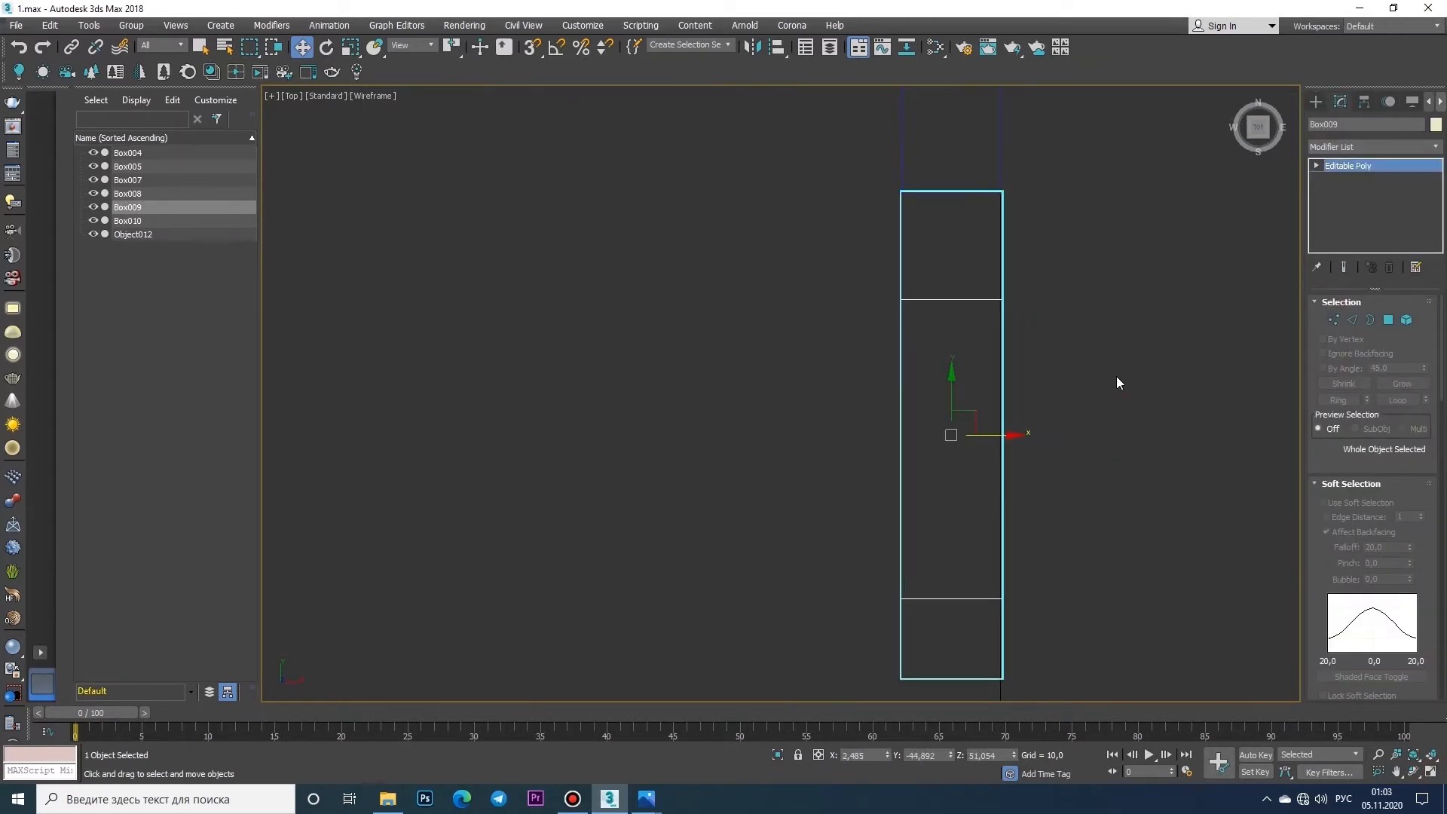
scroll(1116, 372, down, 4)
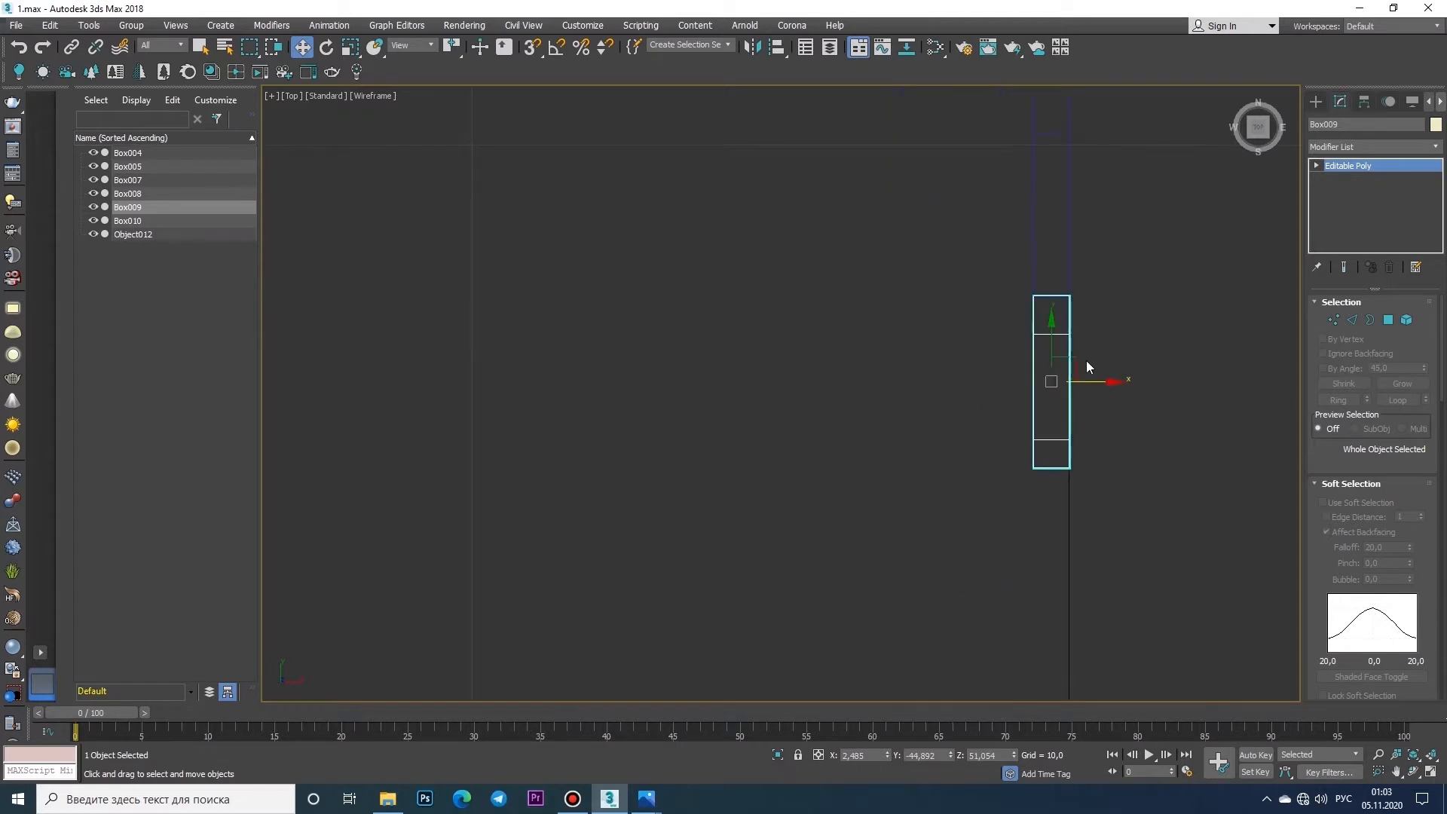
- Select the D-shaped piece's edges, leaving out its cross edges, and apply a small chamfer to them
middle_drag(1086, 361, 949, 390)
click(1353, 319)
click(1426, 759)
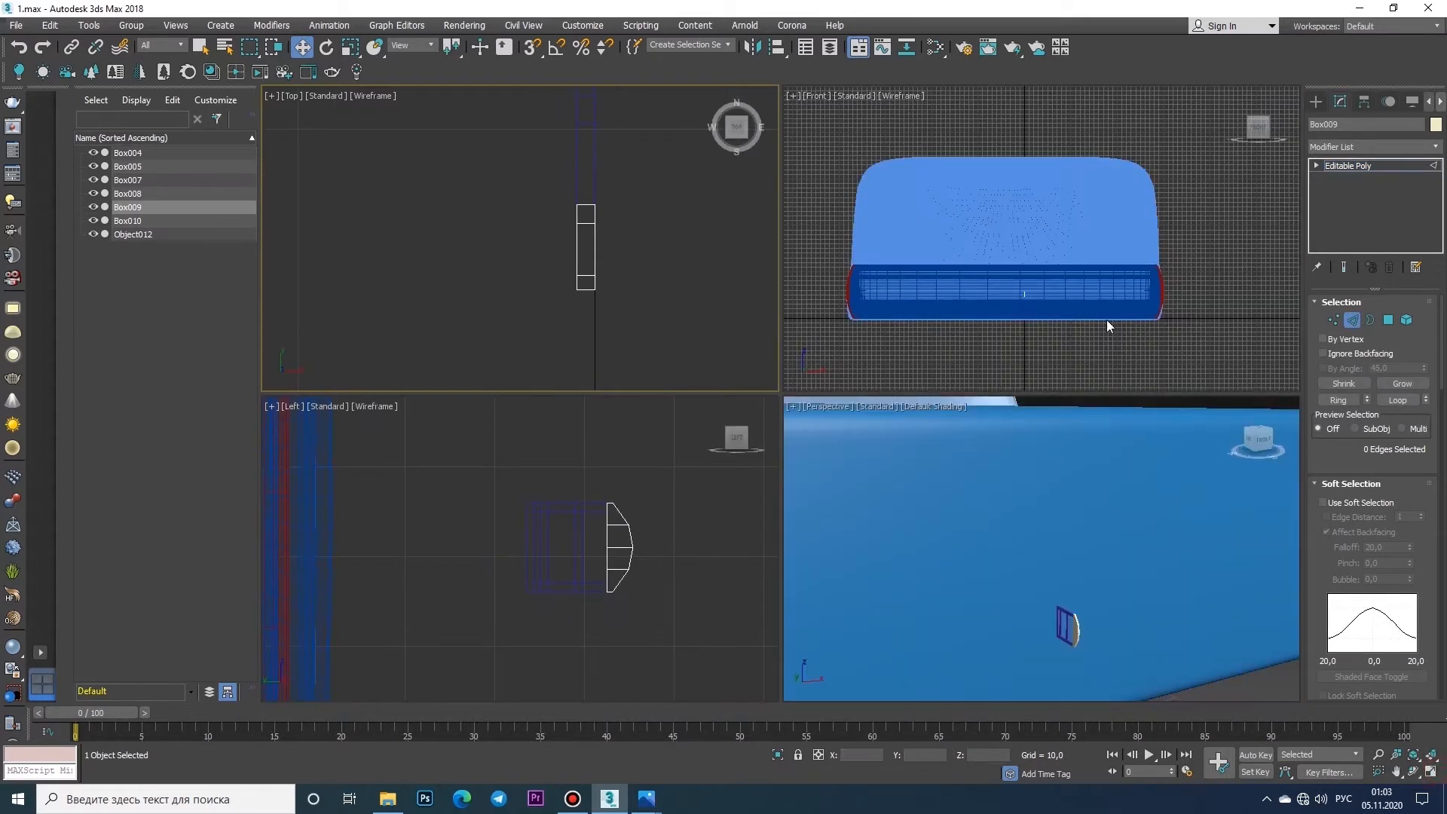
click(1432, 773)
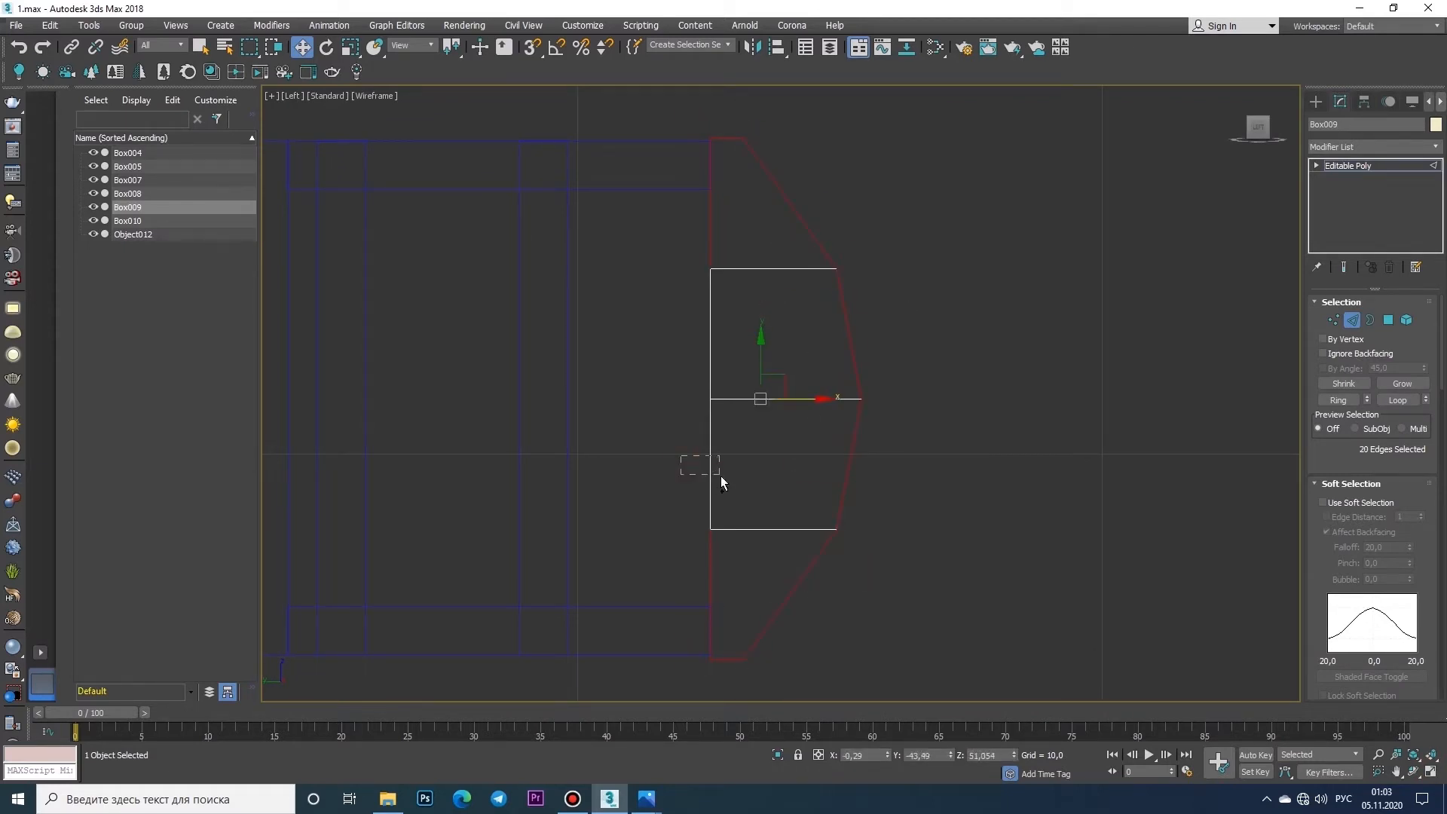
scroll(1389, 551, down, 5)
click(1432, 773)
click(1364, 639)
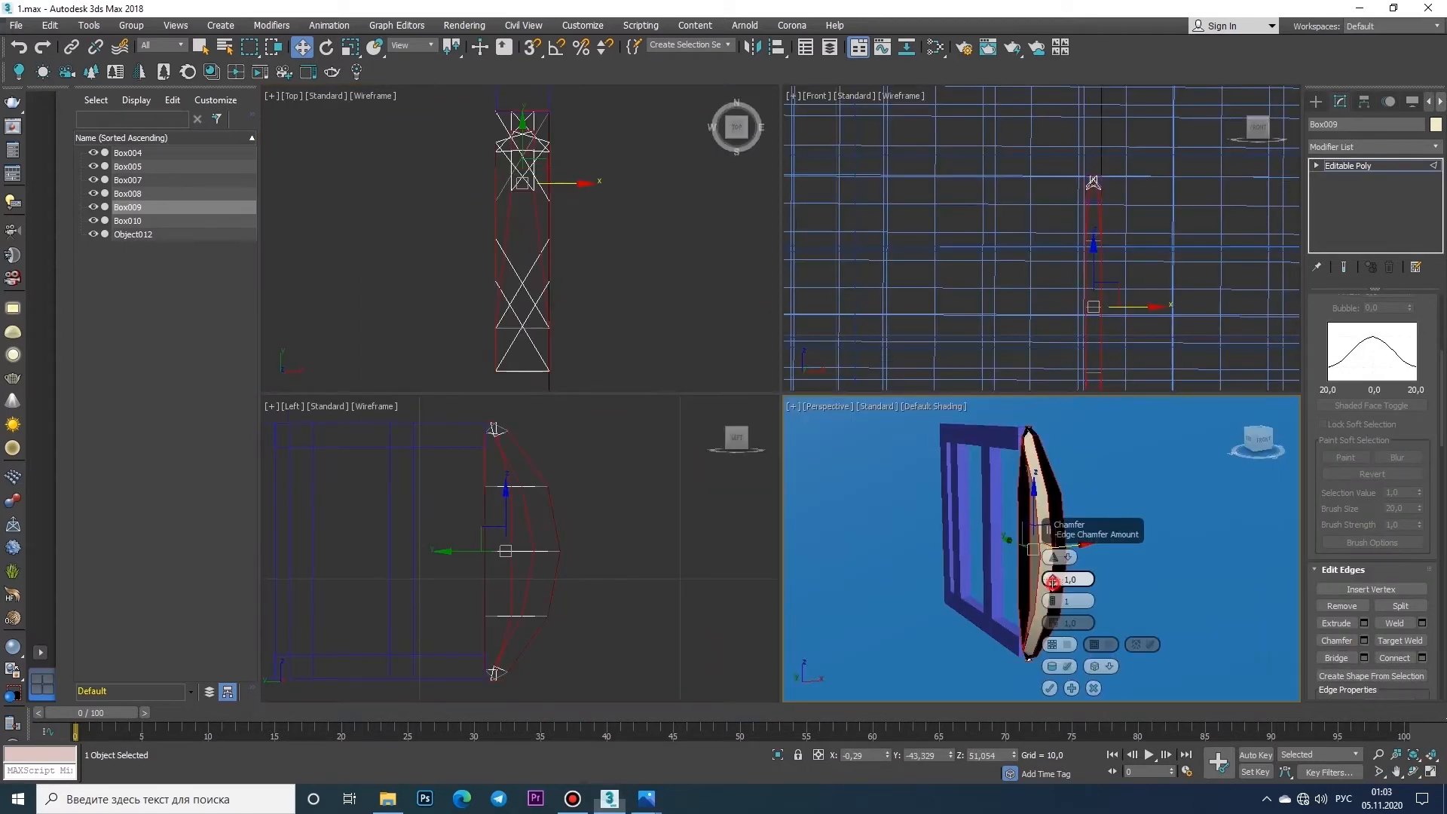
right_click(1053, 578)
click(1050, 688)
- Apply a smoothing modifier to the chamfered D-shaped piece and convert the result to an editable poly
click(671, 520)
click(1430, 146)
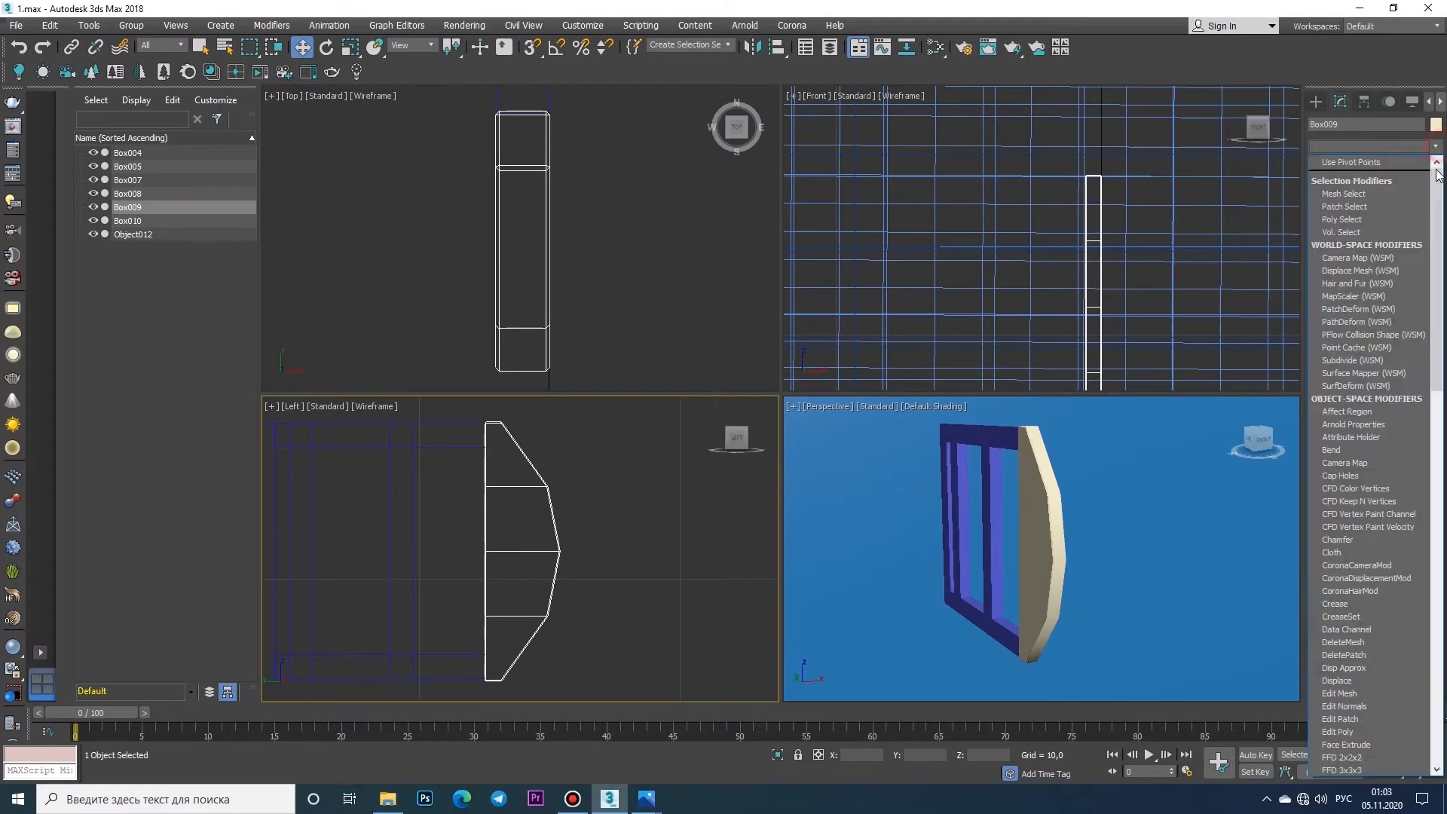
scroll(1382, 494, down, 10)
click(1382, 496)
scroll(640, 454, down, 4)
right_click(565, 469)
mouse_move(603, 599)
click(784, 611)
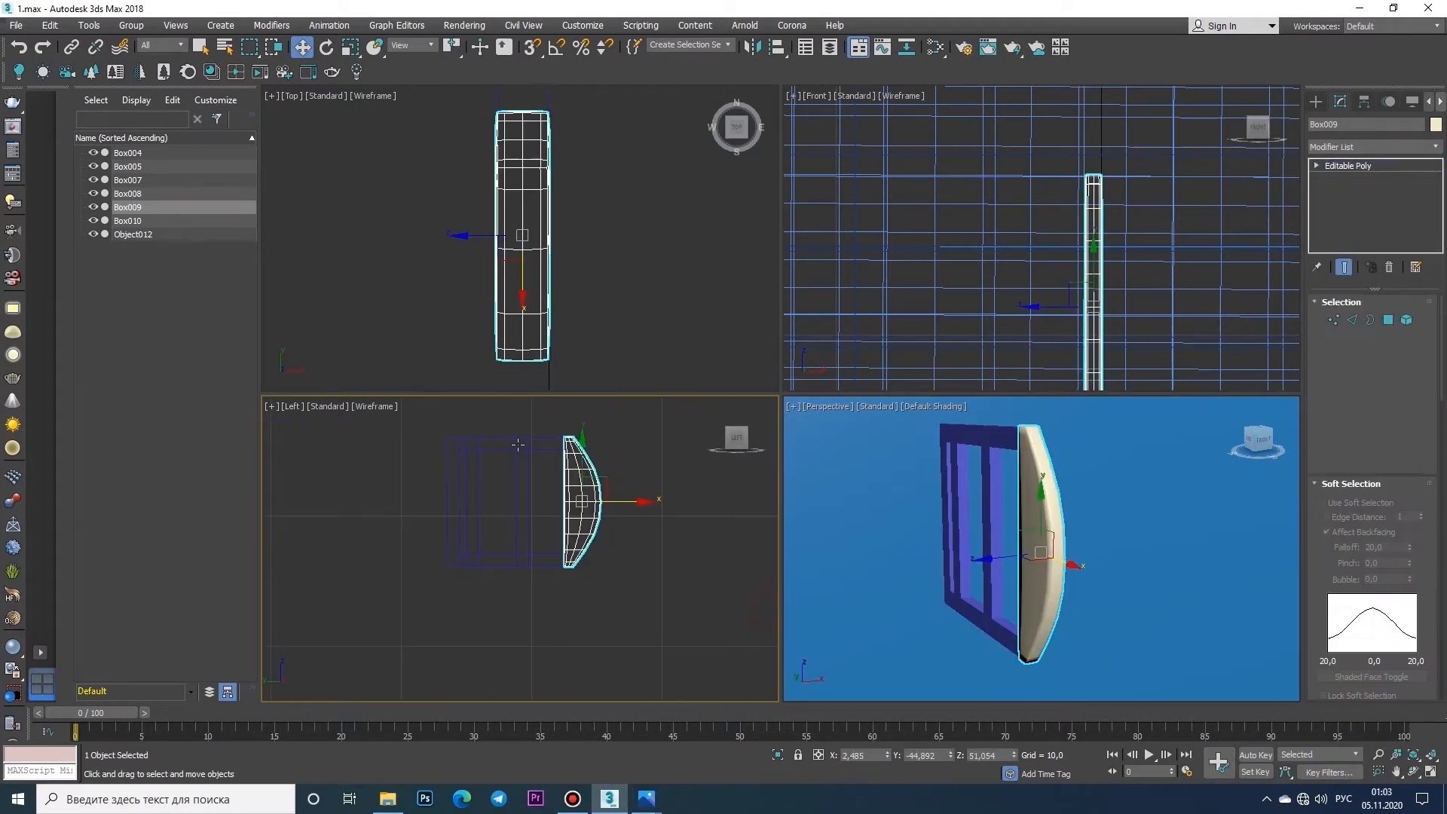
- Attach the smoothed D-shaped piece to the barred frame so they form a single buckle object
click(517, 444)
scroll(1349, 572, down, 5)
click(1339, 639)
click(594, 468)
right_click(630, 342)
- Create a thin box about 9.7 long, 6.9 wide and 0.46 high in the left view, ahead of the headboard's curved side tip
click(1316, 101)
scroll(596, 305, down, 6)
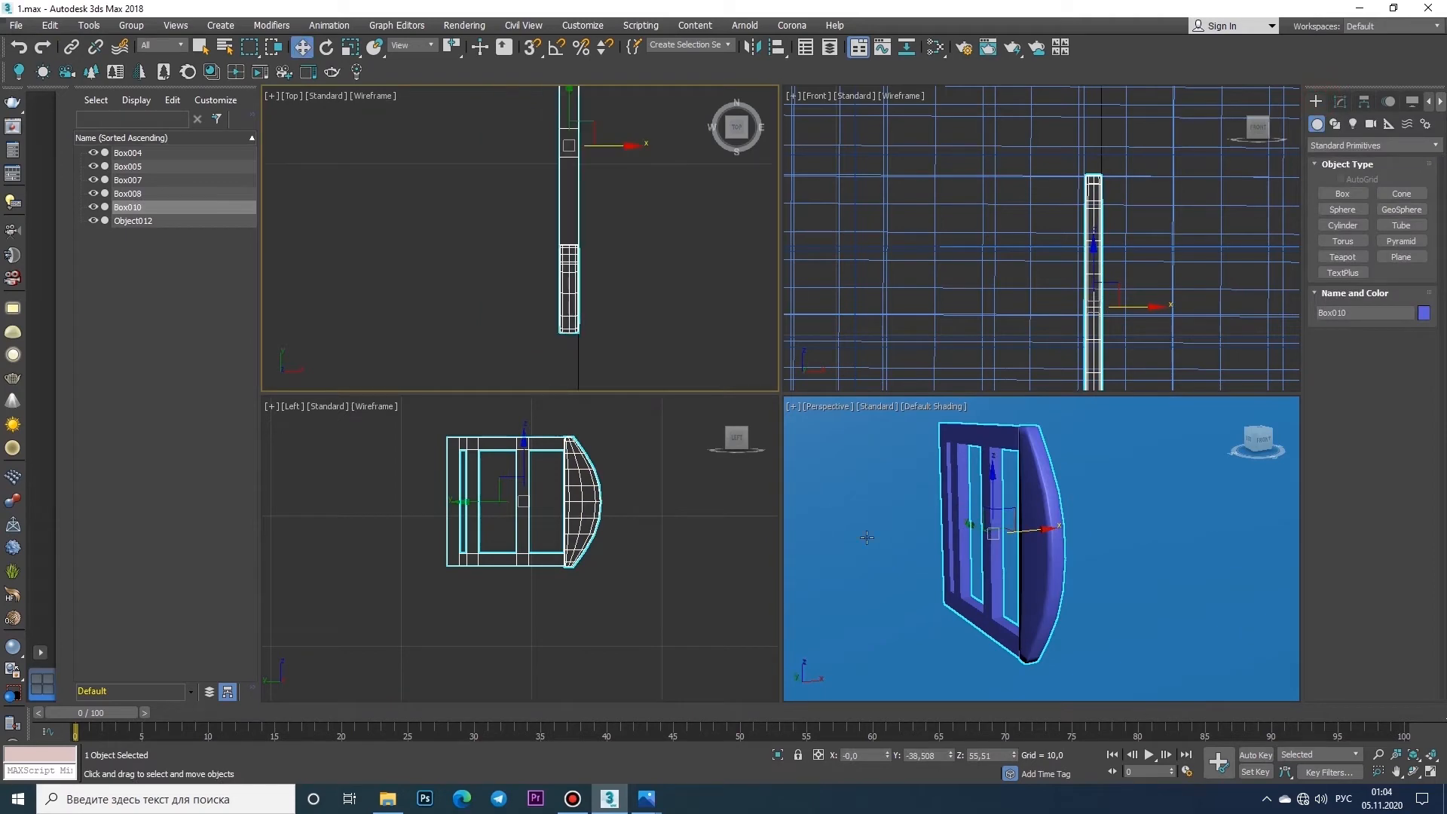
click(1342, 194)
scroll(1081, 238, down, 6)
scroll(711, 351, down, 1)
scroll(638, 486, down, 10)
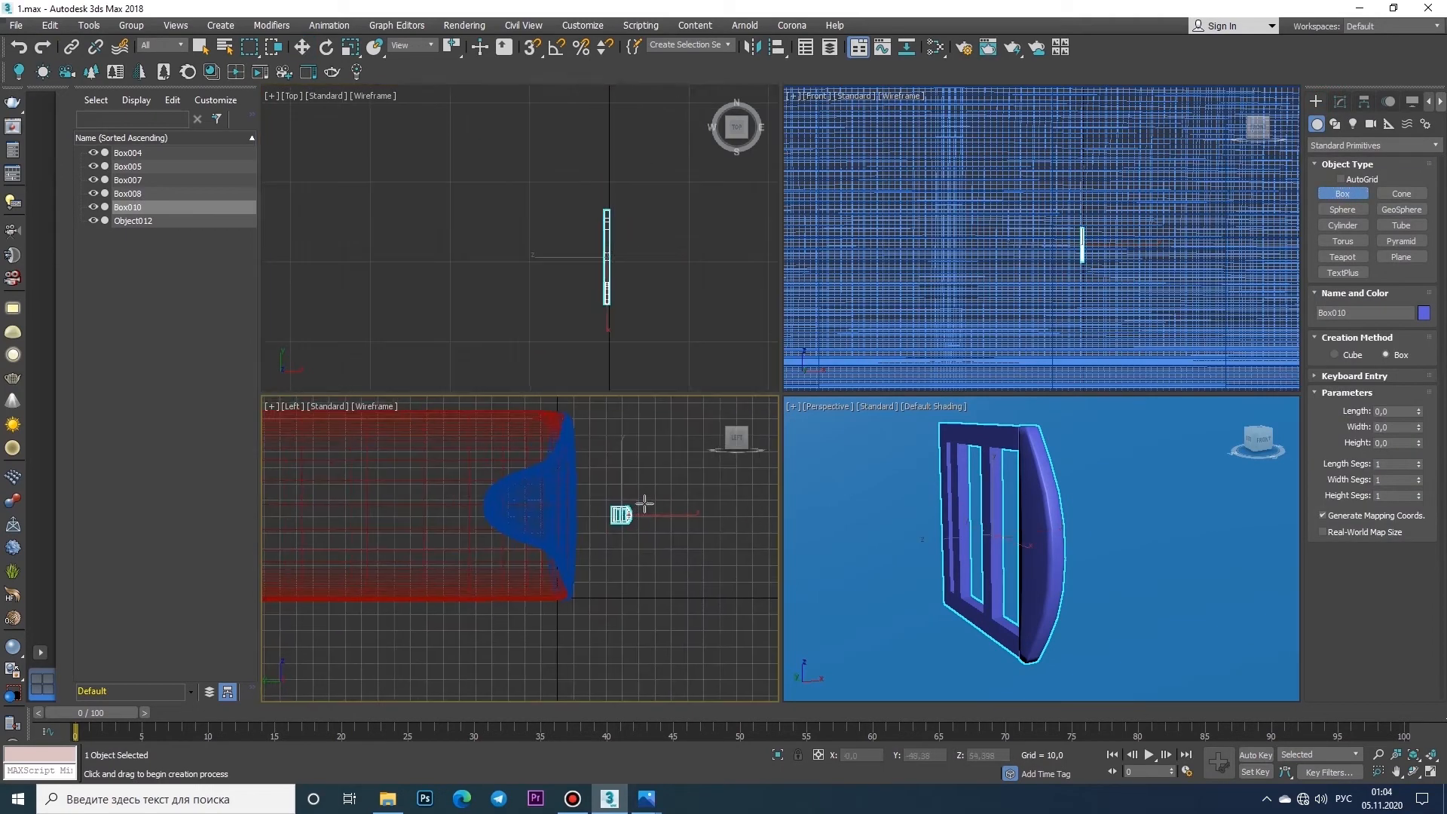
middle_drag(645, 503, 659, 508)
click(1432, 773)
scroll(736, 306, up, 7)
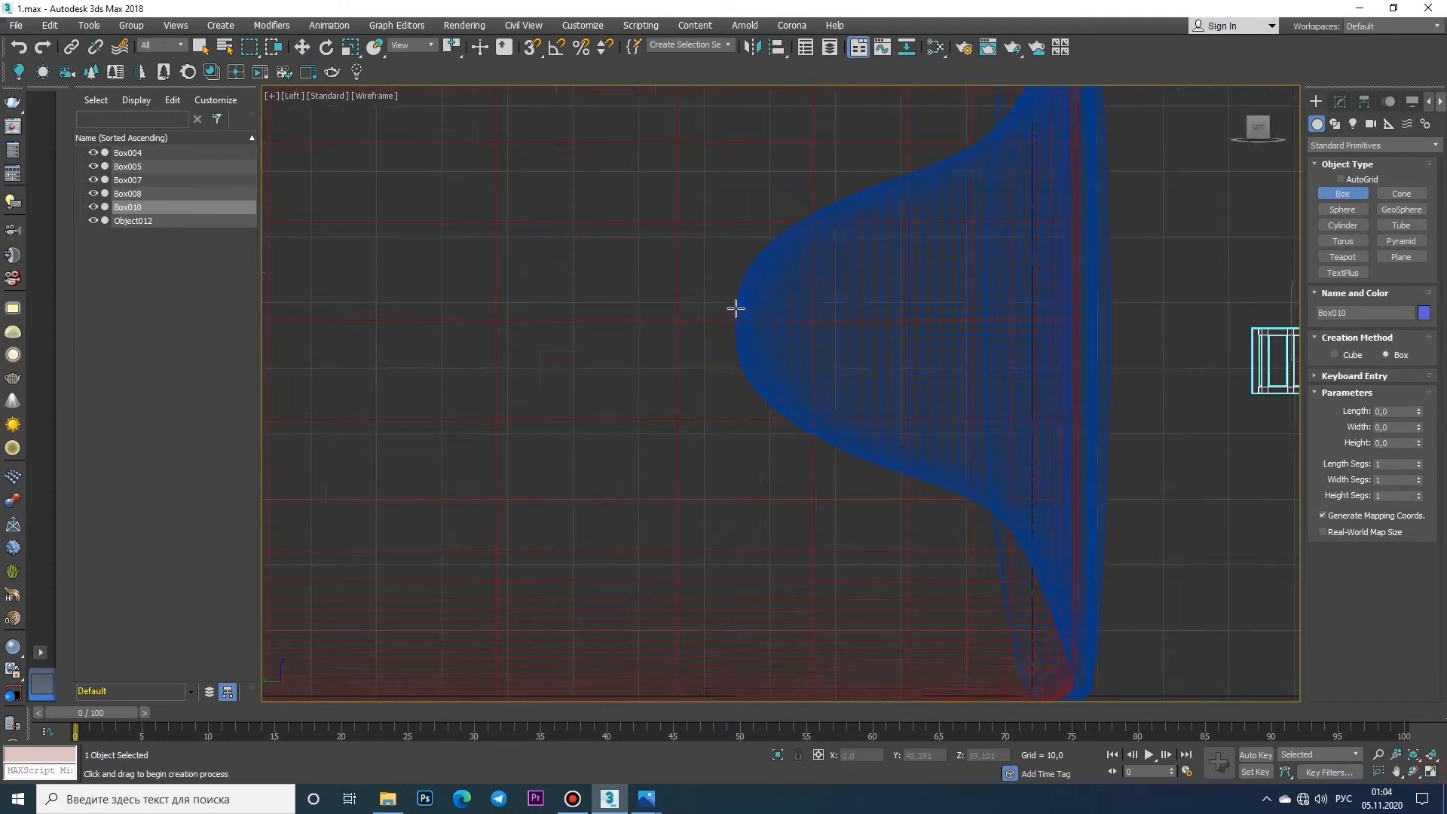
scroll(736, 309, down, 3)
drag(645, 309, 714, 341)
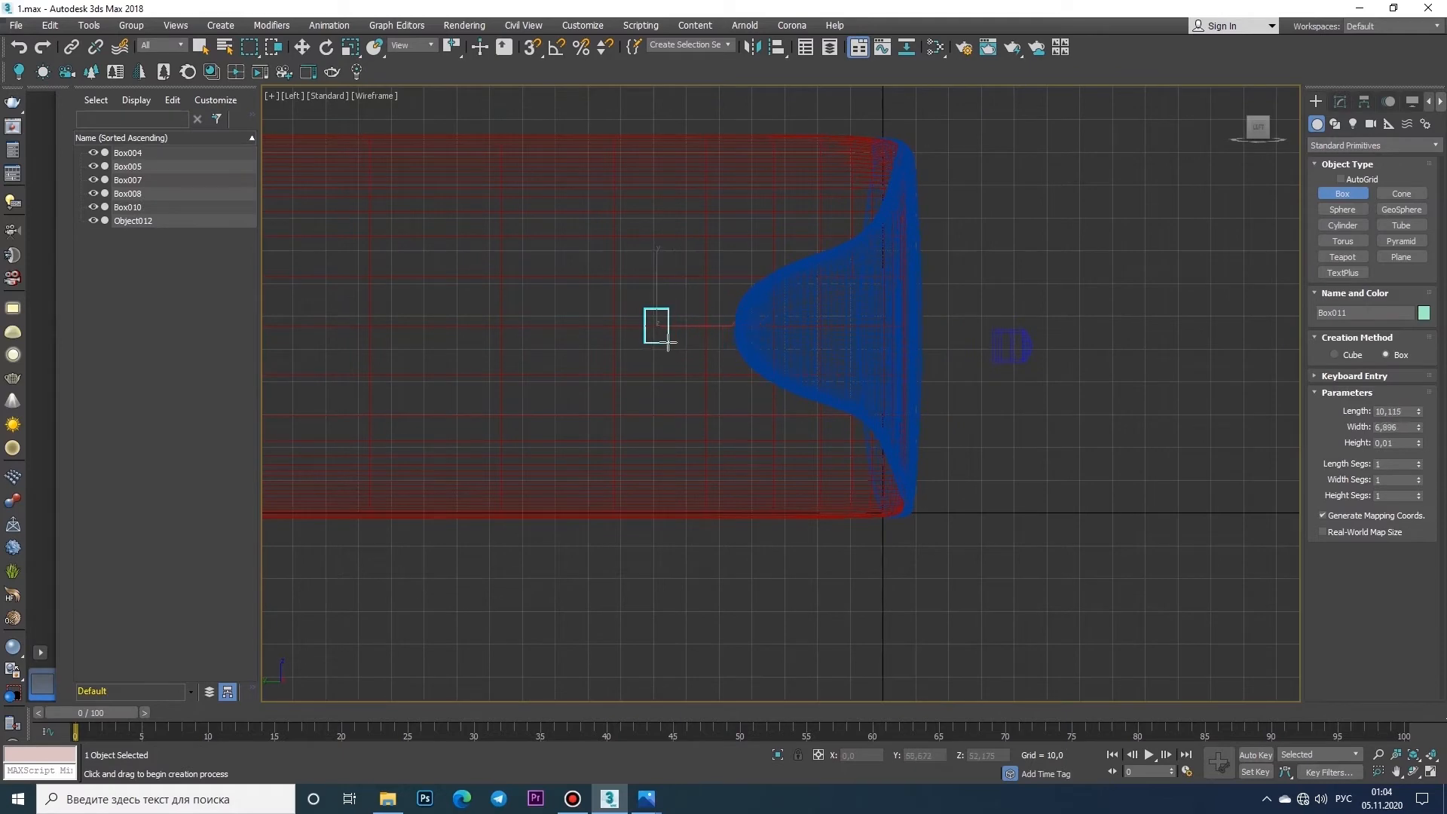
click(1431, 772)
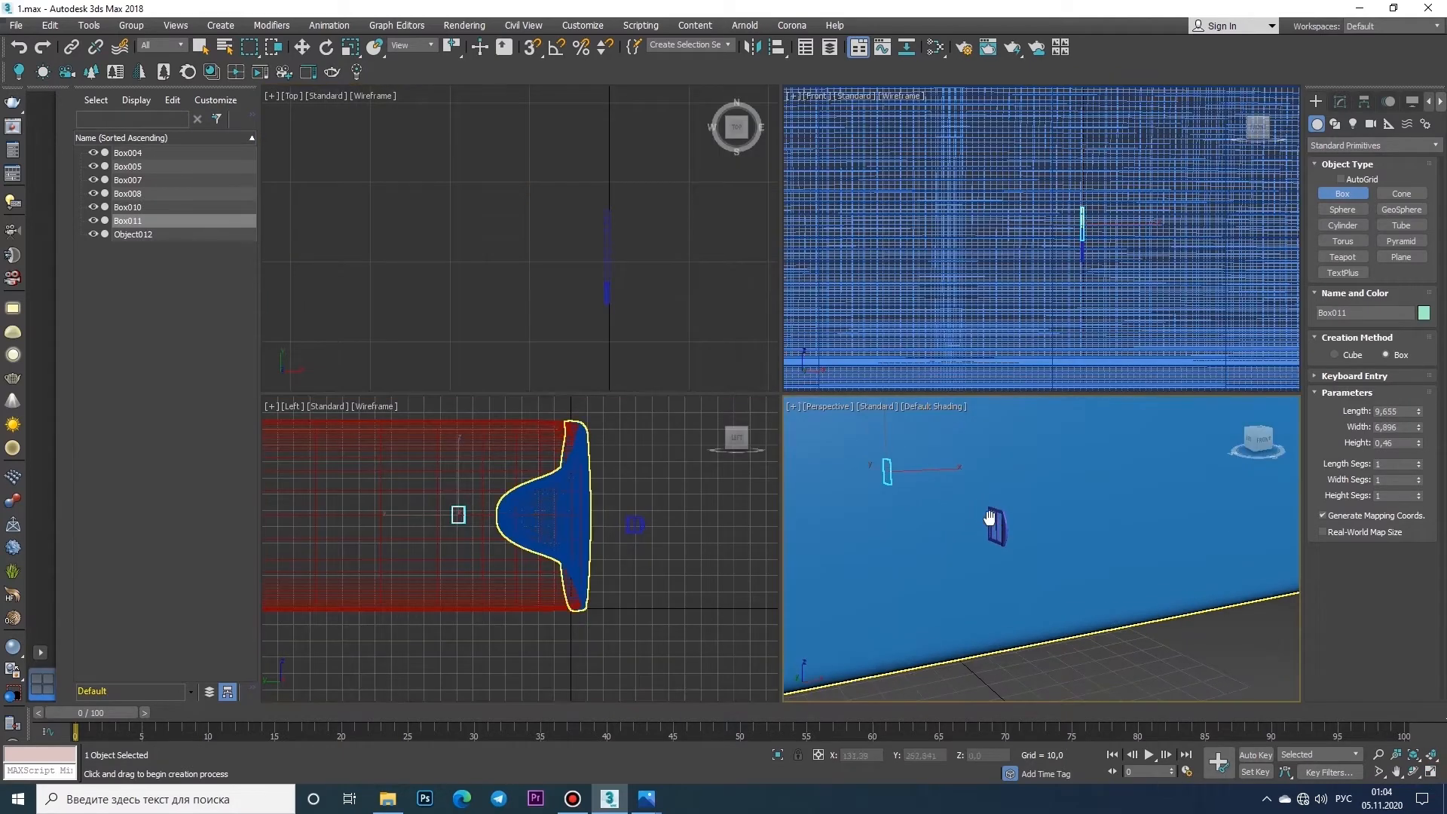
- Move the buckle in the top view to the outer face of the side rail, at the tip of the headboard wrap
scroll(596, 327, down, 5)
key(w)
scroll(664, 332, up, 3)
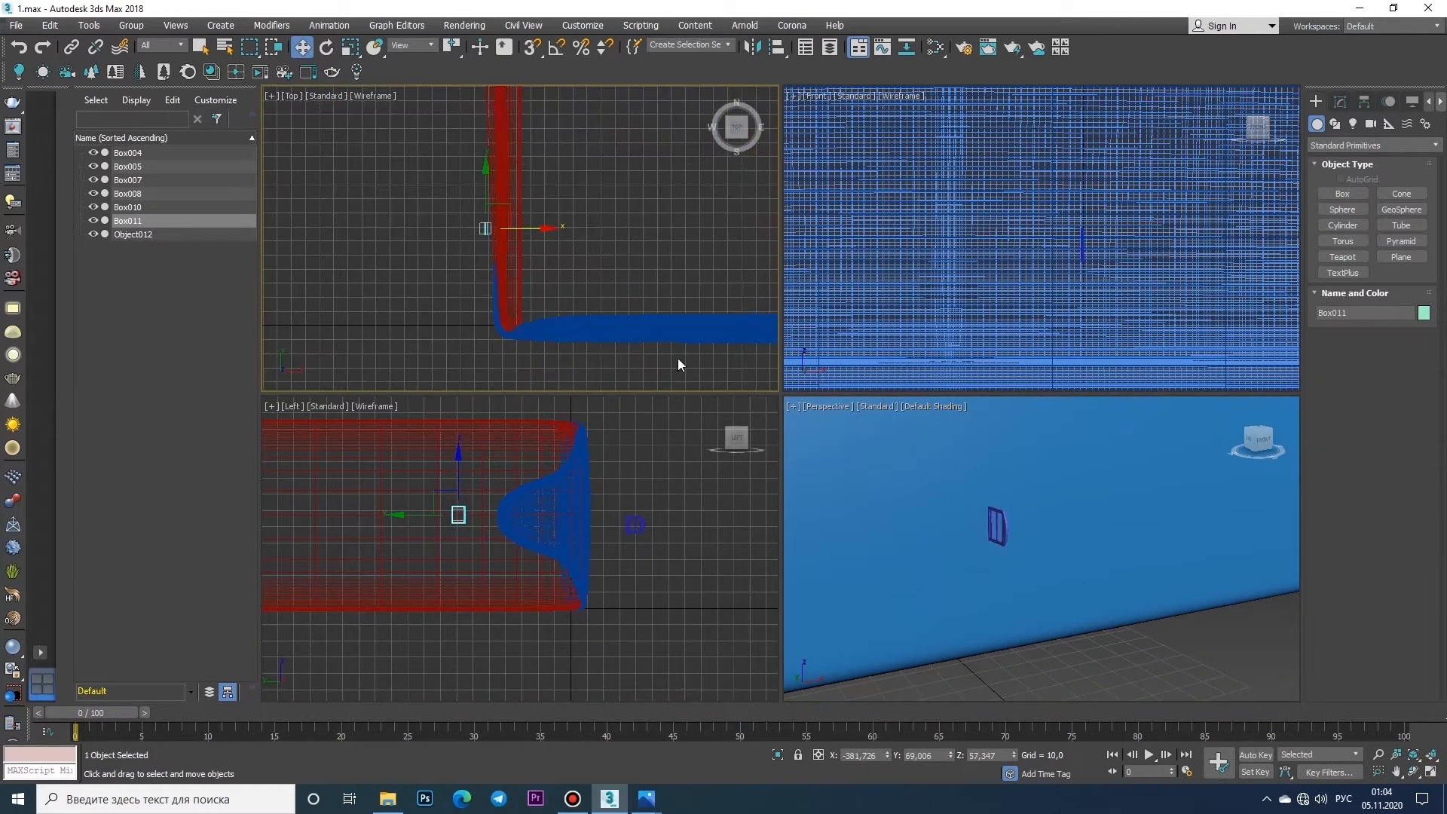
drag(694, 339, 501, 331)
scroll(498, 310, up, 4)
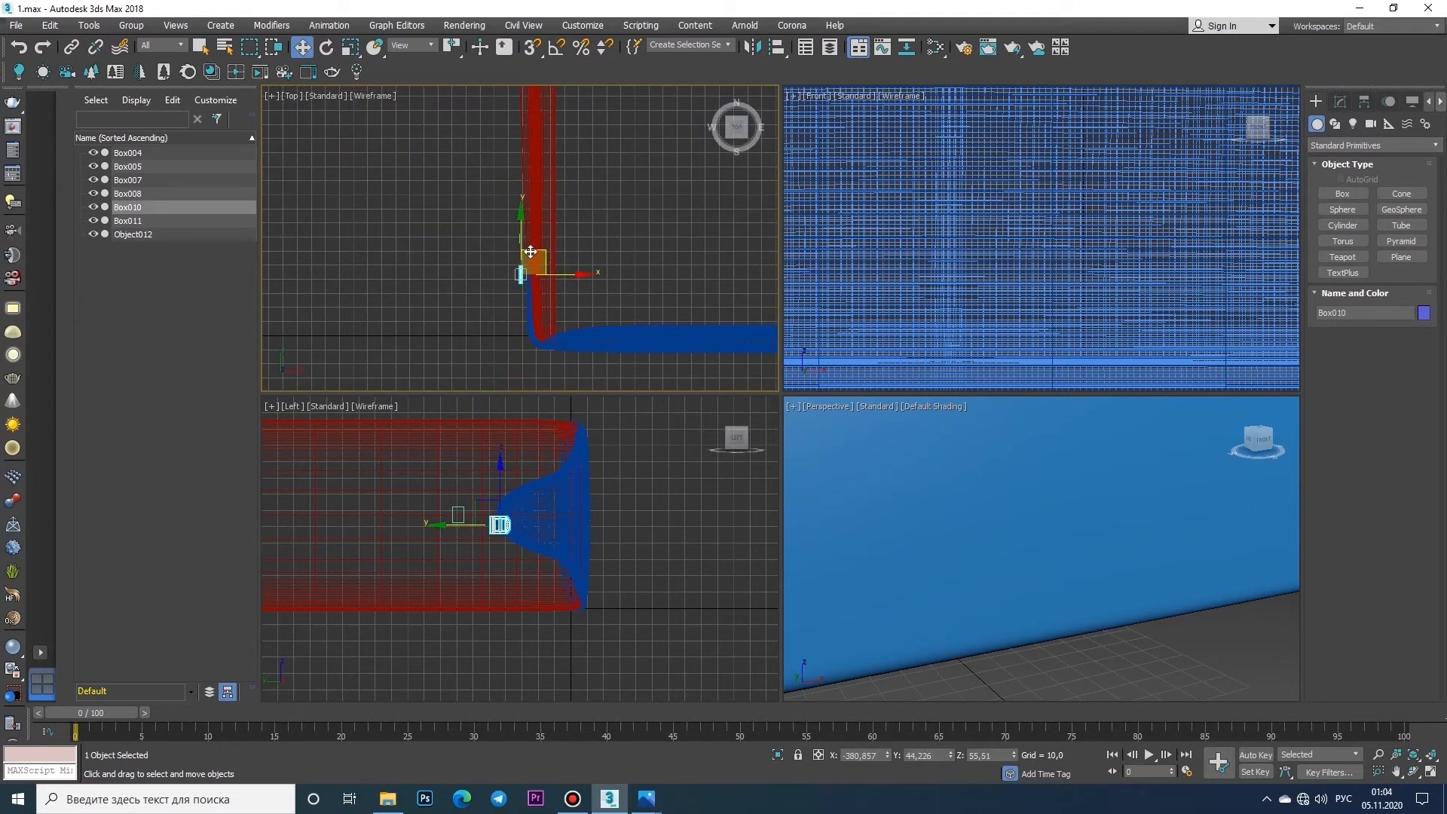
scroll(531, 256, up, 4)
- Move the thin box in the top view closer to the outer face of the side rail
click(502, 172)
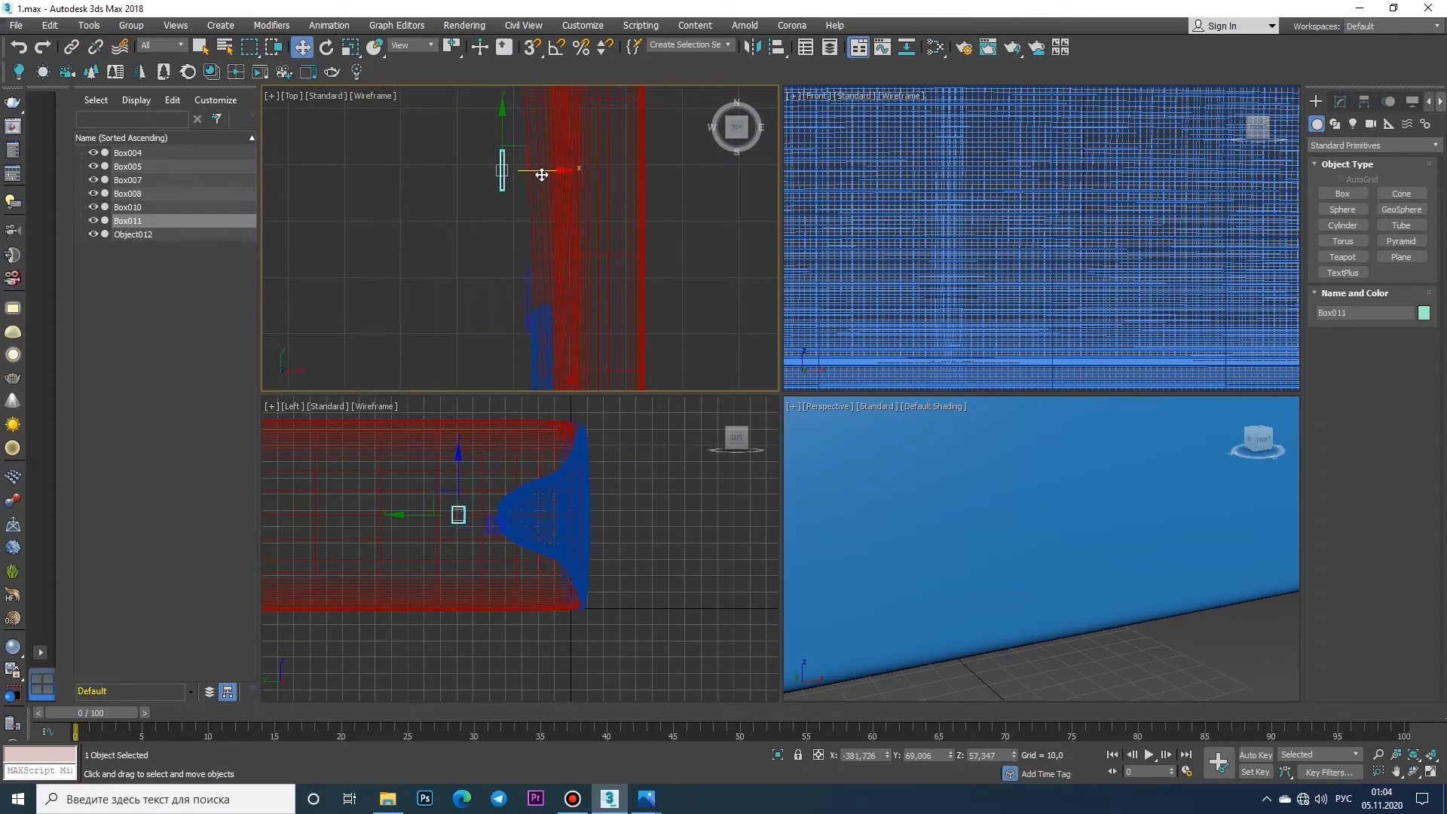
drag(540, 171, 566, 172)
scroll(969, 527, down, 6)
scroll(806, 565, up, 7)
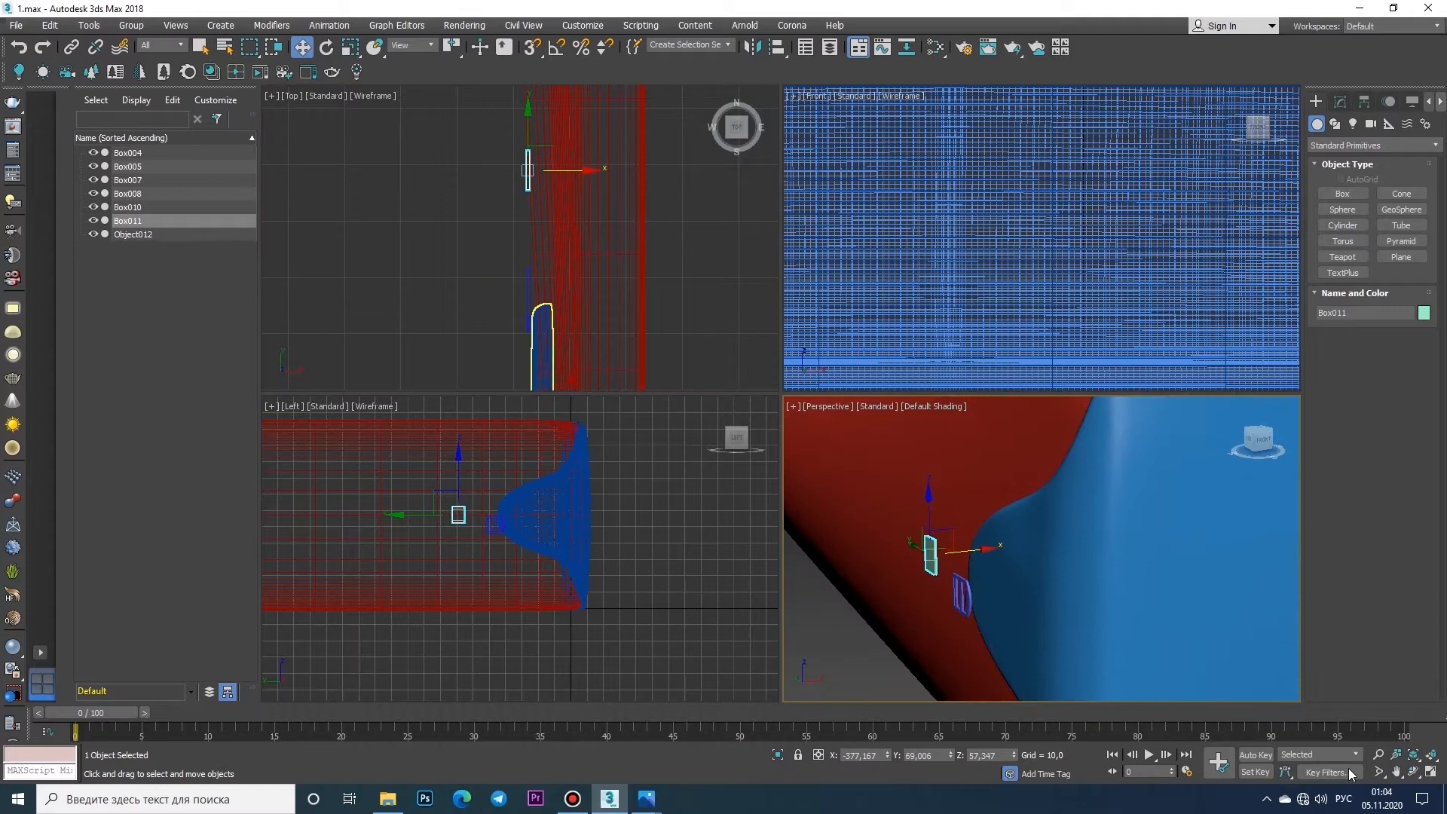
- Raise the buckle to the middle of the headboard's side tip in the left view and align the thin box with it
click(1430, 771)
click(1435, 772)
middle_click(509, 523)
click(1429, 771)
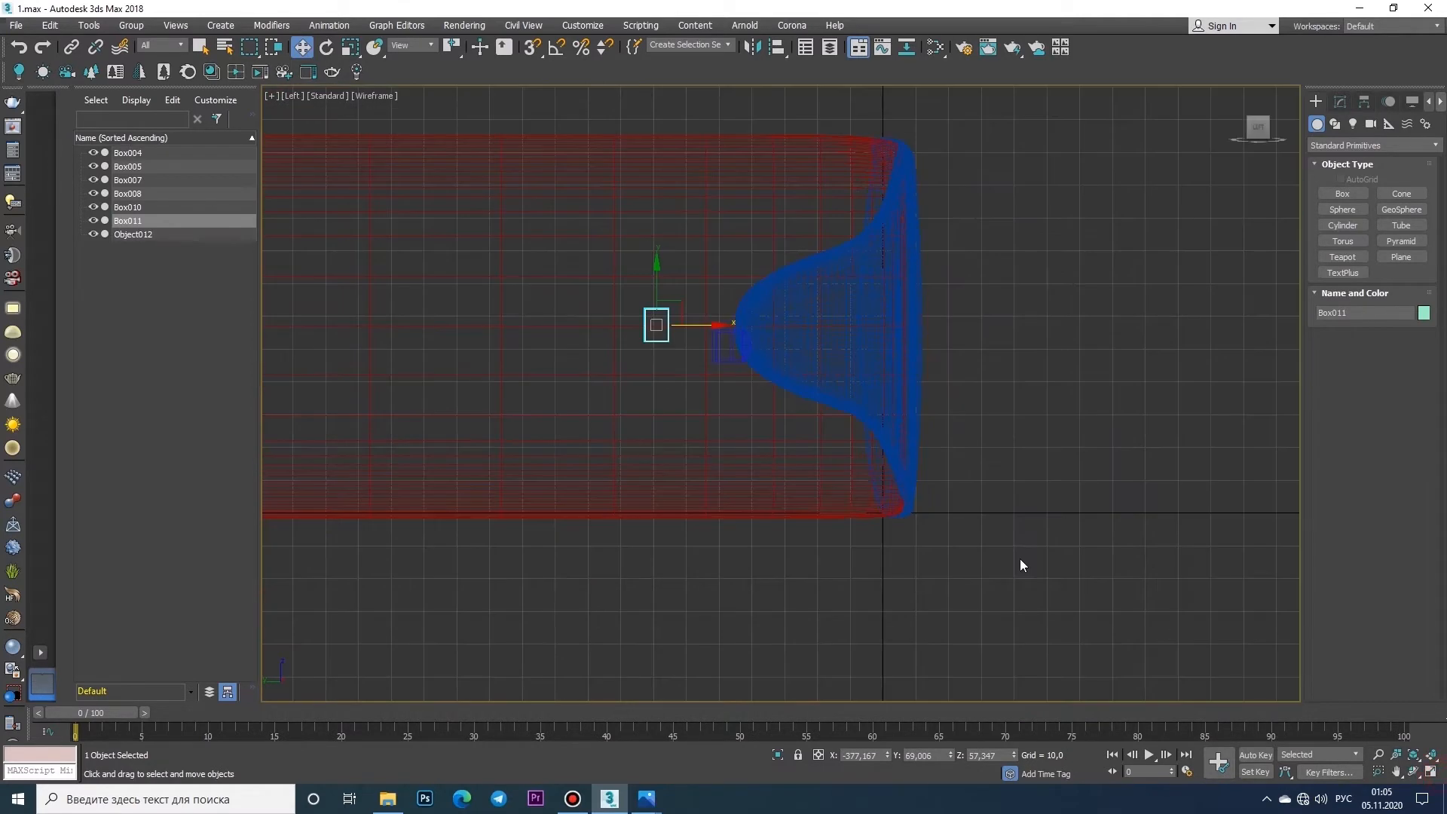
scroll(733, 423, up, 6)
click(783, 388)
drag(788, 356, 786, 319)
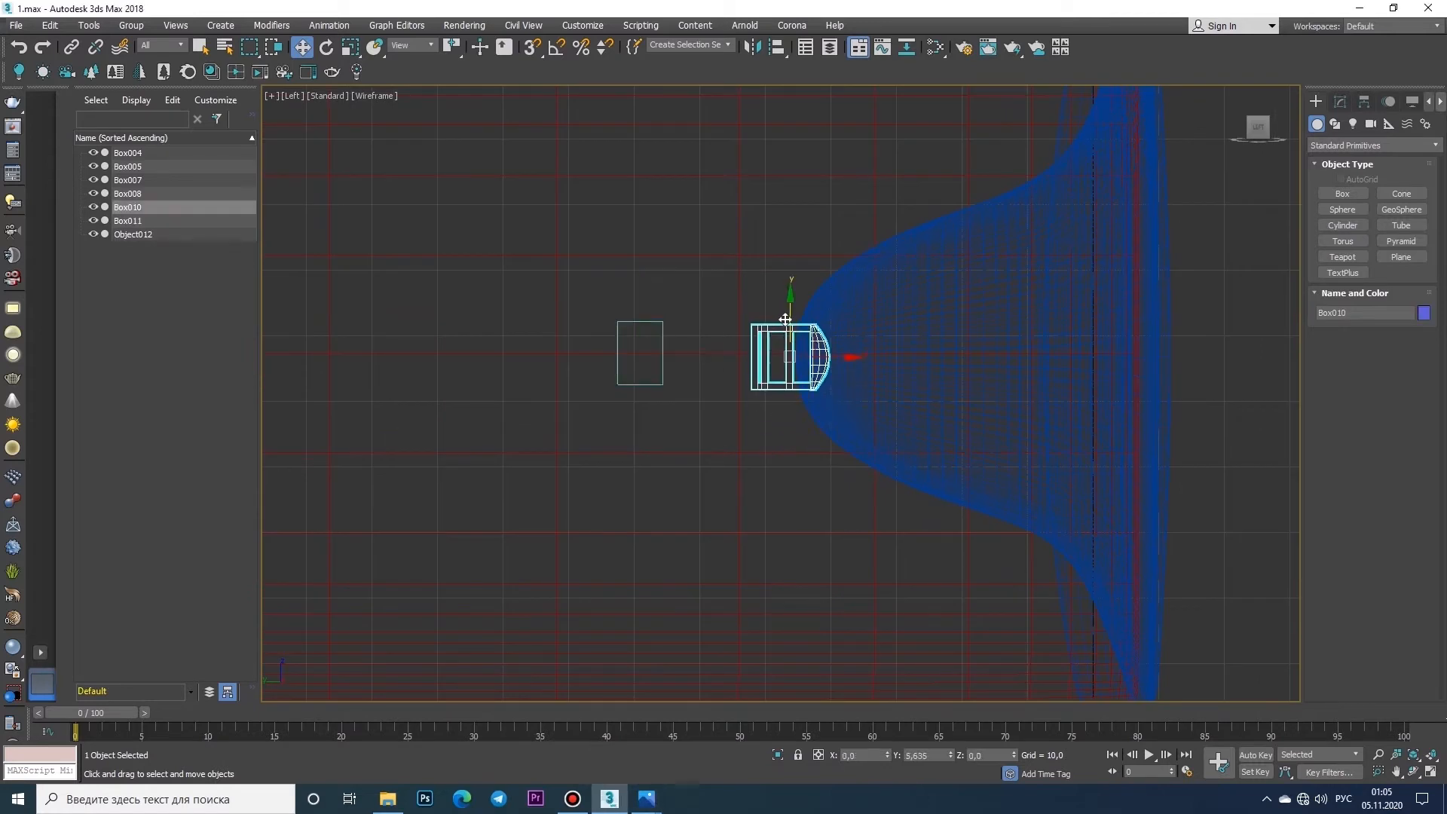
click(666, 327)
click(663, 326)
drag(656, 337, 649, 344)
- Convert the thin box to an editable poly and move its vertices to make it shorter than the buckle opening
scroll(649, 345, up, 4)
right_click(623, 327)
click(805, 495)
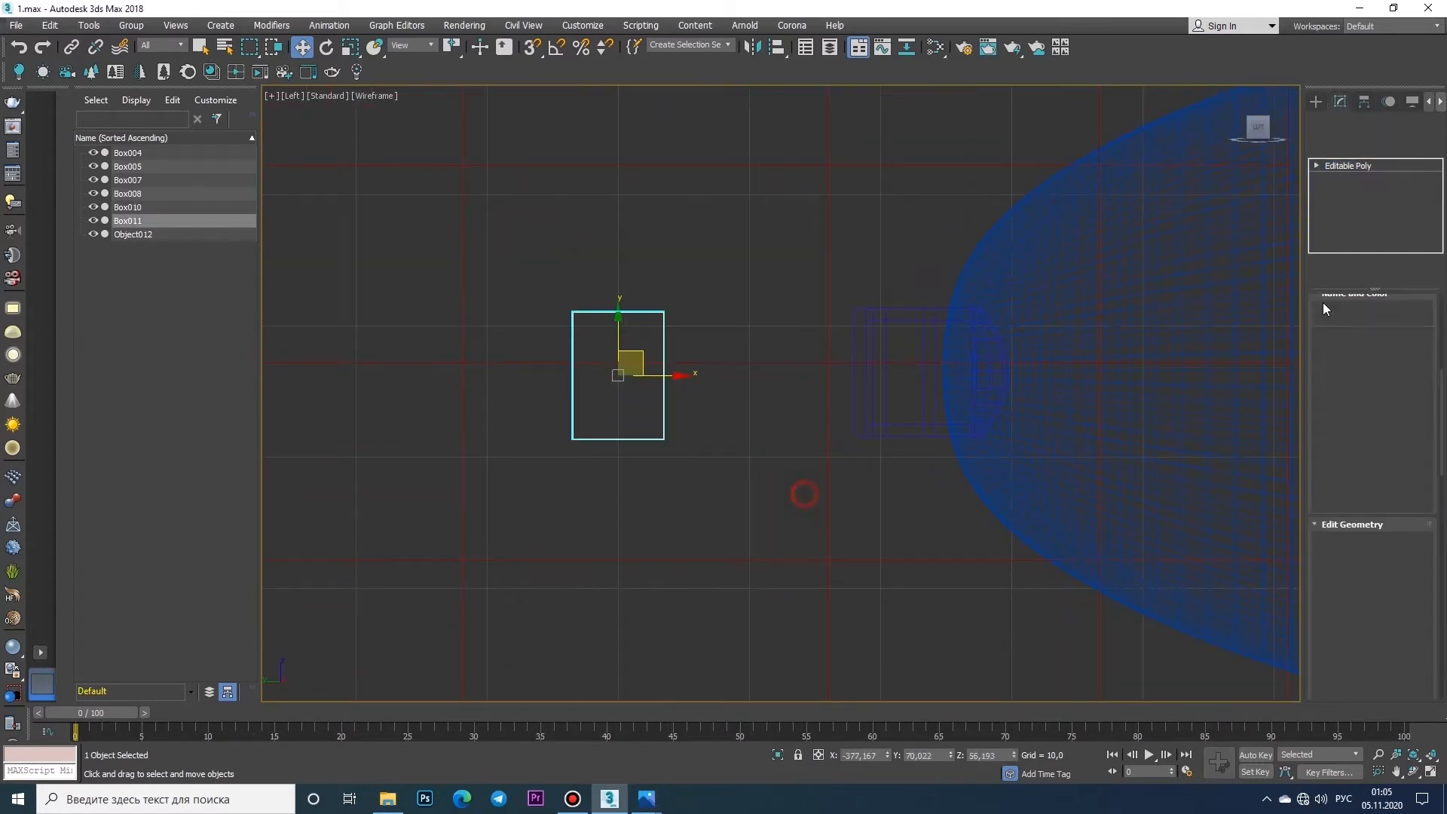
key(1)
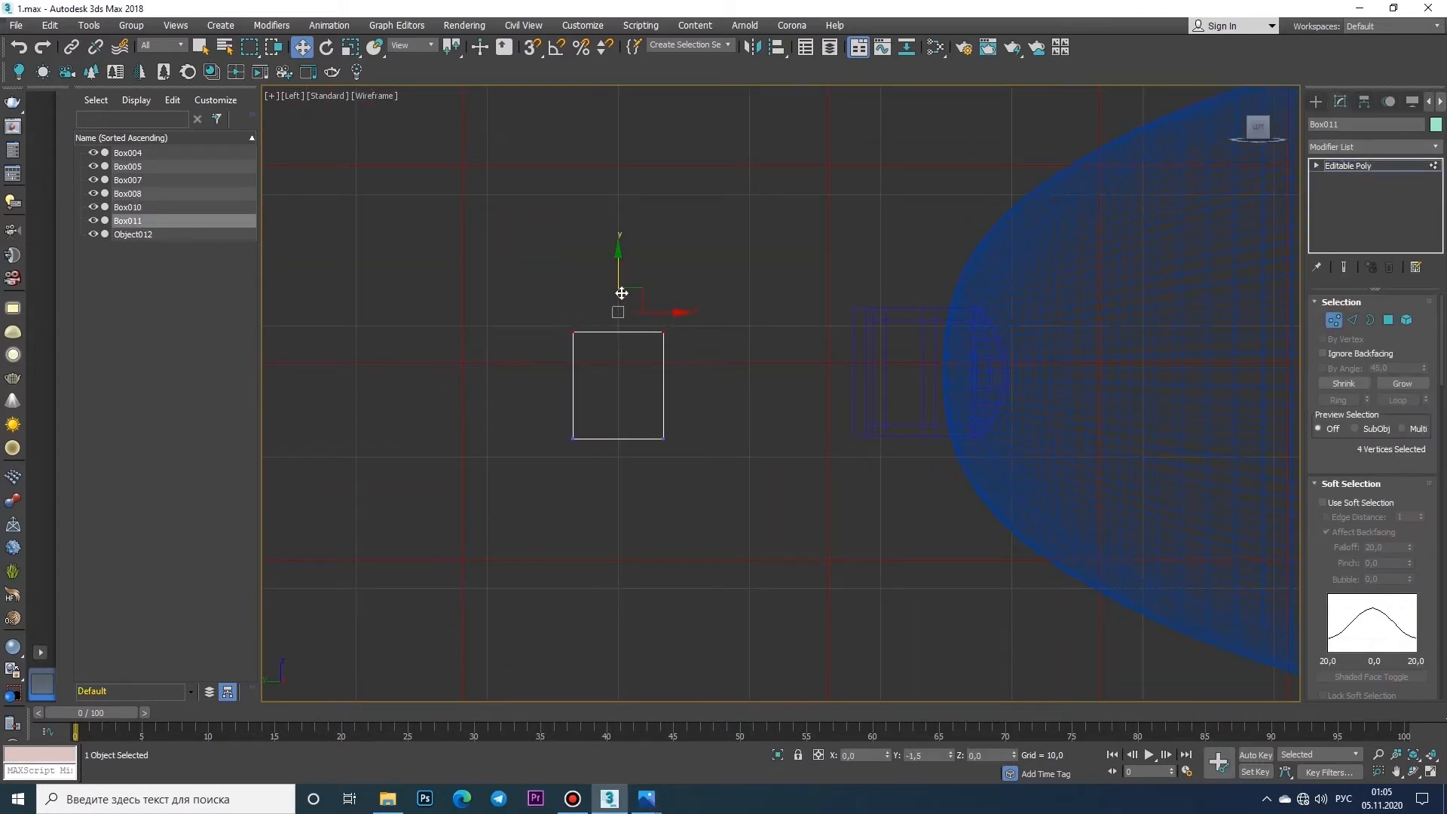
click(1313, 102)
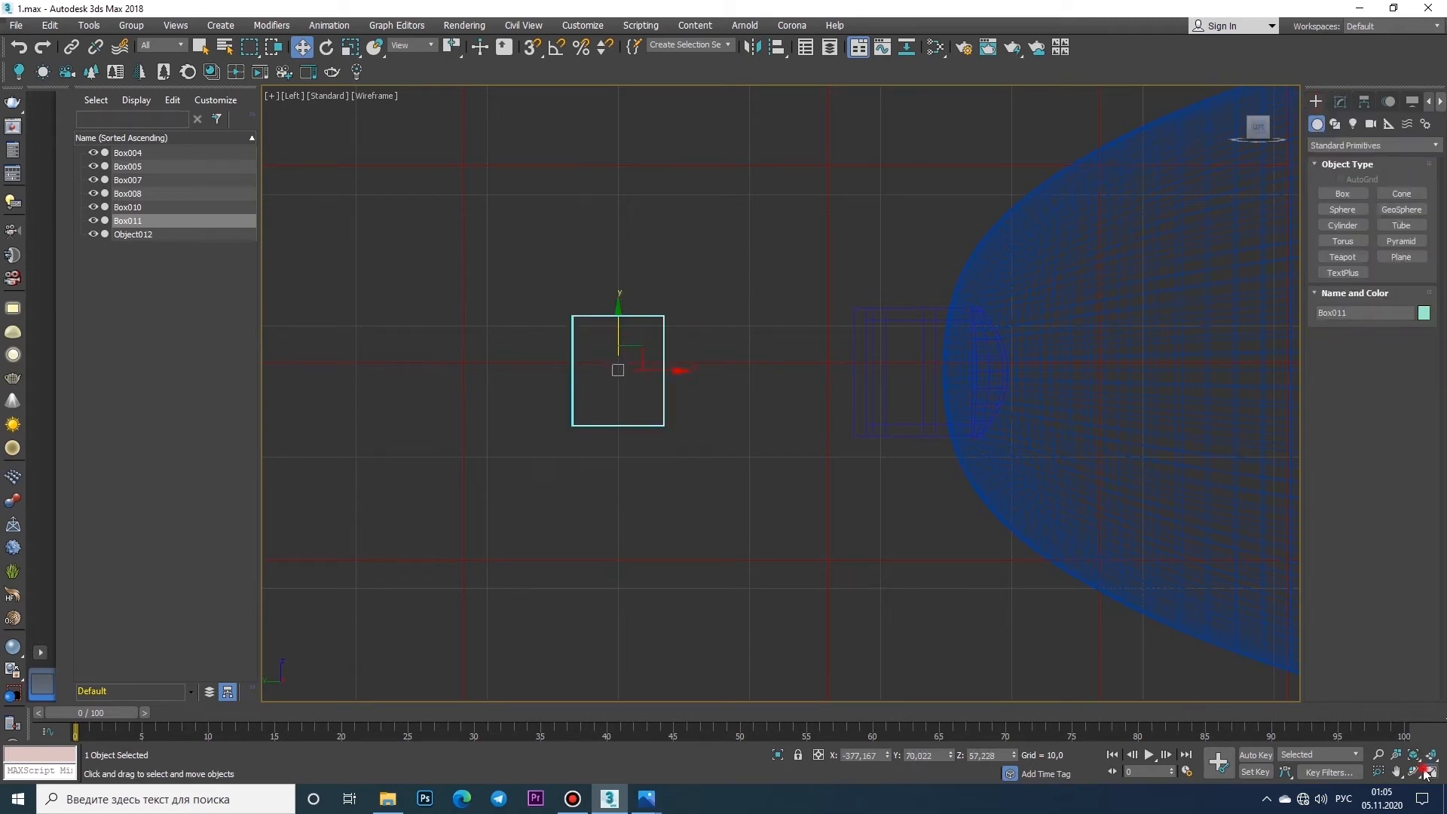
- Convert the thin box to an editable poly, select its end polygon facing the buckle, and extrude it by 10
click(1427, 771)
right_click(888, 534)
right_click(888, 534)
mouse_move(980, 686)
click(1071, 698)
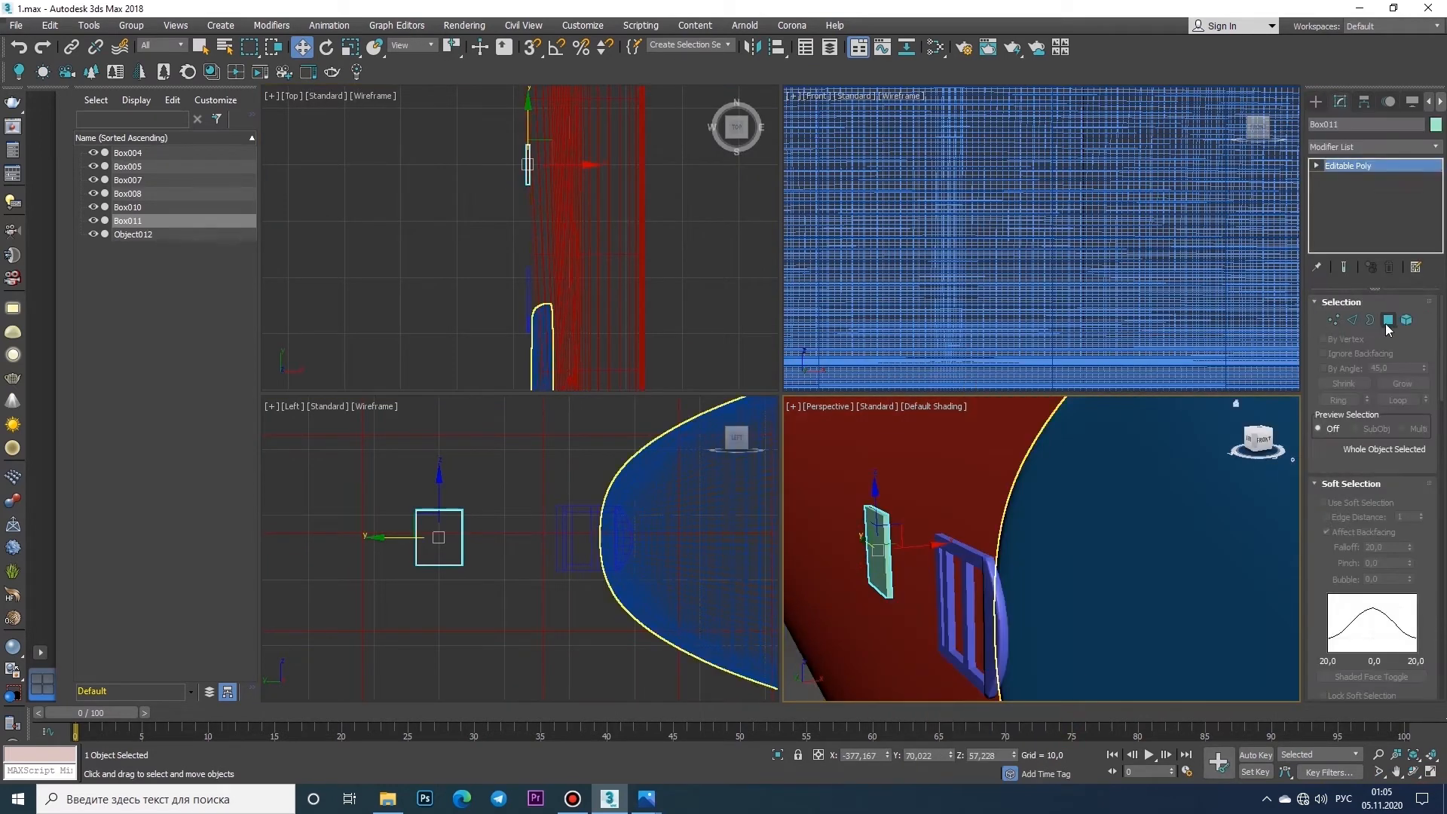
click(1388, 322)
alt+middle_drag(980, 550, 905, 544)
click(889, 542)
right_click(640, 558)
click(1433, 773)
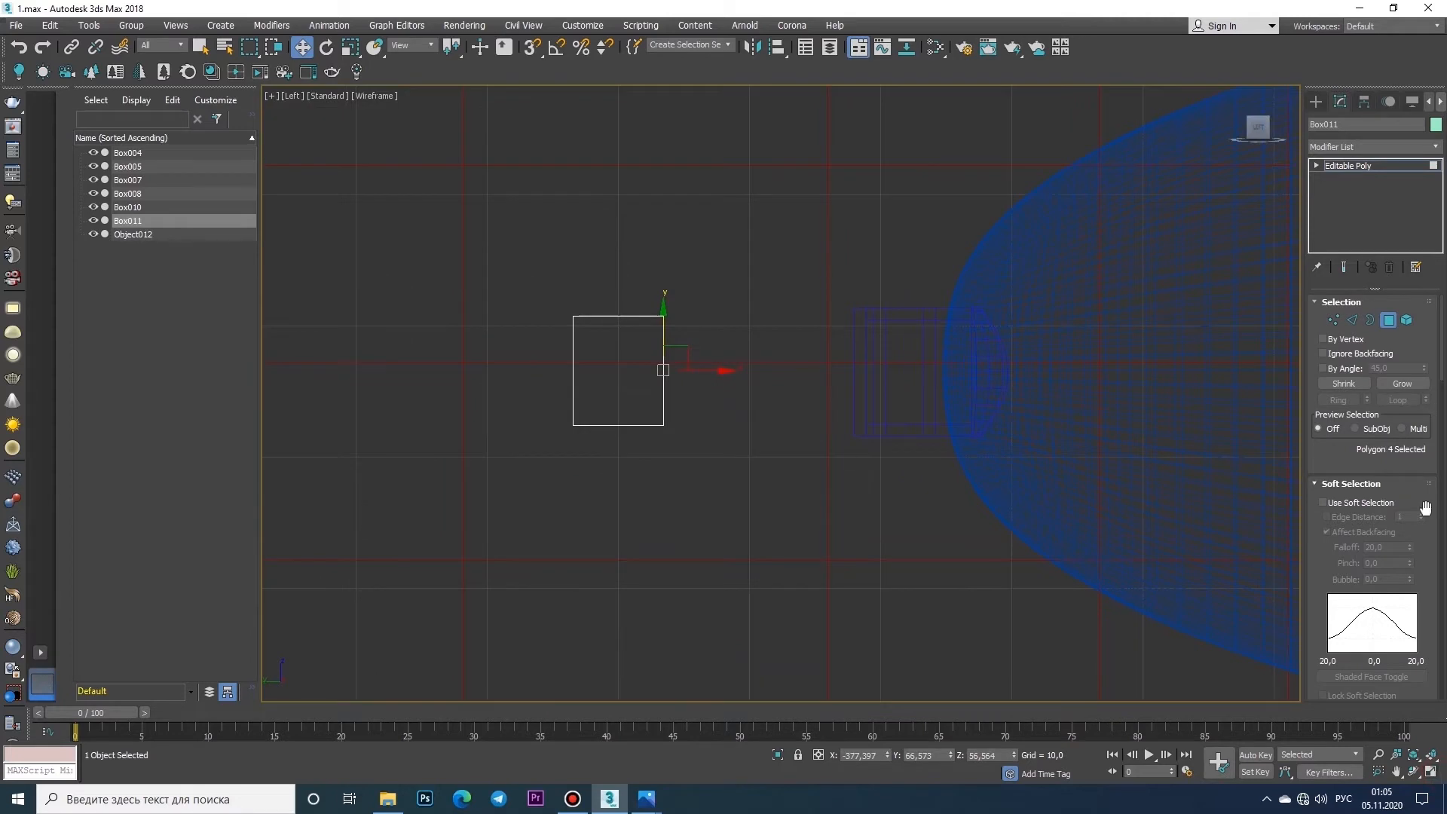
scroll(1426, 508, down, 5)
click(1364, 583)
click(789, 443)
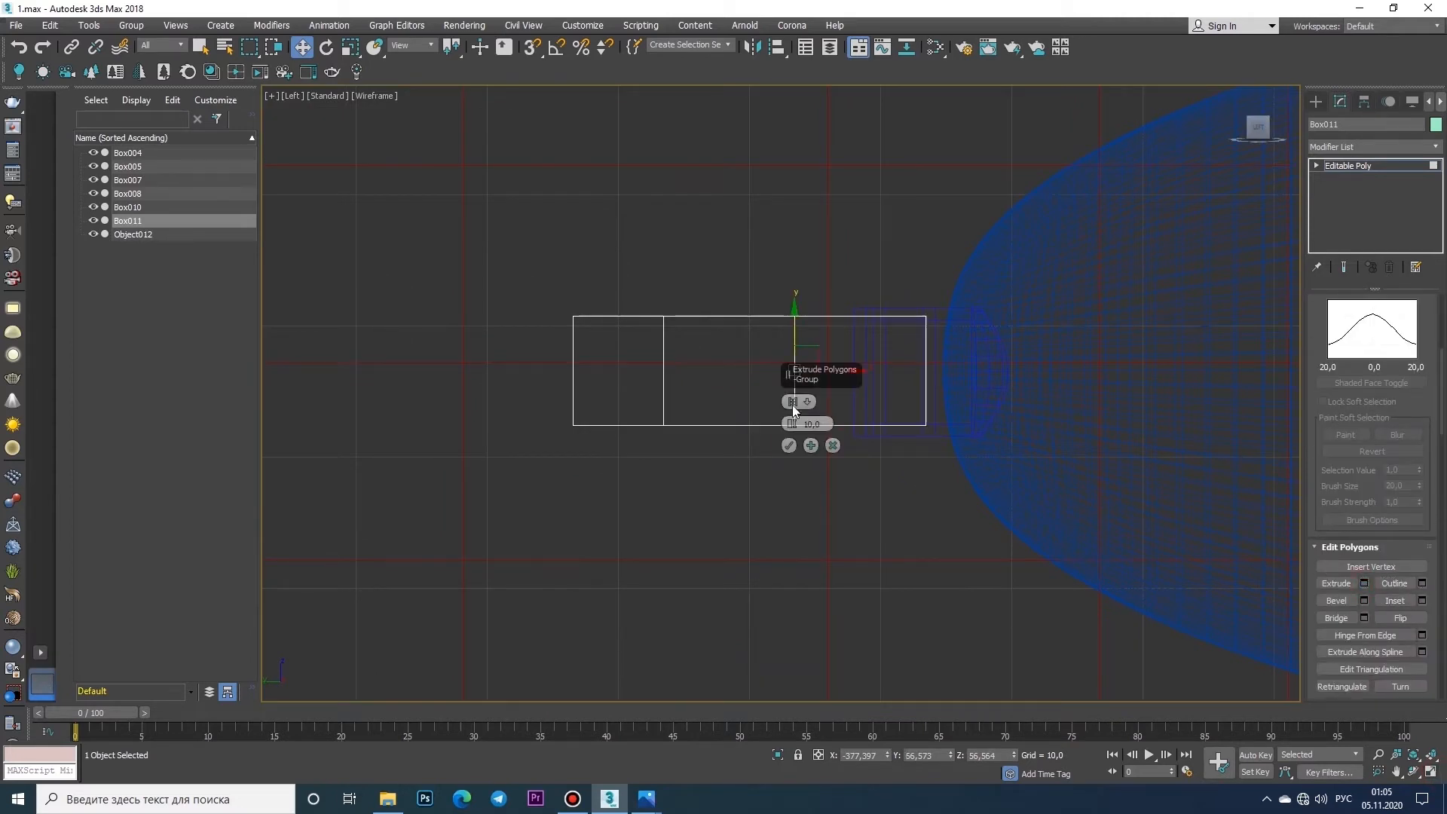
- Extrude the strip's end polygon twice more toward the buckle, each time by 2.357
drag(772, 496, 773, 550)
click(790, 445)
click(1364, 583)
scroll(827, 365, up, 3)
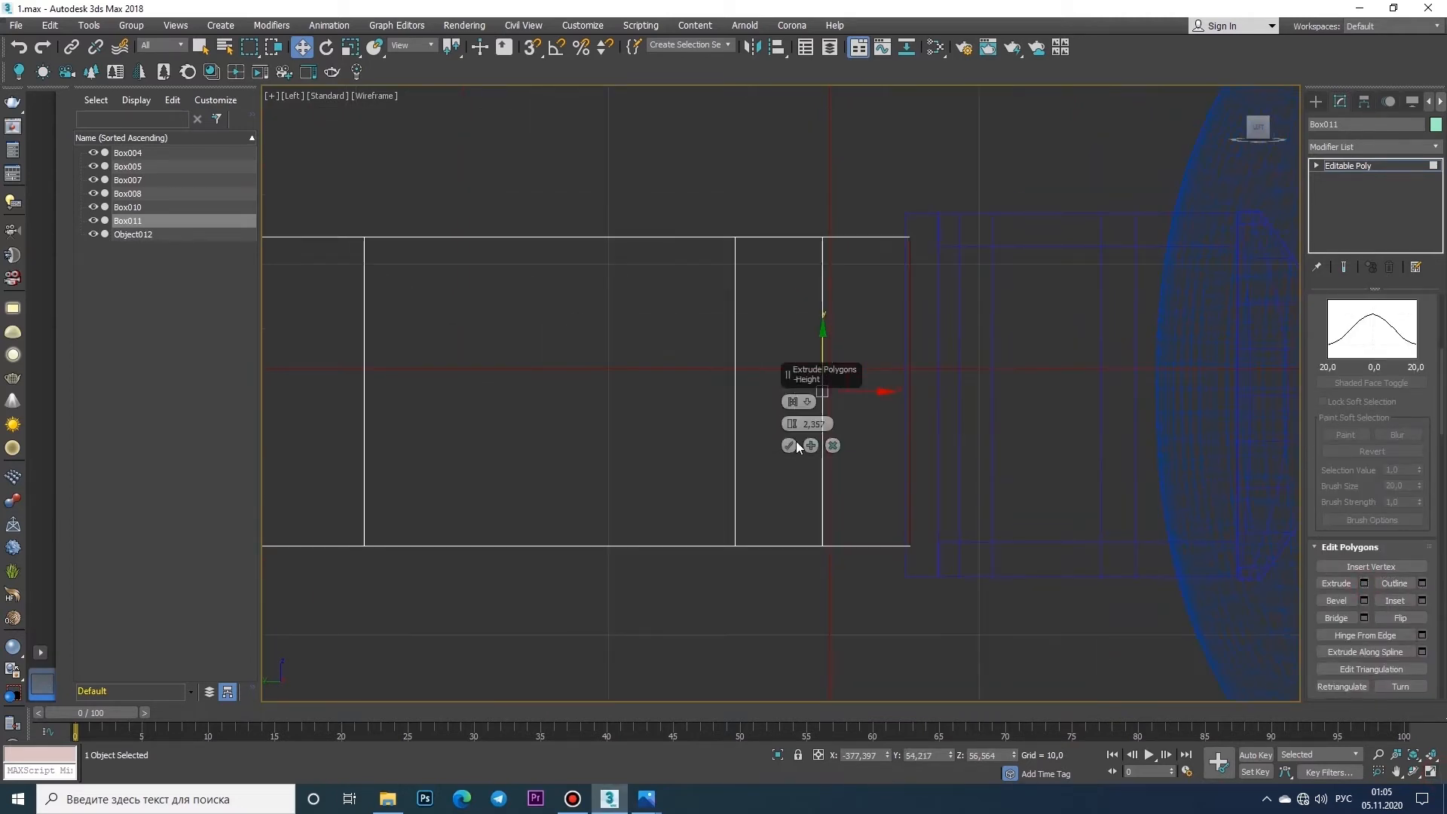
click(1432, 773)
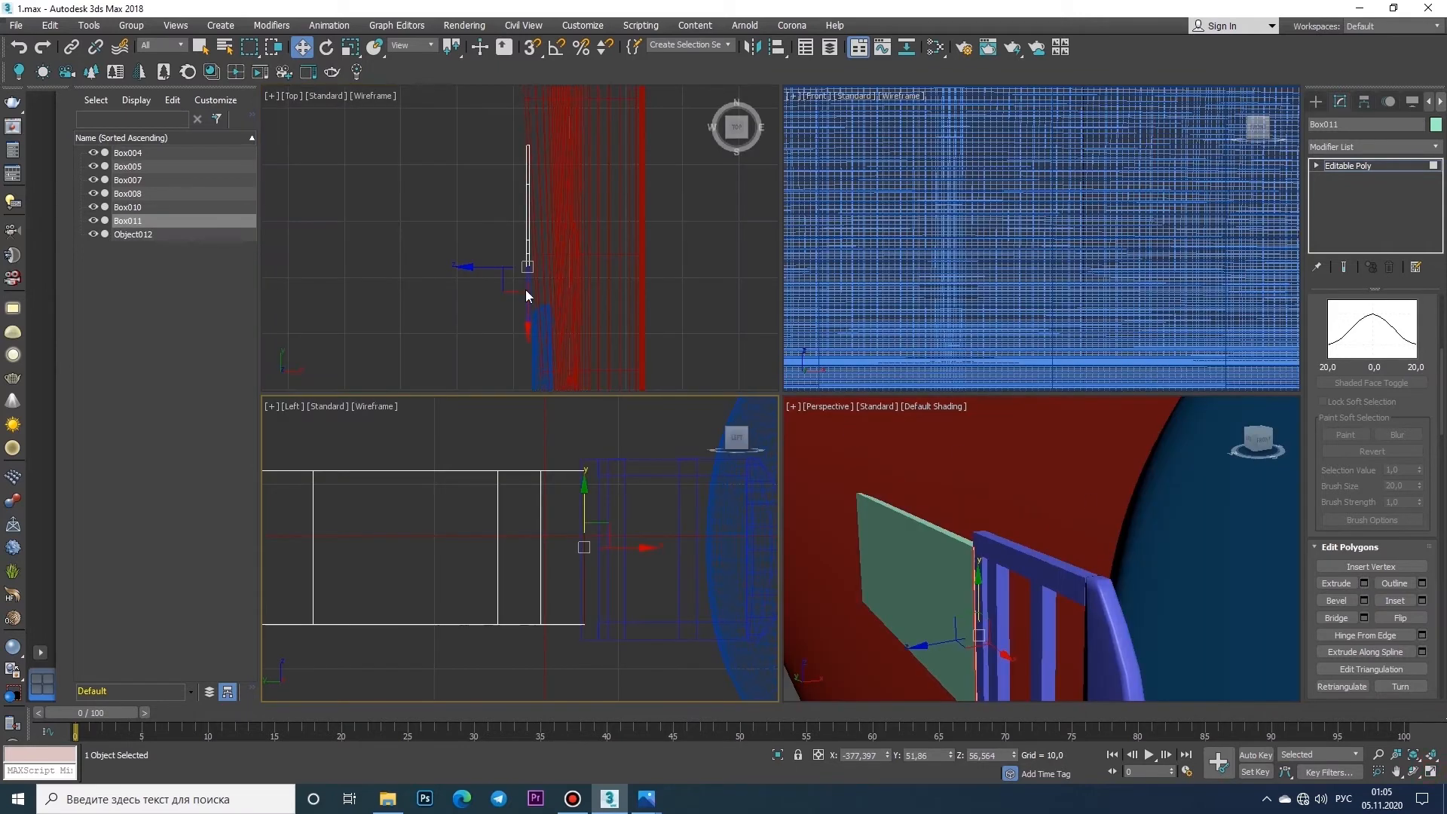
- Shift the strip's end polygon outward in the top view, away from the rail, and extrude it three times by 0.952
scroll(526, 264, up, 5)
right_click(603, 471)
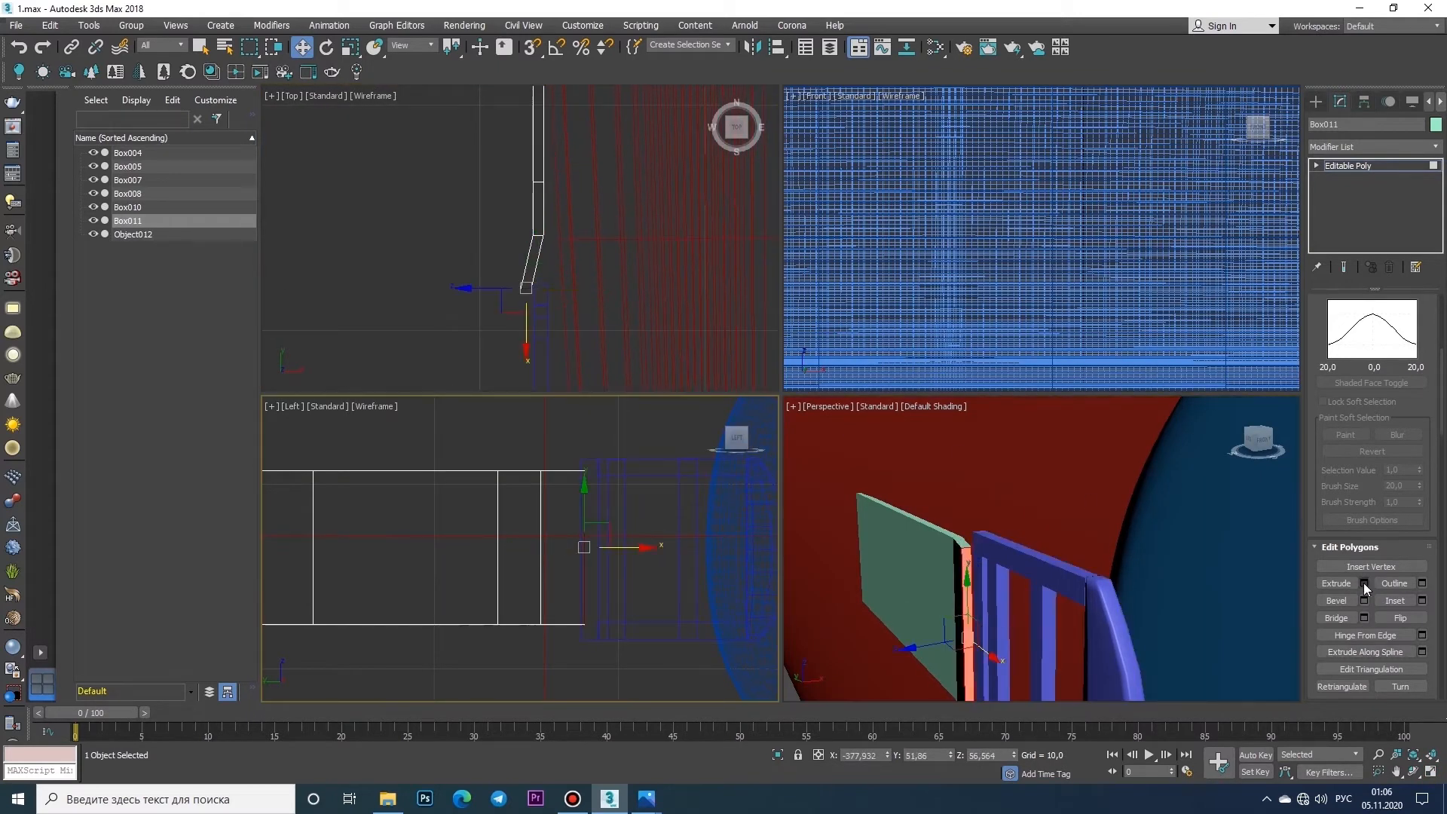
click(1364, 584)
right_click(536, 330)
drag(531, 269, 528, 306)
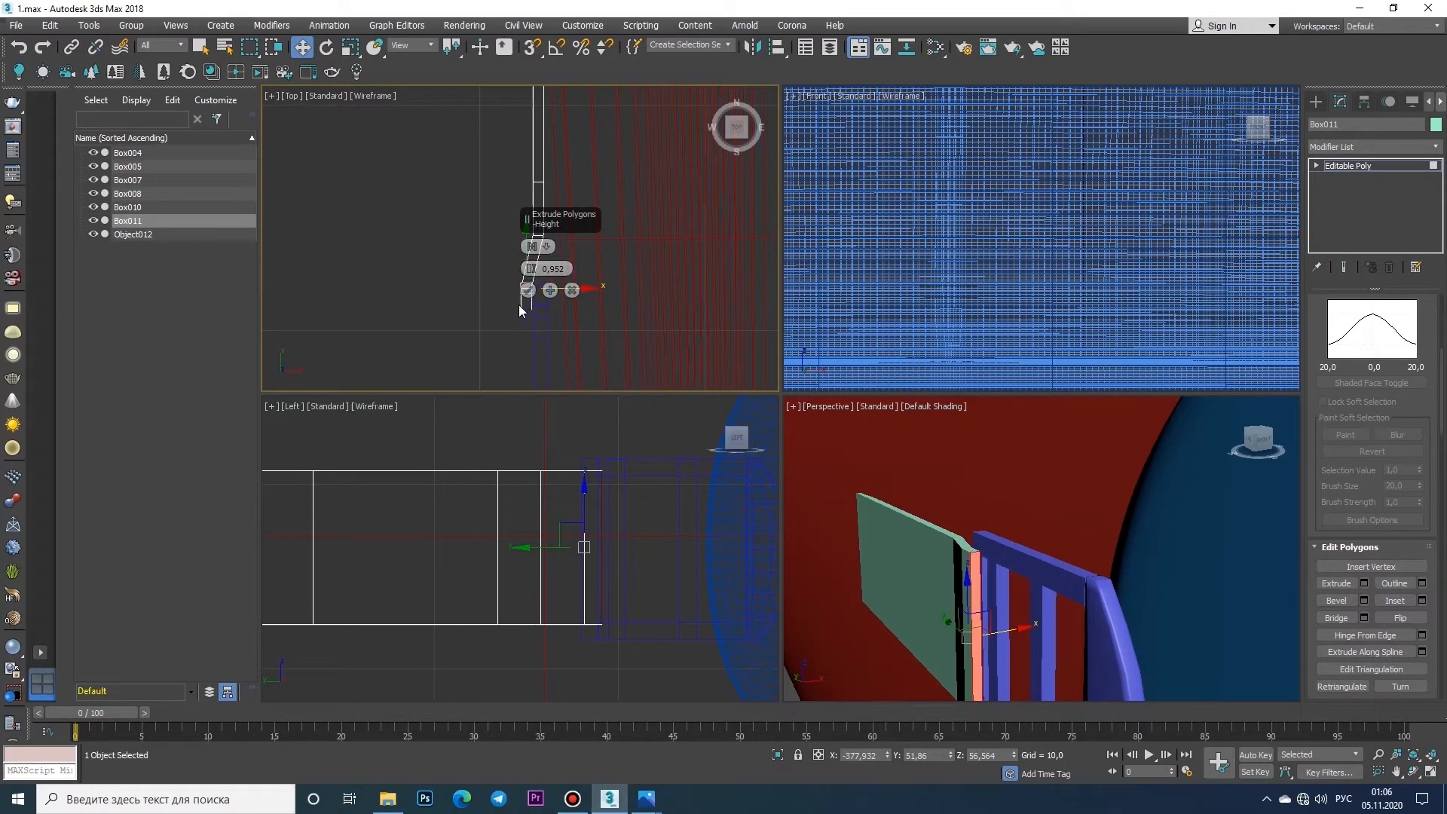
click(529, 290)
right_click(663, 507)
click(1364, 584)
click(528, 600)
click(1365, 584)
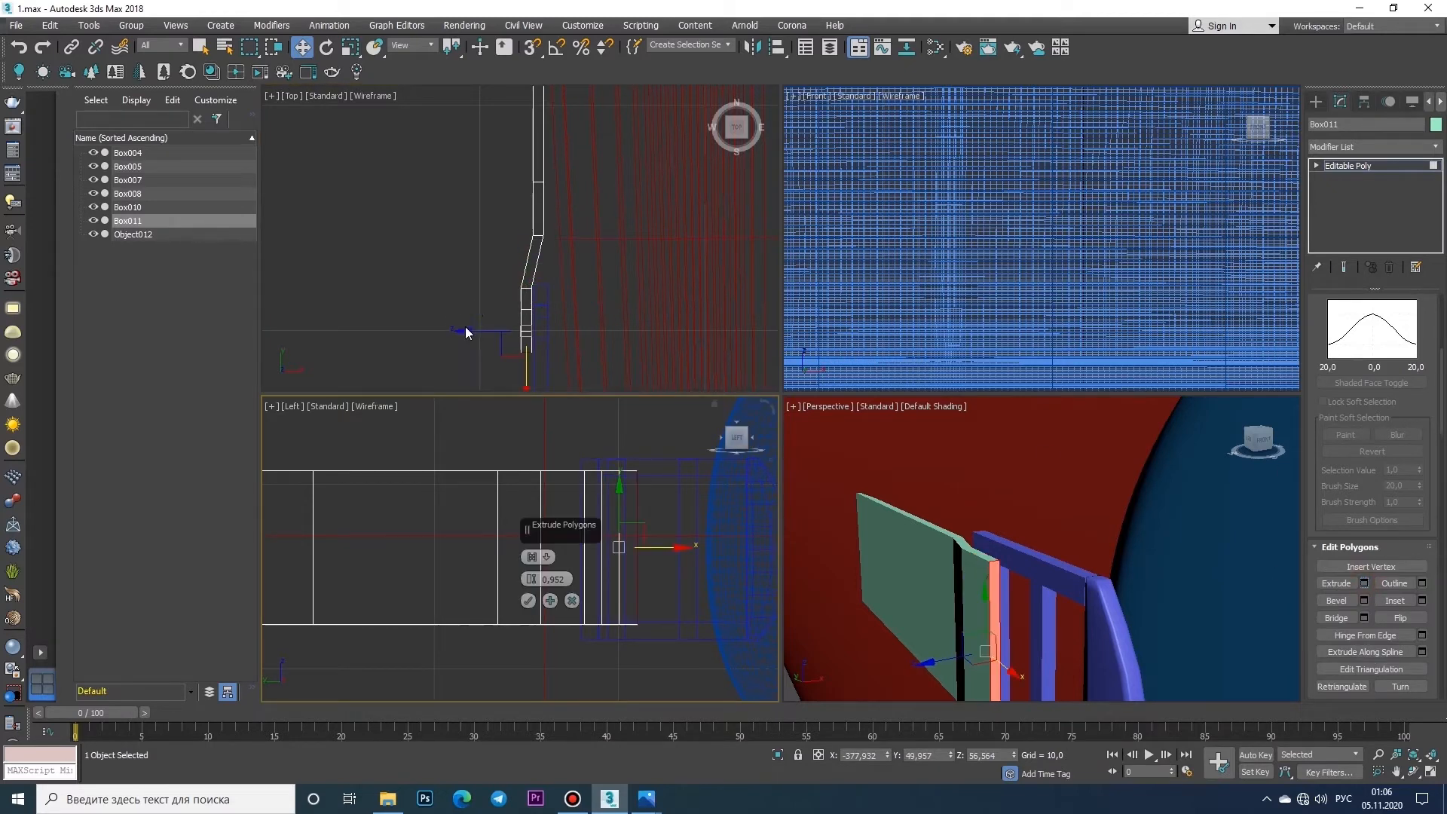
middle_drag(466, 333, 465, 330)
click(528, 290)
click(1430, 776)
- Move and rotate the vertex rows at the strip's end in the top view so it curves around the buckle's bar
scroll(1439, 482, up, 5)
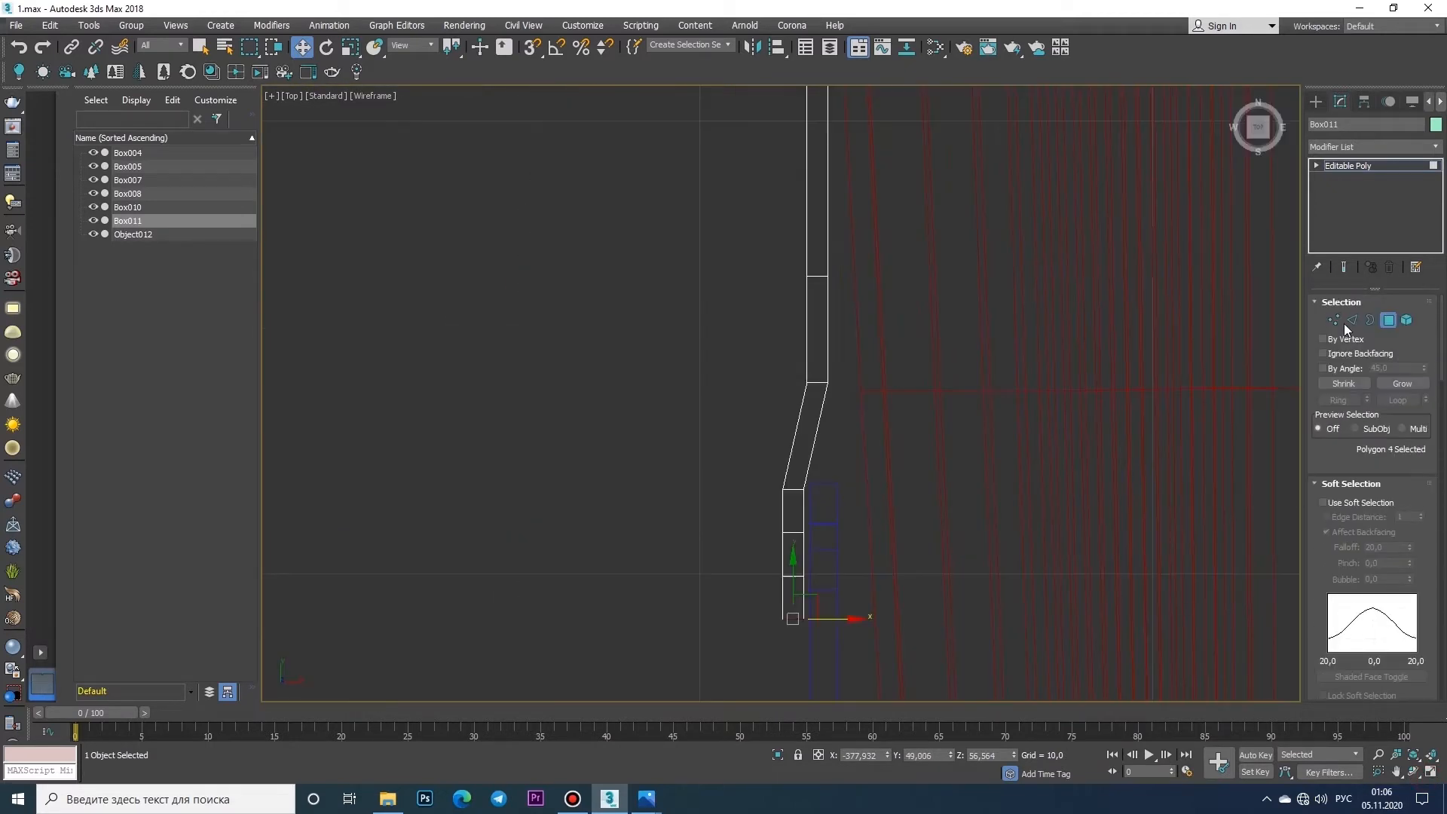
click(1334, 321)
drag(722, 525, 797, 570)
key(w)
drag(779, 519, 864, 519)
key(e)
drag(776, 471, 725, 499)
key(w)
drag(774, 470, 756, 406)
scroll(781, 486, up, 3)
key(e)
key(w)
scroll(773, 453, down, 5)
middle_drag(772, 458, 767, 550)
- Copy the strip to the buckle's other side in the left view, mirror the copy on X, and move it nearer the buckle
click(1316, 102)
key(l)
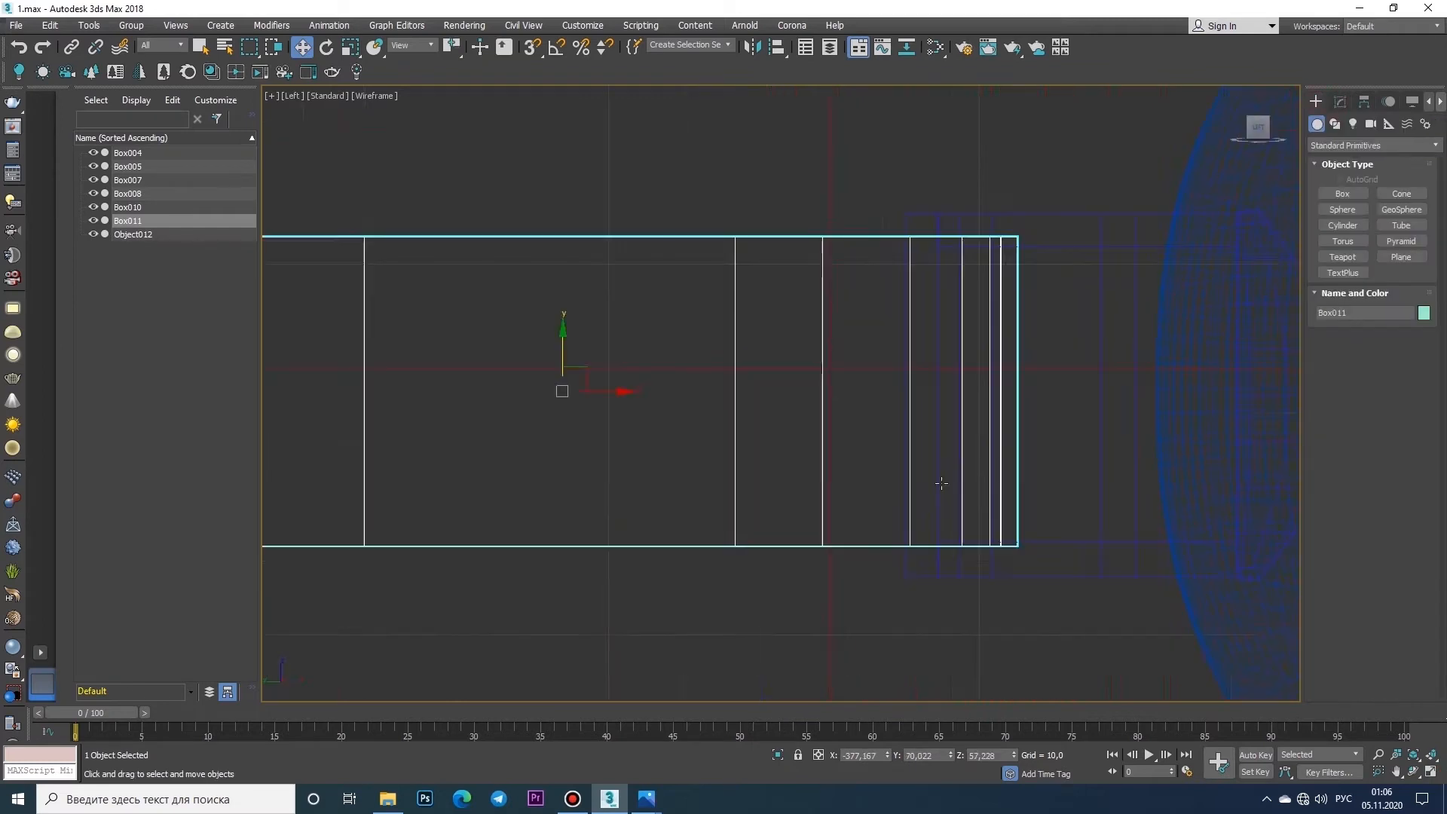
scroll(941, 483, down, 5)
shift+drag(879, 462, 1041, 507)
key(Return)
click(753, 47)
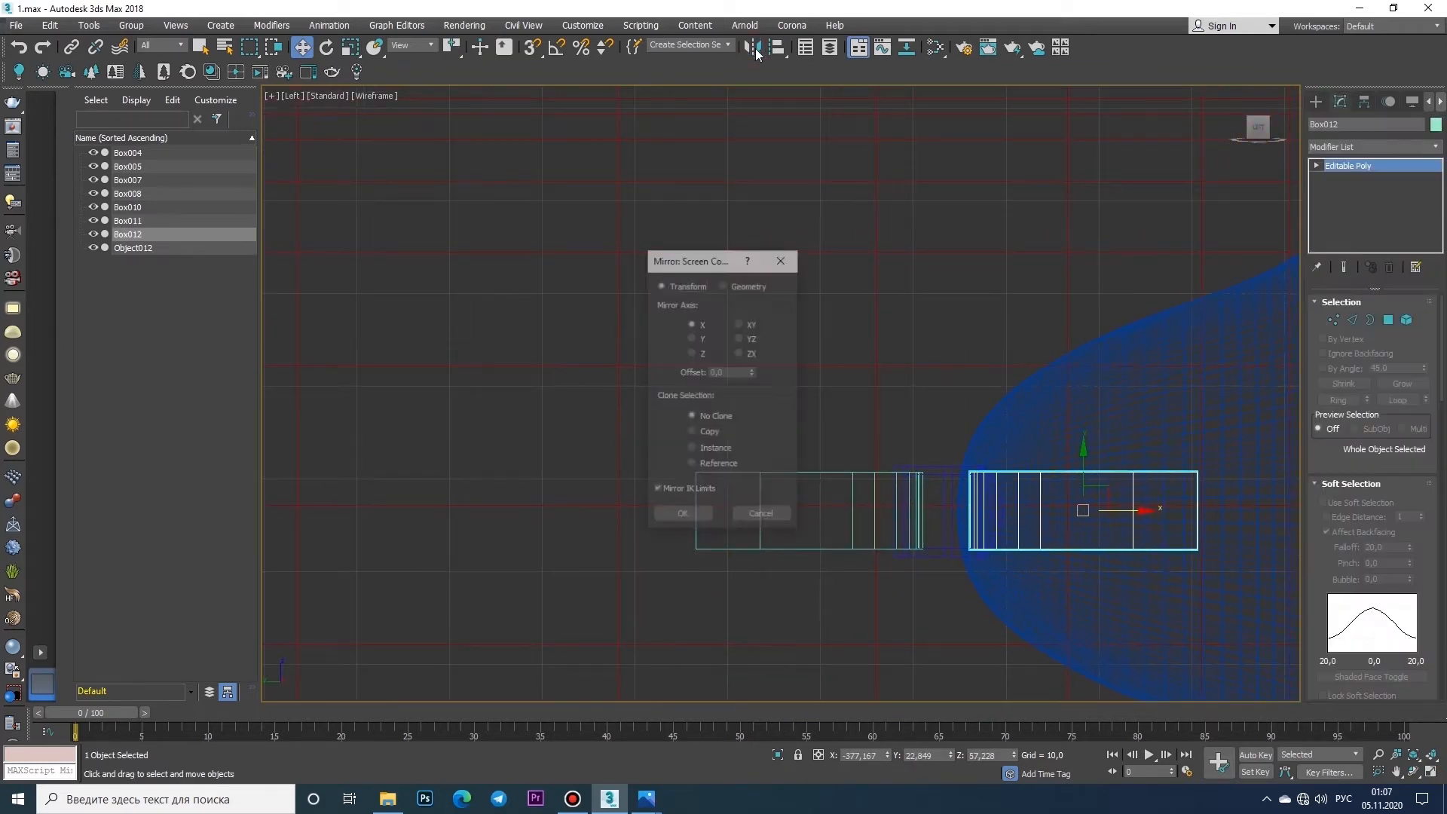
click(684, 513)
scroll(940, 518, up, 4)
middle_drag(939, 518, 667, 502)
drag(981, 484, 914, 481)
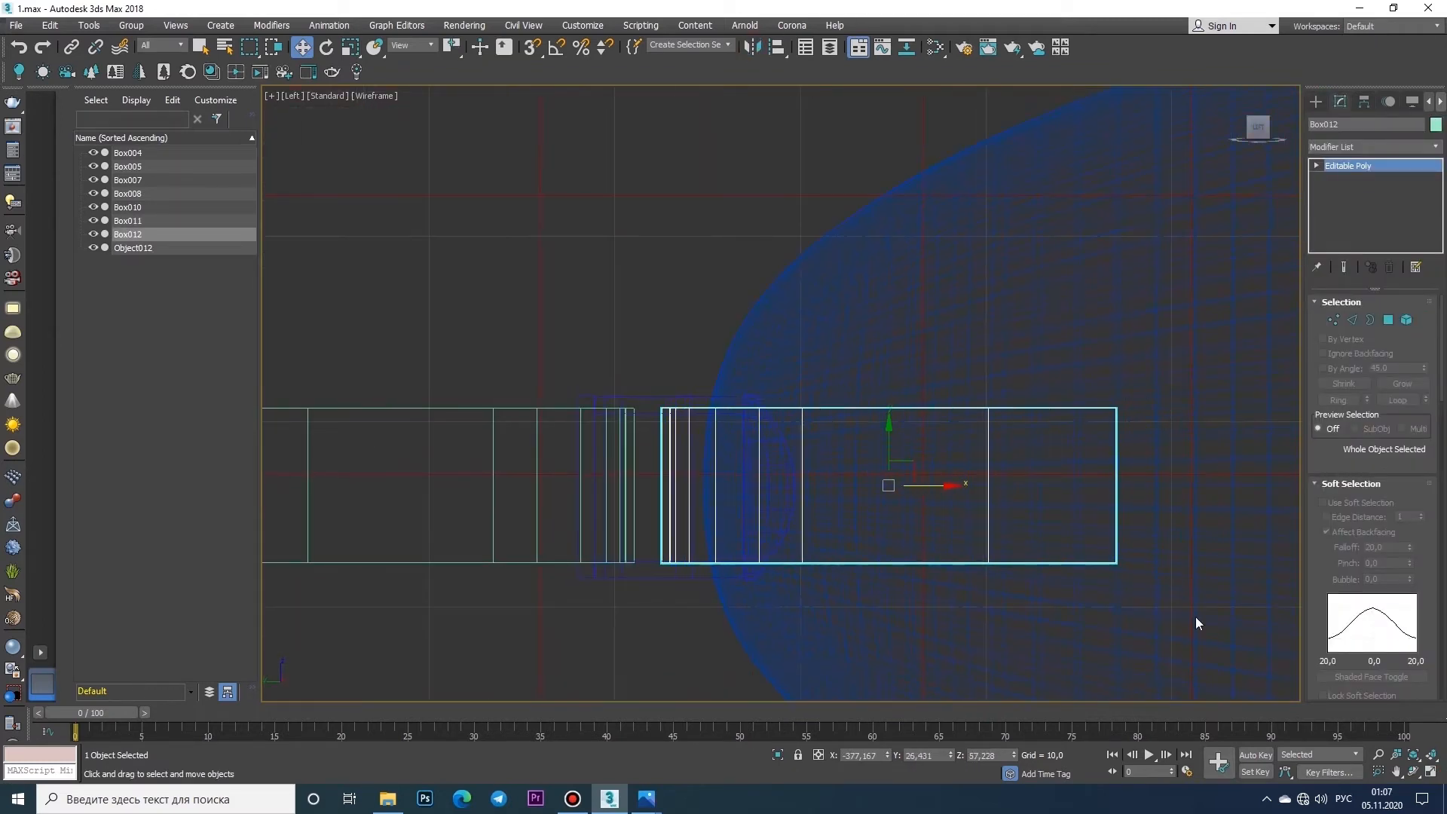
- Move and rotate the mirrored strip's vertex rows in the top view so it bends inward behind the buckle's D-shaped end
key(alt+w)
click(1142, 606)
middle_drag(580, 305, 581, 268)
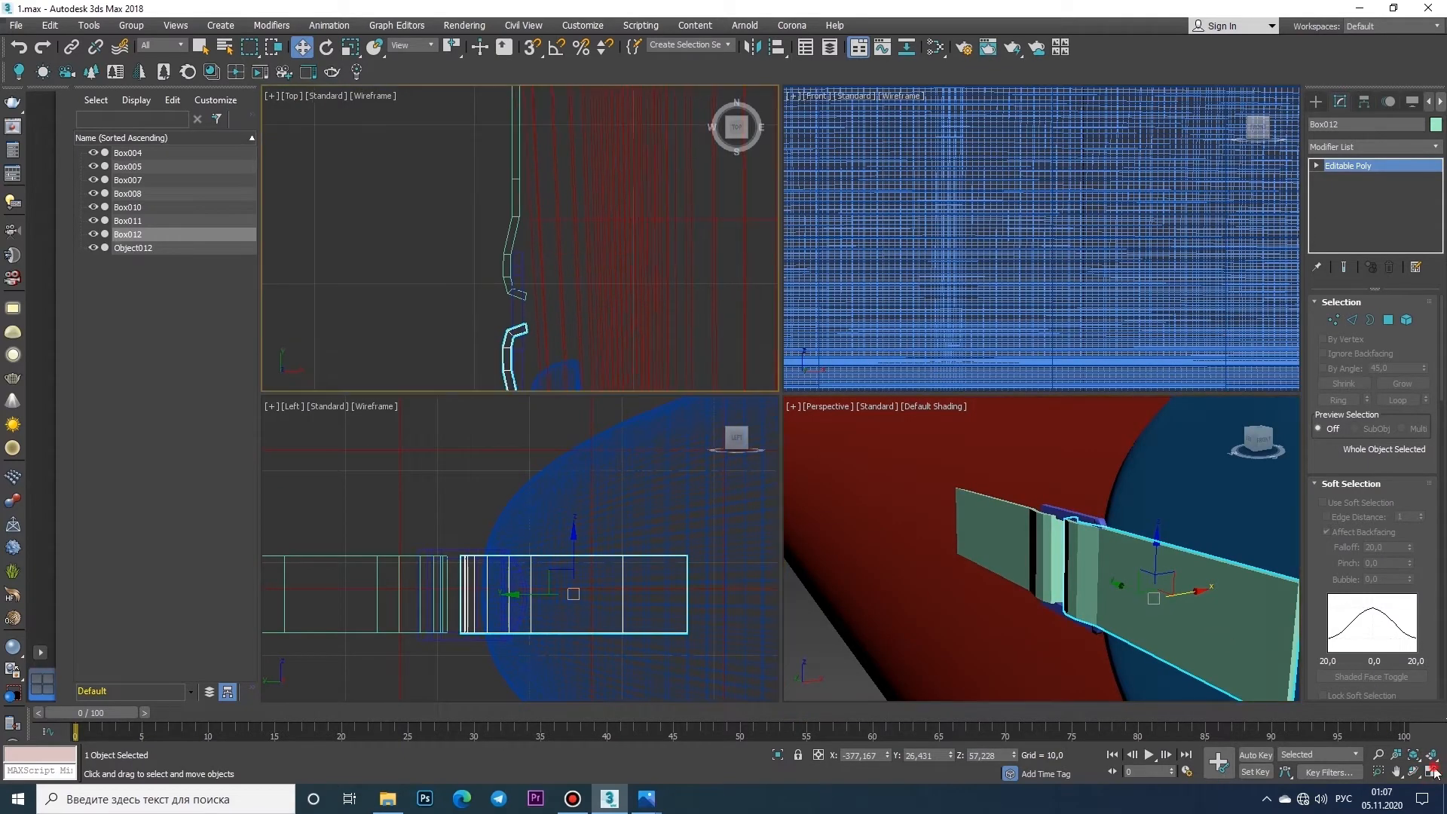
key(alt+w)
key(1)
middle_drag(814, 461, 748, 284)
drag(656, 458, 768, 481)
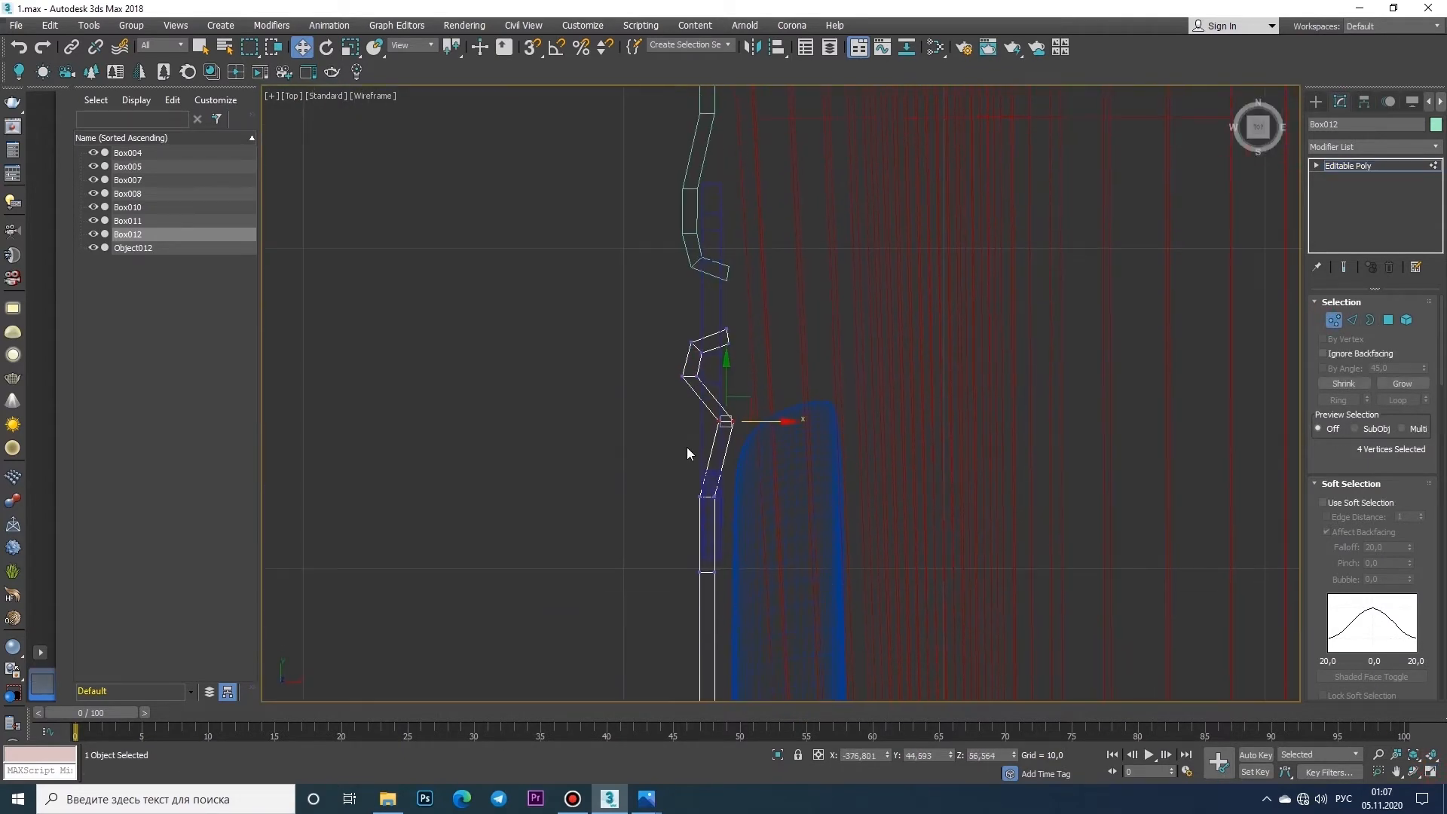
scroll(682, 386, up, 2)
key(e)
drag(670, 388, 783, 584)
key(w)
scroll(731, 325, down, 3)
scroll(761, 476, down, 3)
scroll(784, 584, up, 3)
middle_drag(780, 603, 830, 520)
scroll(814, 272, up, 3)
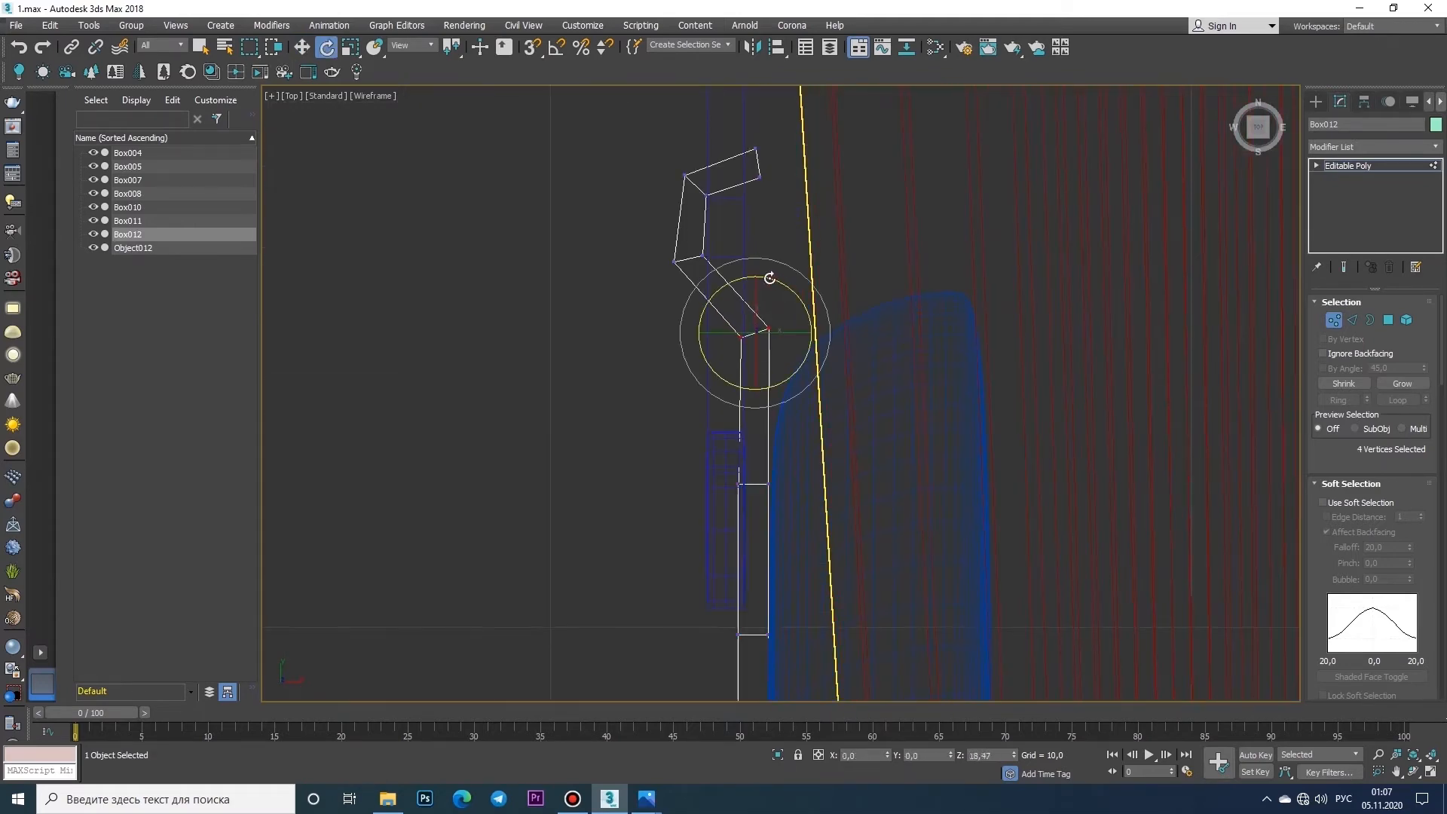
key(w)
drag(769, 318, 773, 320)
- Select the mirrored strap's far end polygon and extrude it along the rail toward the blue footboard's corner in the top view
scroll(774, 320, down, 4)
middle_drag(776, 319, 812, 138)
click(1436, 773)
alt+middle_drag(1200, 641, 1117, 603)
click(1389, 321)
click(1050, 569)
right_click(671, 316)
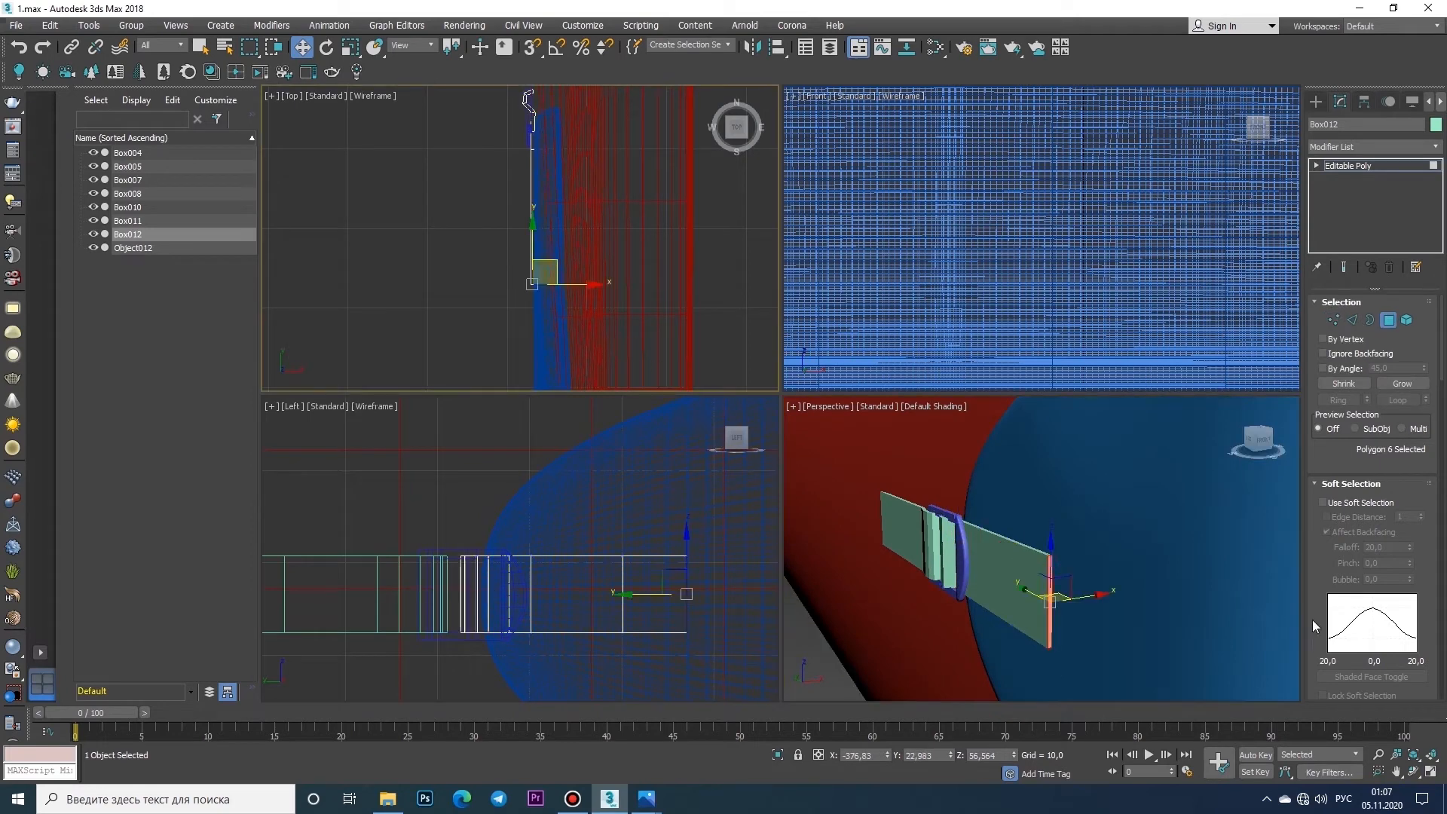
click(1435, 773)
scroll(808, 410, up, 3)
scroll(1372, 452, down, 5)
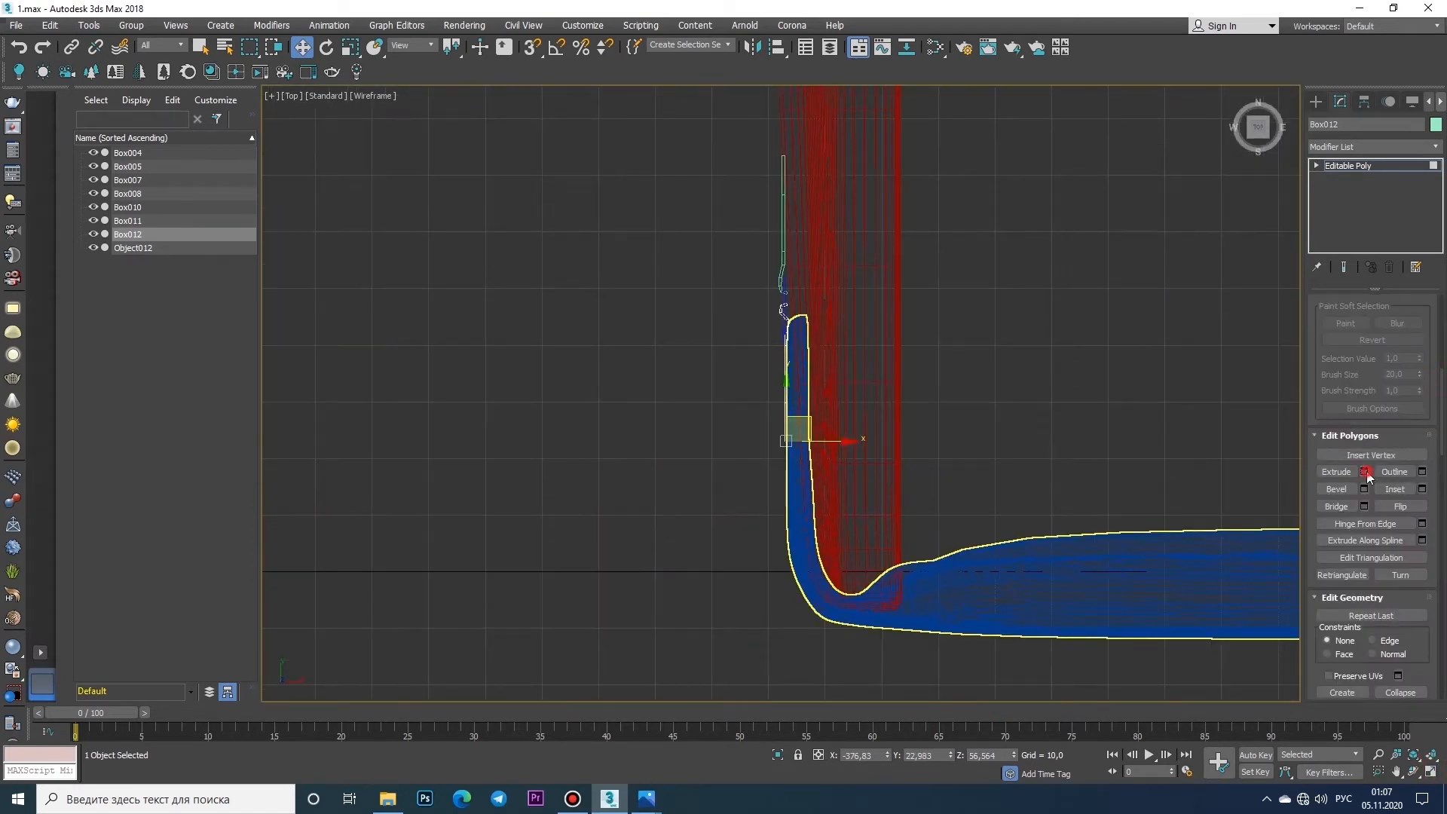
click(1364, 471)
drag(792, 424, 792, 377)
click(788, 445)
- Extrude the strap's end polygon a short way further and move and rotate it to follow the start of the footboard's corner
scroll(825, 579, up, 5)
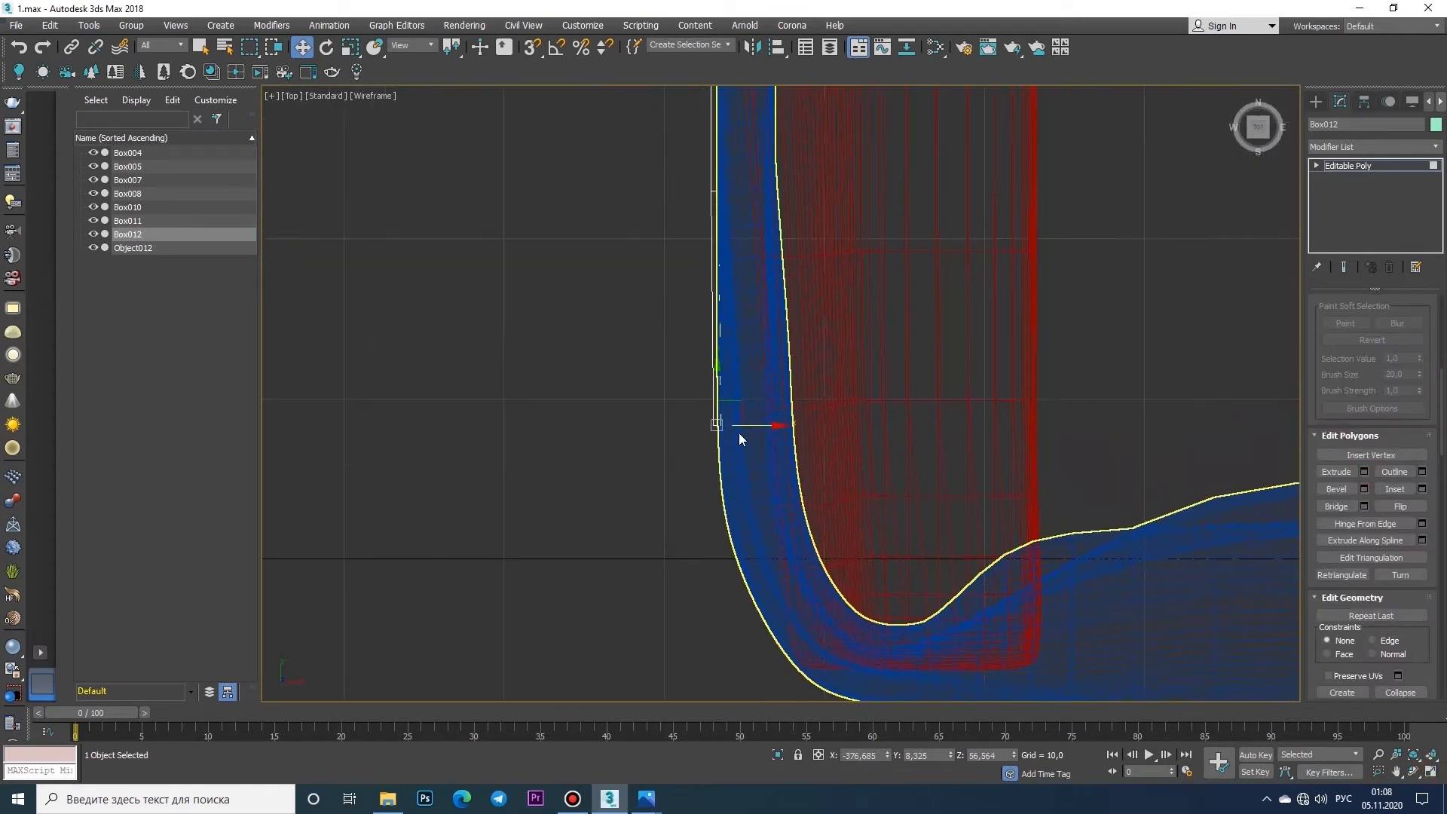
scroll(739, 433, up, 2)
middle_drag(701, 382, 712, 303)
click(1364, 472)
drag(796, 601, 796, 680)
click(788, 446)
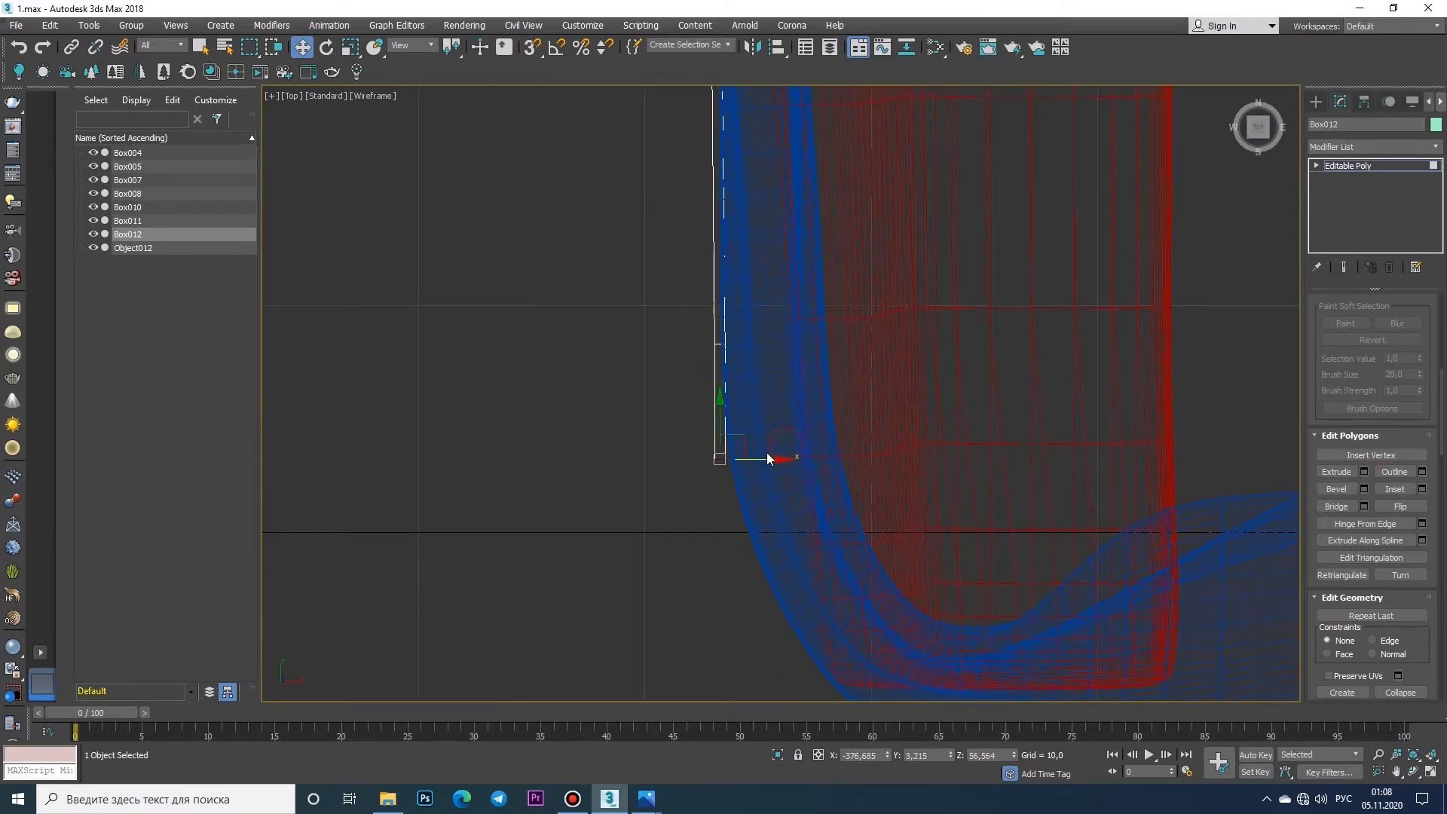
scroll(746, 448, up, 2)
drag(766, 455, 729, 400)
key(e)
- Extrude the strap's end twice more around the corner in the top view, rotating the end polygon to follow the curve
click(1364, 472)
click(788, 445)
middle_drag(797, 580, 840, 467)
key(w)
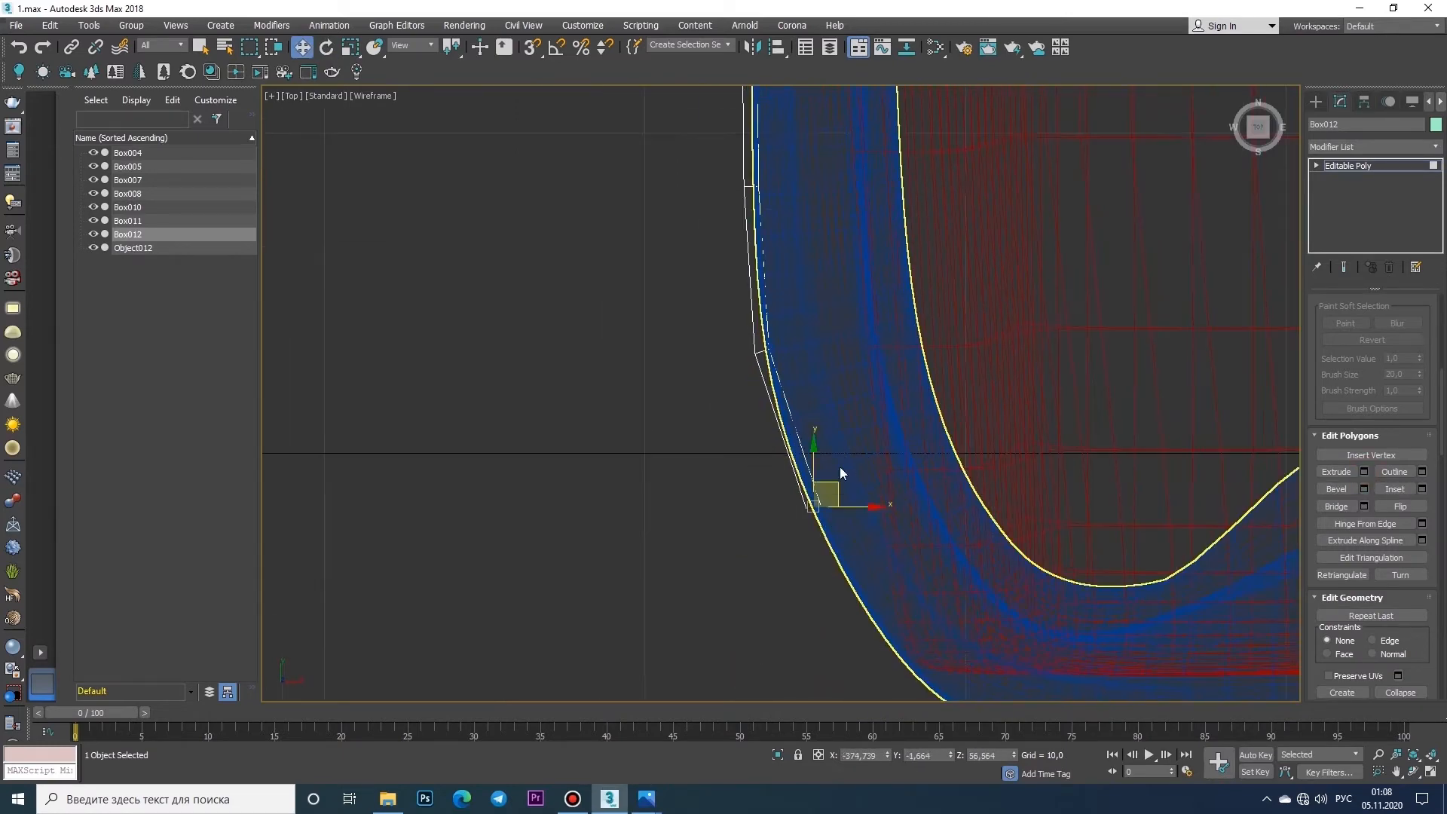
click(1364, 472)
middle_drag(904, 558, 786, 420)
drag(795, 493, 794, 493)
key(e)
drag(812, 474, 798, 462)
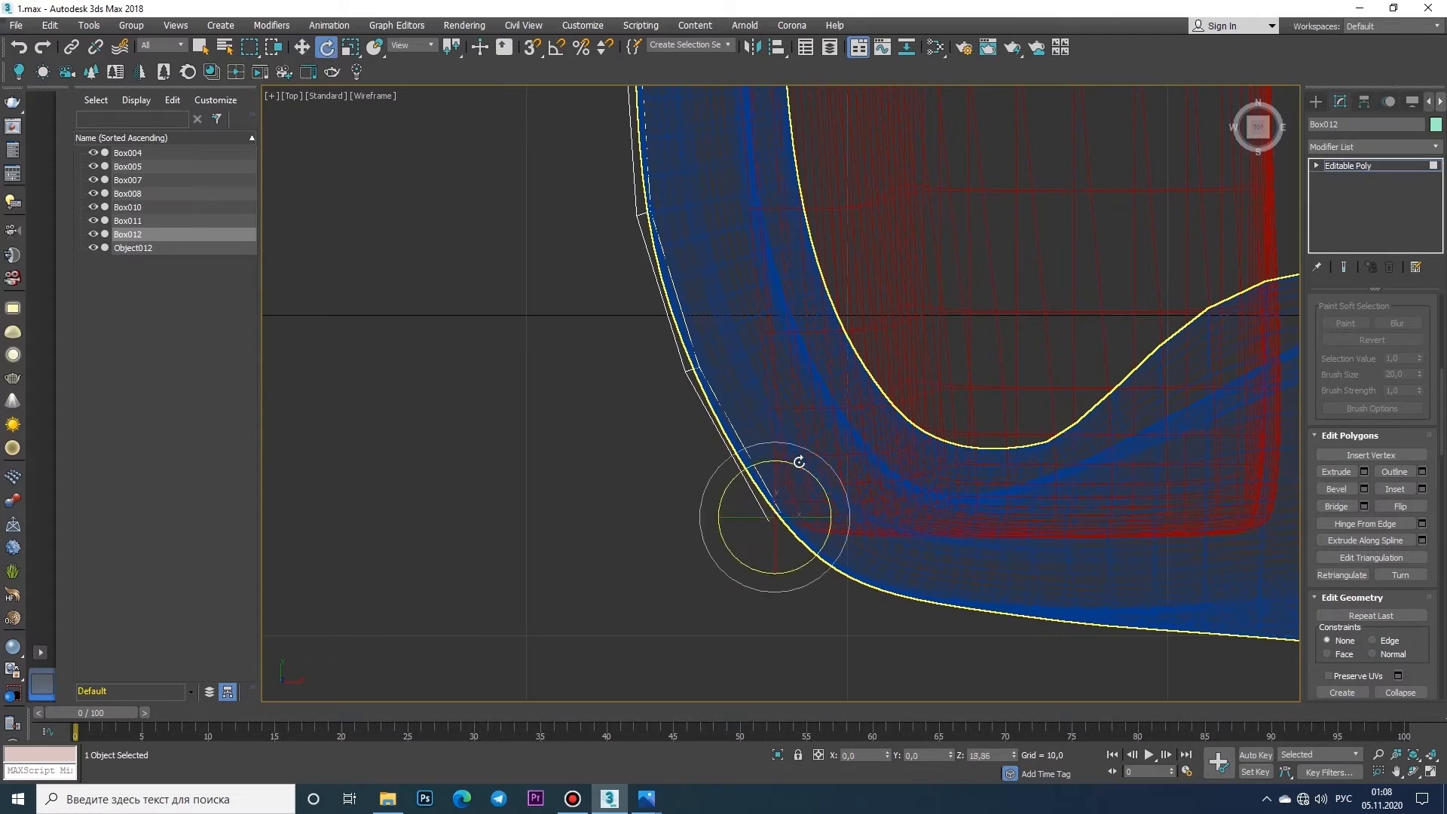
- Extrude the strap's end two more times and shift the end polygons so the strap wraps from the corner onto the footboard's face
click(1364, 472)
scroll(982, 545, up, 2)
middle_drag(982, 546, 788, 445)
click(788, 446)
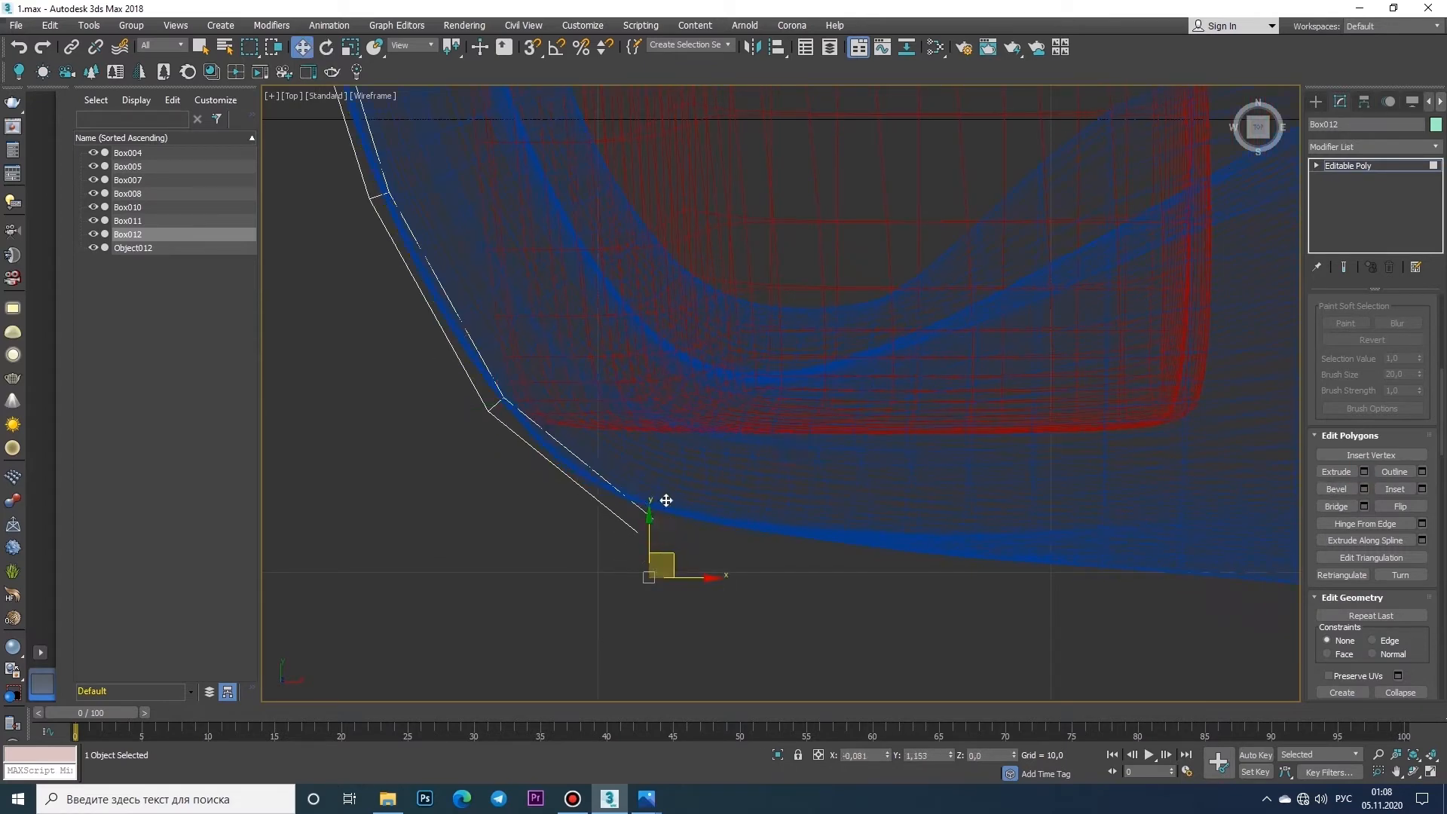
drag(666, 500, 629, 471)
click(789, 445)
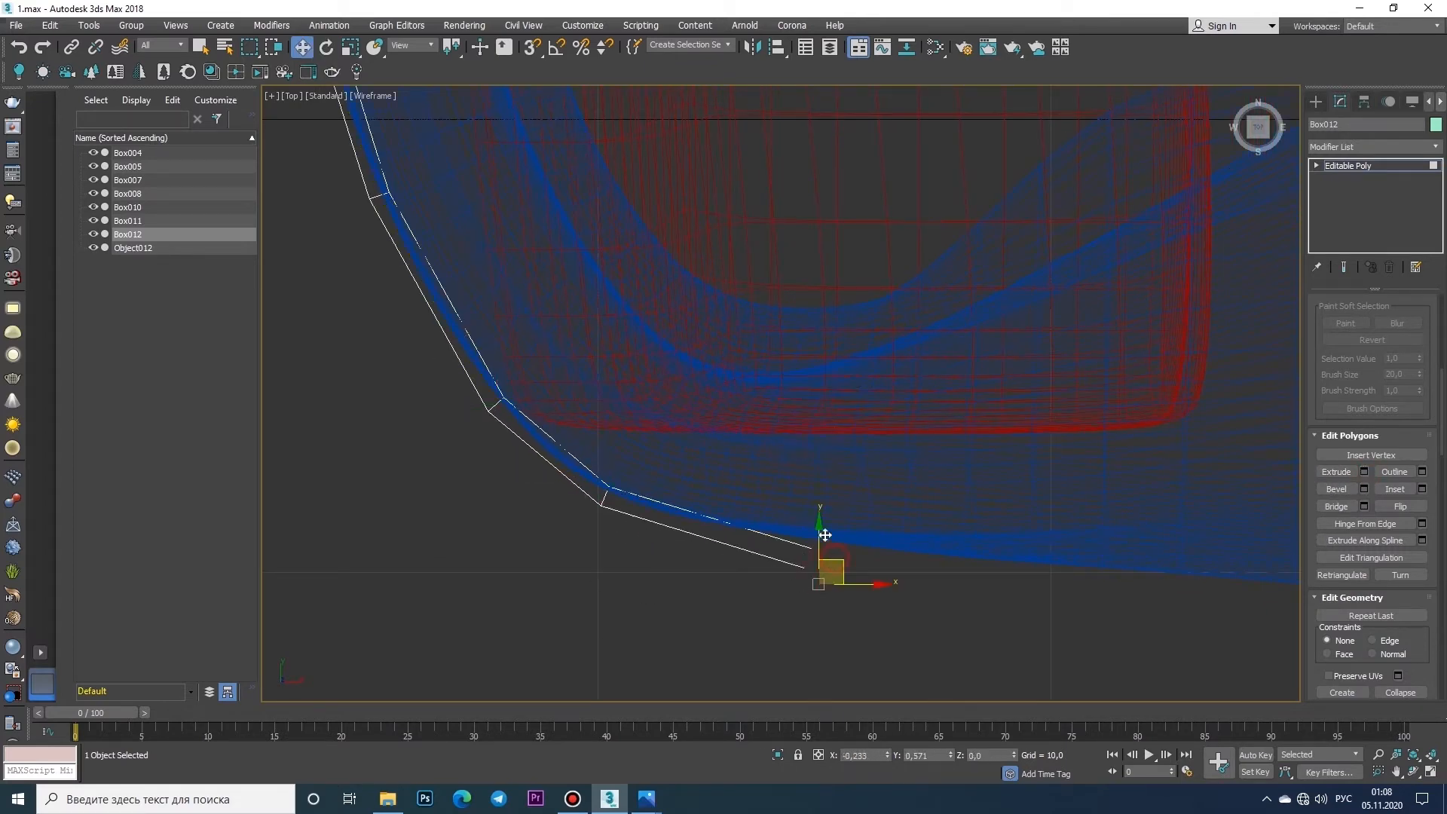
scroll(817, 519, down, 4)
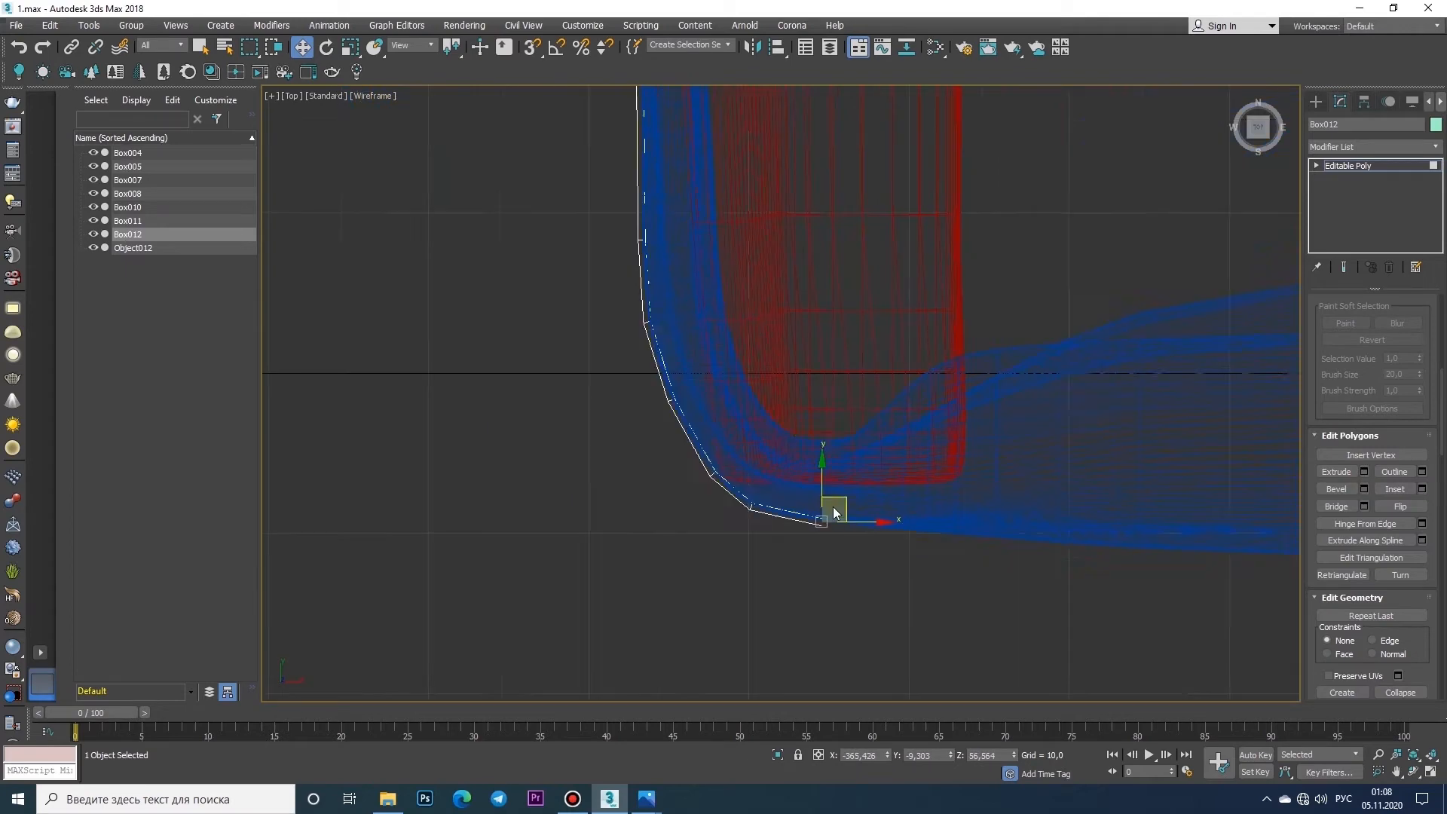
- Lengthen the strap along the footboard's outer face with several more extrusions of its end polygon, keeping it against the surface
click(1364, 472)
click(790, 445)
scroll(866, 489, up, 4)
click(790, 445)
middle_drag(903, 511, 754, 502)
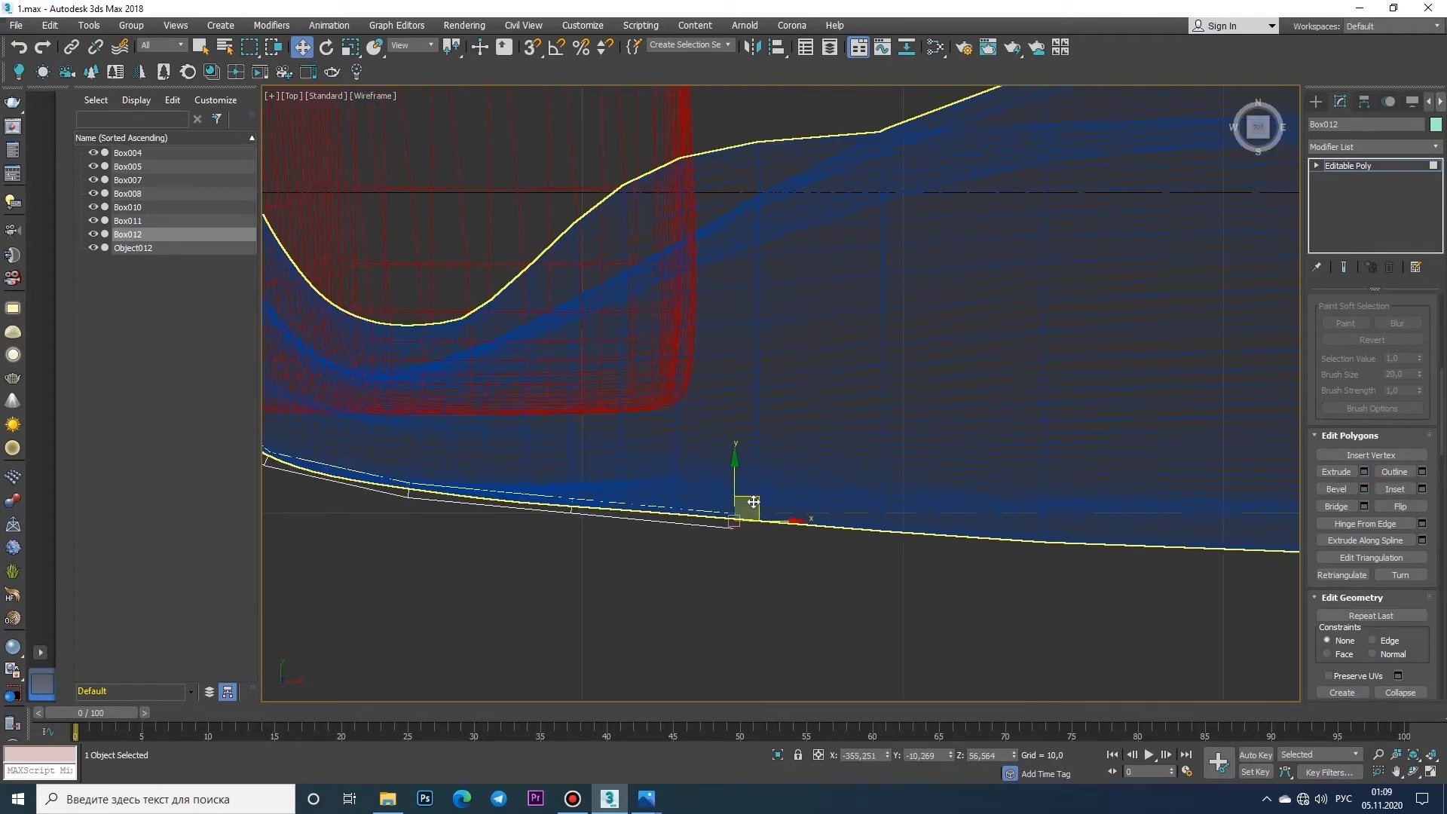
scroll(1064, 520, down, 3)
scroll(620, 381, down, 3)
scroll(751, 428, up, 4)
click(1365, 473)
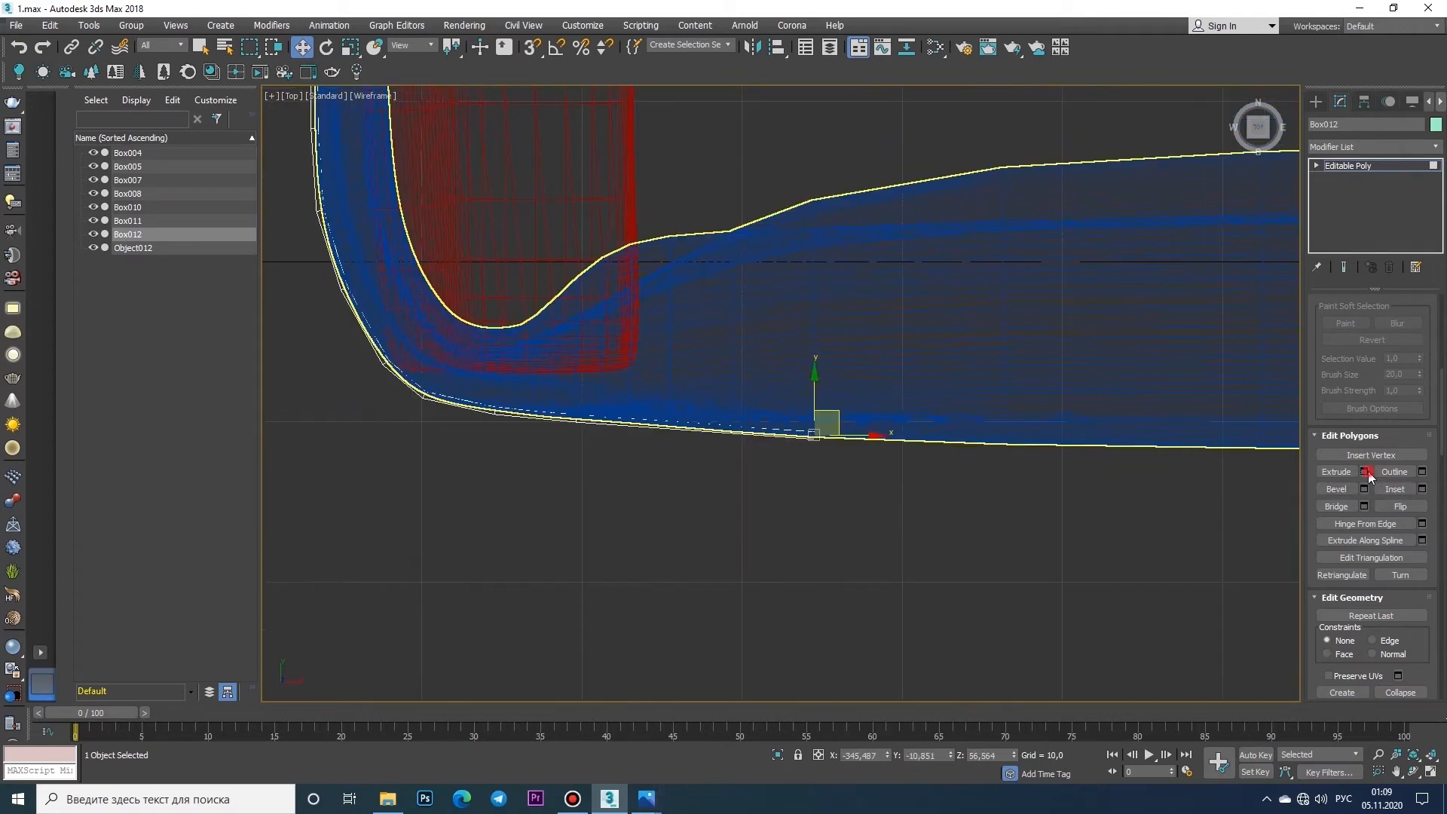
click(786, 449)
scroll(864, 441, down, 3)
middle_drag(779, 459, 799, 510)
scroll(799, 509, down, 2)
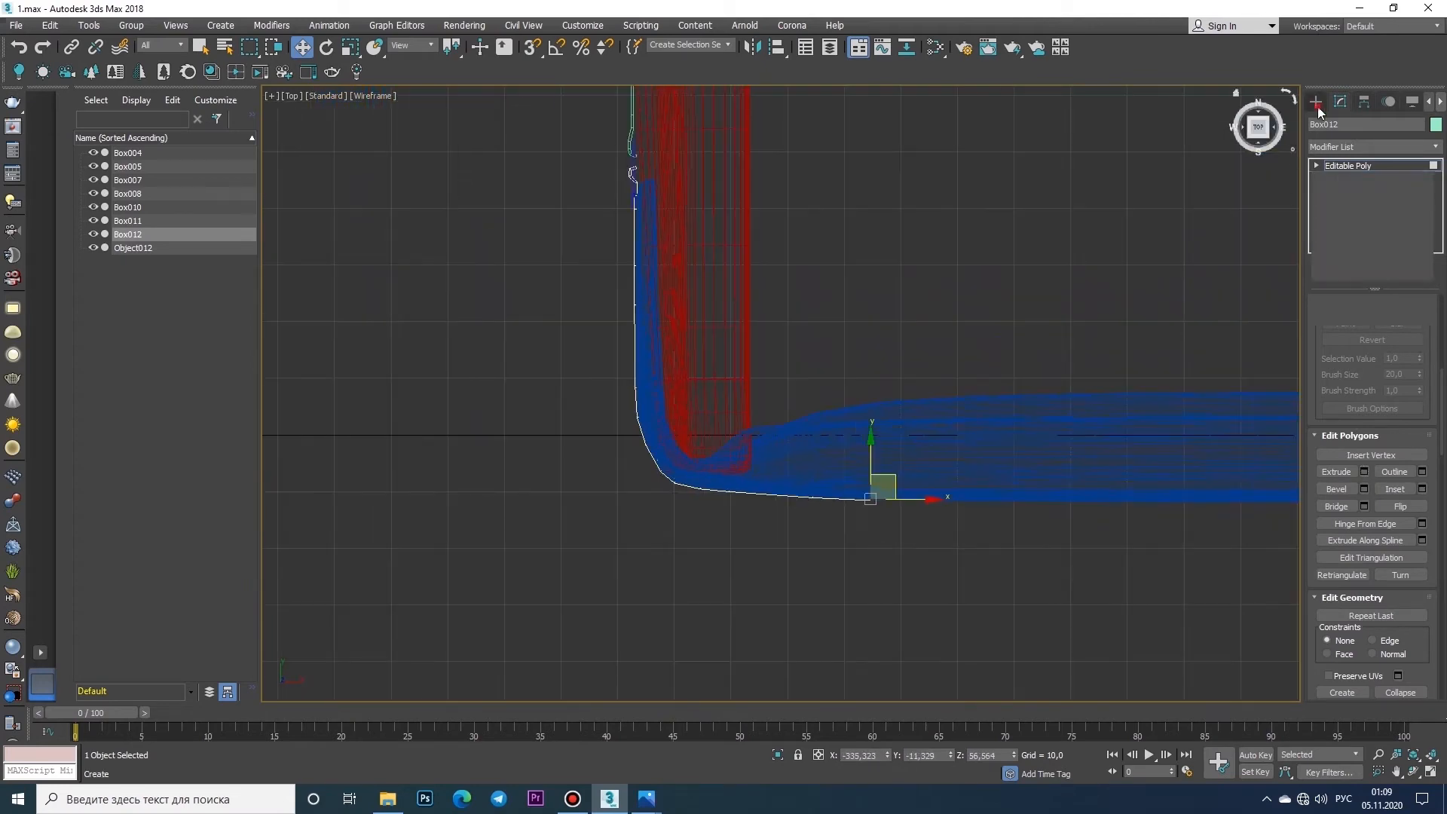
- Leave polygon editing, select the buckle together with both straps, and view the set on the bed's corner in the perspective view
click(1316, 102)
scroll(763, 429, up, 5)
middle_drag(619, 178, 697, 436)
ctrl+click(793, 410)
ctrl+click(793, 387)
scroll(793, 386, down, 3)
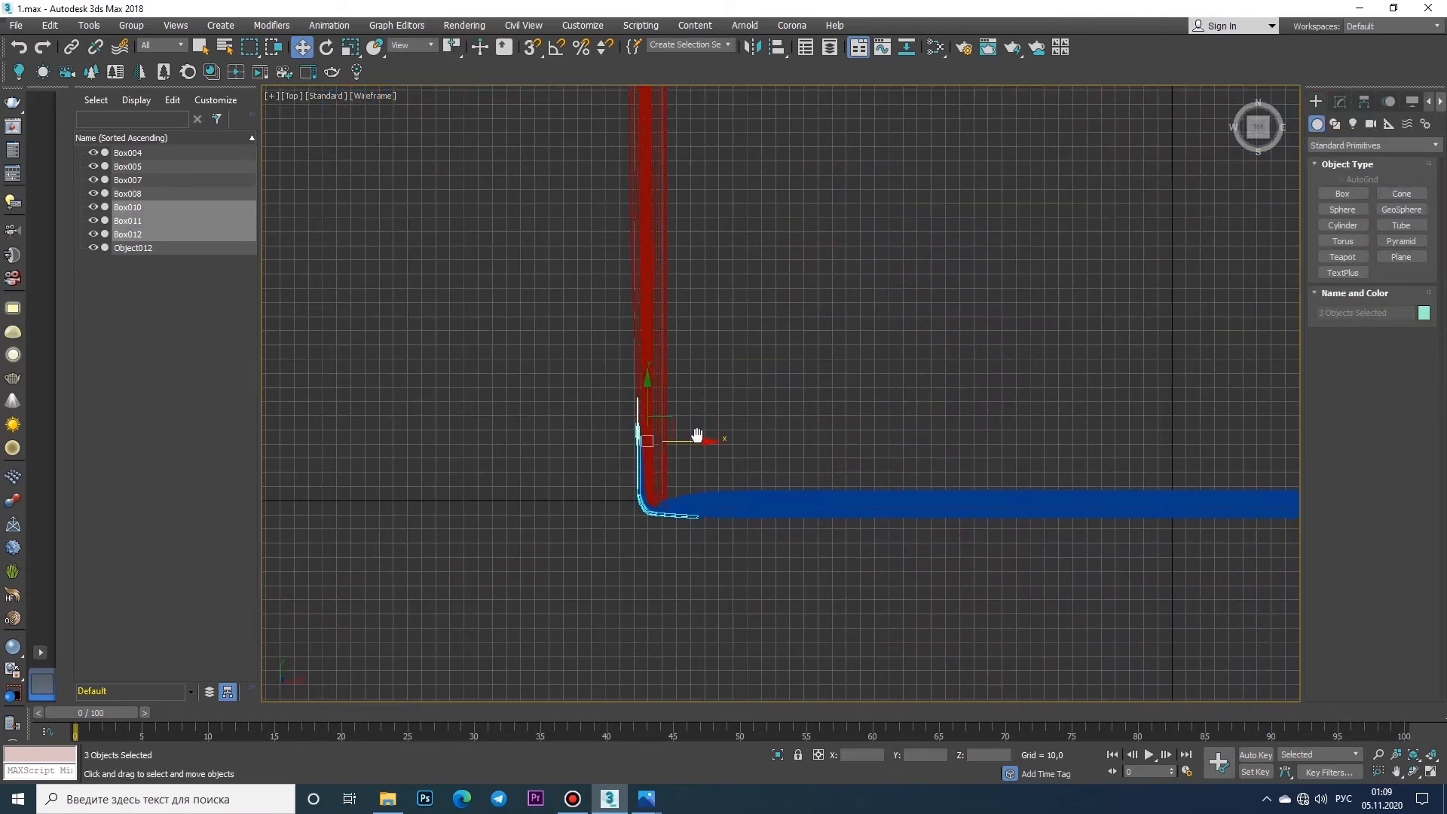
click(1430, 772)
alt+middle_drag(1076, 636, 1302, 728)
click(1430, 773)
scroll(839, 484, down, 4)
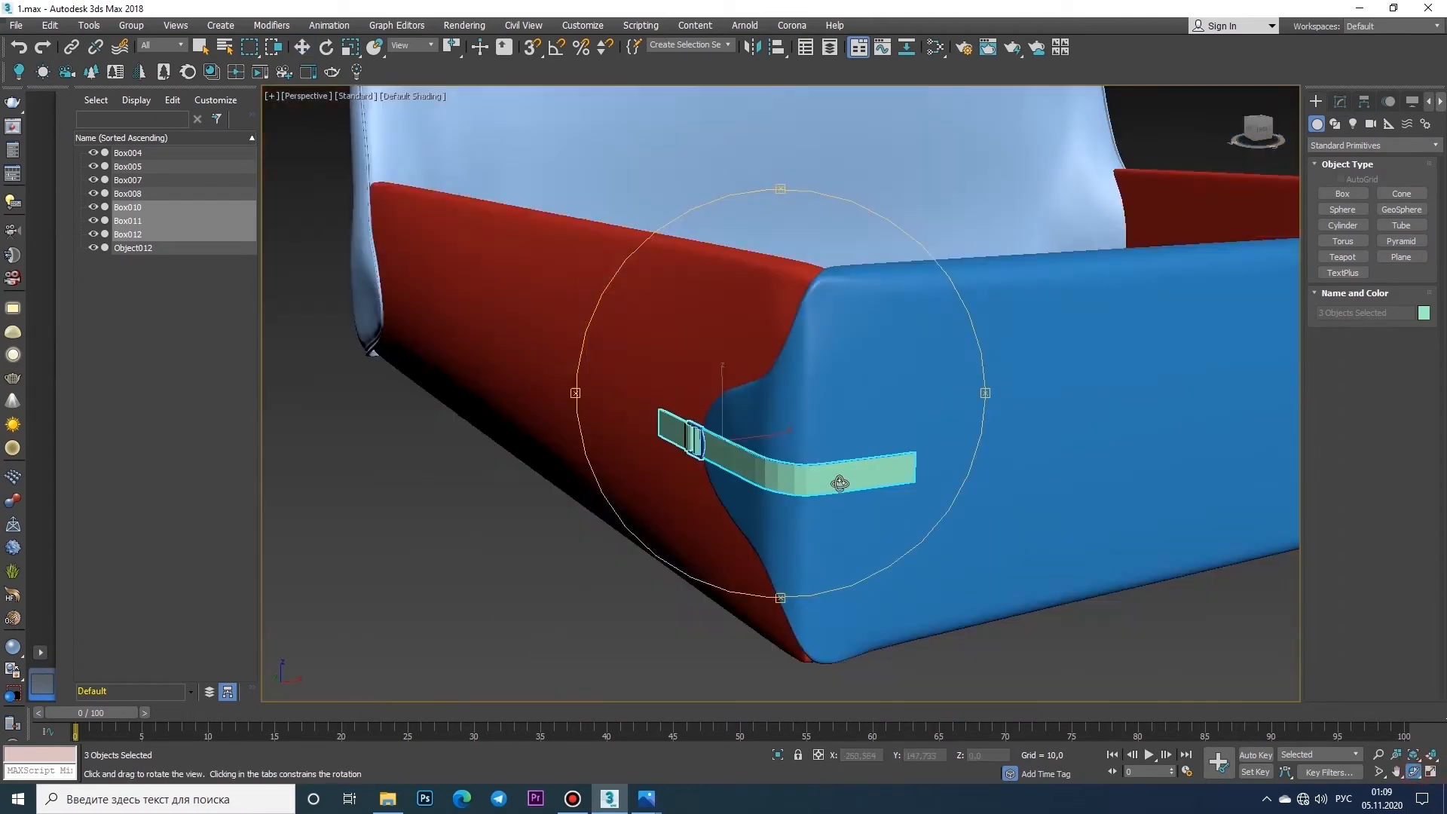
alt+middle_drag(839, 484, 807, 496)
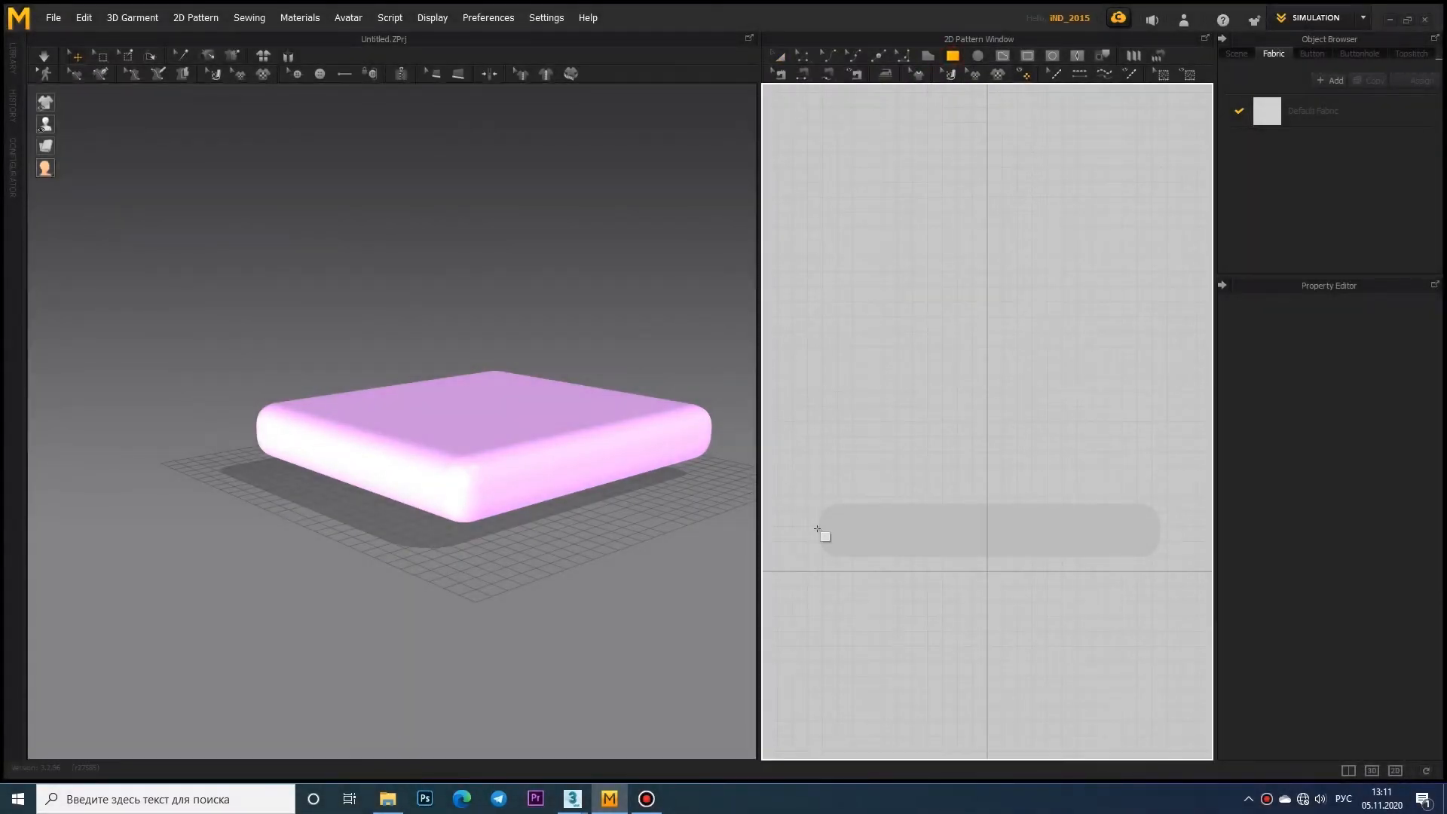
- Switch to Marvelous Designer, draw a rectangular pattern larger than the mattress, and rotate it flat above the mattress avatar
scroll(819, 544, up, 3)
scroll(827, 554, down, 6)
middle_drag(833, 555, 869, 556)
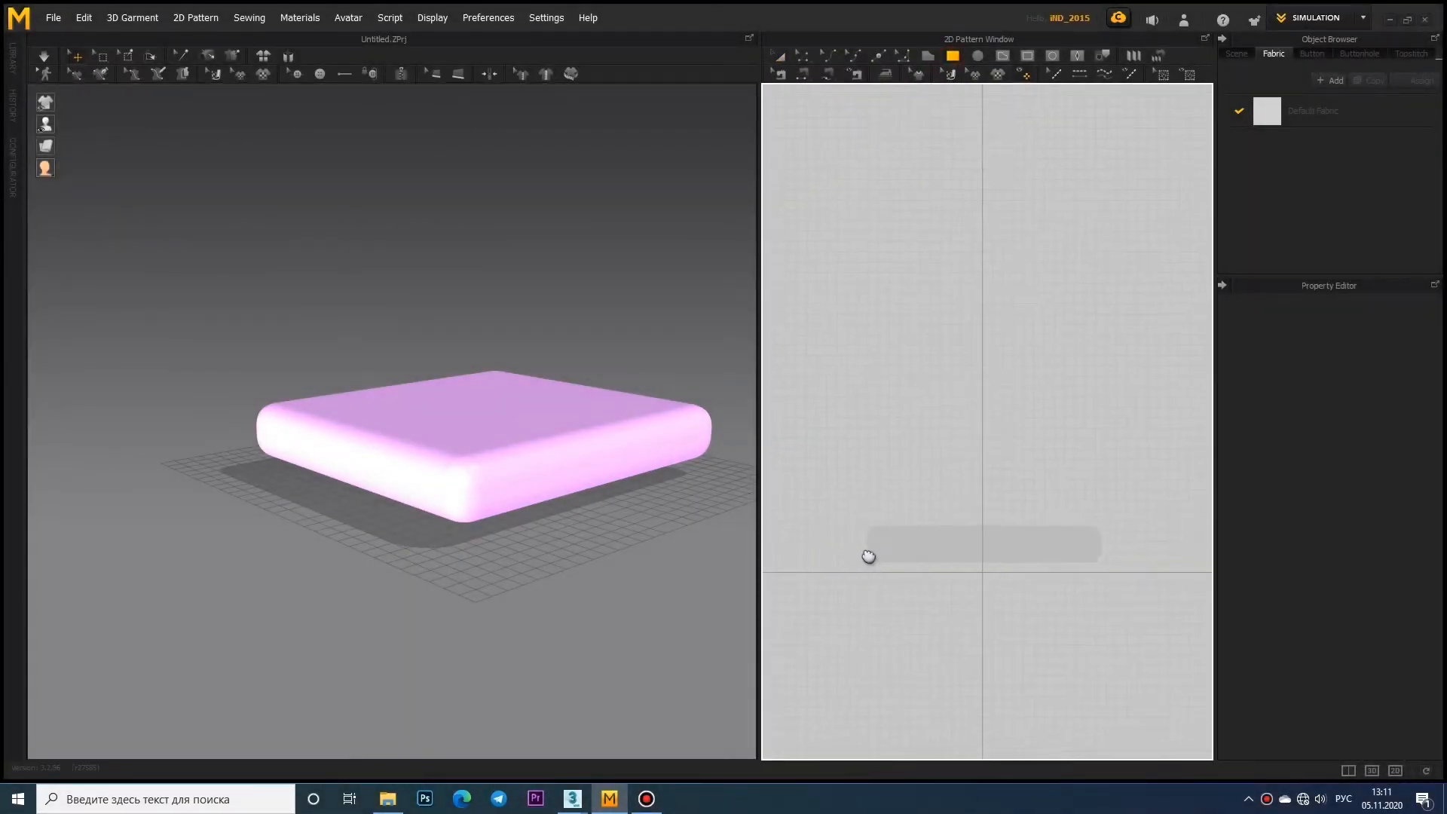
drag(1041, 456, 1138, 265)
click(520, 307)
drag(545, 271, 570, 379)
- Draw a smaller rectangular pattern at the centre of the large one and lay it flat beneath the mattress
drag(896, 348, 1040, 493)
drag(494, 210, 486, 424)
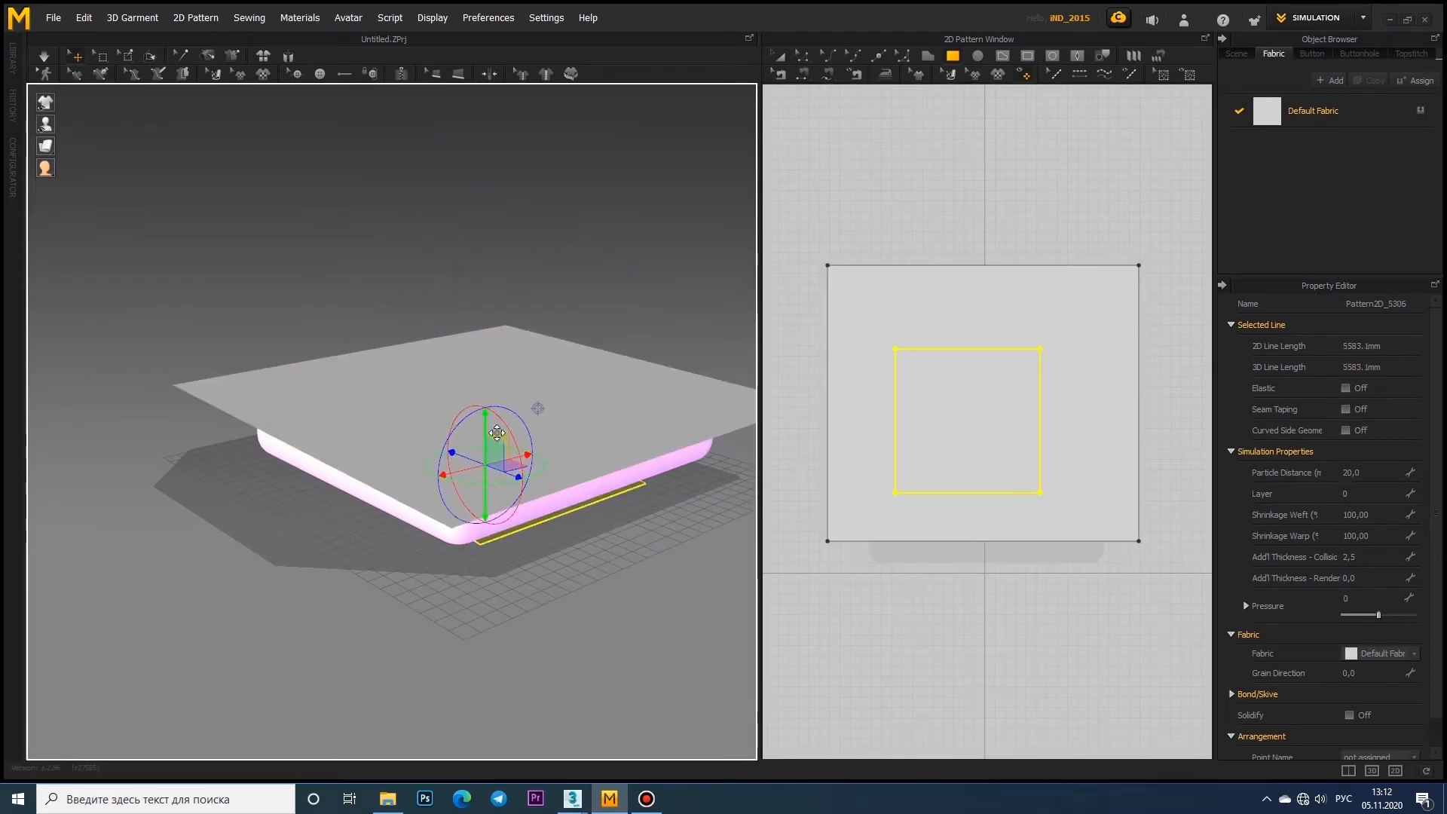
right_drag(486, 423, 455, 344)
scroll(407, 366, up, 5)
drag(496, 431, 430, 445)
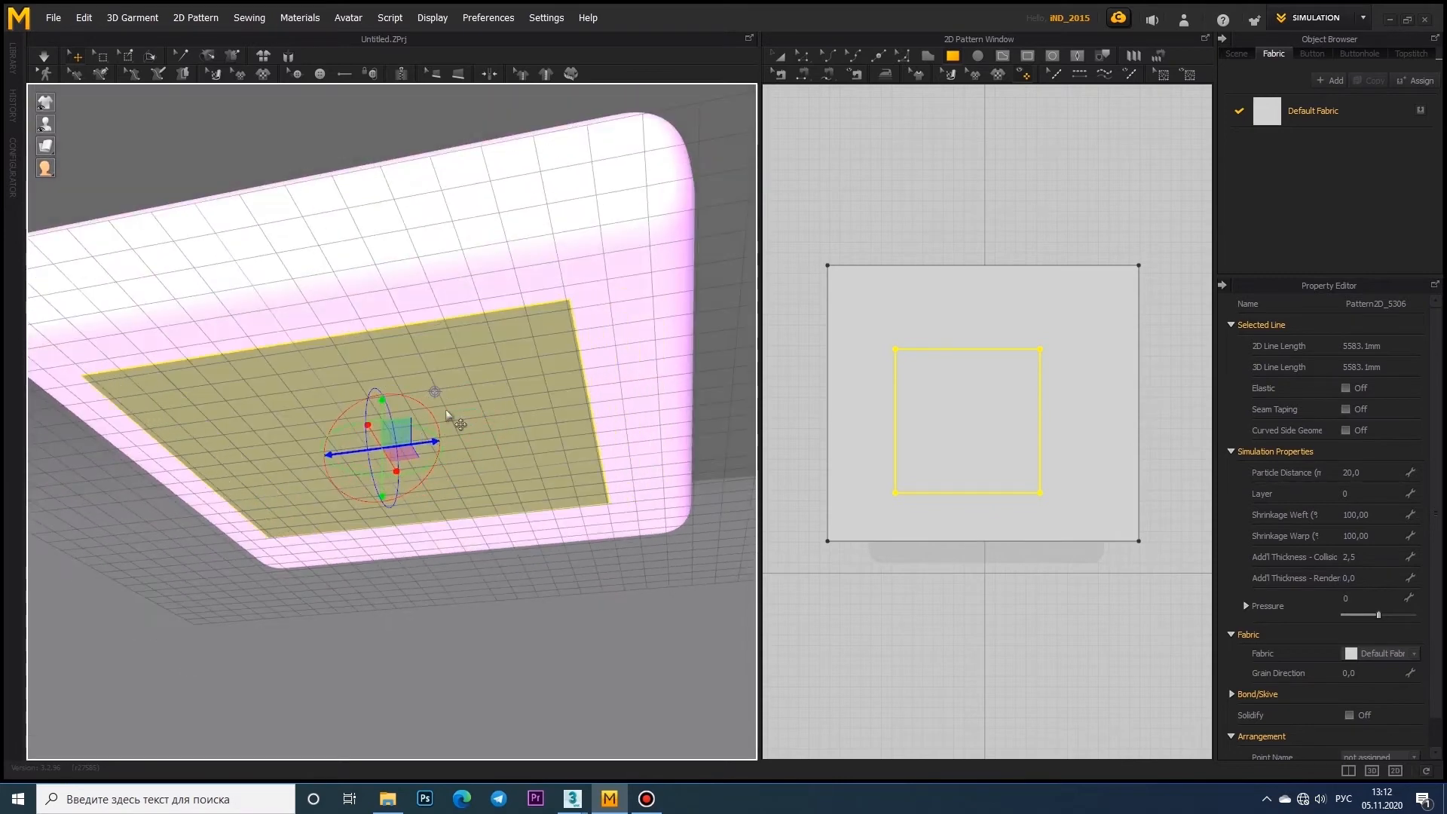
- Freeze the small bottom pattern and simulate the large pattern so it drapes over the mattress
right_click(474, 373)
click(535, 81)
right_drag(513, 150, 455, 287)
scroll(456, 302, down, 3)
click(456, 332)
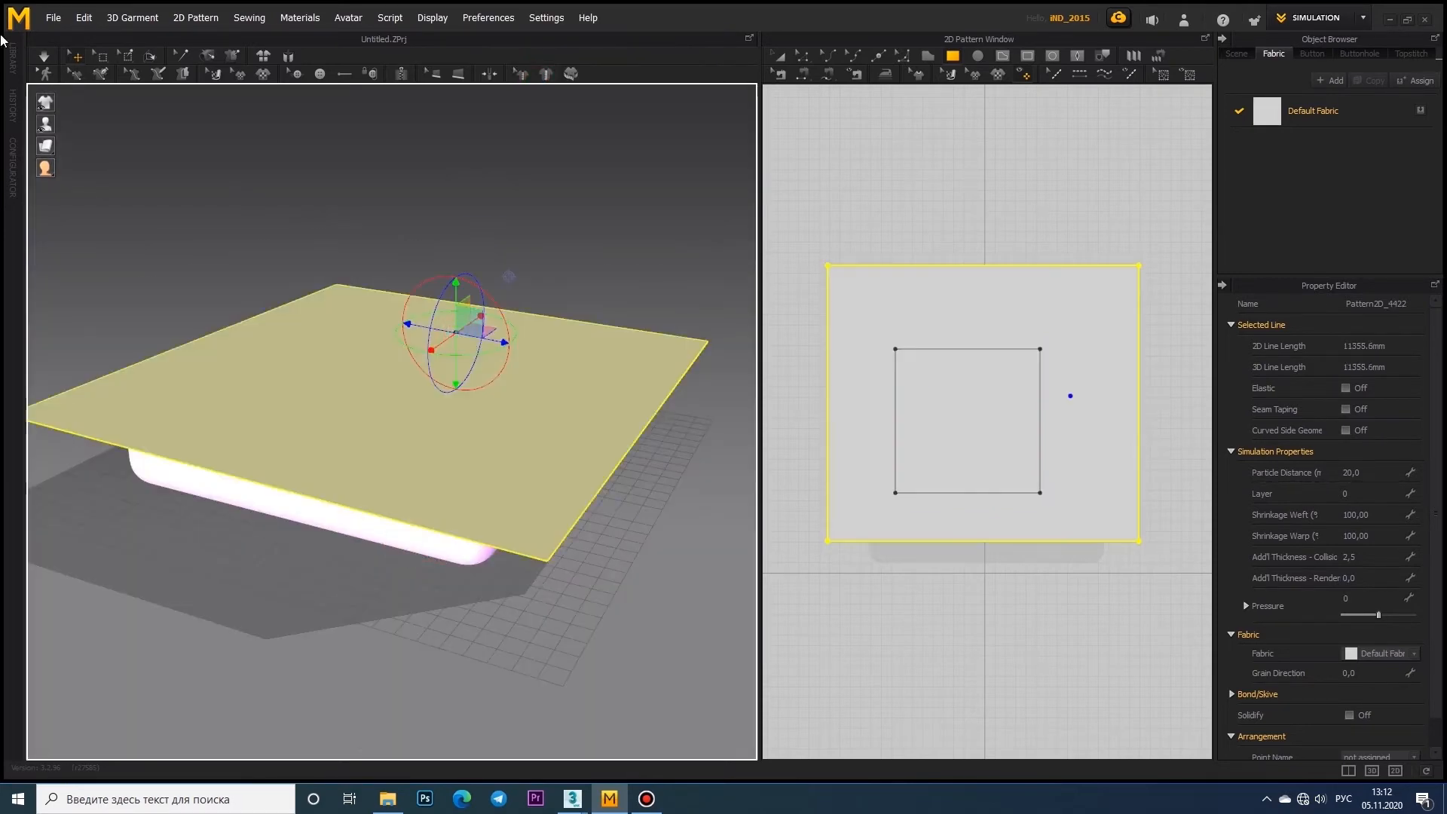
click(41, 58)
right_drag(204, 377, 238, 321)
- Sew the small pattern's side edges to the large pattern's matching sides, and its upper and lower edges to the large pattern's opposite edges
click(802, 74)
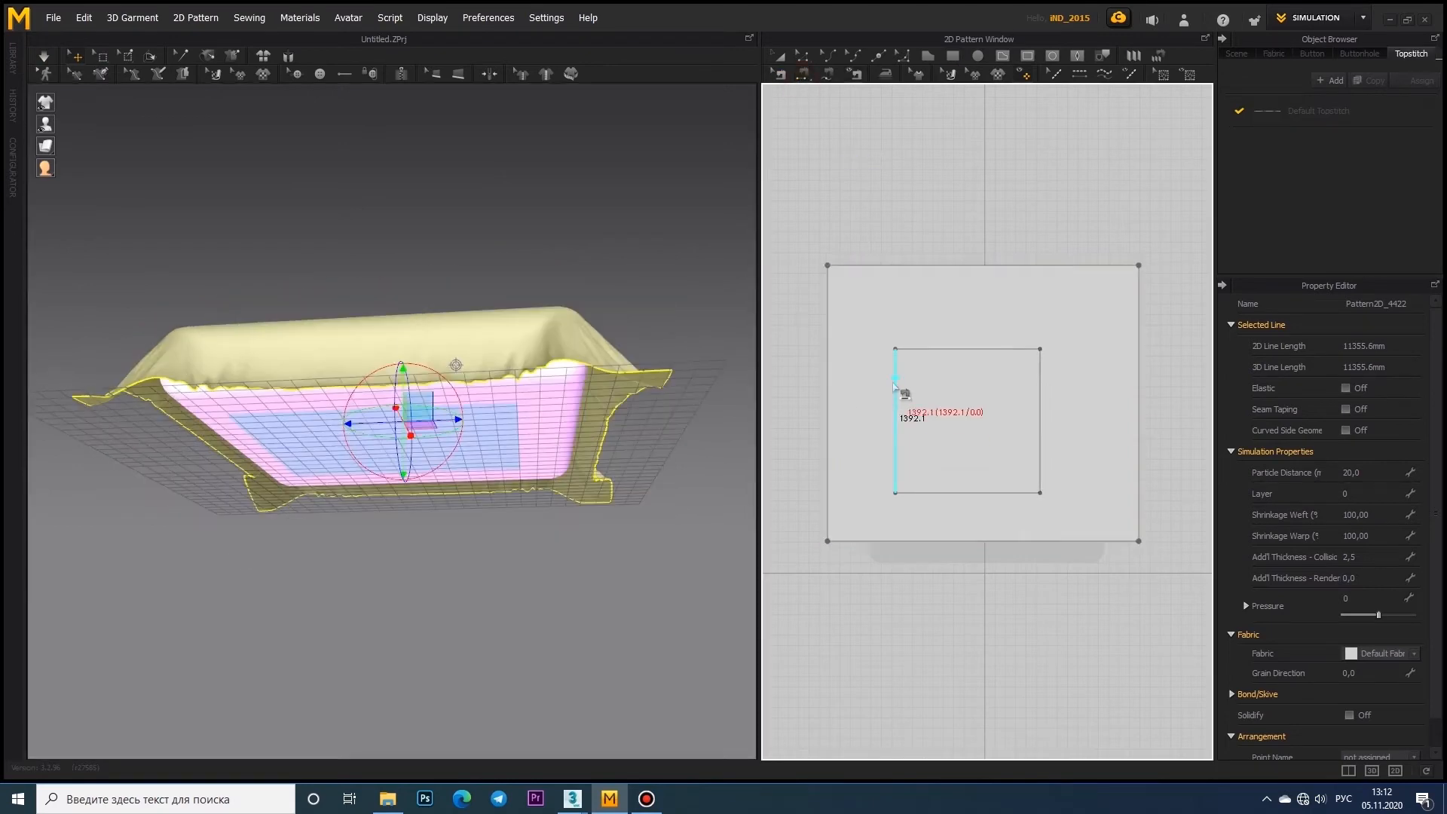
click(830, 349)
key(ctrl+z)
click(894, 373)
click(827, 474)
click(1040, 395)
click(1138, 479)
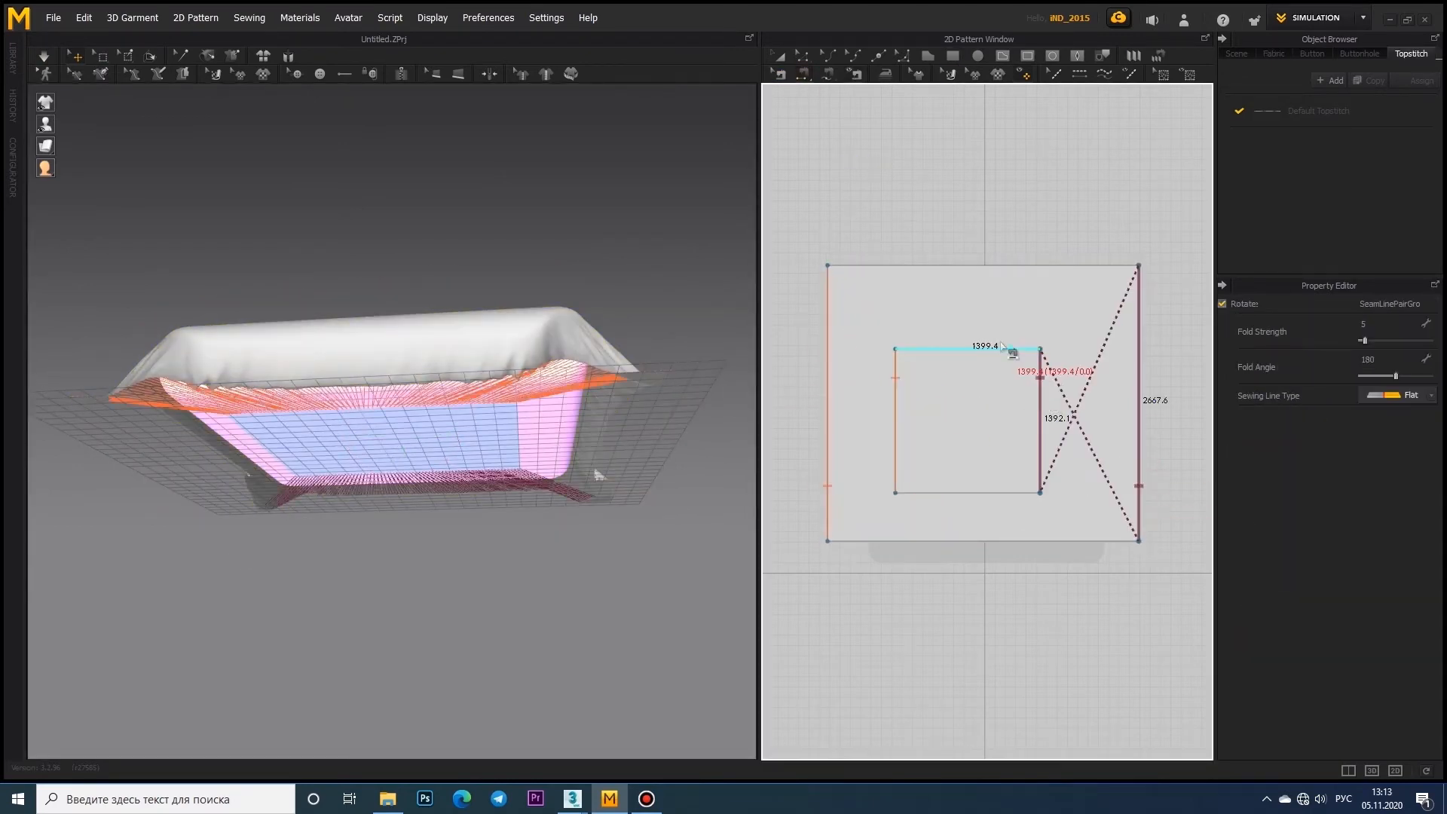
right_drag(542, 467, 580, 400)
click(921, 493)
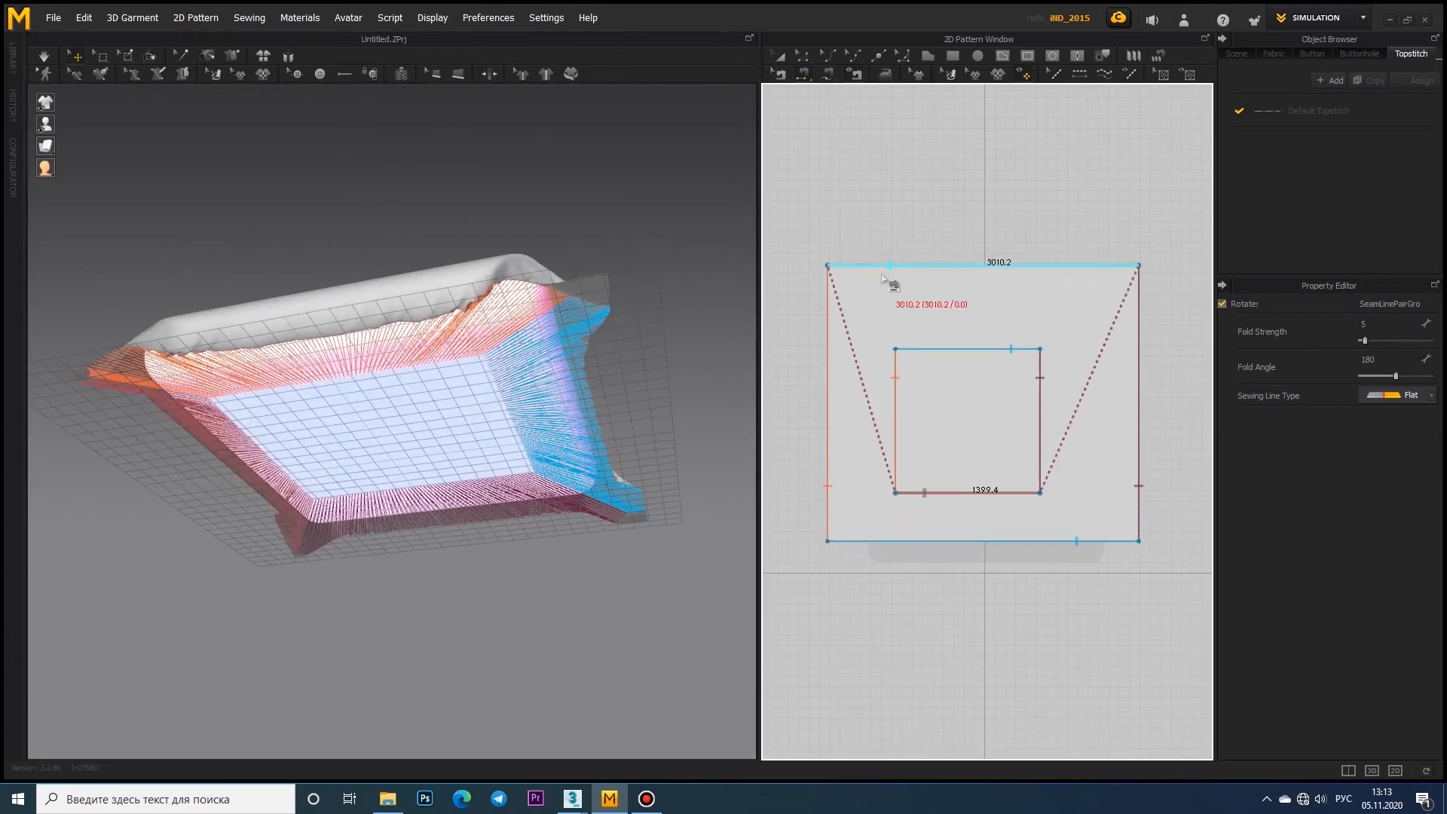
click(891, 266)
- Run the simulation to pull the sewn cover under the mattress, and unfreeze the bottom pattern
right_drag(419, 260, 369, 392)
click(45, 58)
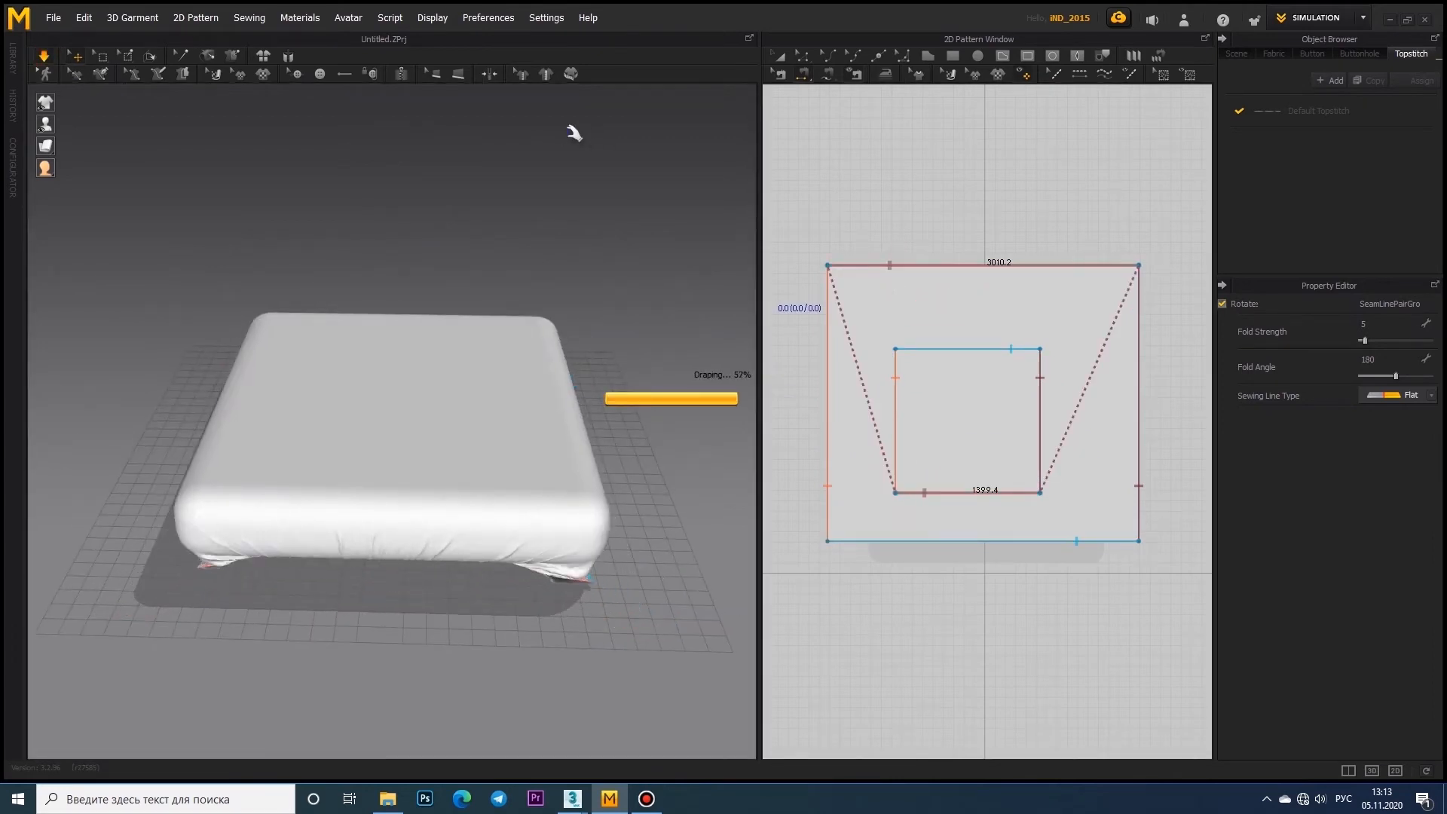
right_drag(562, 358, 520, 240)
click(503, 389)
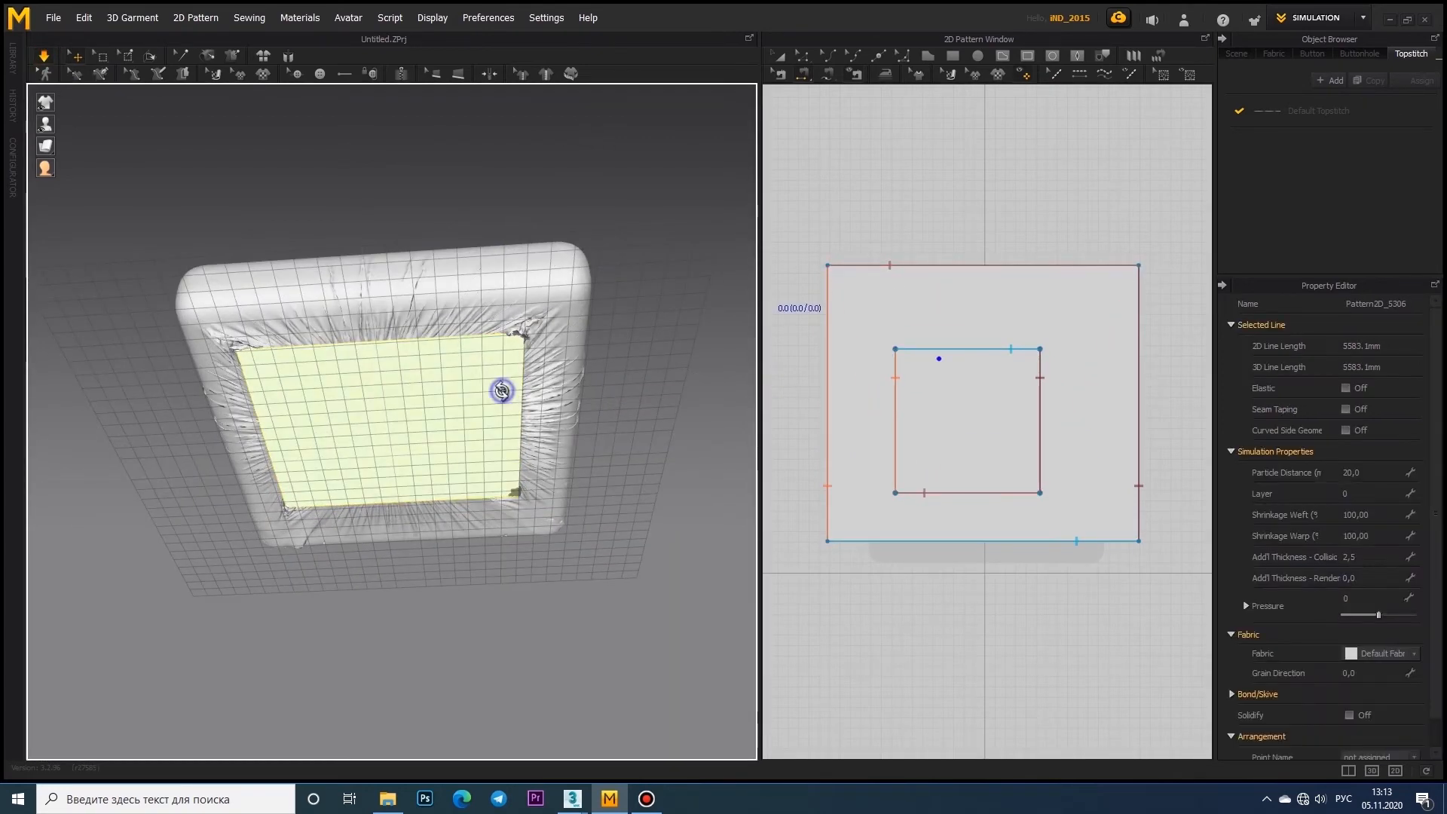
right_click(503, 389)
click(567, 58)
- Pull the bottom fabric slightly during the simulation and freeze the bottom pattern again
right_drag(508, 359, 465, 399)
click(456, 445)
drag(391, 412, 390, 429)
right_drag(393, 452, 401, 422)
click(395, 352)
right_drag(394, 352, 439, 291)
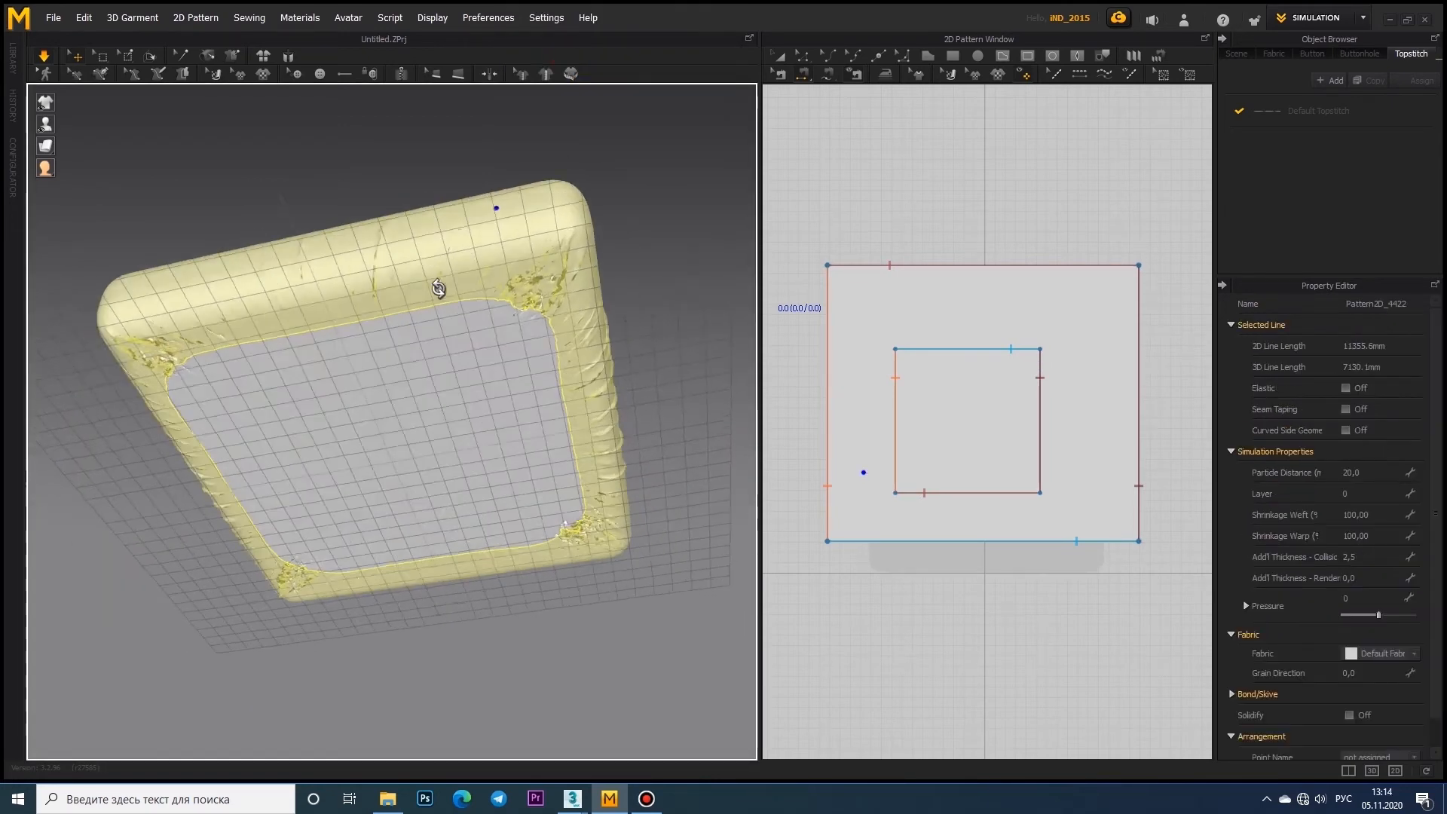
click(433, 355)
right_click(429, 359)
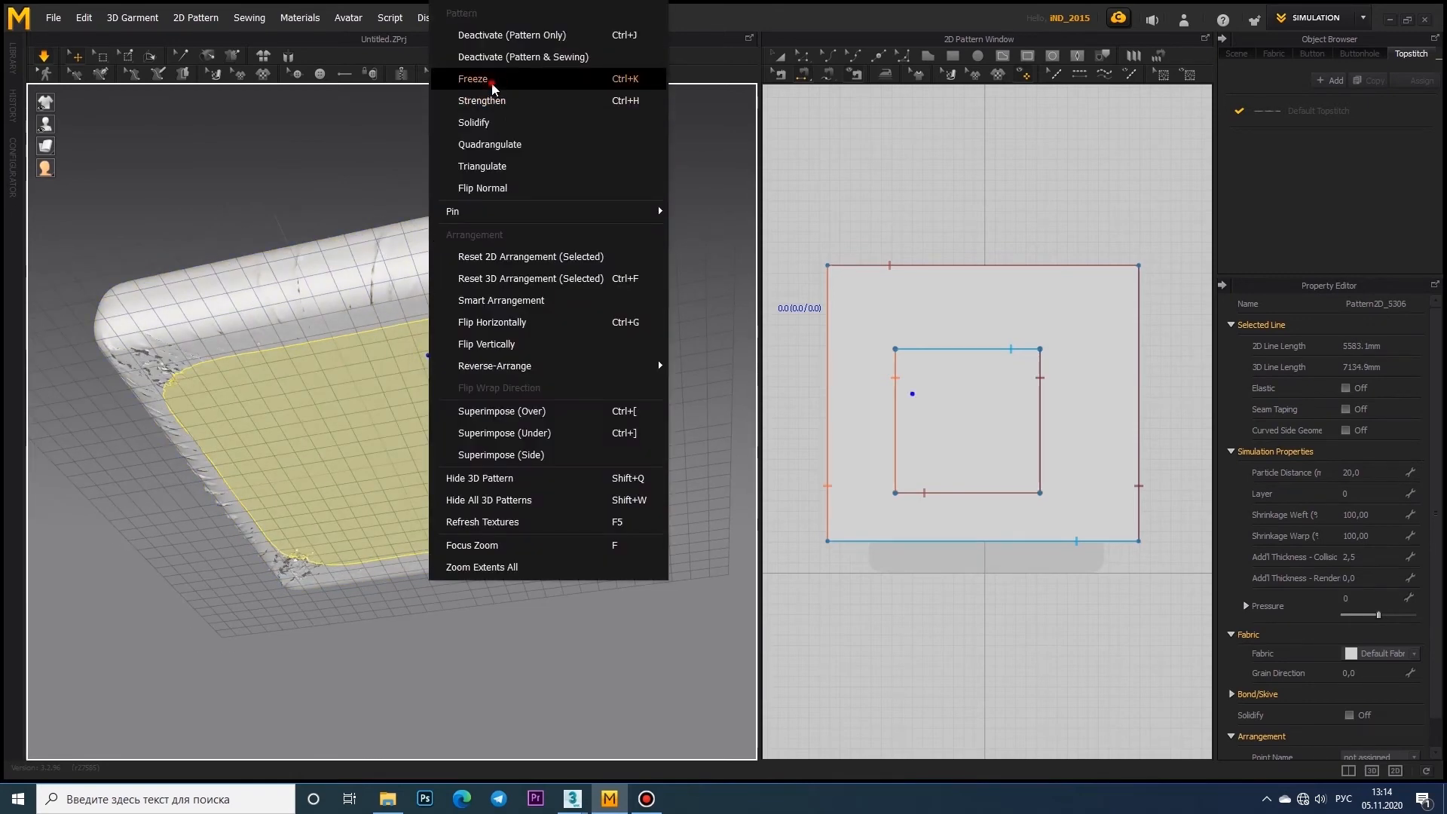
click(490, 80)
click(384, 241)
right_drag(378, 242, 333, 342)
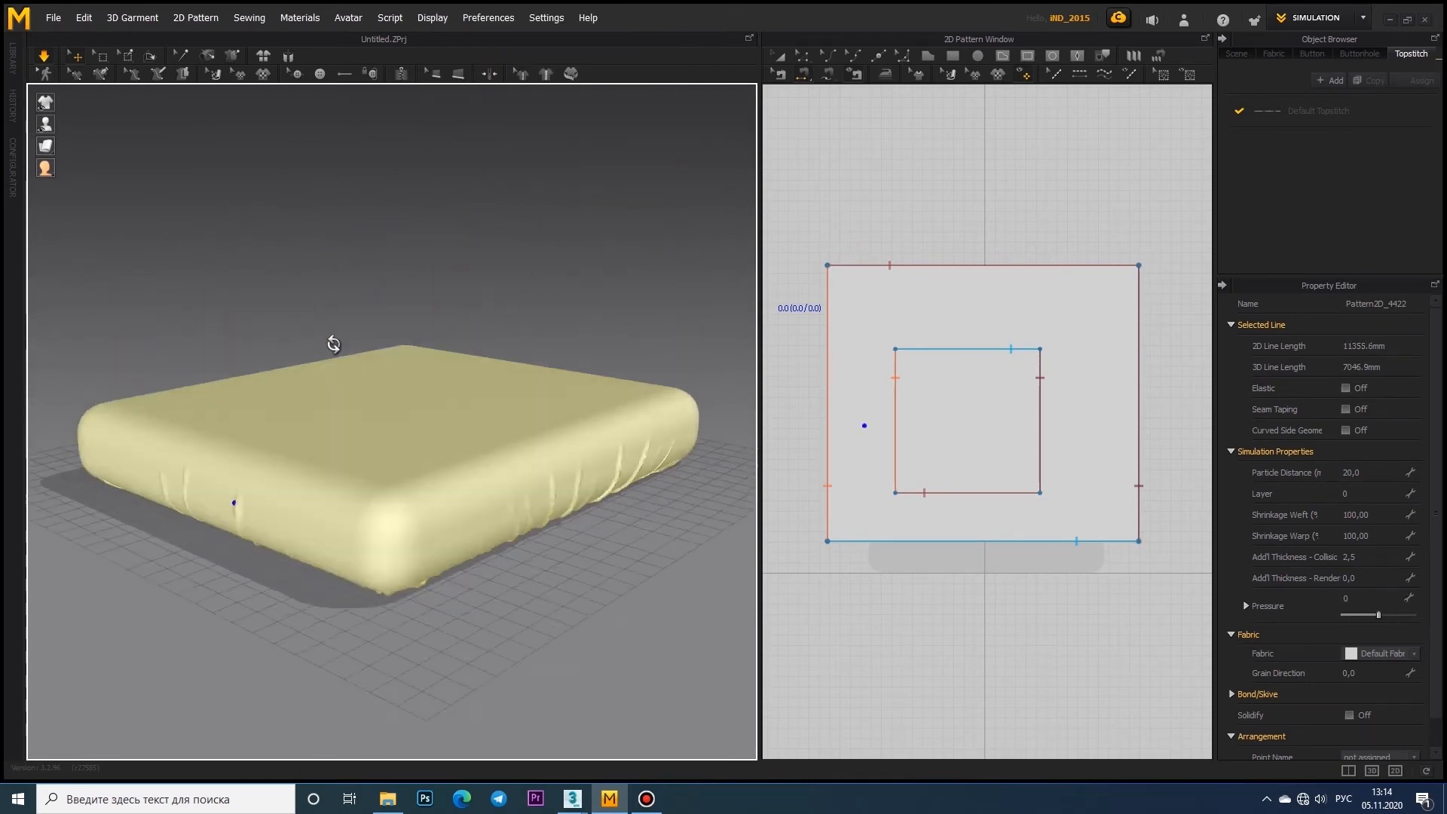
- Apply the R_Lightweight_Nylon physical preset to the default fabric
click(950, 326)
click(1354, 112)
click(1395, 614)
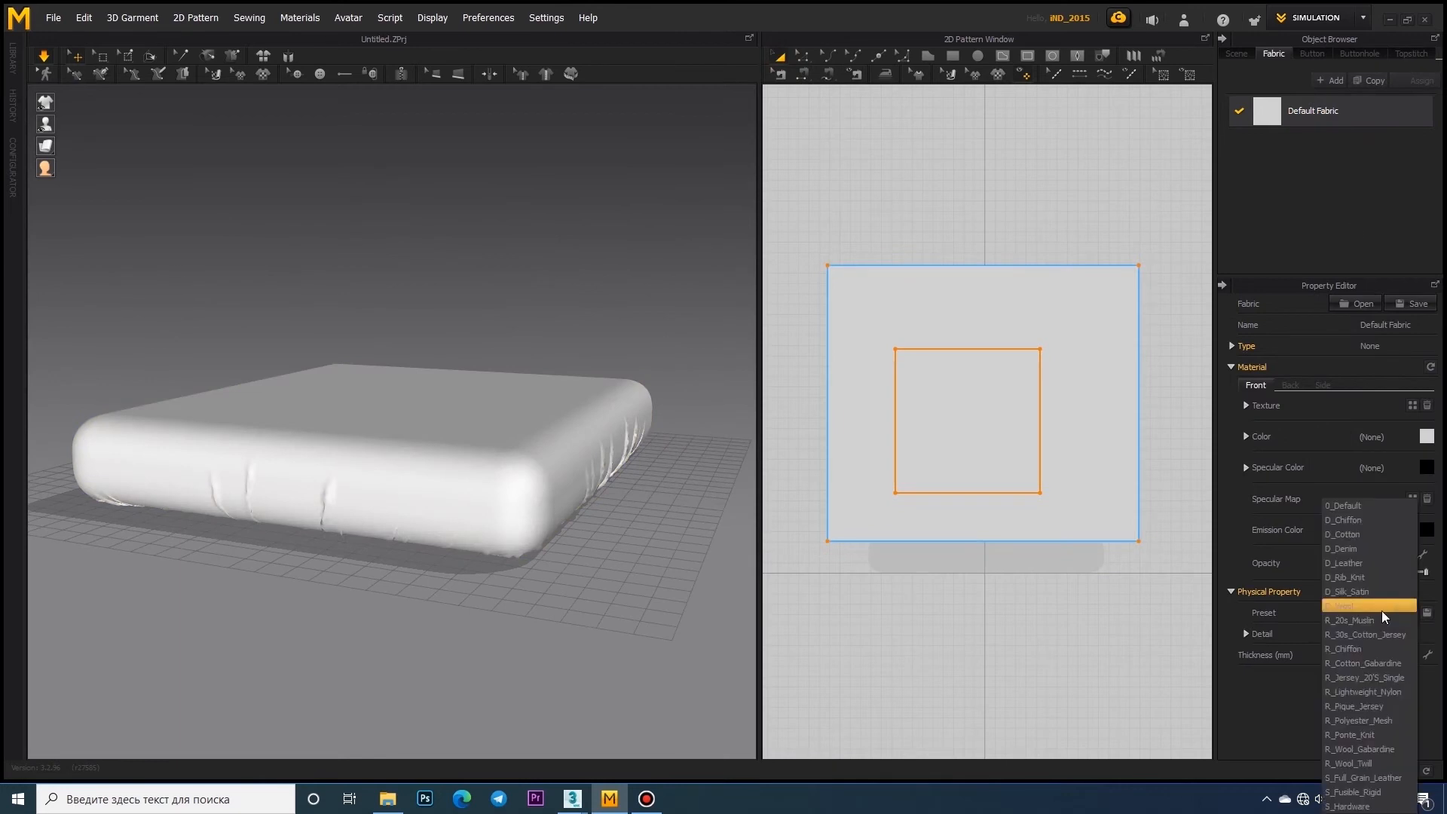
click(1380, 690)
- Set the mattress cover's weft and warp shrinkage to 105 and its particle distance to 10, and let the simulation refine the folds
click(550, 433)
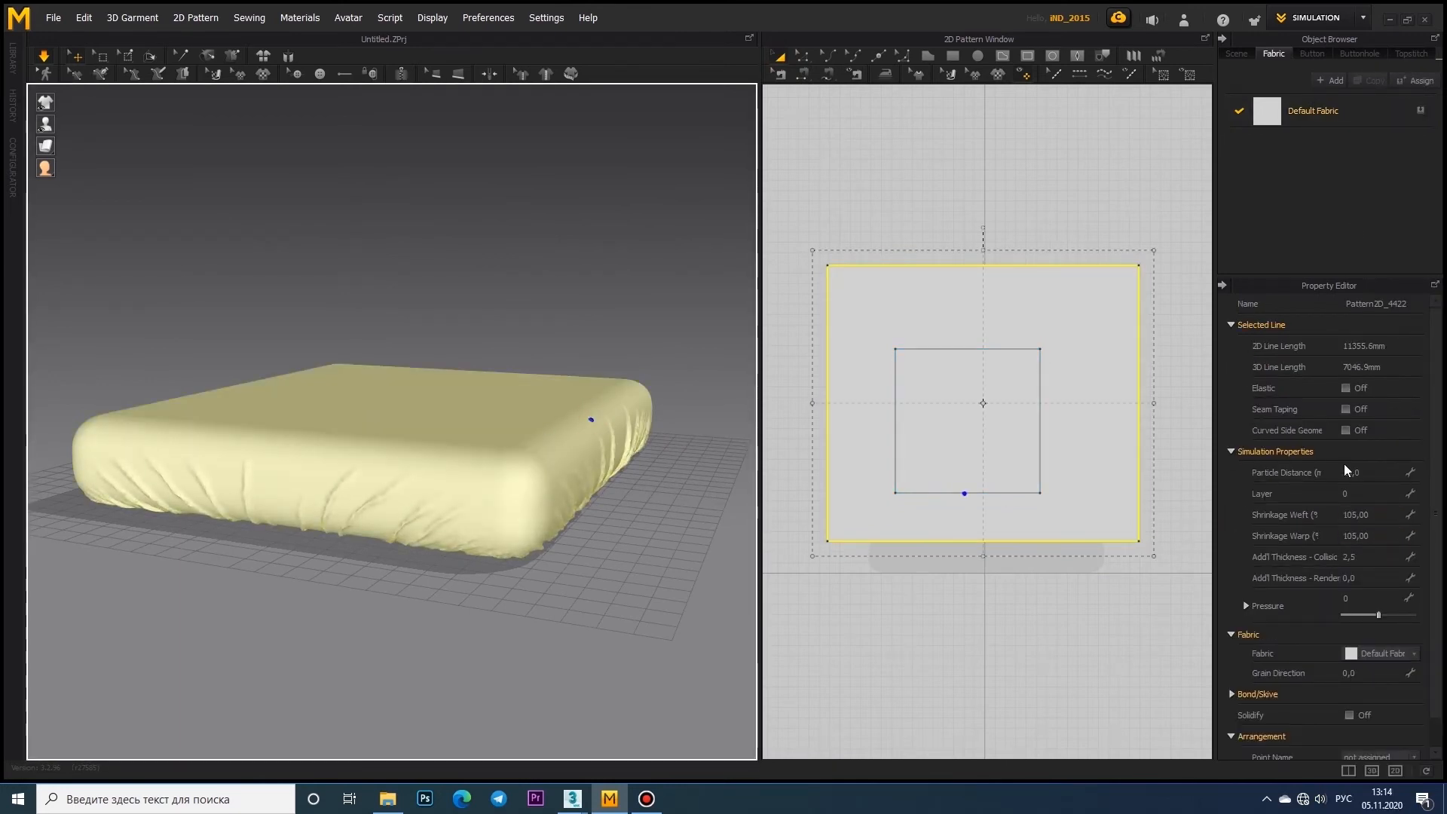
key(Return)
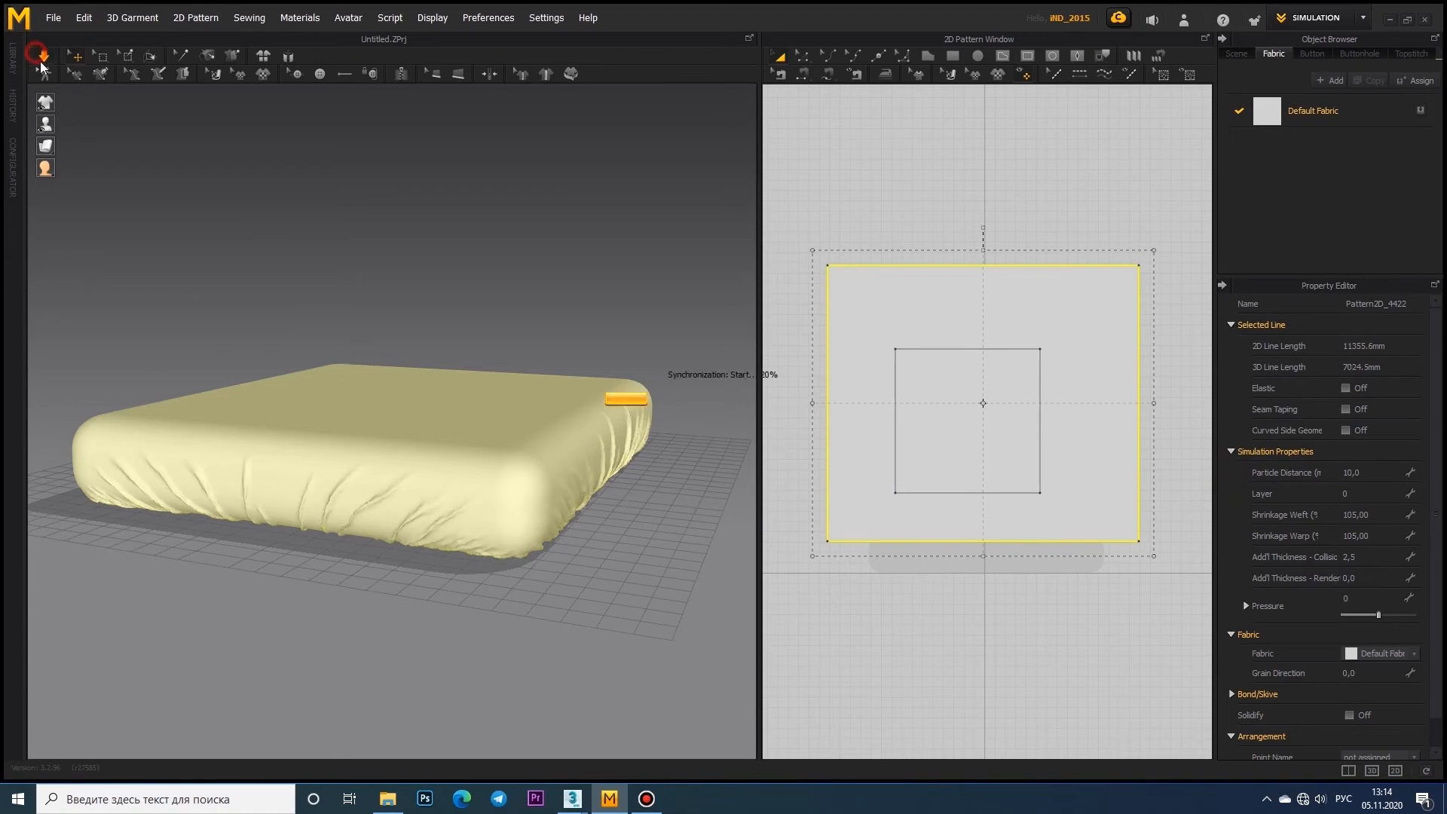
middle_drag(322, 370, 329, 376)
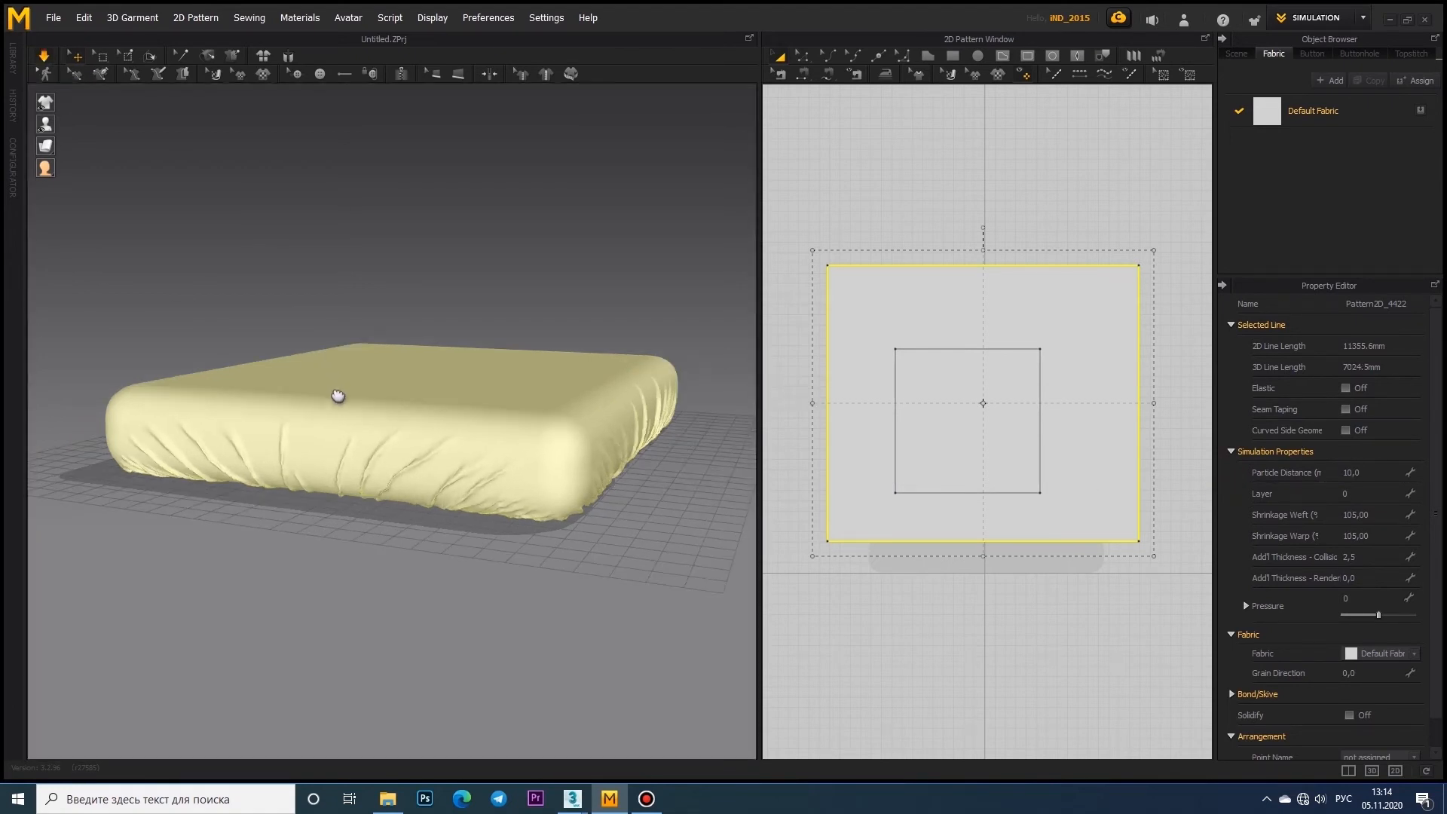
right_drag(333, 342, 212, 423)
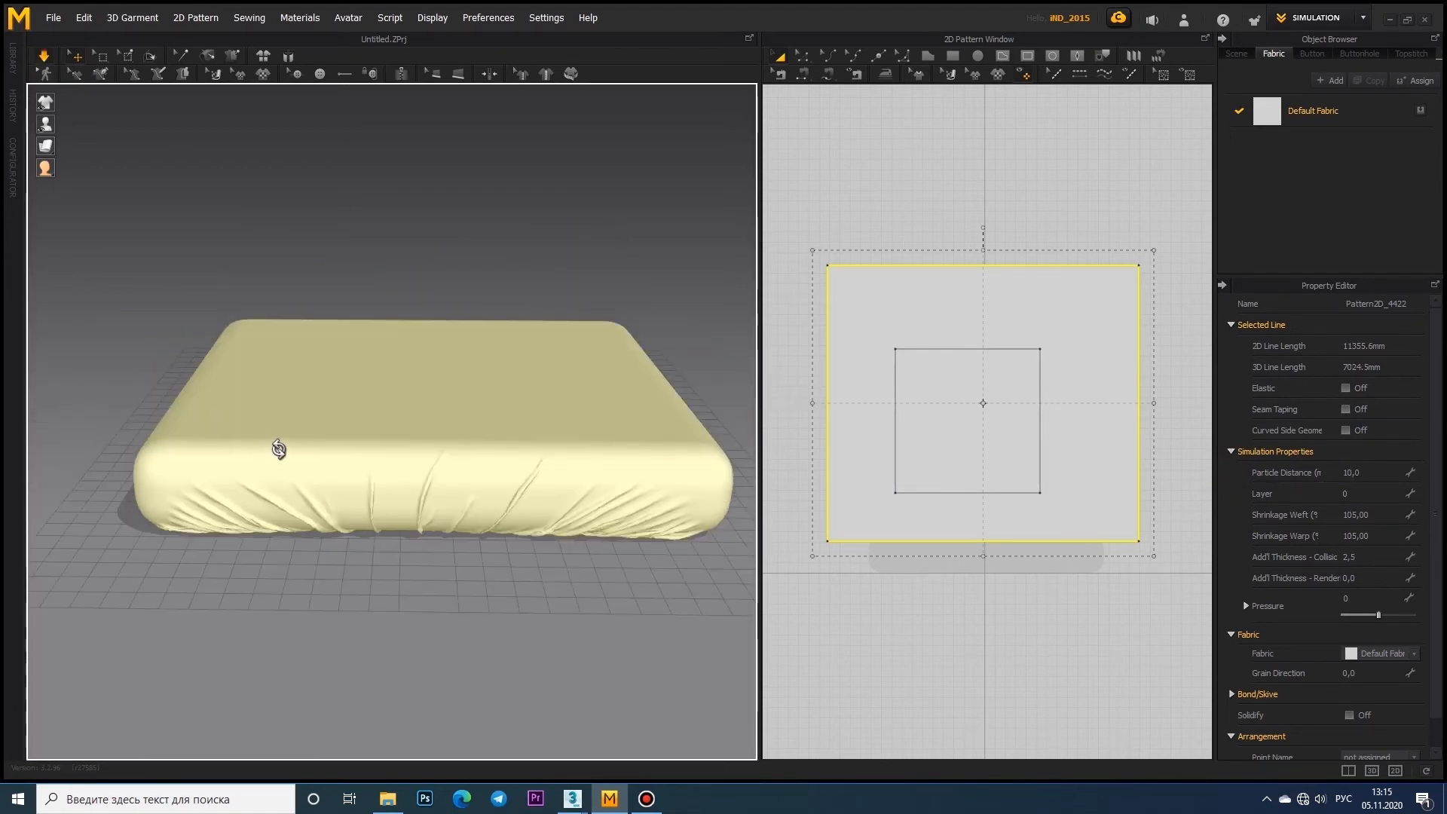
right_drag(382, 457, 419, 452)
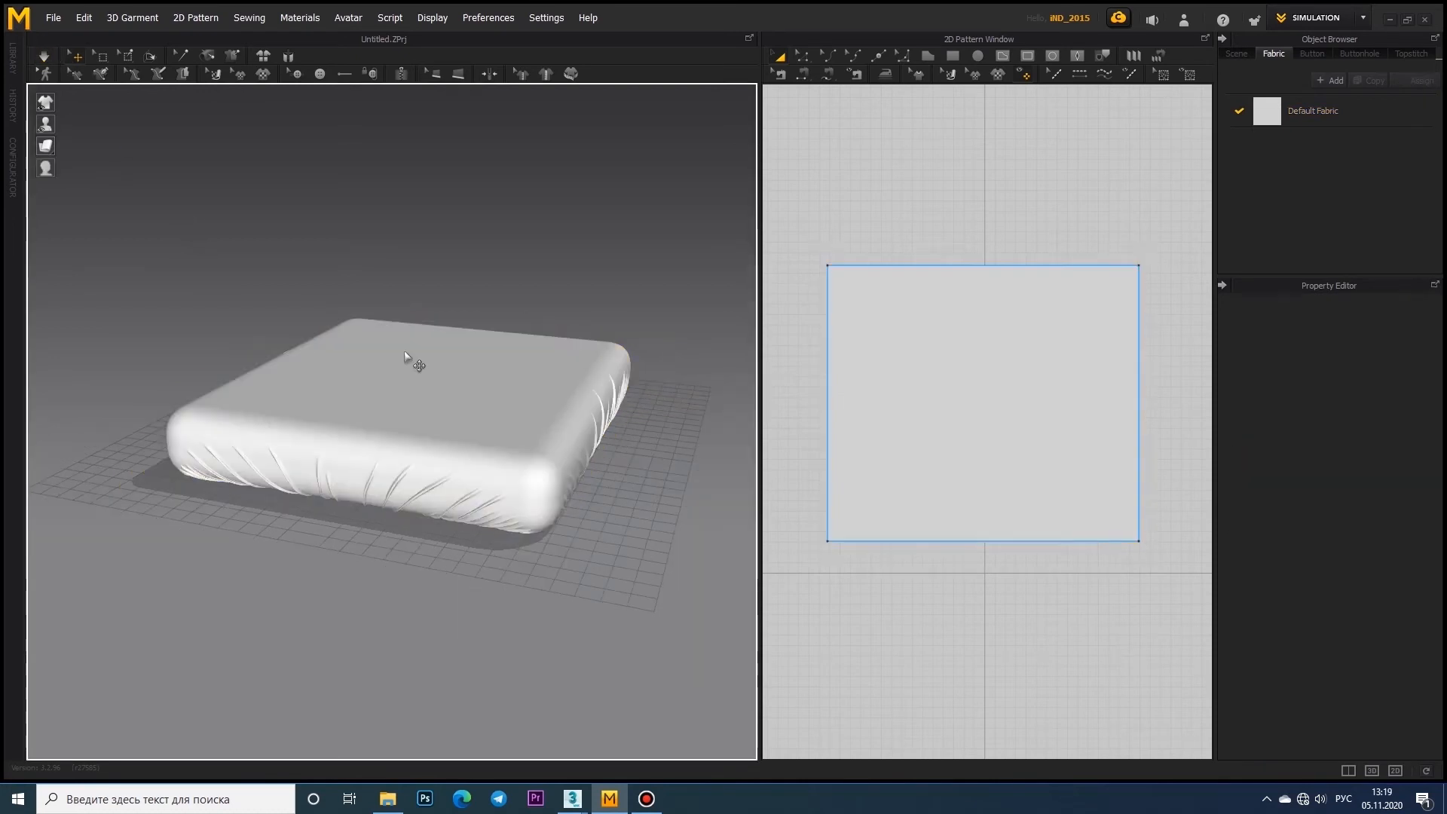
- Bring in the complete bed with its mattress as the avatar and draw a large rectangular pattern above it
click(52, 18)
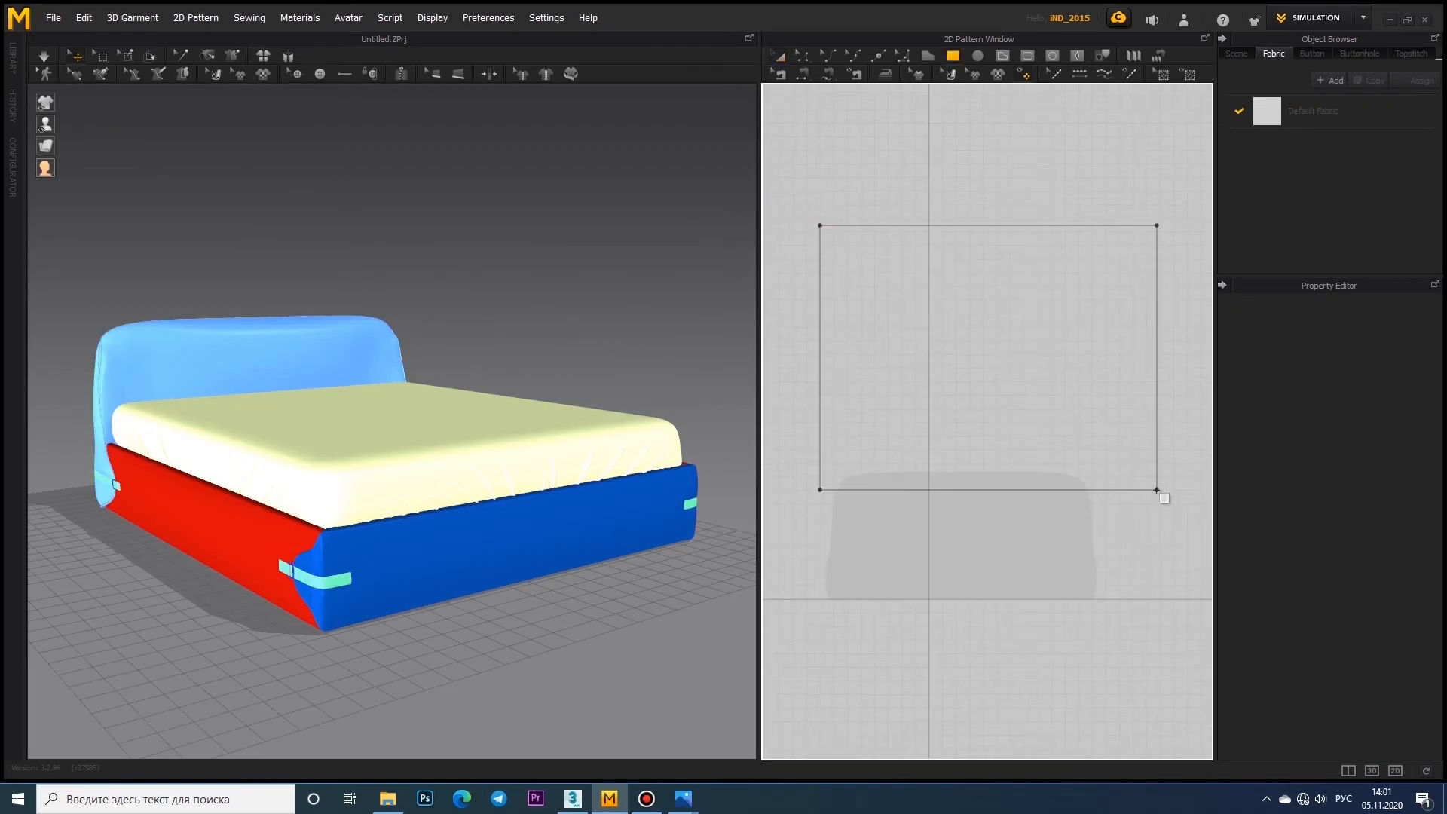
scroll(975, 330, down, 3)
middle_drag(974, 329, 976, 472)
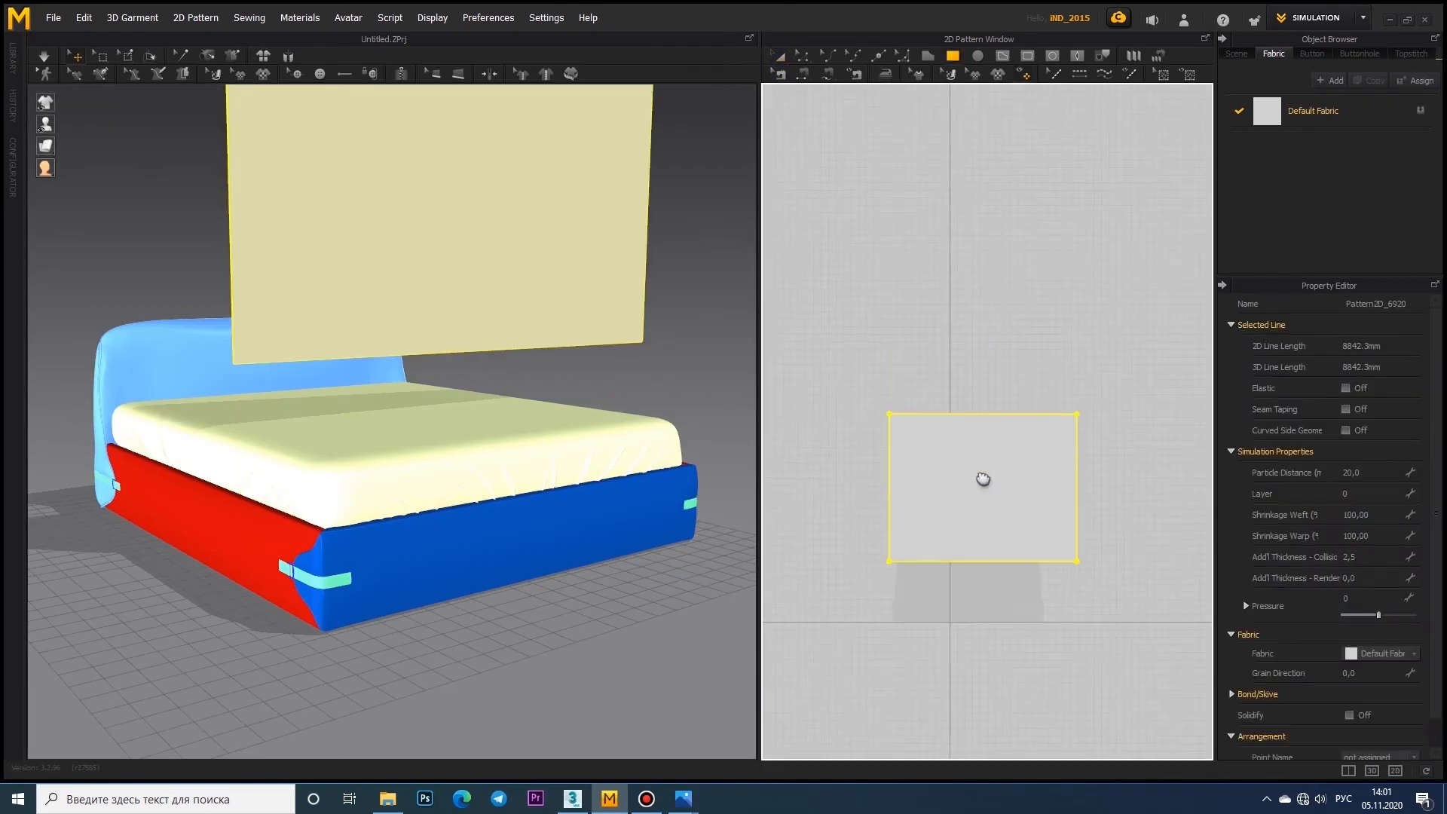
click(985, 325)
middle_drag(989, 334, 985, 356)
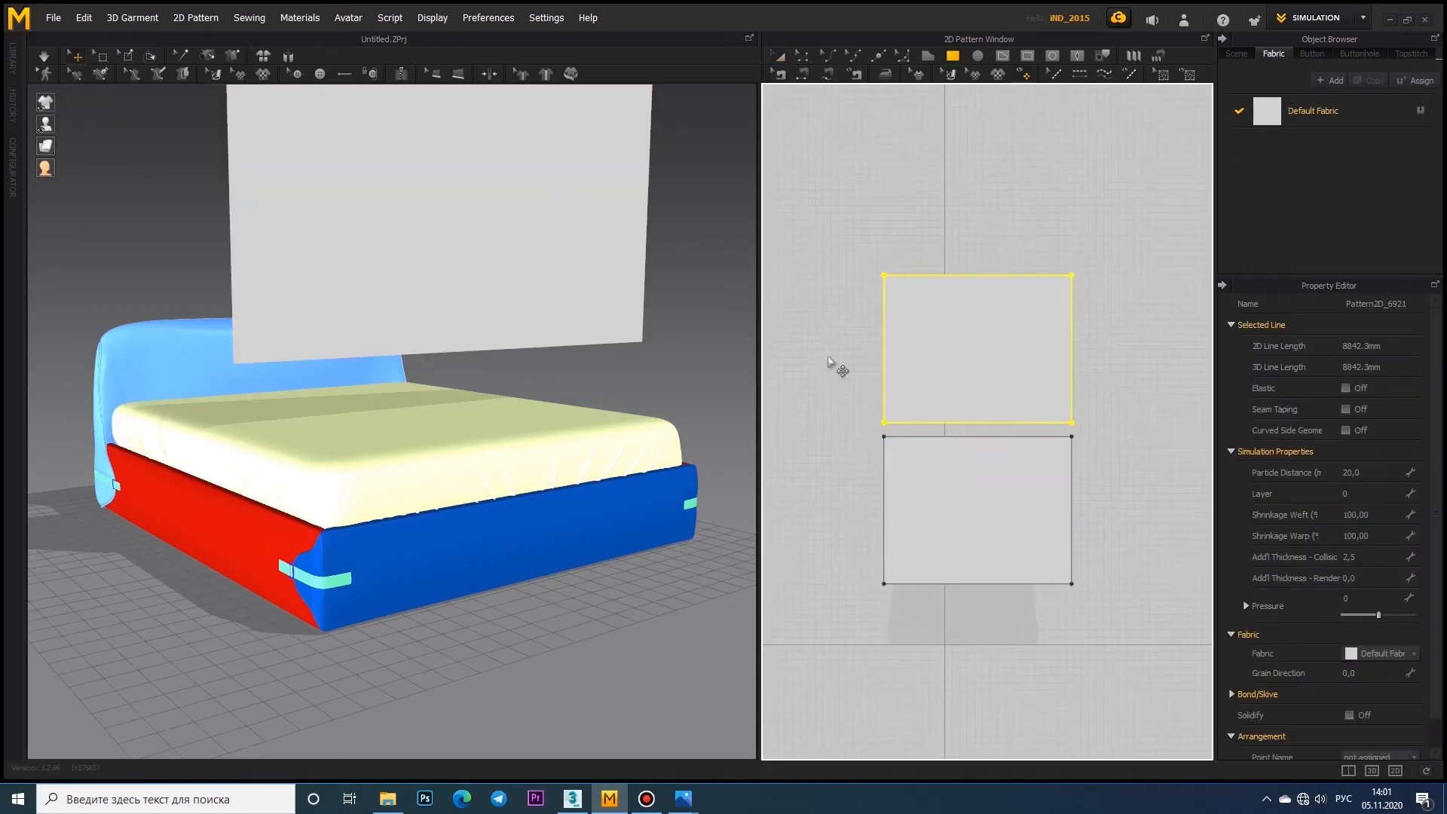
key(Delete)
- Draw a horizontal internal line near the pattern's upper edge and repeat it at even spacing down the whole rectangle
double_click(1070, 451)
scroll(1026, 459, up, 5)
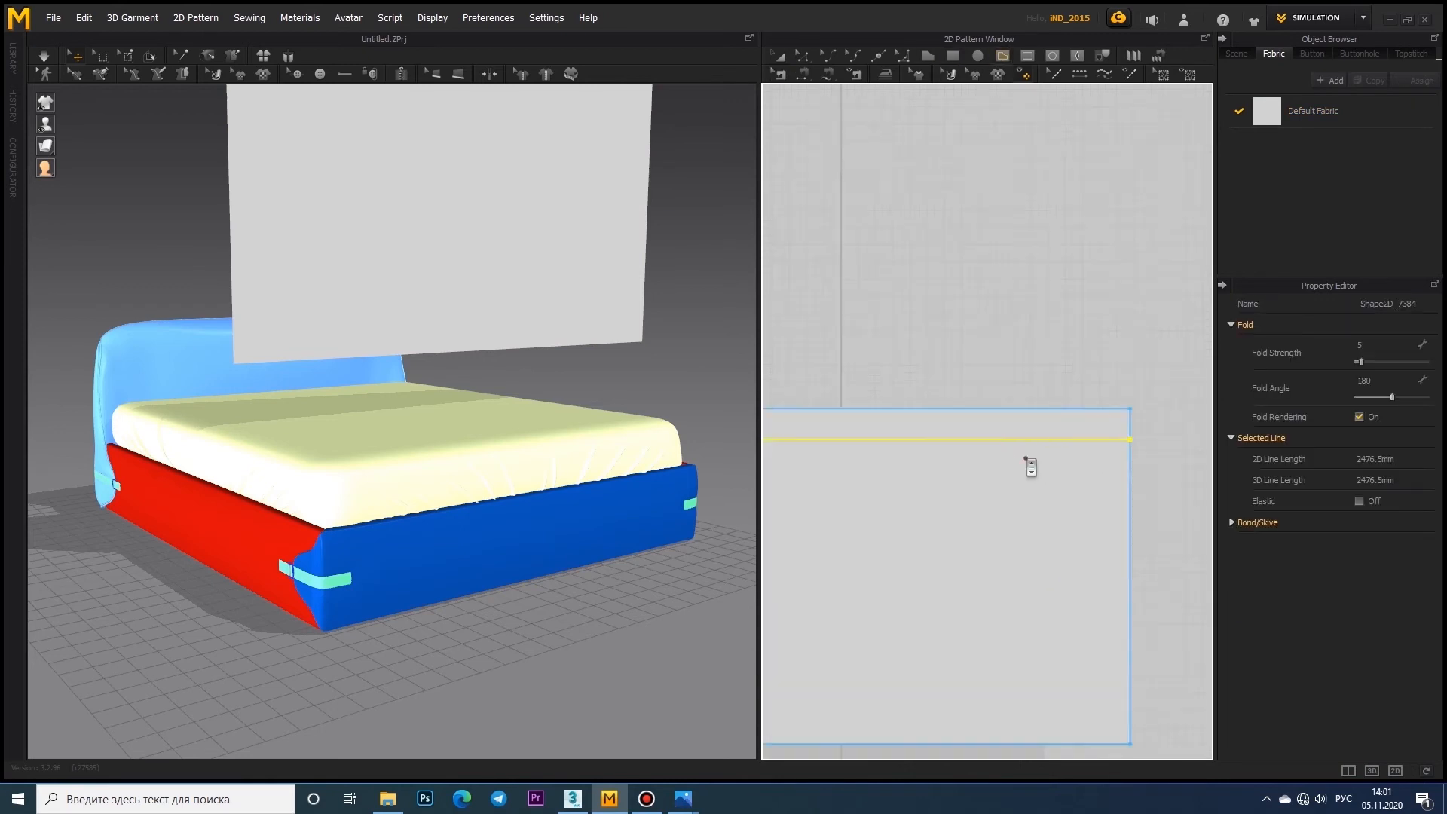
key(a)
scroll(1028, 459, down, 1)
middle_drag(1027, 459, 1051, 420)
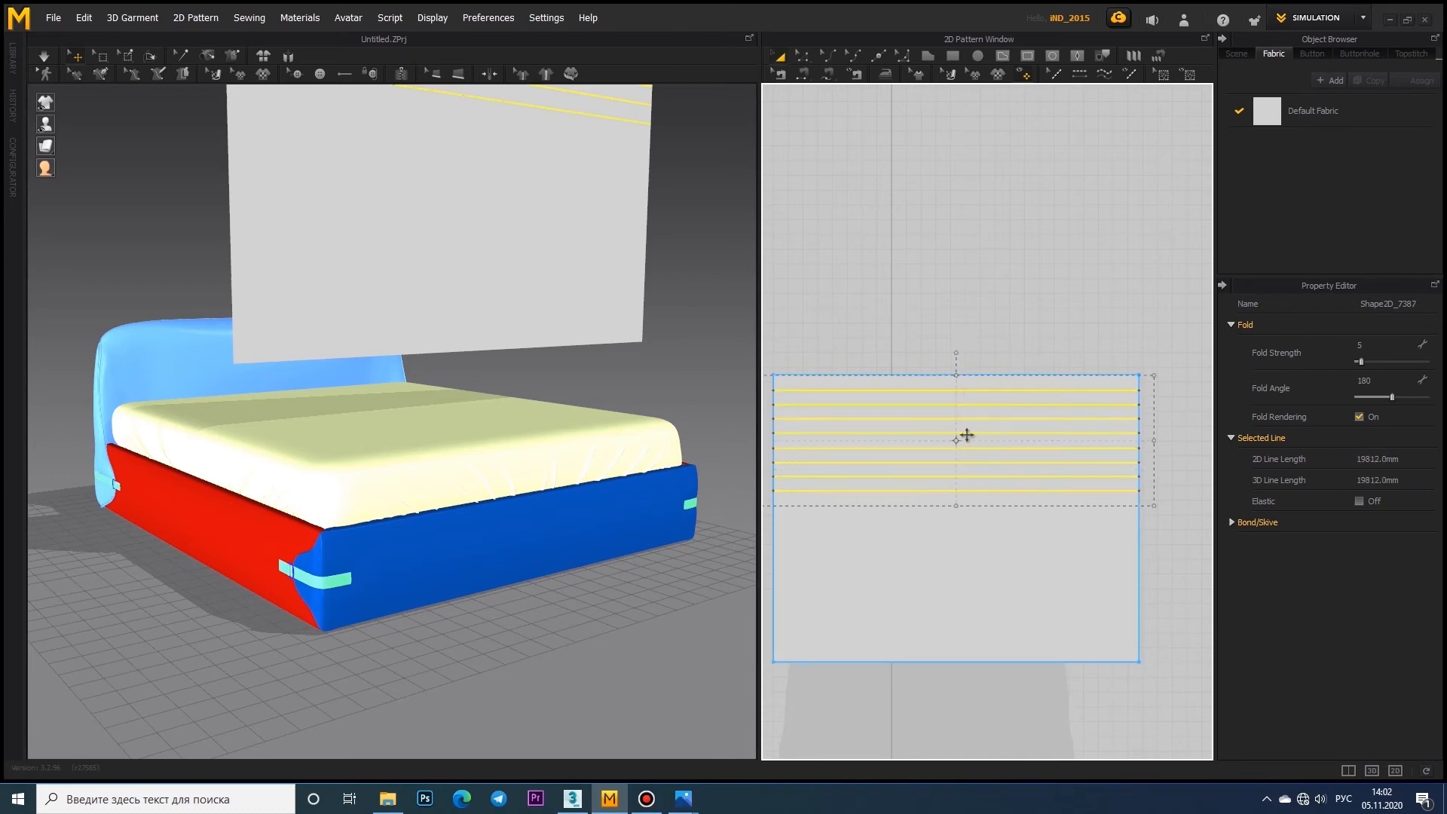
click(956, 556)
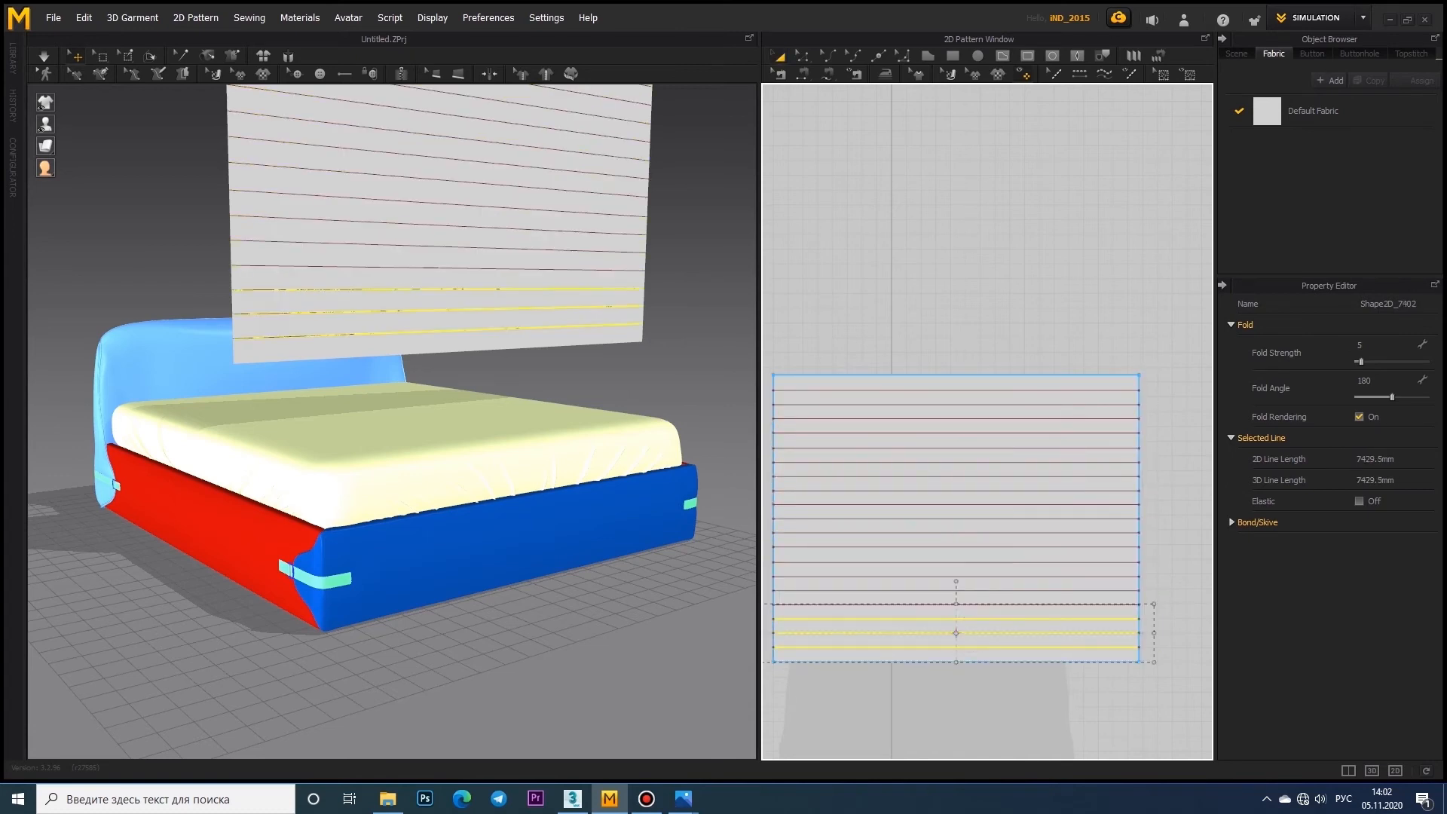
click(980, 562)
- Duplicate the lined pattern above the original in 2D and offset the copy parallel behind it in the 3D view
scroll(1051, 436, down, 3)
click(1010, 343)
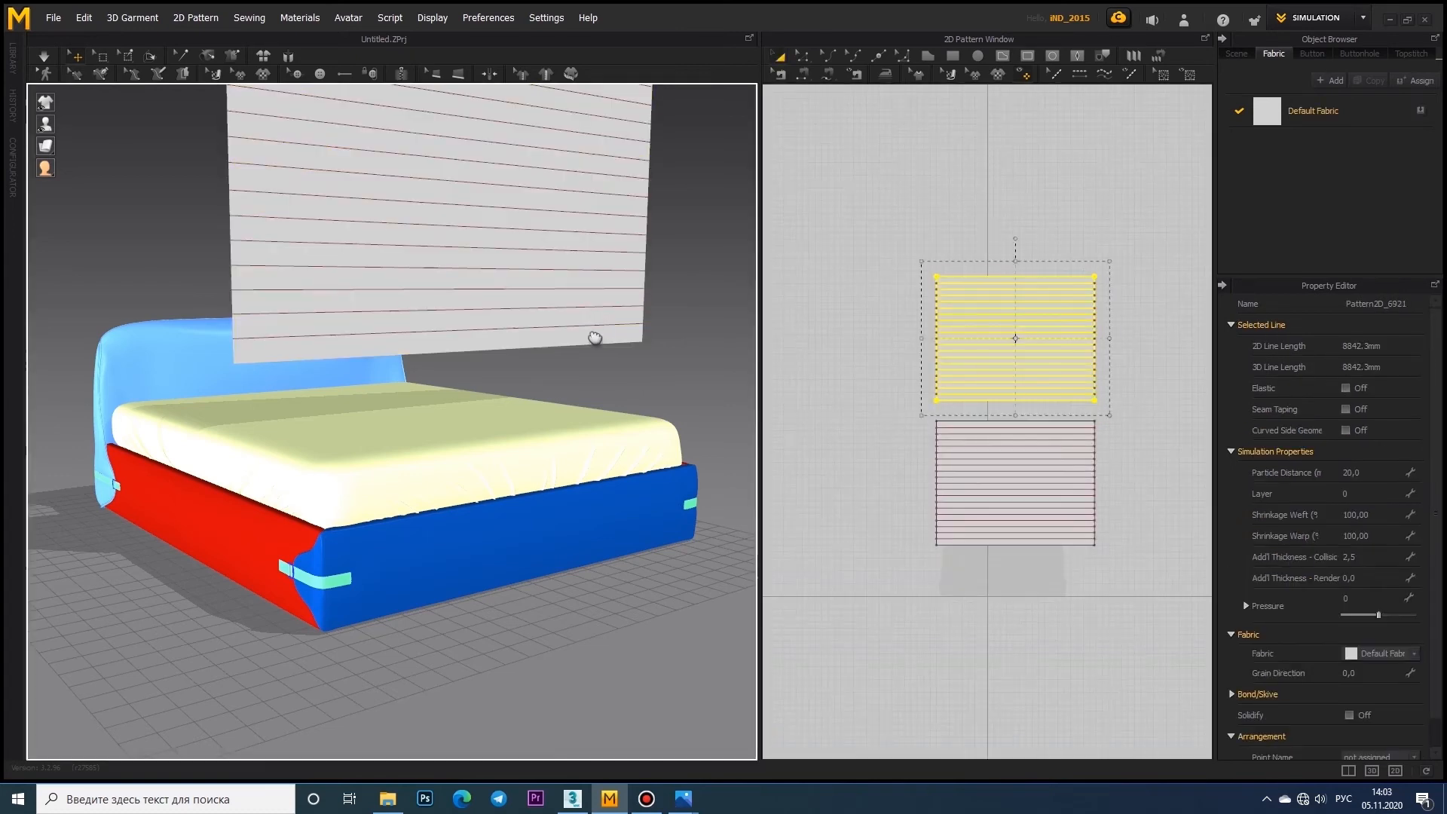
scroll(595, 337, down, 3)
middle_drag(588, 302, 549, 543)
drag(518, 241, 533, 198)
key(ctrl+z)
right_drag(534, 197, 596, 197)
drag(542, 230, 380, 101)
drag(459, 188, 436, 184)
drag(479, 154, 480, 482)
- Paste a second copy of the lined pattern below the original and shift all three patterns upward in 2D
click(957, 421)
key(ctrl+c)
key(ctrl+v)
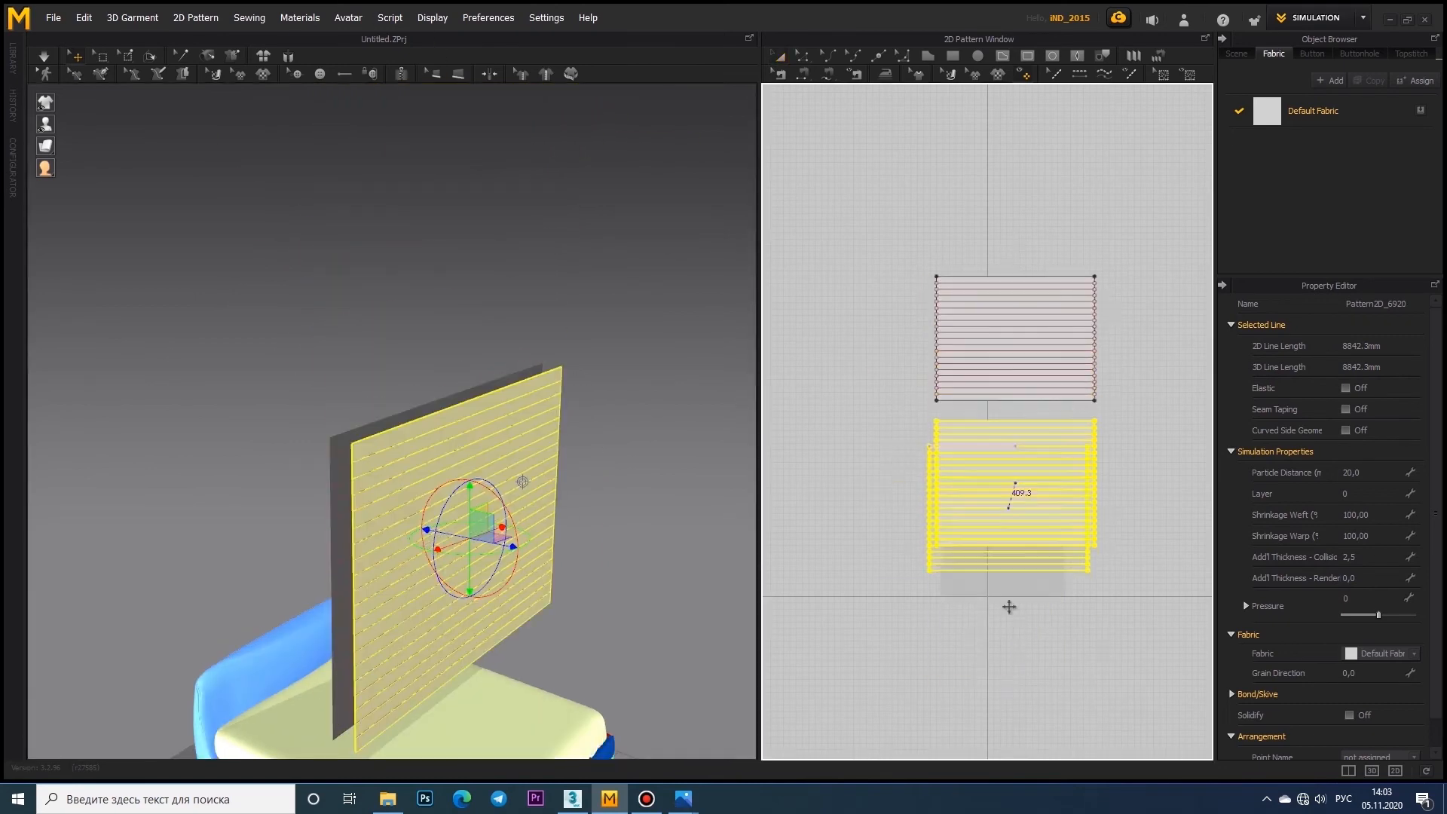
click(1008, 618)
key(ctrl+a)
drag(1005, 449, 1004, 236)
- Move the newest lined pattern in front of the other two in 3D, forming three parallel layers above the bed
middle_drag(609, 603, 595, 410)
click(529, 486)
drag(540, 471, 560, 165)
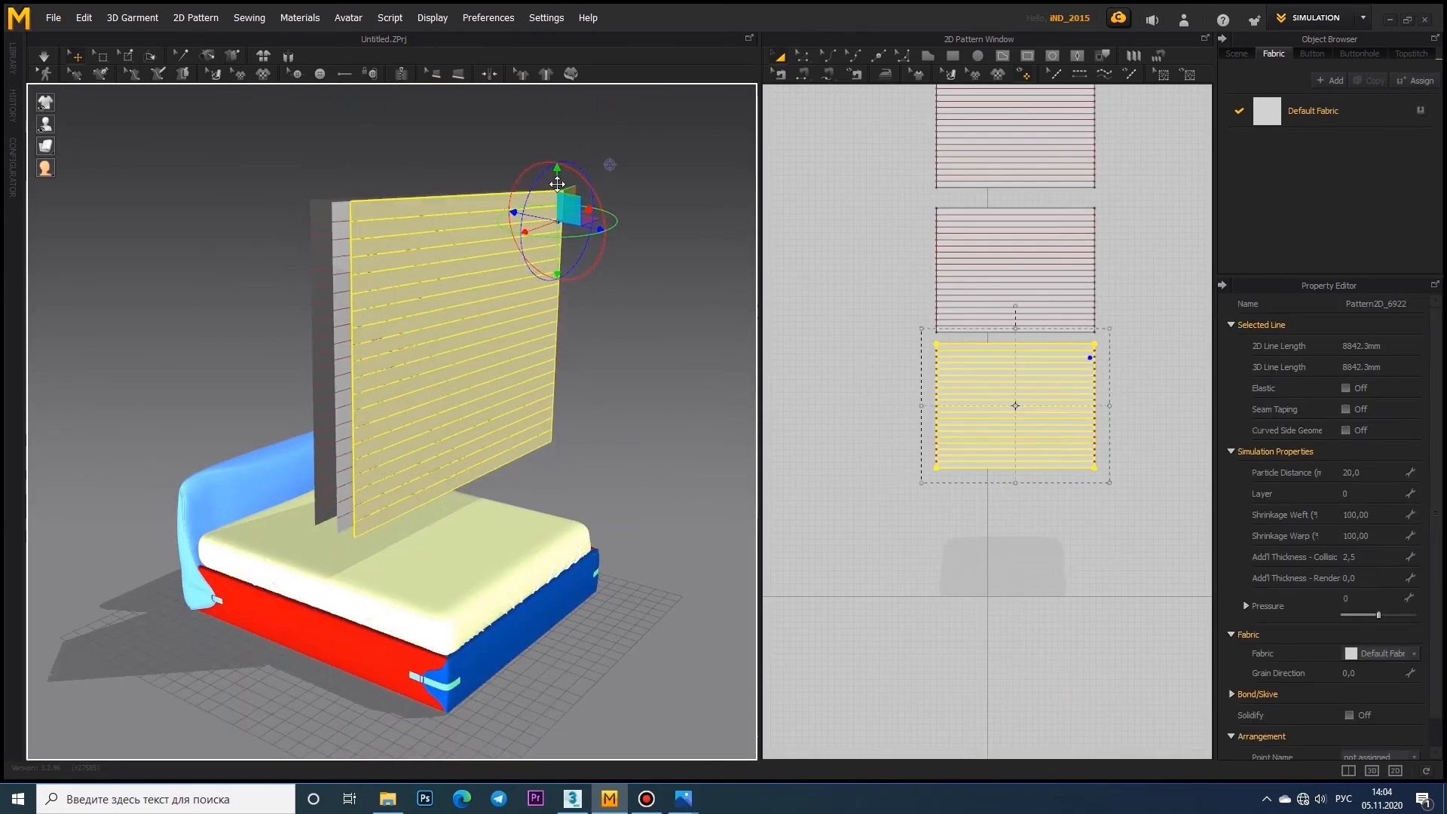
right_drag(490, 283, 567, 345)
drag(556, 172, 648, 189)
- Set the particle distance of all three sewn layers to 40 and lay them horizontally above the mattress
click(468, 290)
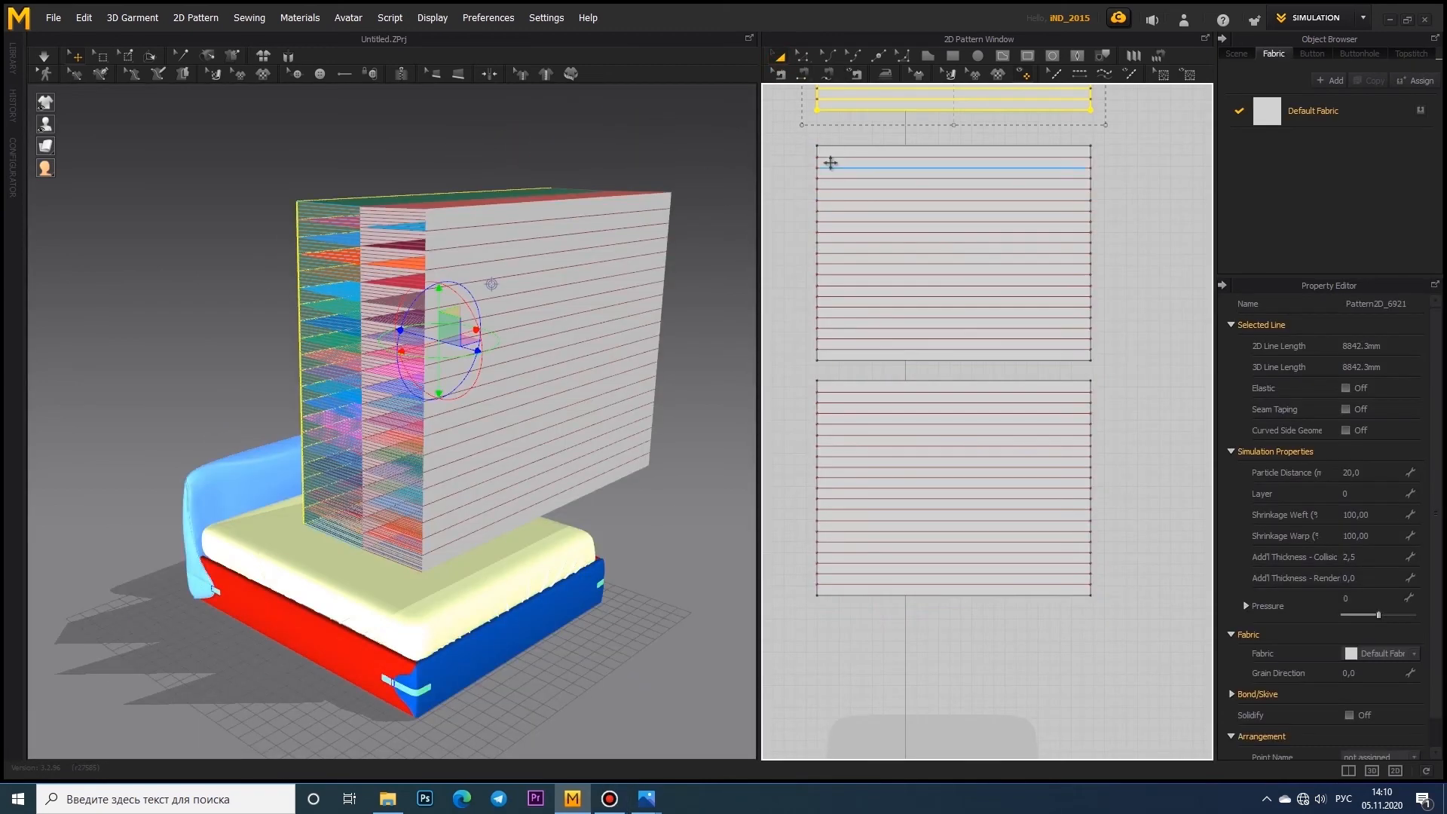
shift+click(863, 384)
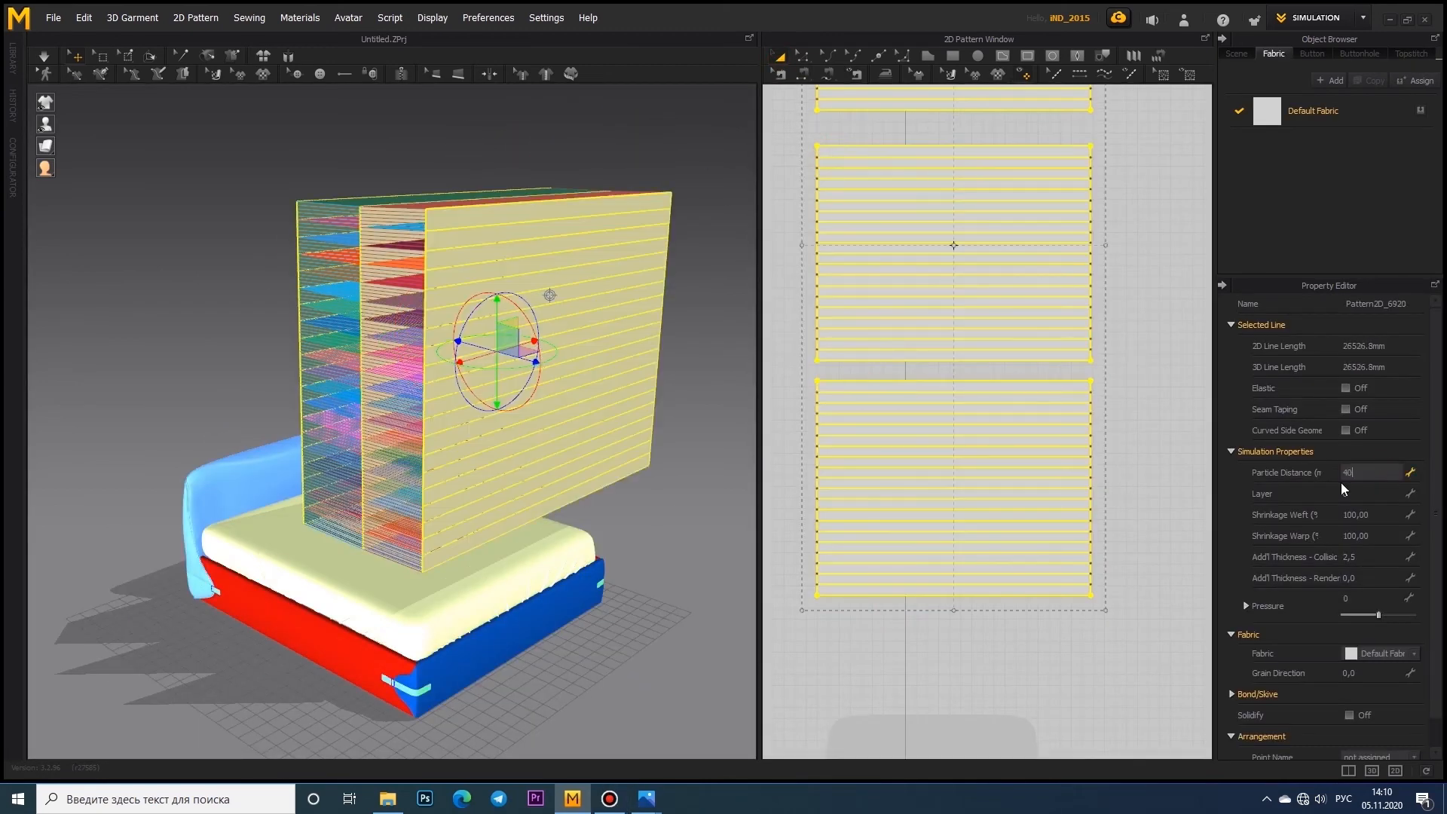
drag(483, 296, 484, 368)
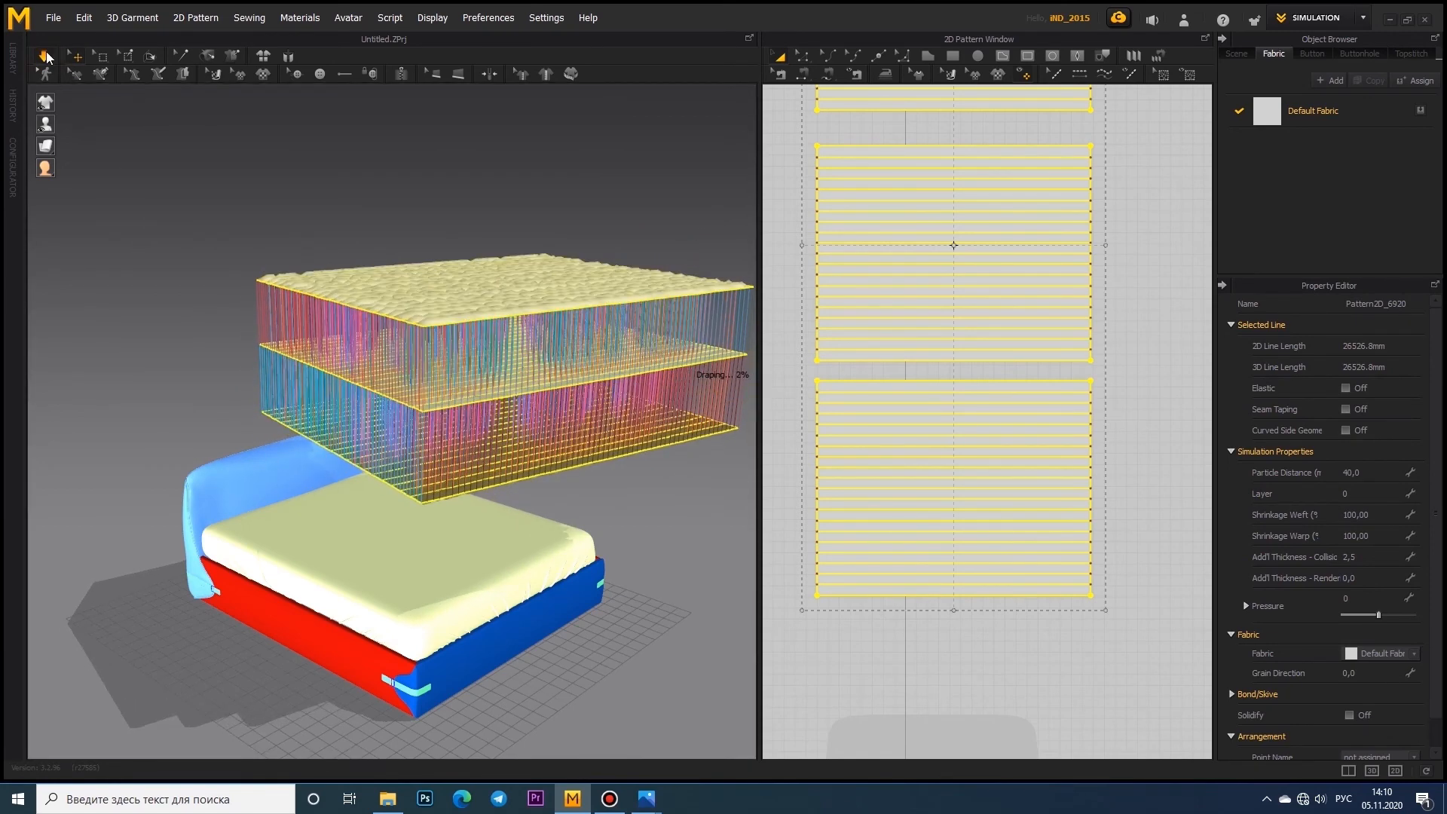
- Run the simulation so the sewn layers close together and drop onto the mattress as a quilted blanket
key(space)
right_drag(260, 339, 374, 505)
right_drag(464, 564, 376, 376)
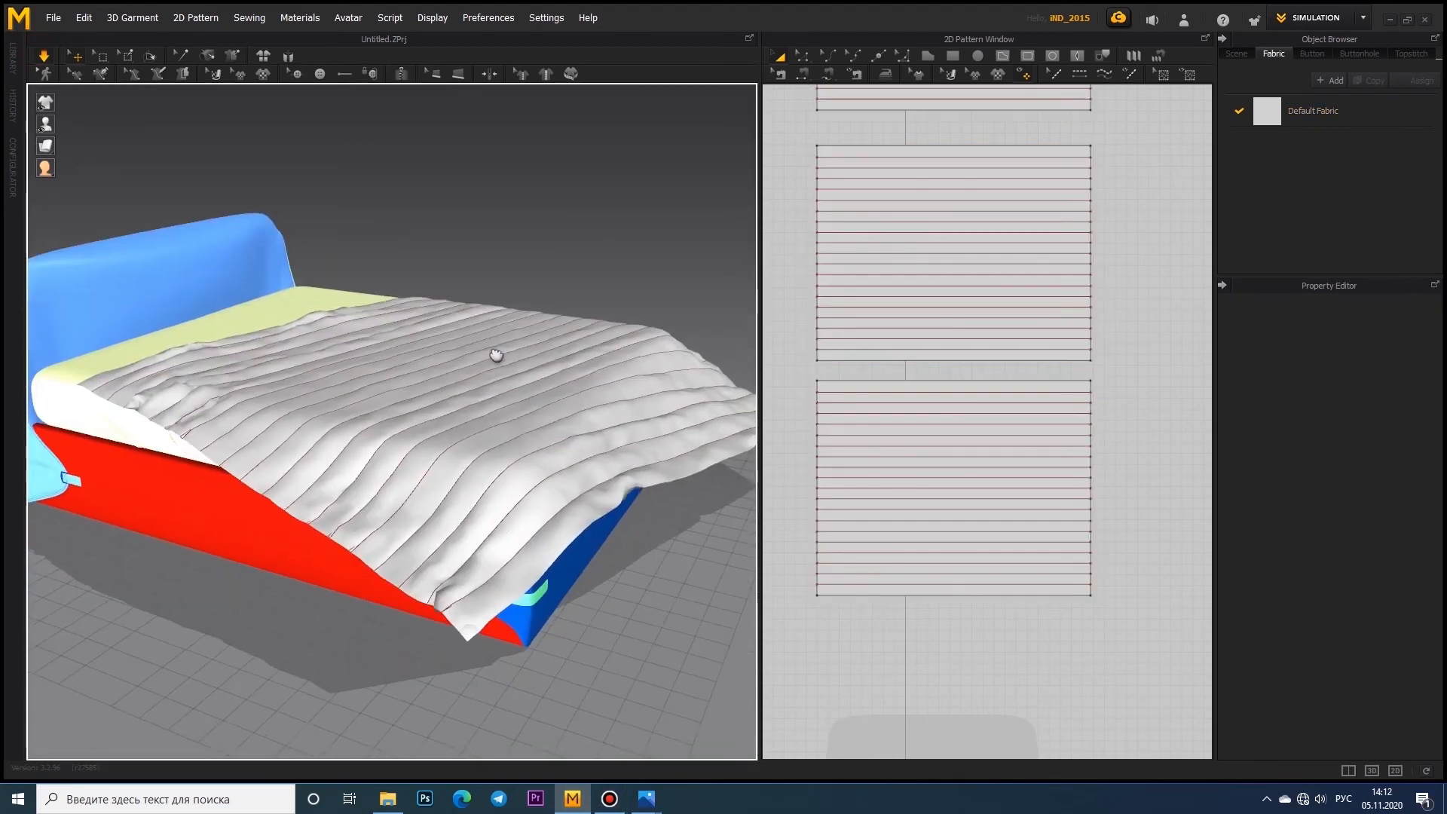
- Pull the quilted blanket across the bed to shape how it drapes over the mattress
right_drag(494, 355, 401, 429)
drag(400, 430, 548, 448)
right_drag(545, 422, 449, 389)
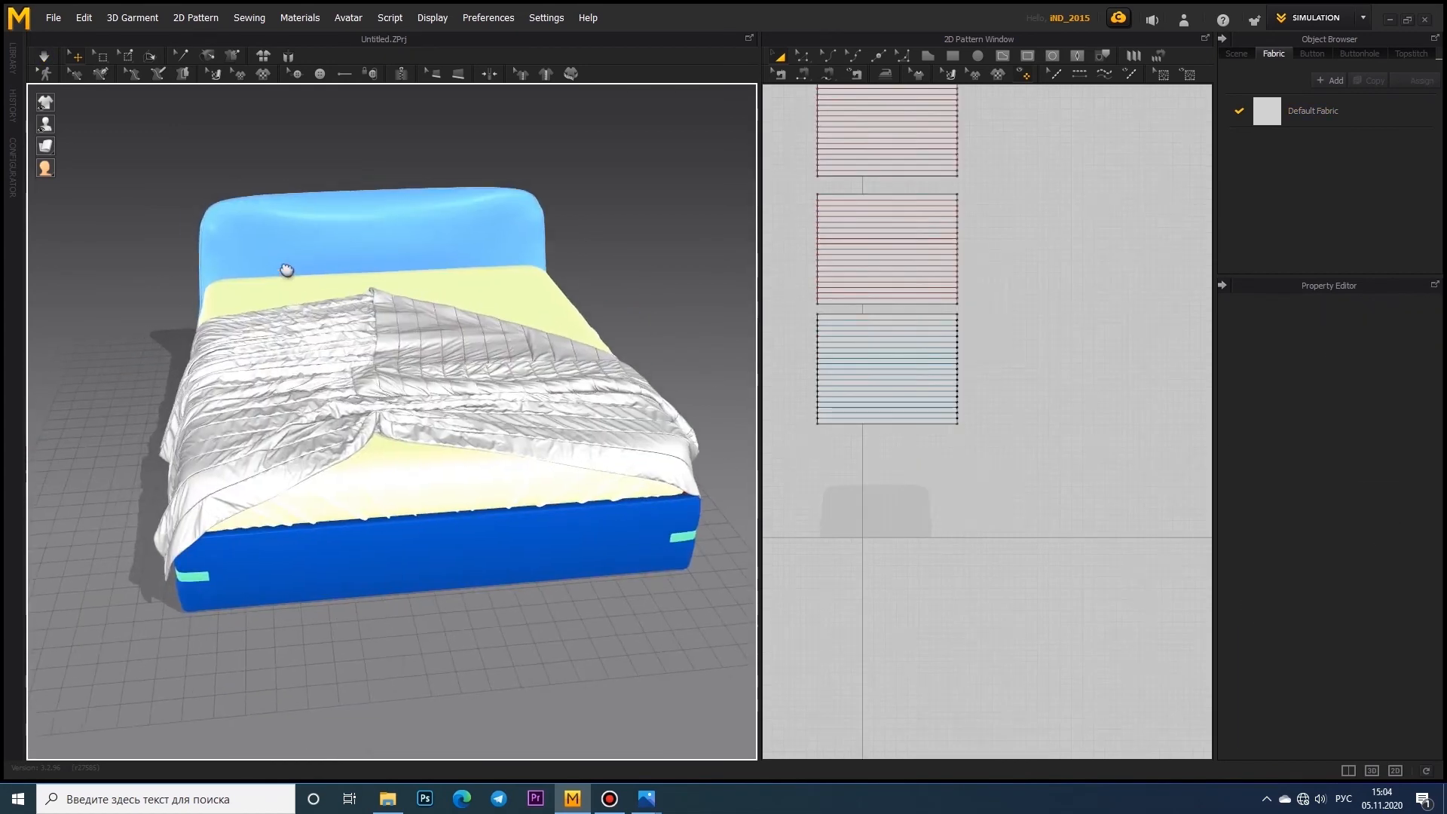
click(286, 270)
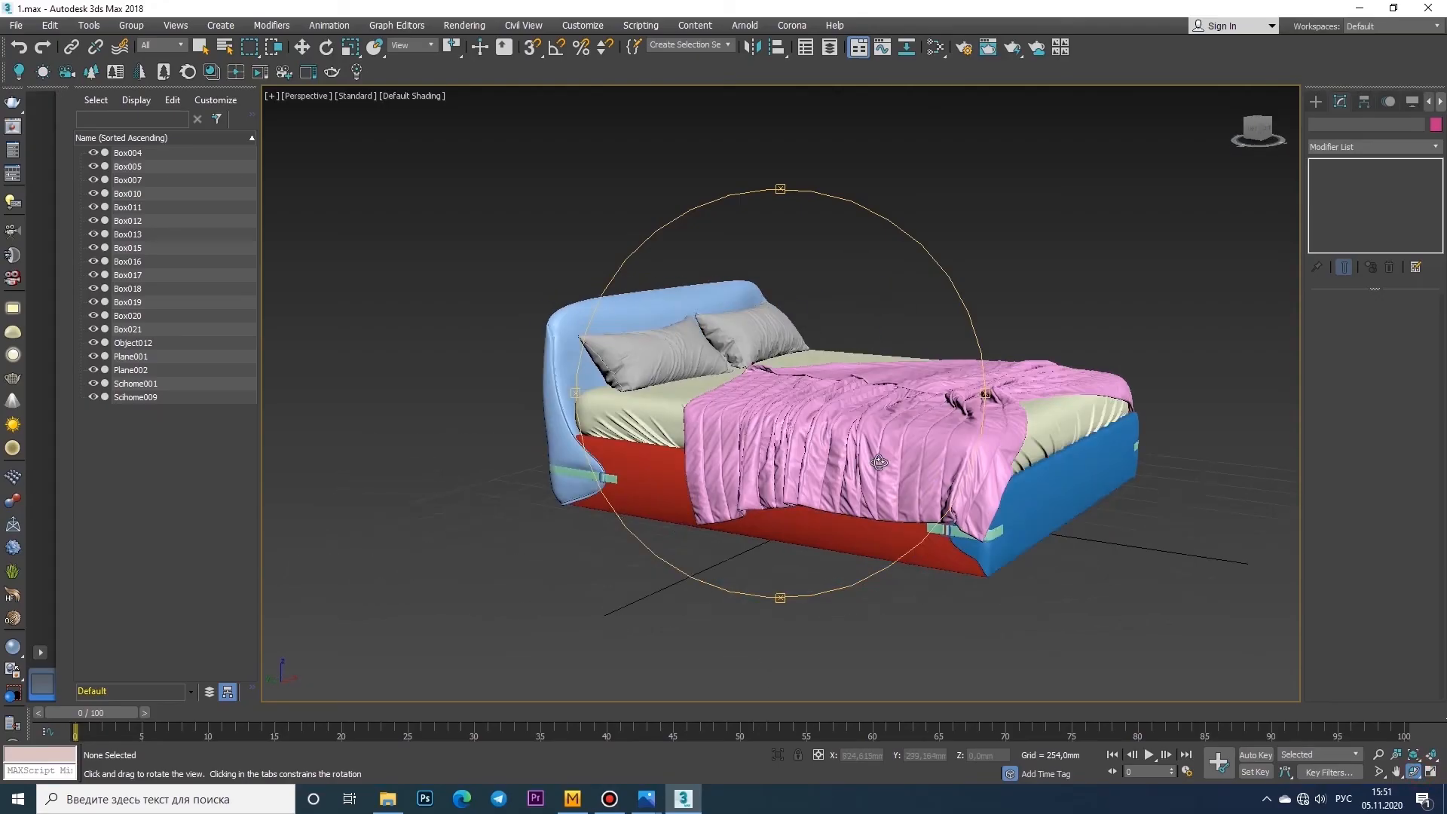
- Show the assembled bed with edged faces in 3ds Max and examine the mesh of the pillows, blanket and corner strap
drag(761, 452, 804, 461)
click(420, 98)
click(457, 249)
scroll(643, 392, up, 6)
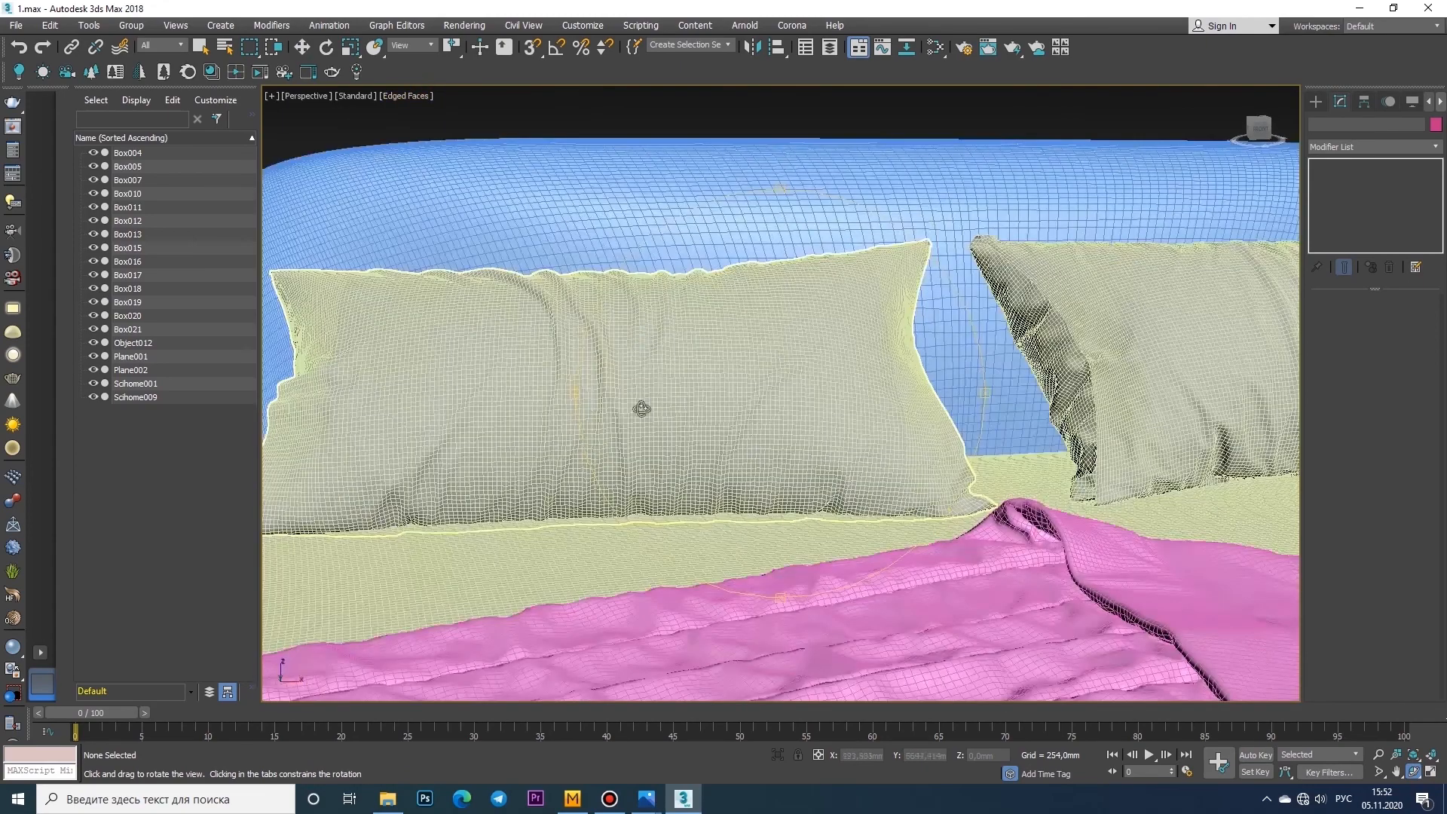
scroll(701, 418, down, 5)
middle_drag(756, 427, 808, 498)
scroll(587, 504, down, 2)
scroll(730, 550, up, 8)
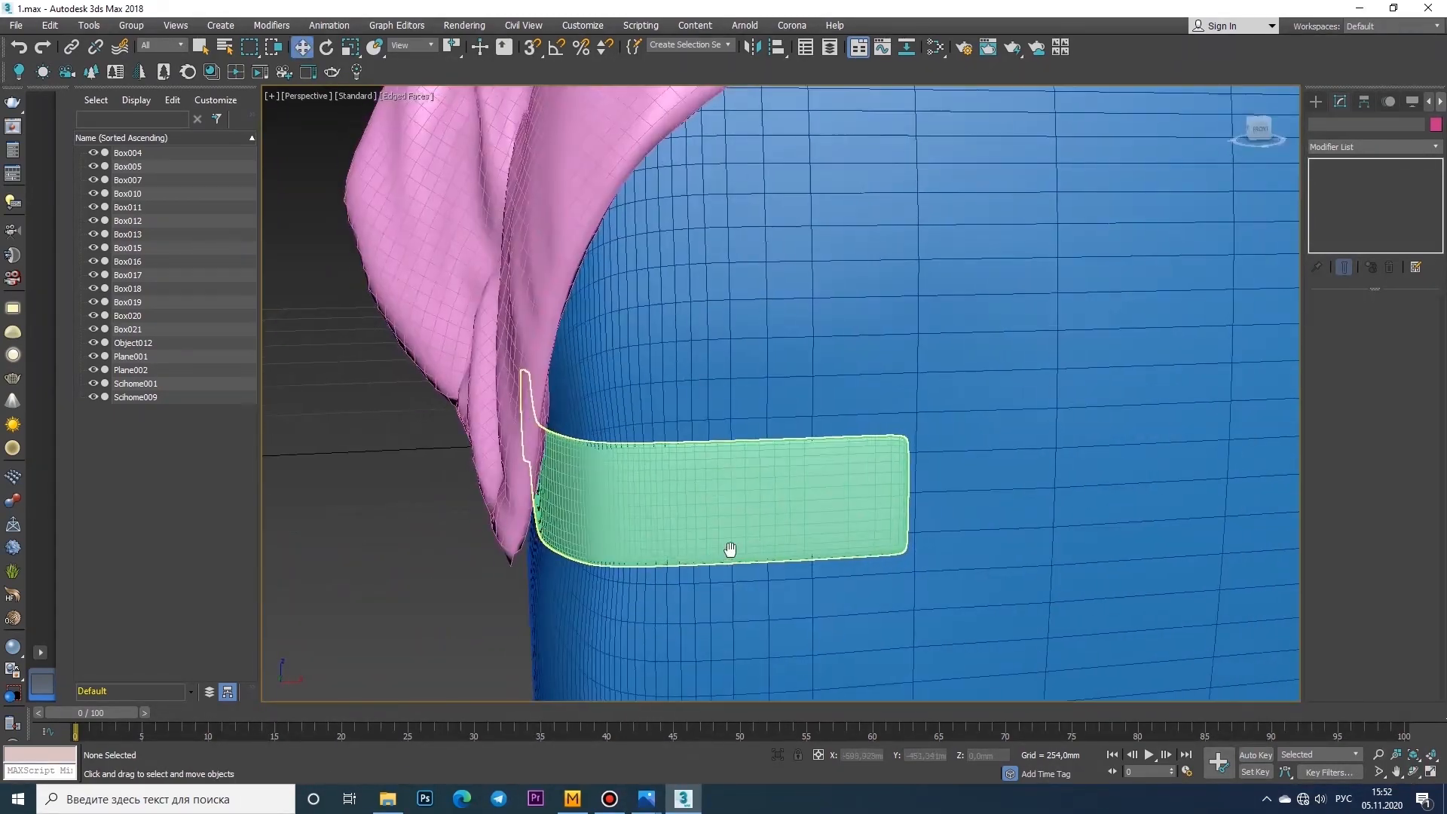
scroll(807, 543, down, 8)
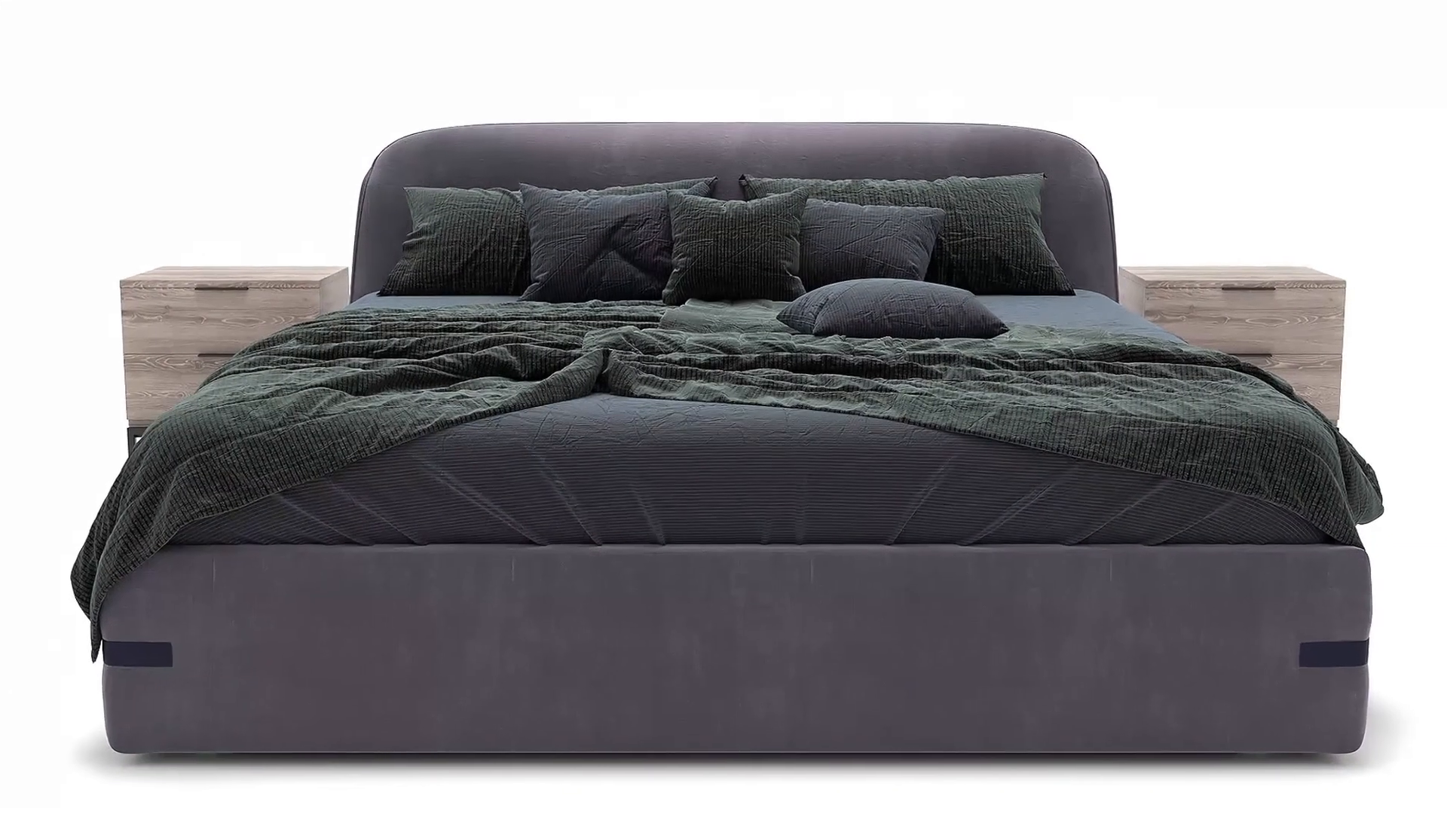